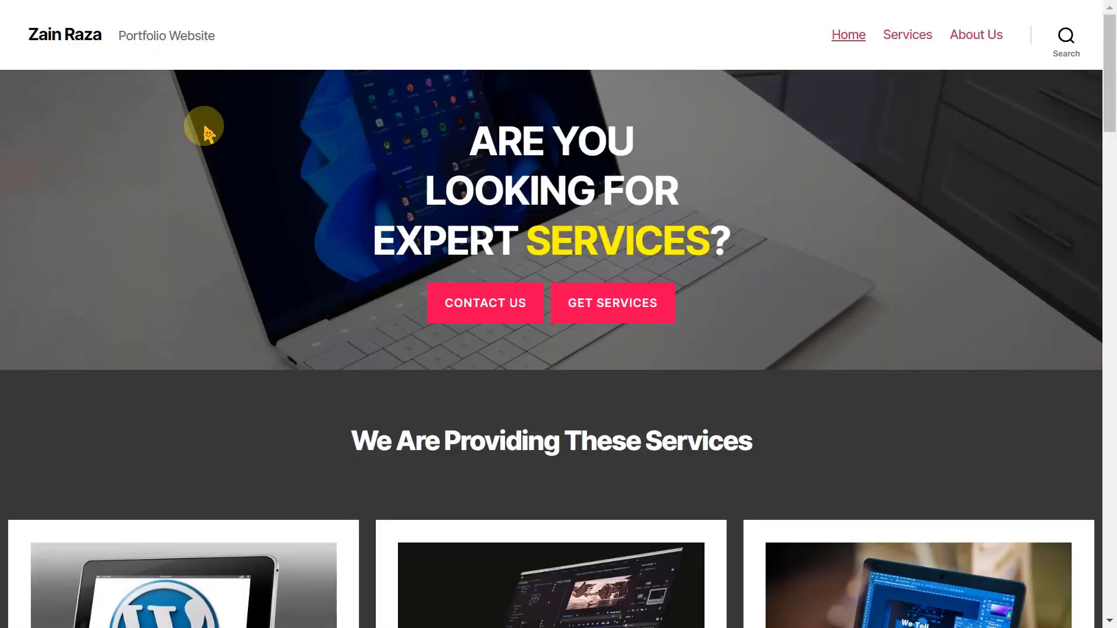
Examine the finished portfolio home page from the hero section through services, team and testimonials to the footer, and return to its start.
scroll(204, 127, down, 9)
scroll(208, 131, down, 5)
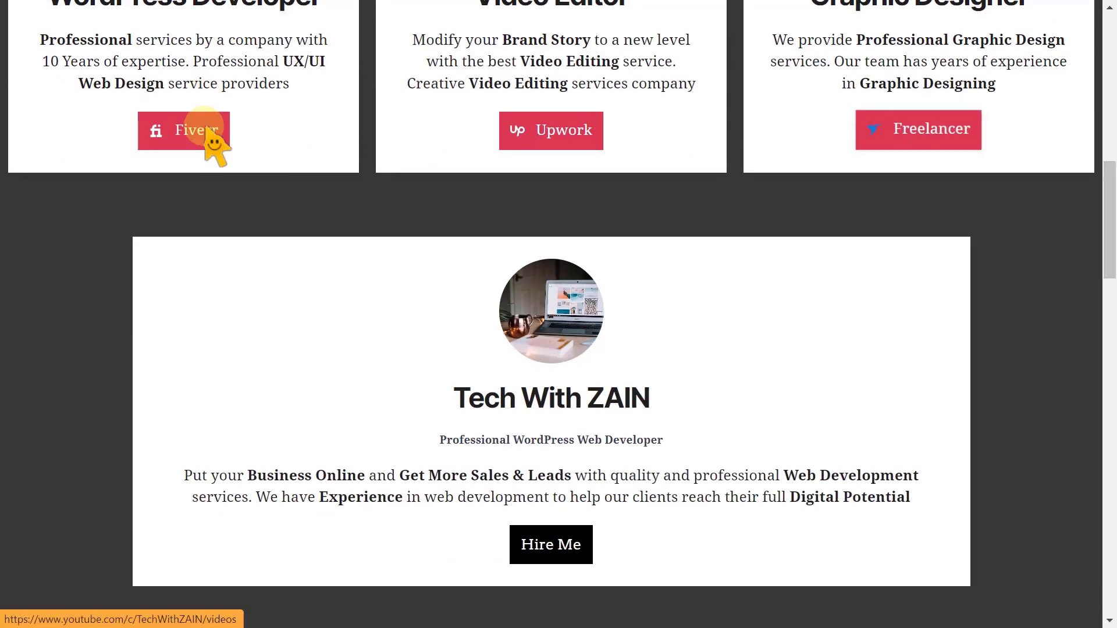
scroll(1104, 235, down, 2)
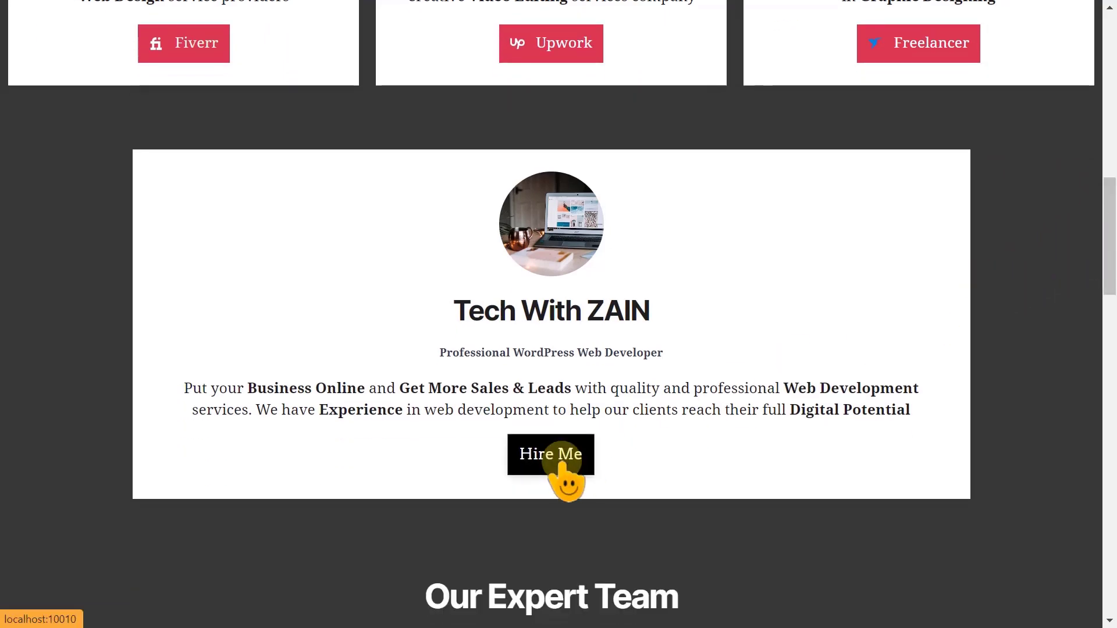
scroll(1106, 349, down, 3)
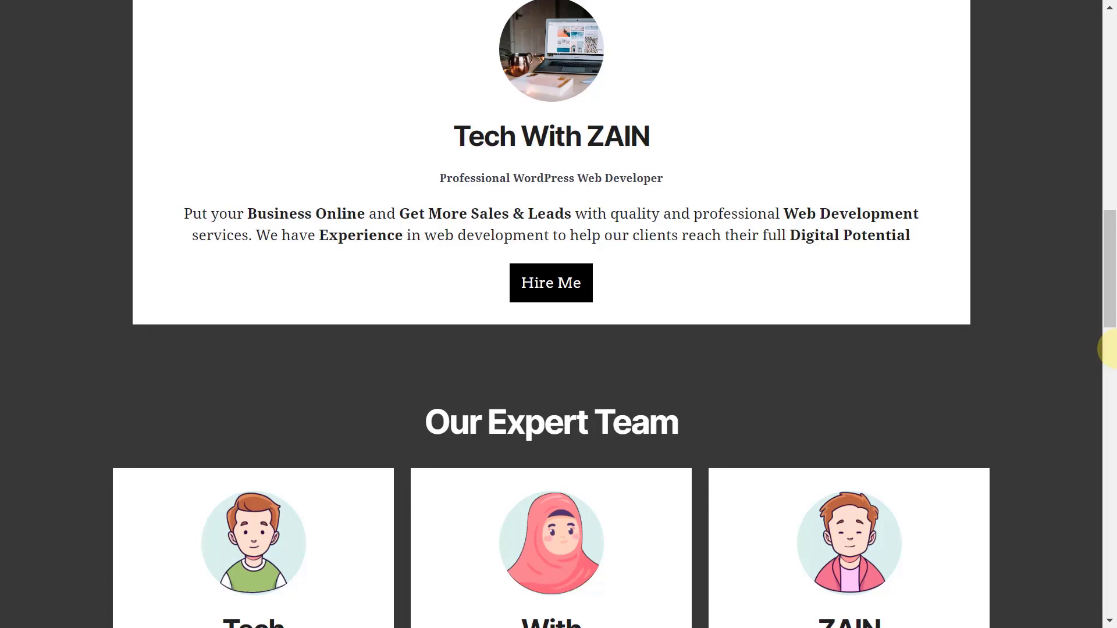
scroll(1105, 349, down, 5)
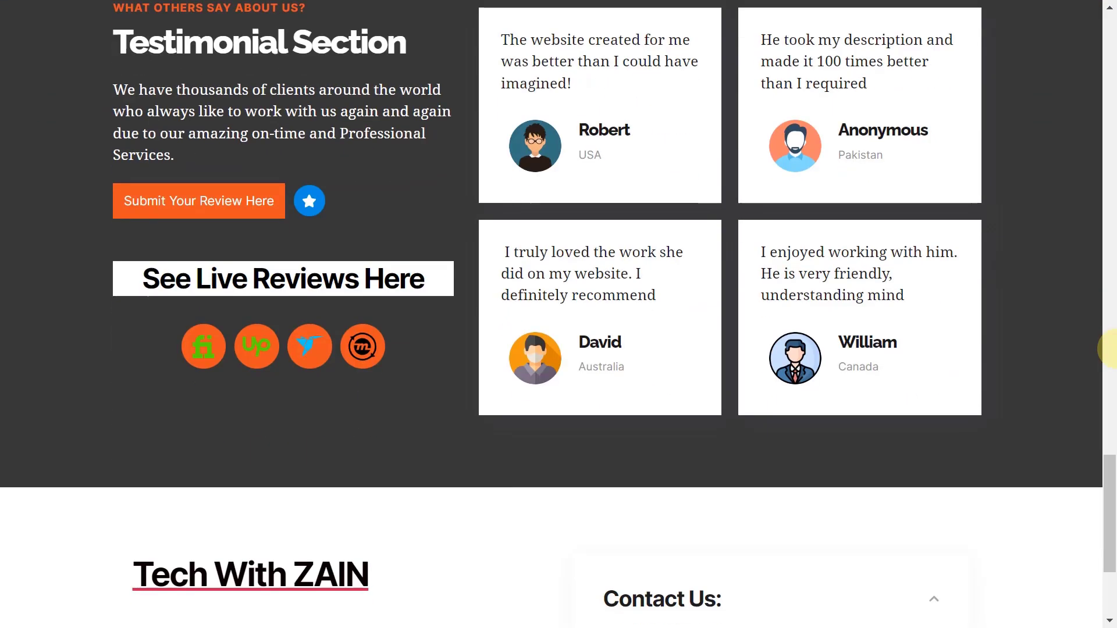
scroll(1111, 349, down, 3)
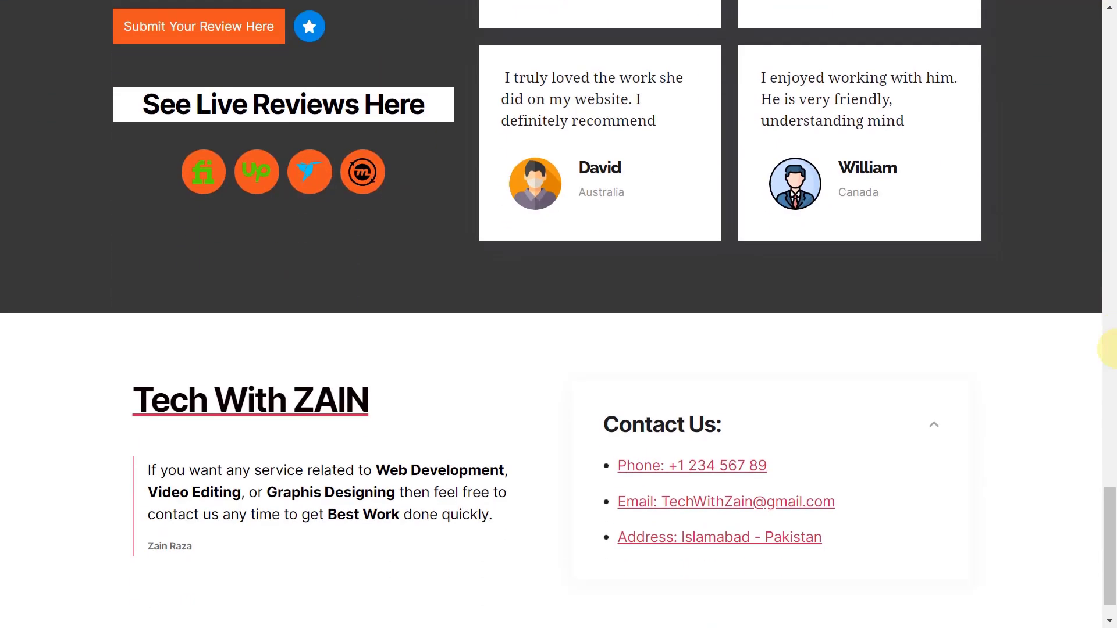
scroll(1107, 378, down, 1)
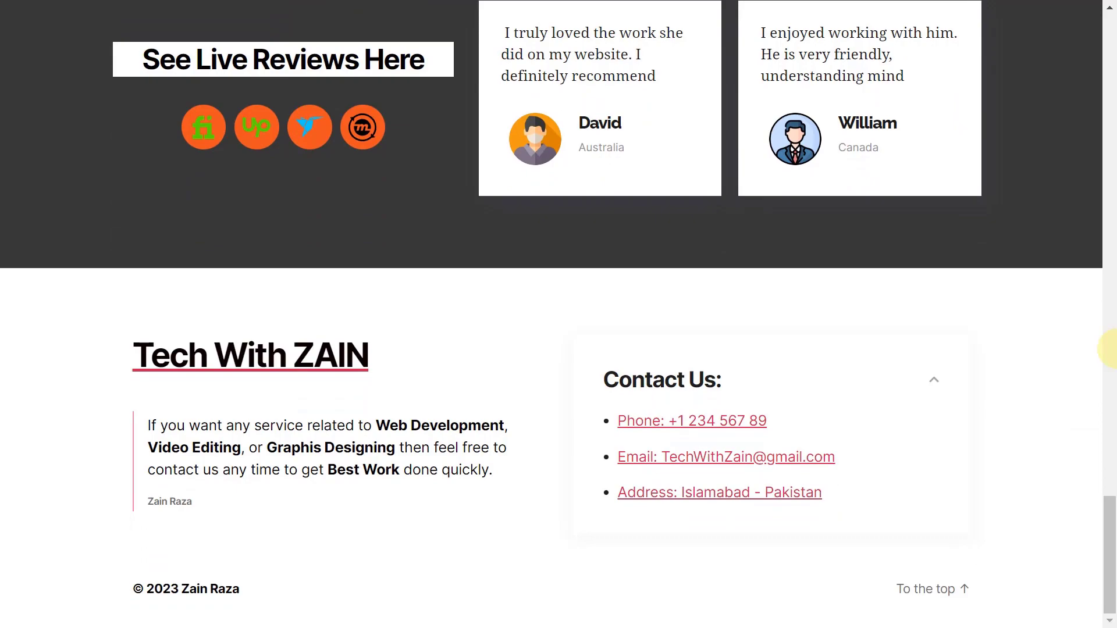
click(928, 589)
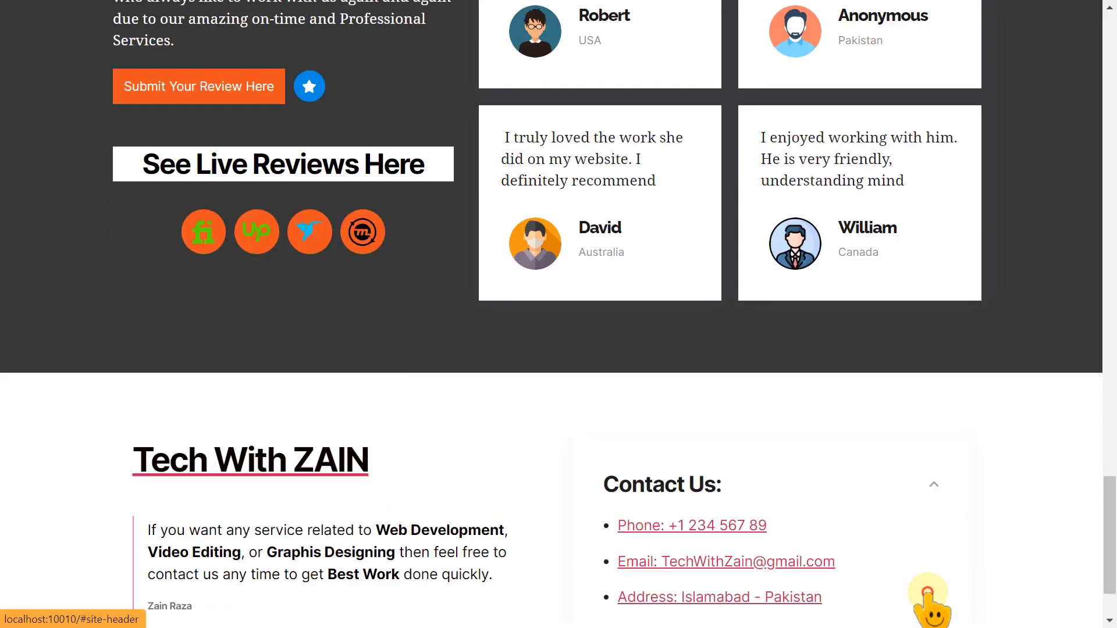
Leave full-screen view, switch to the WordPress dashboard and reset the page zoom to 100%.
key(F11)
click(326, 17)
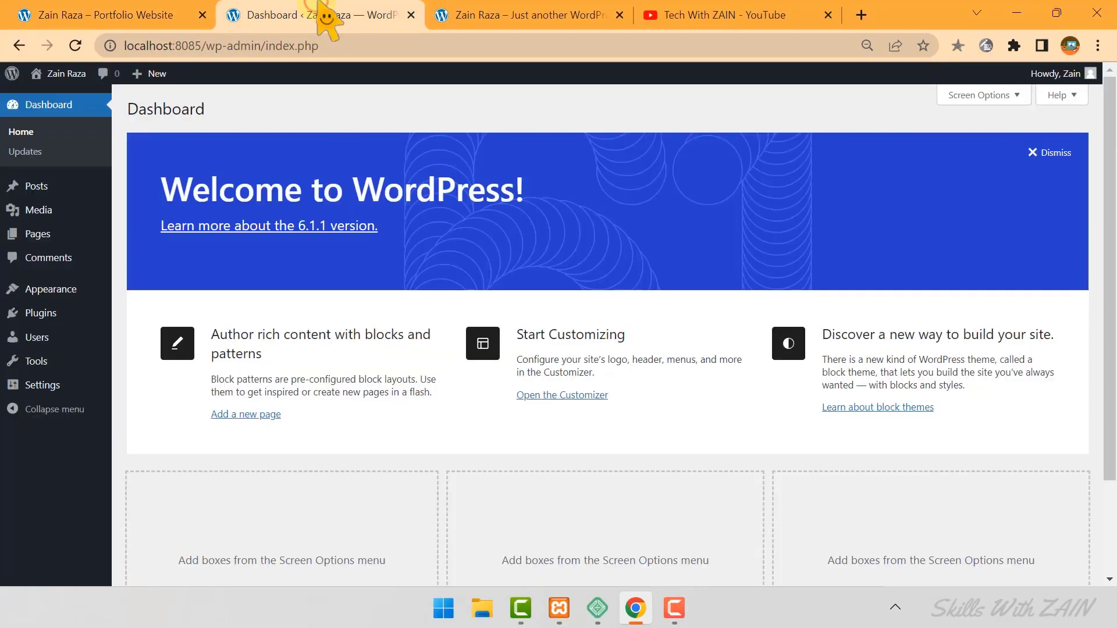
click(867, 45)
click(893, 80)
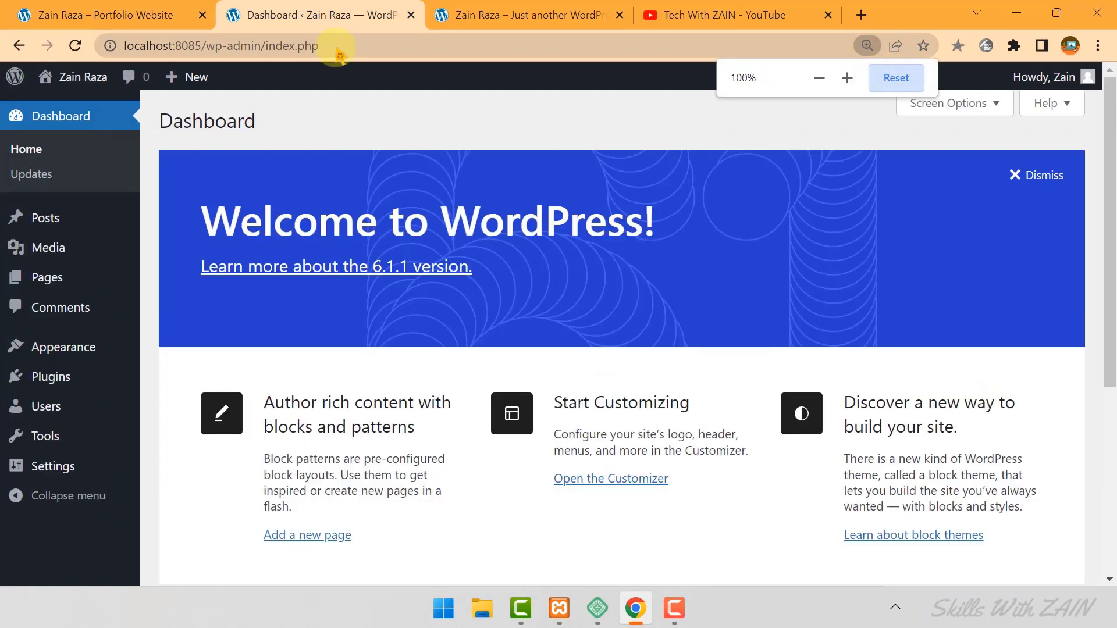
Check the Apache and MySQL modules in the XAMPP Control Panel and look over the front end of the localhost:8085 site.
click(559, 608)
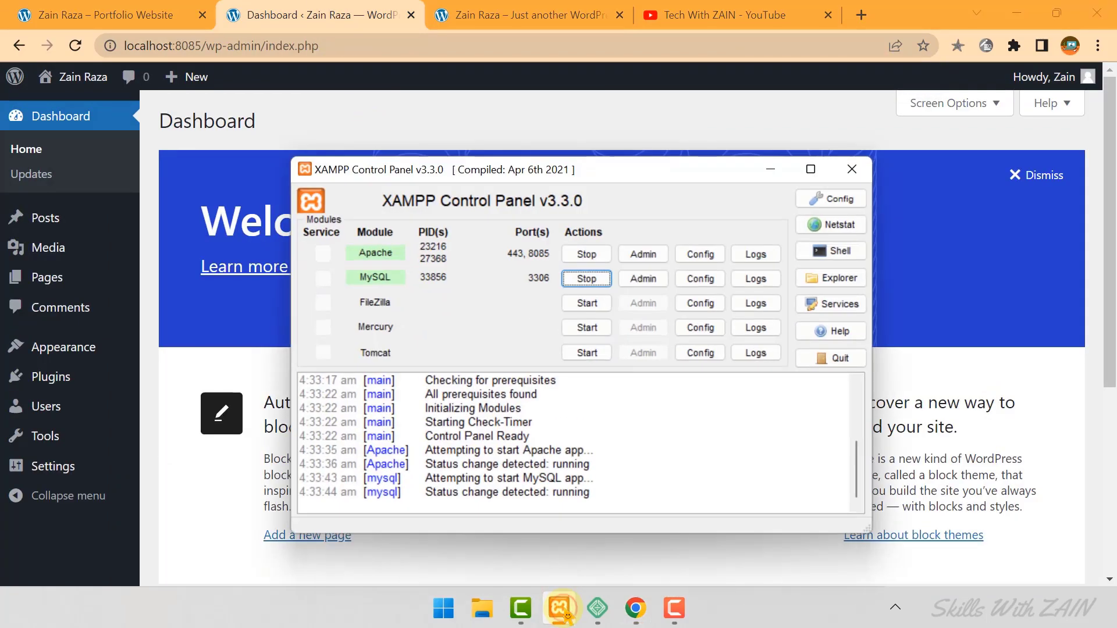
click(560, 607)
click(523, 14)
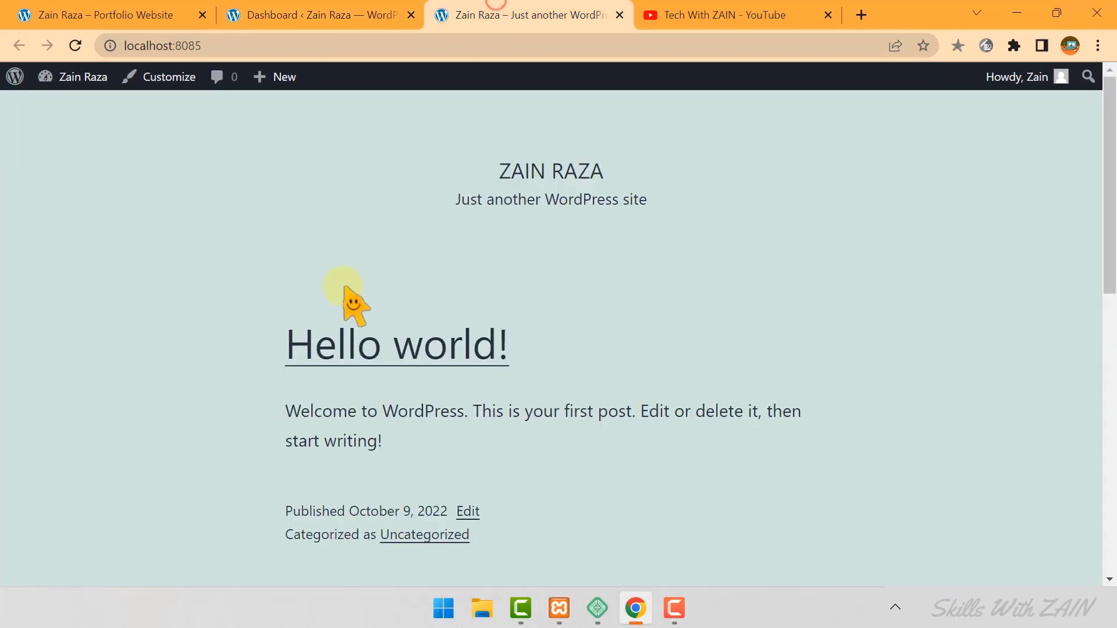
scroll(351, 304, down, 6)
scroll(354, 304, up, 3)
scroll(351, 304, up, 3)
Look through the popular themes available to add in WordPress and return to the installed themes.
click(352, 17)
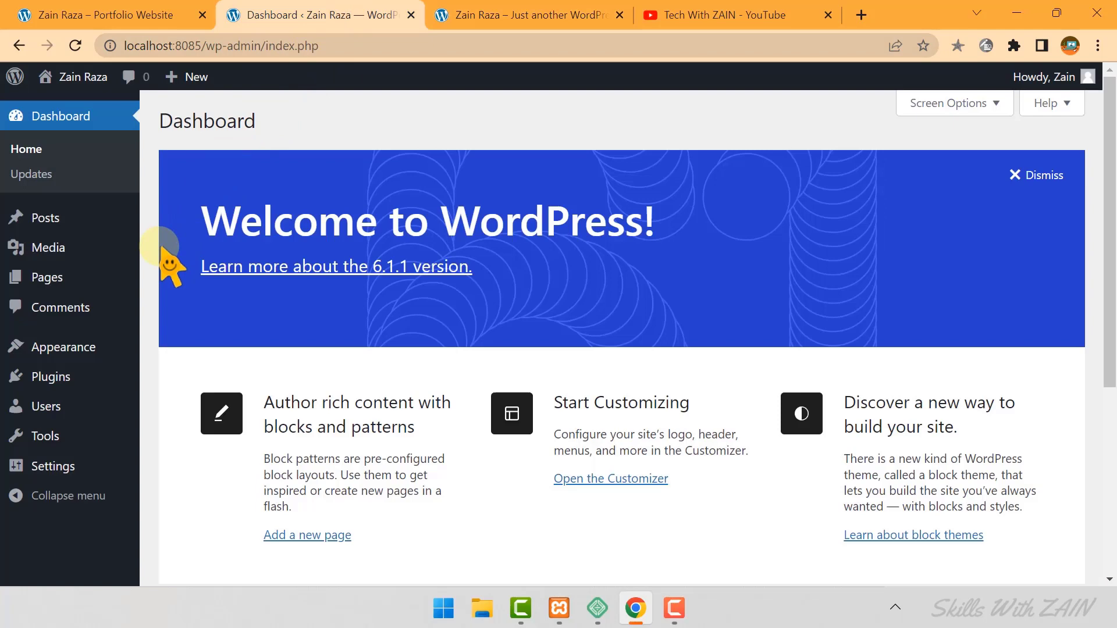
mouse_move(83, 356)
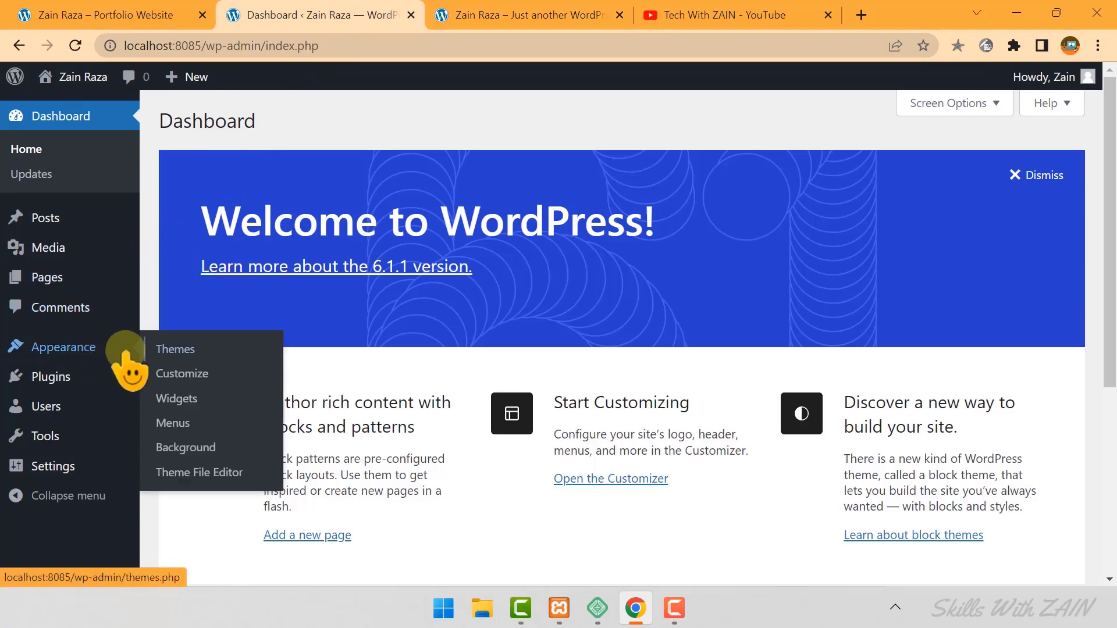
click(168, 349)
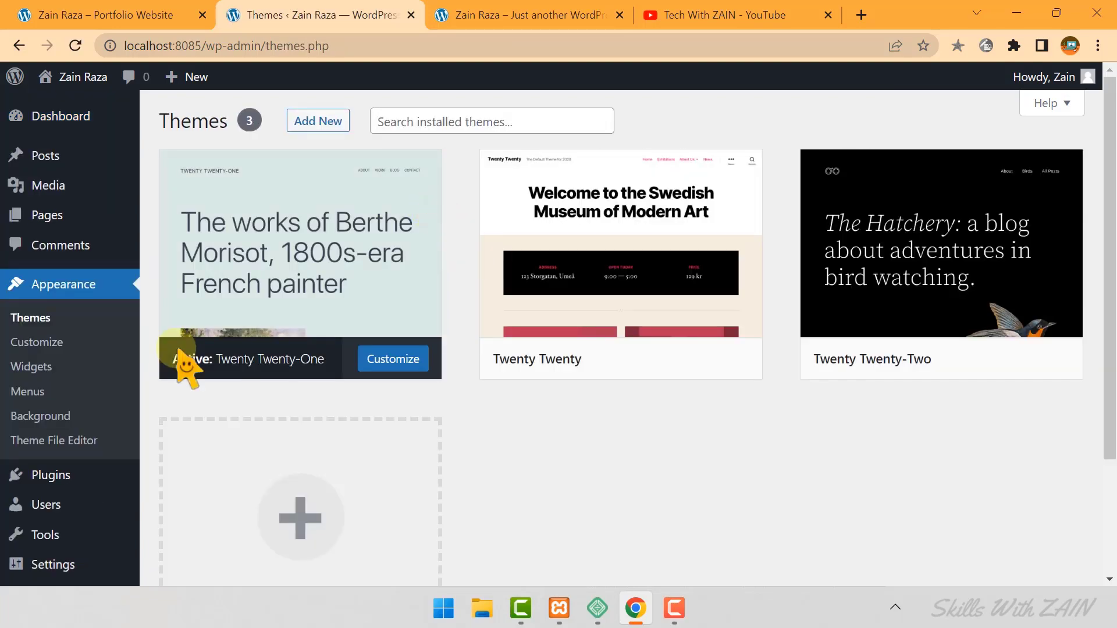
click(314, 121)
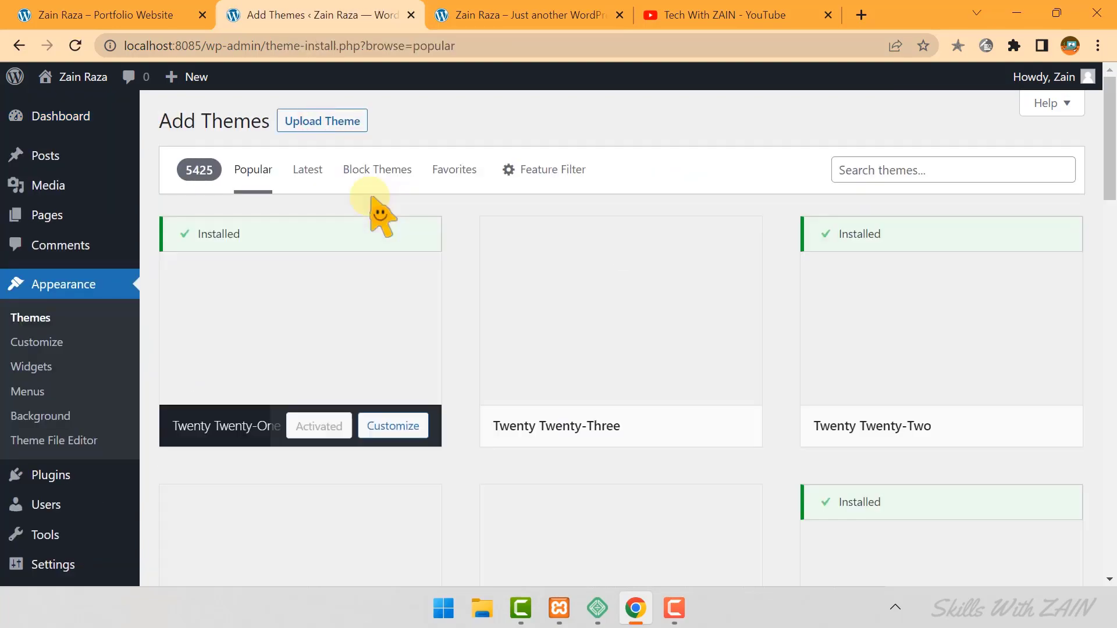
scroll(474, 355, down, 5)
scroll(480, 357, down, 4)
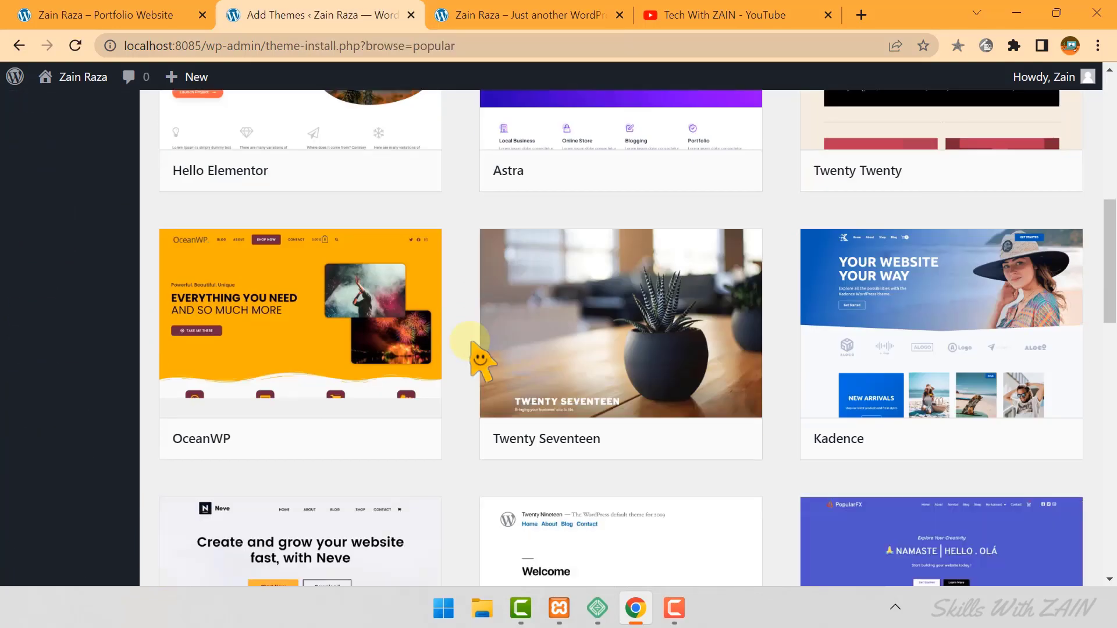
scroll(477, 355, up, 10)
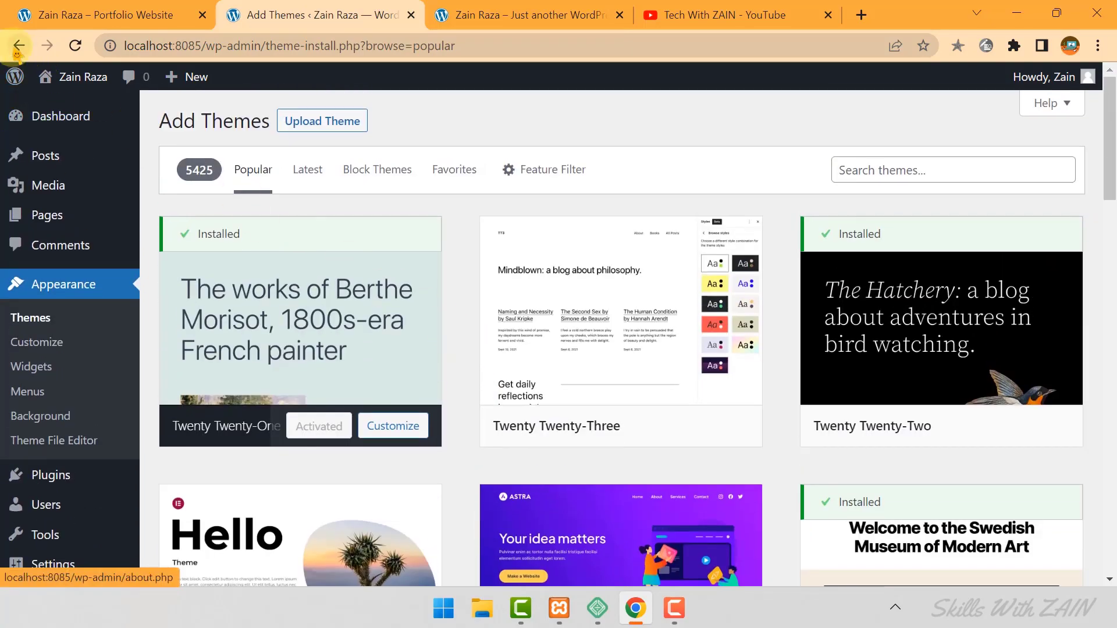
key(alt+Left)
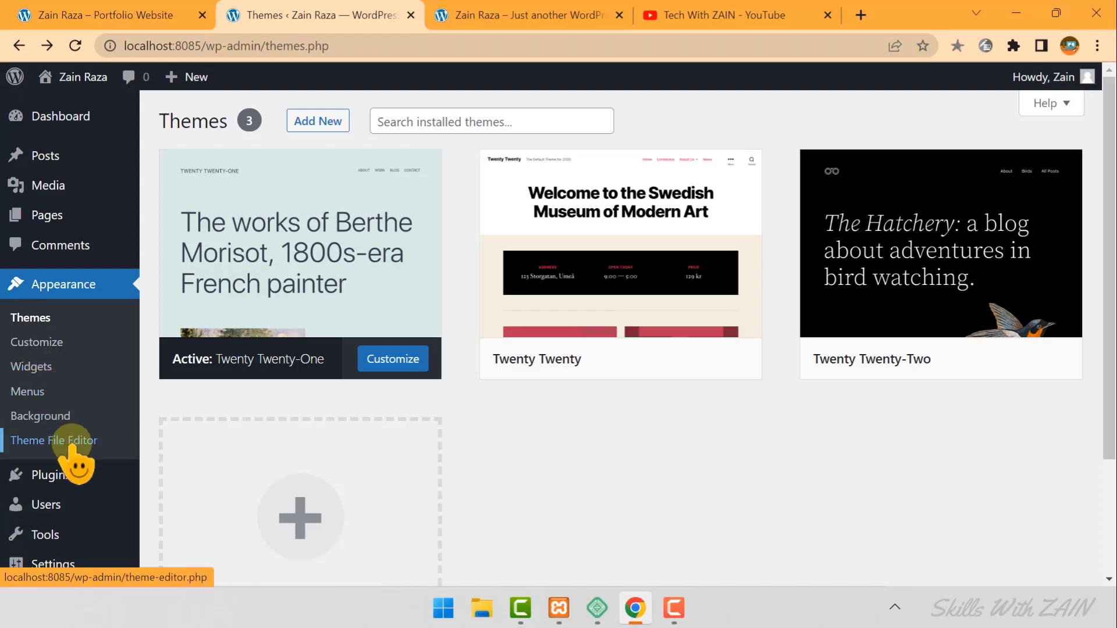
Activate the Twenty Twenty-Two theme to check its Appearance options and switch back to Twenty Twenty-One.
click(1039, 358)
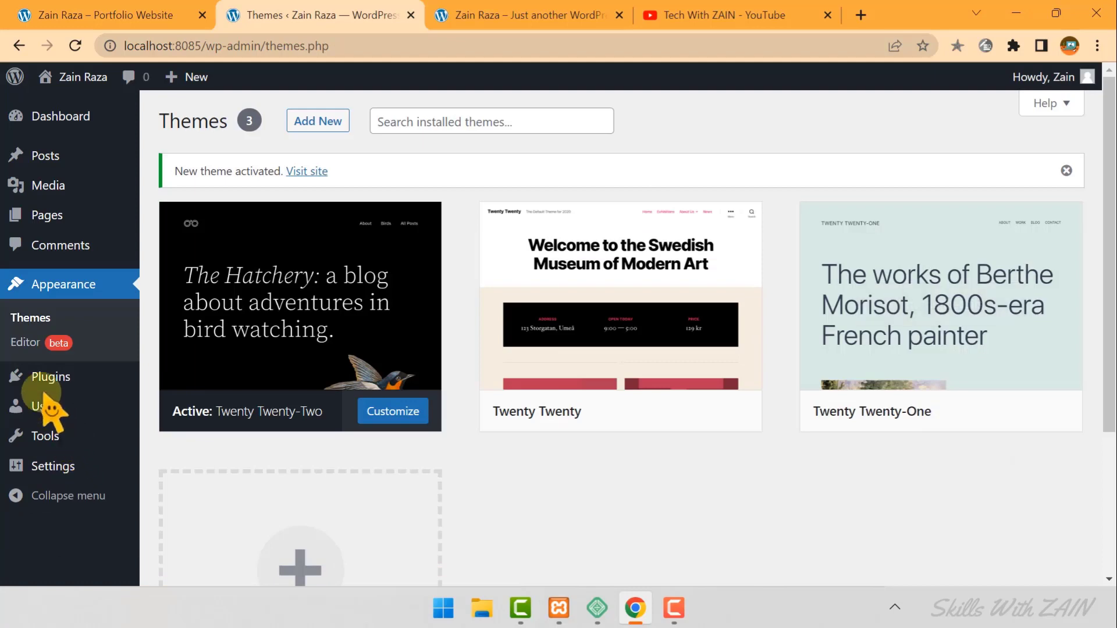
mouse_move(29, 378)
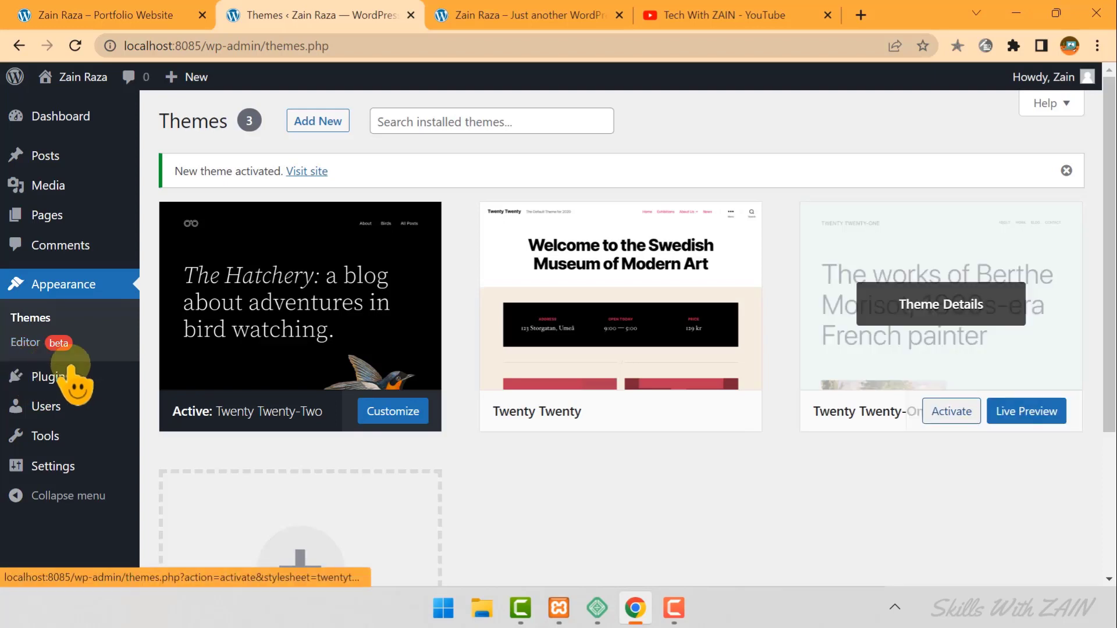
click(950, 410)
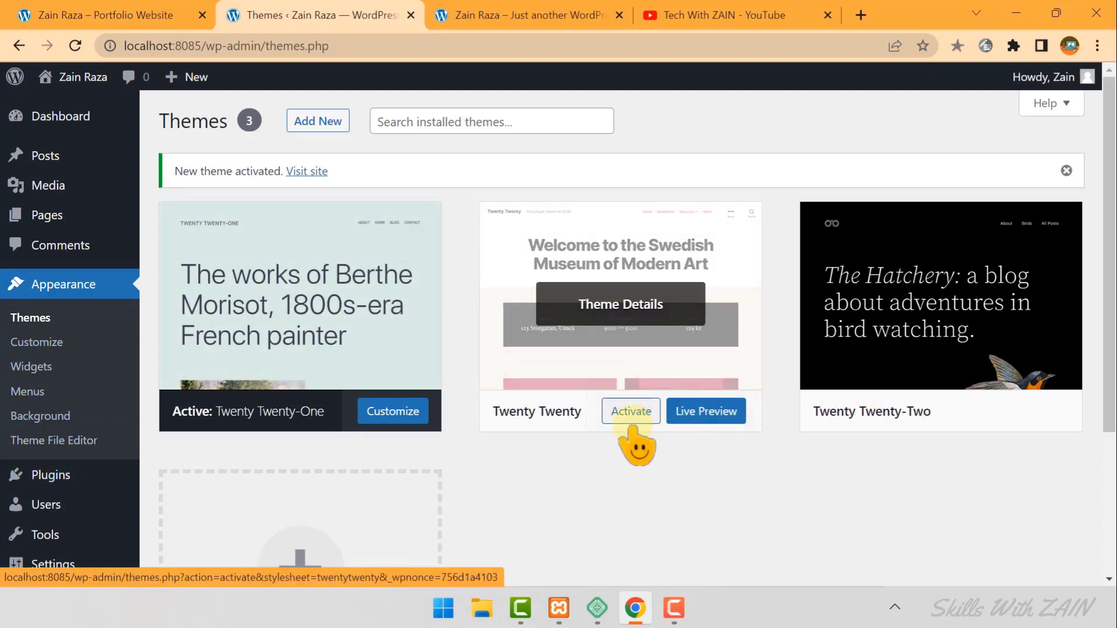
Look at the portfolio site for reference, close the localhost:8085 front-end page and reopen that site in a new browser tab.
click(93, 15)
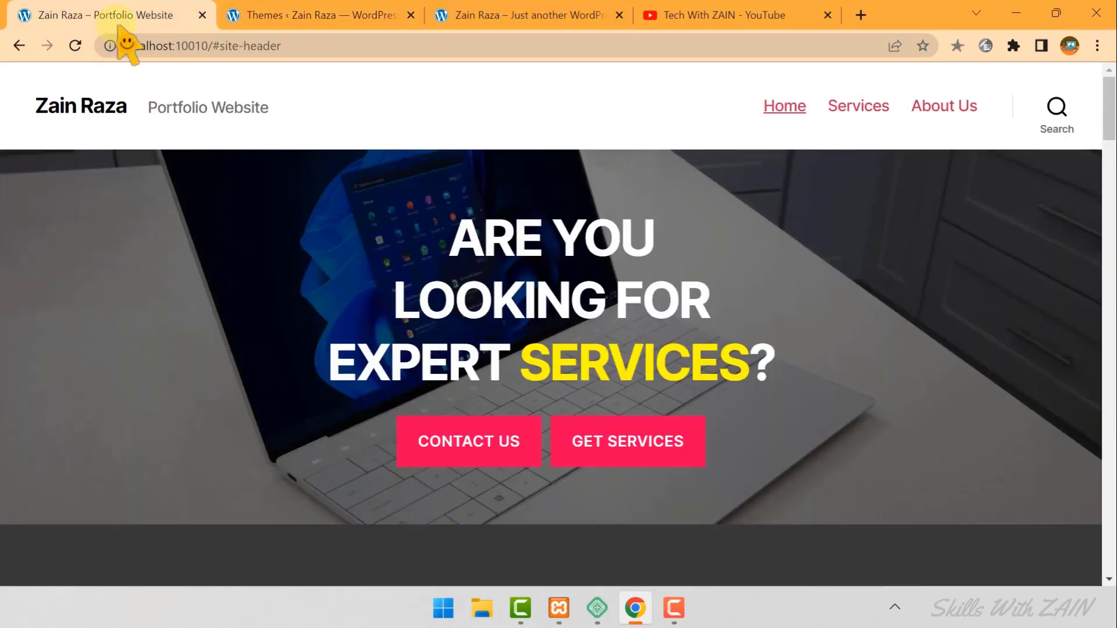
key(ctrl+Tab)
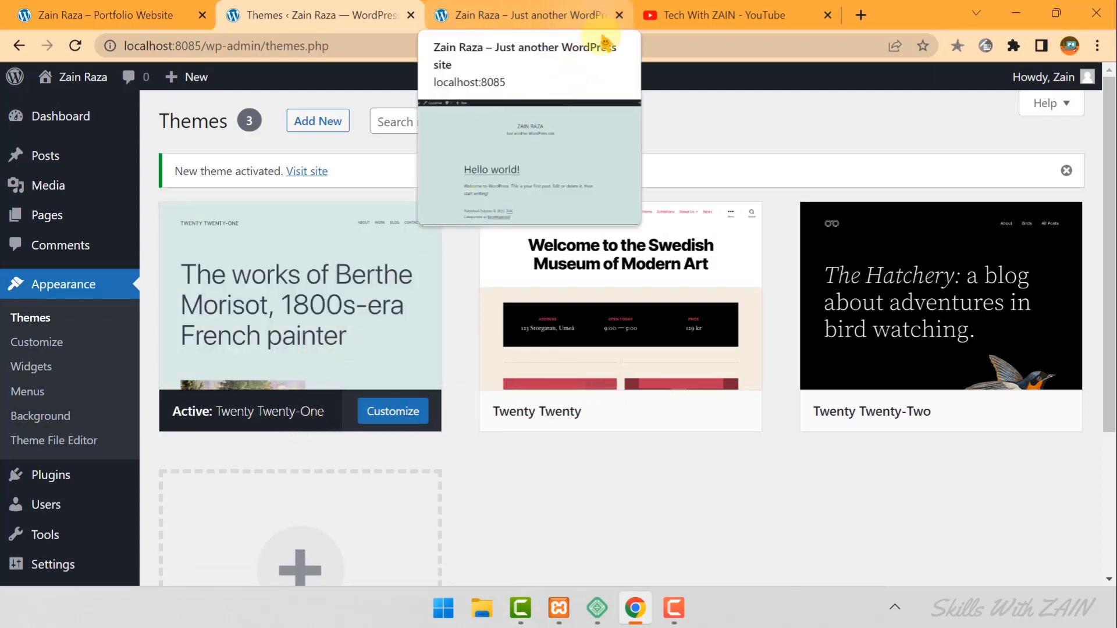
click(619, 14)
mouse_move(82, 77)
right_click(76, 110)
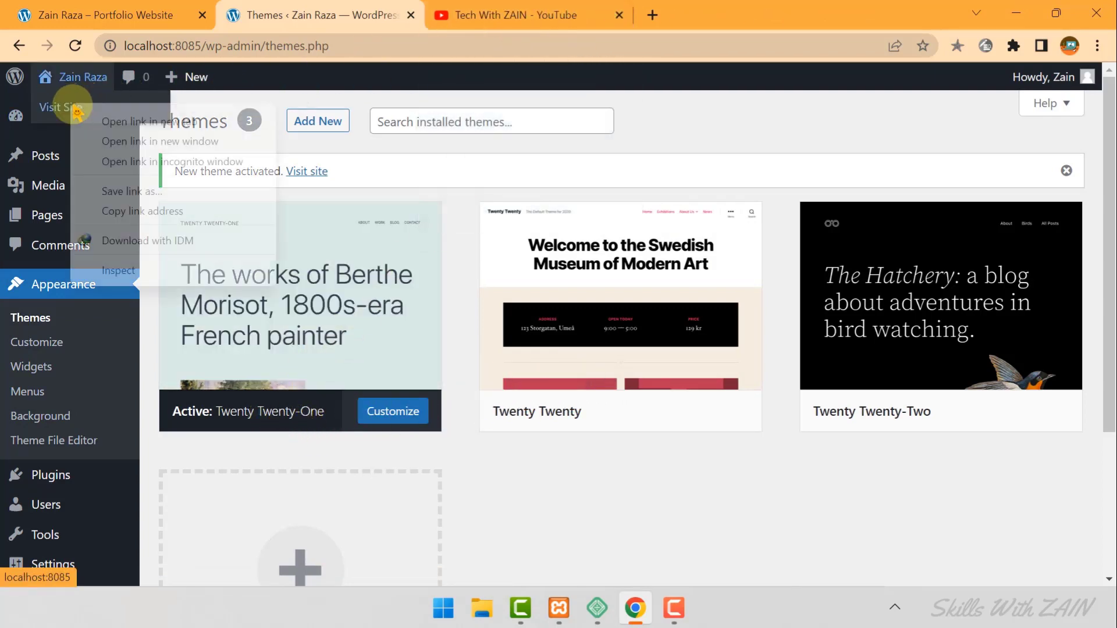
click(100, 121)
click(486, 15)
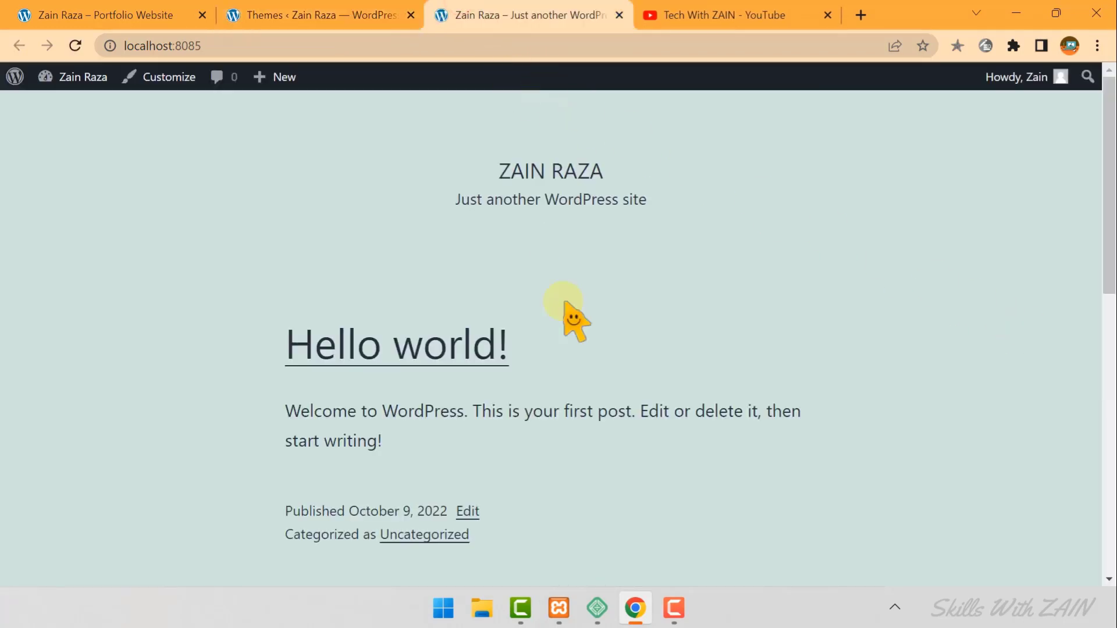
Highlight the site title in the header area of the front page to examine it.
drag(486, 174, 728, 155)
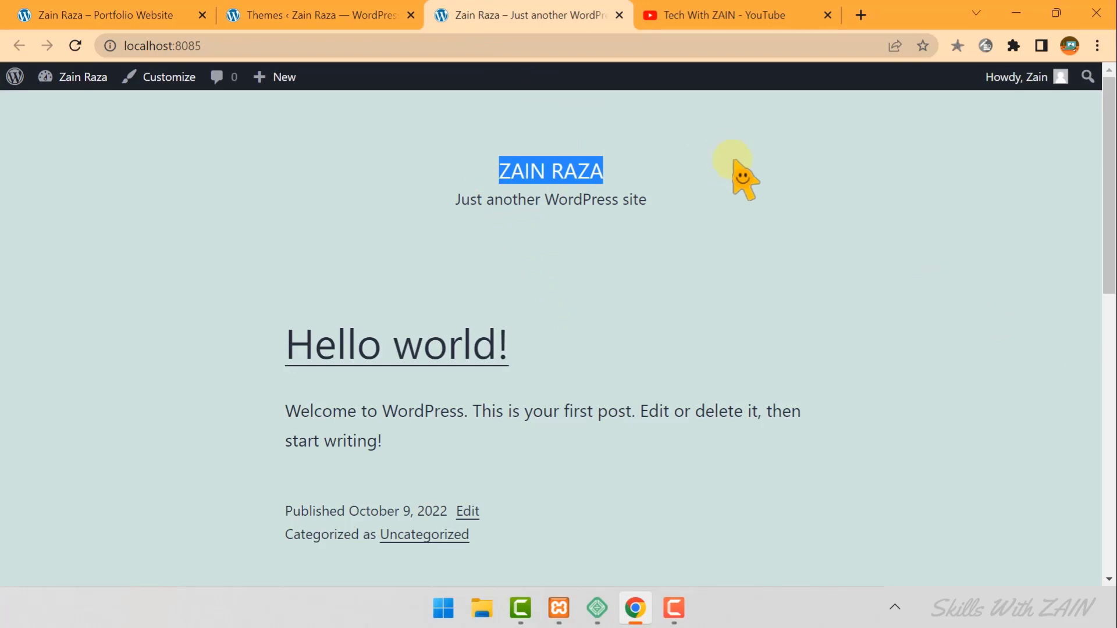
click(765, 205)
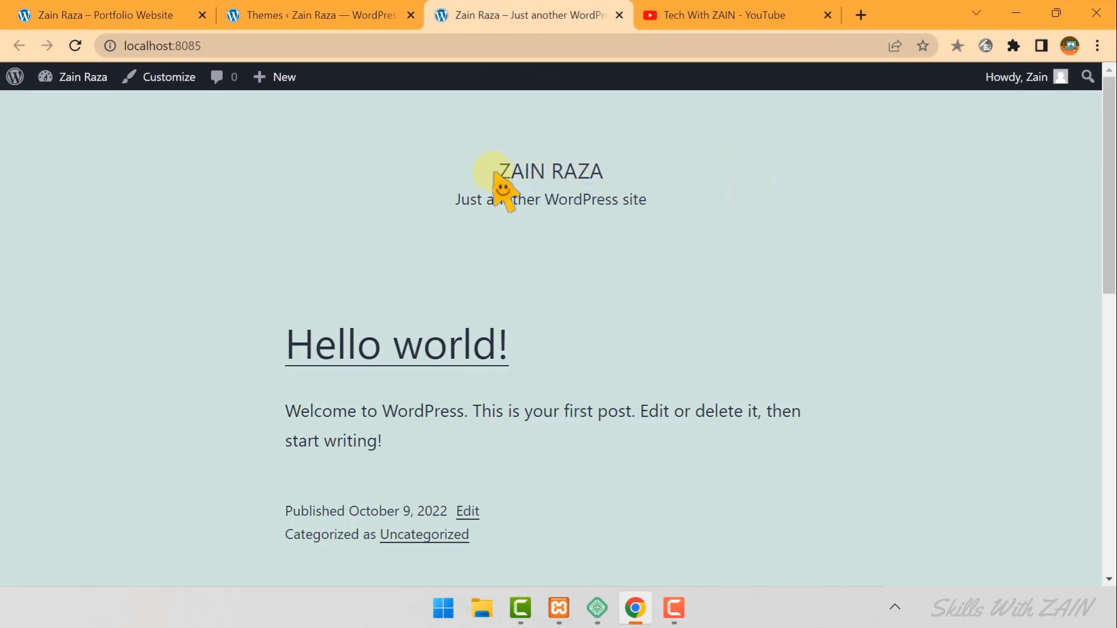
drag(496, 174, 731, 179)
click(736, 174)
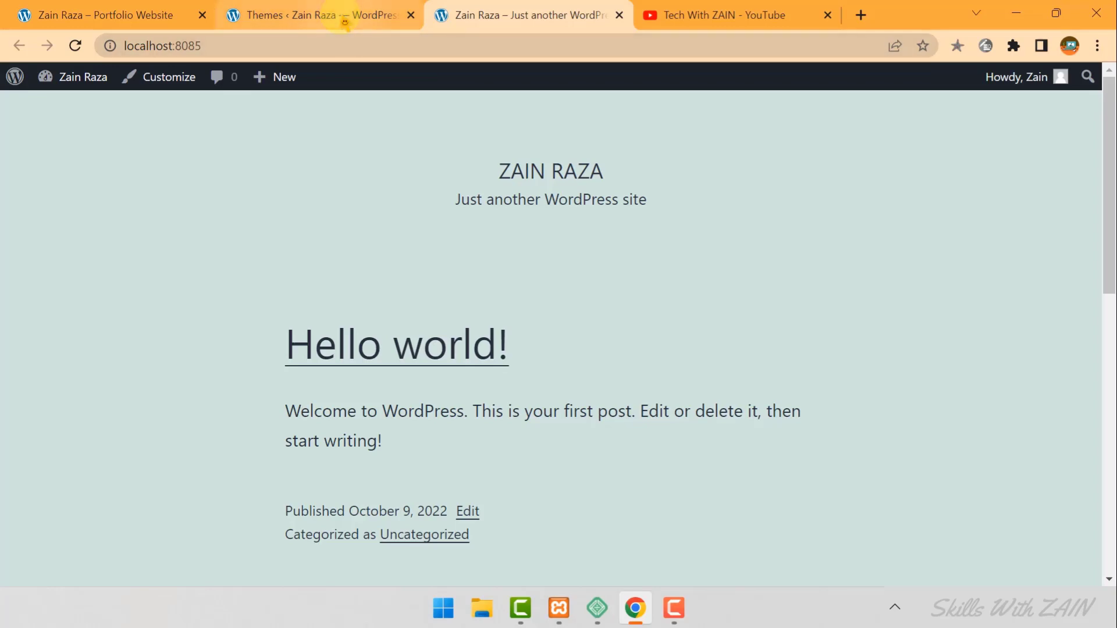
Add a new WordPress page titled "Home" and check the navigation page names on the finished portfolio site.
mouse_move(344, 21)
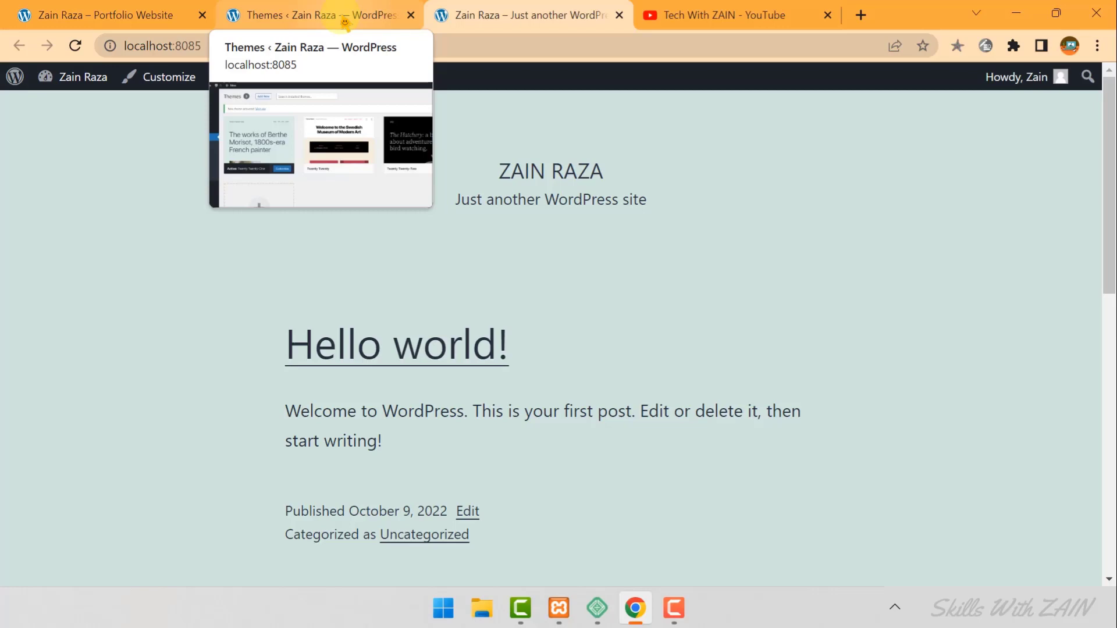
click(345, 22)
mouse_move(70, 226)
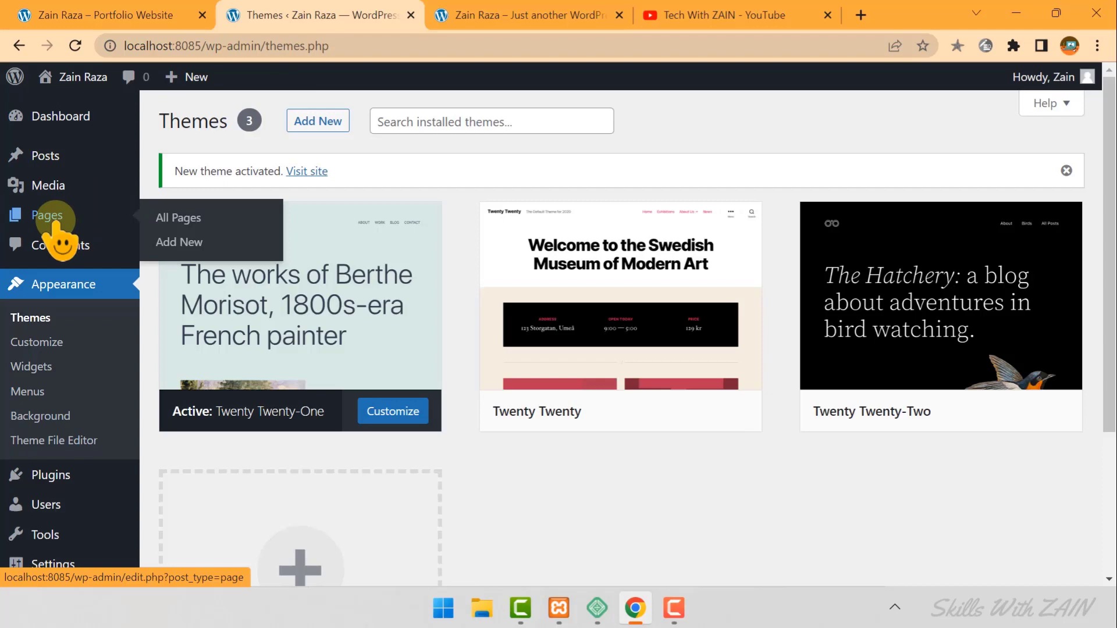
click(175, 242)
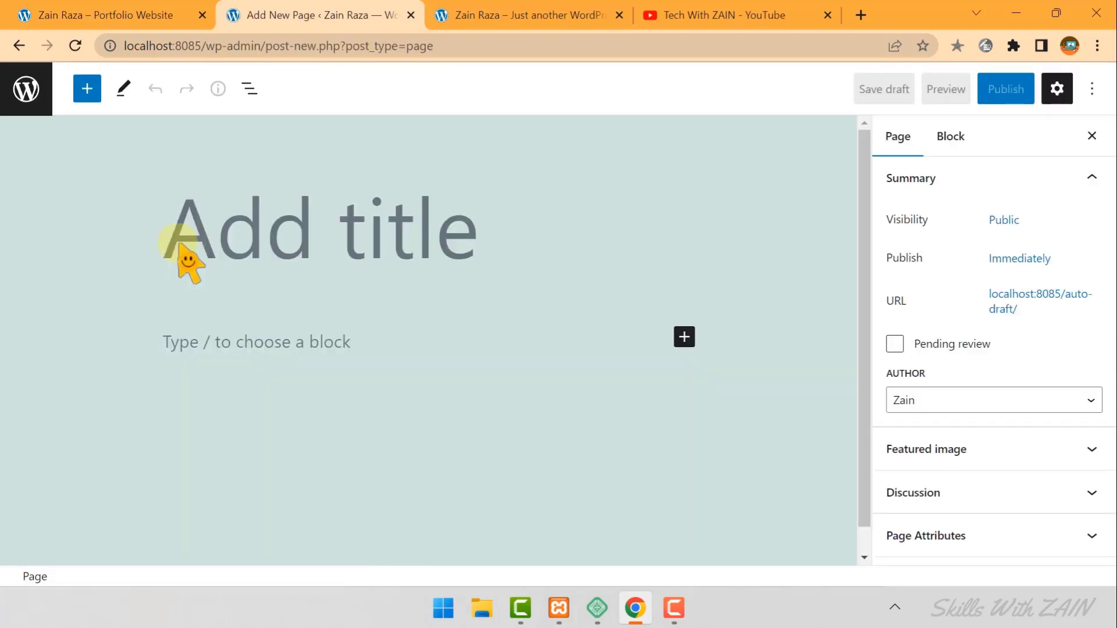
text(H)
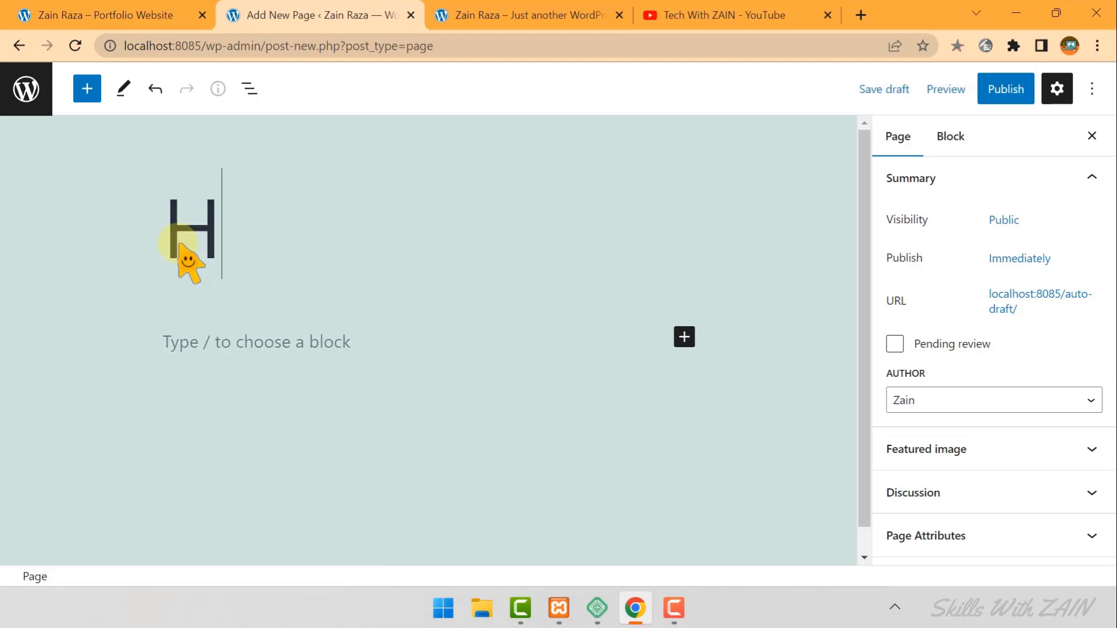
text(ome)
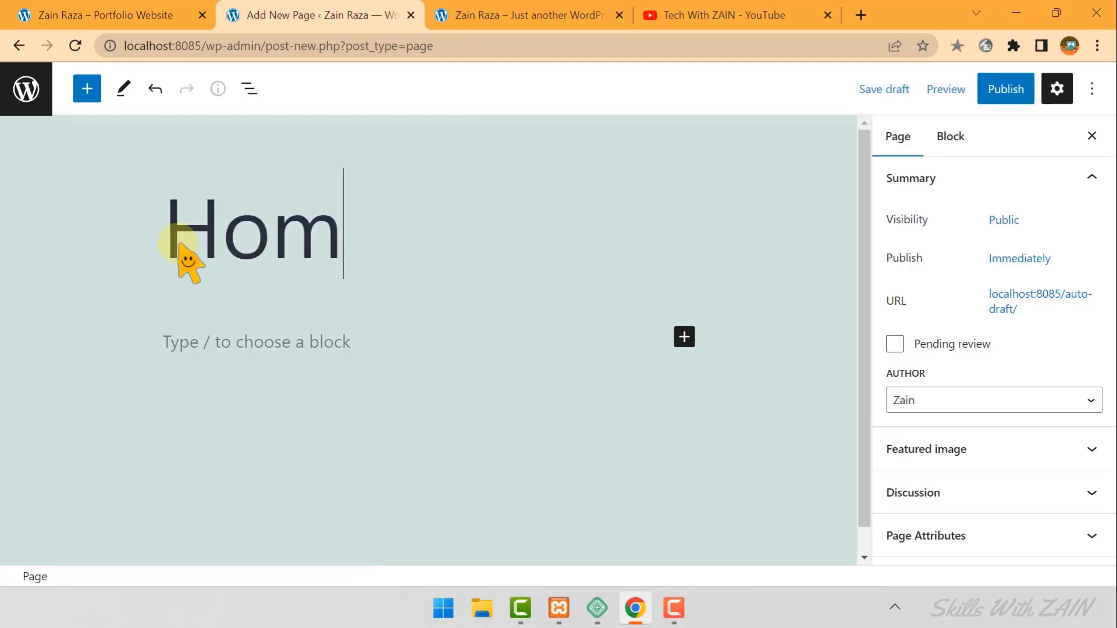
click(132, 9)
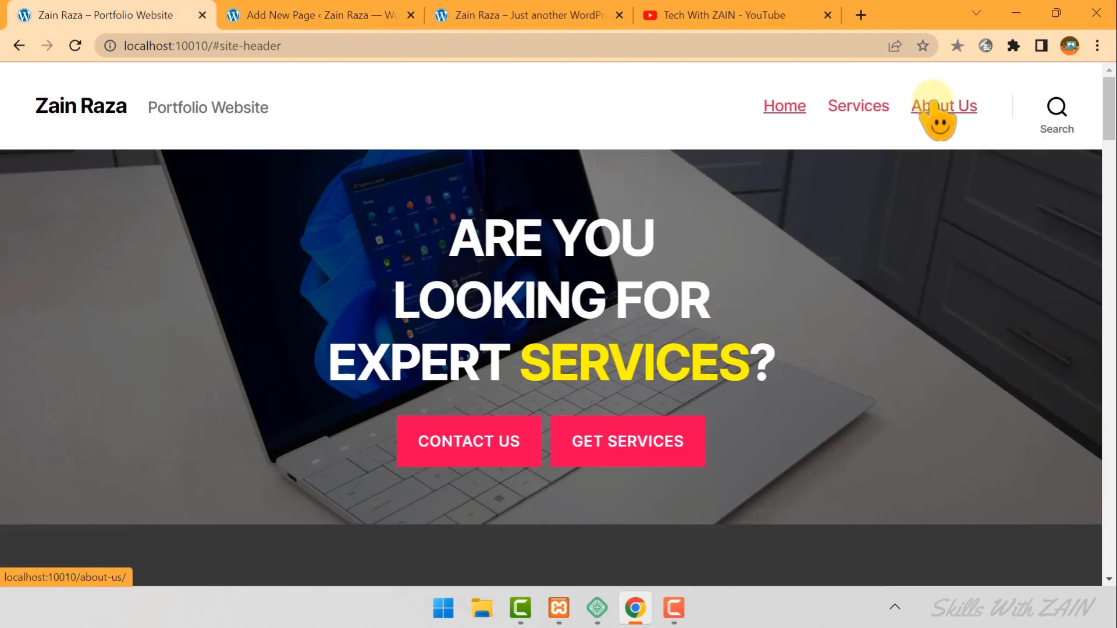
click(290, 15)
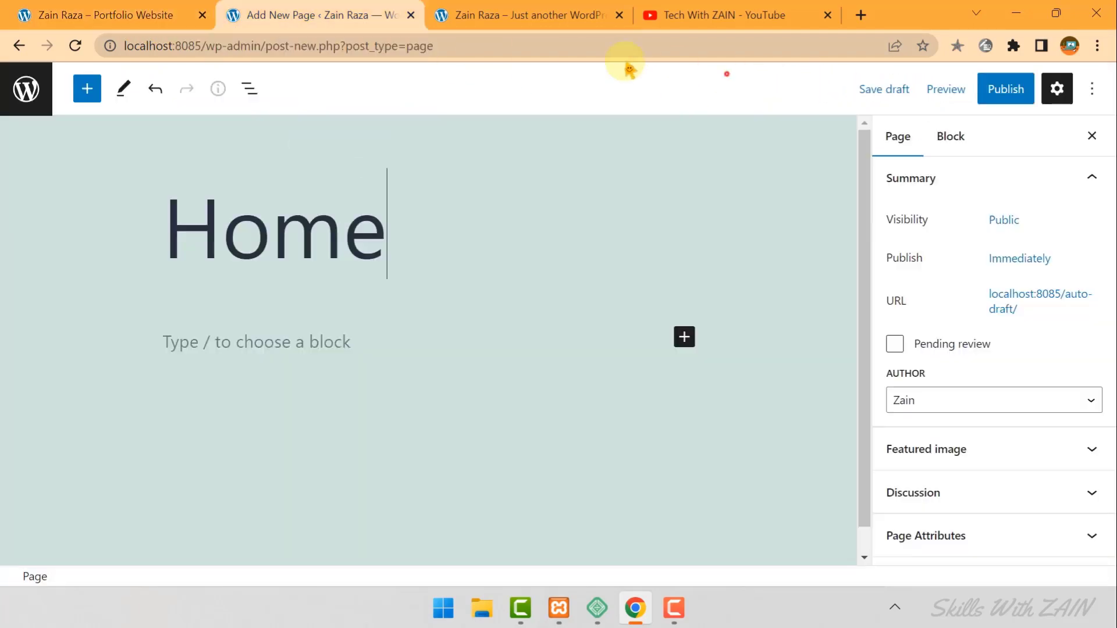
Try the page title "Home2", remove the added 2 and check the navigation names on the finished portfolio site.
click(140, 14)
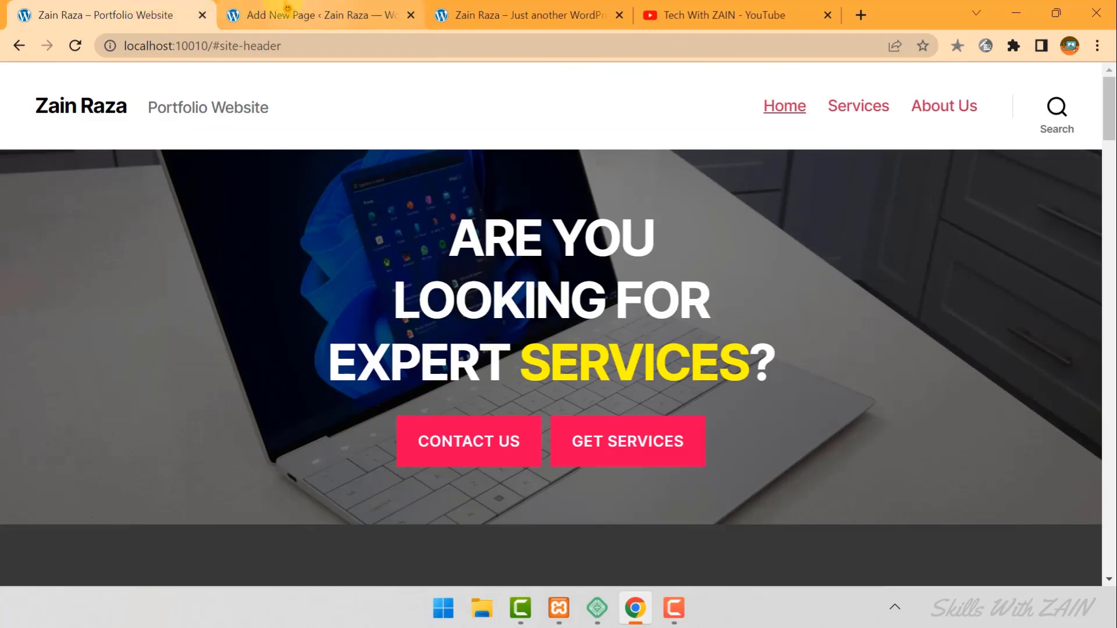
click(311, 9)
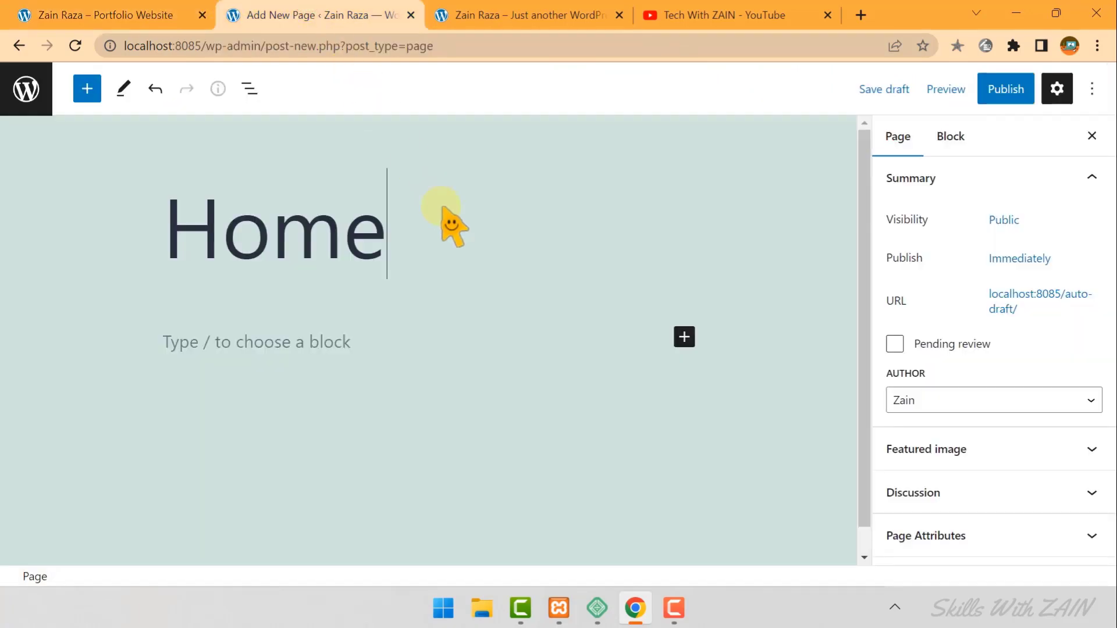
text(2)
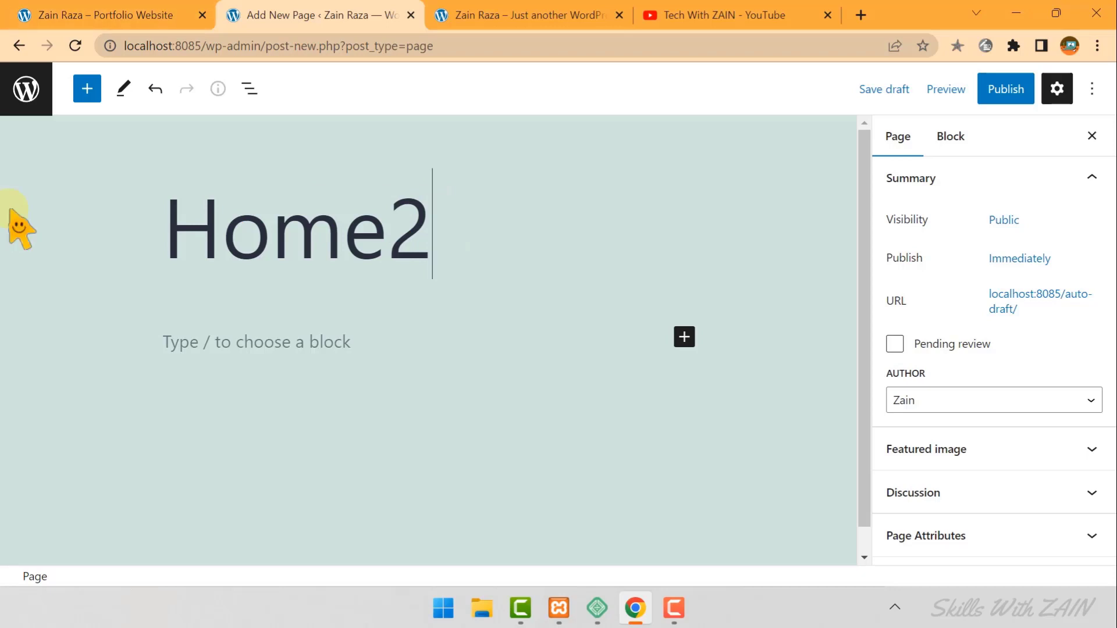
key(BackSpace)
key(ctrl+1)
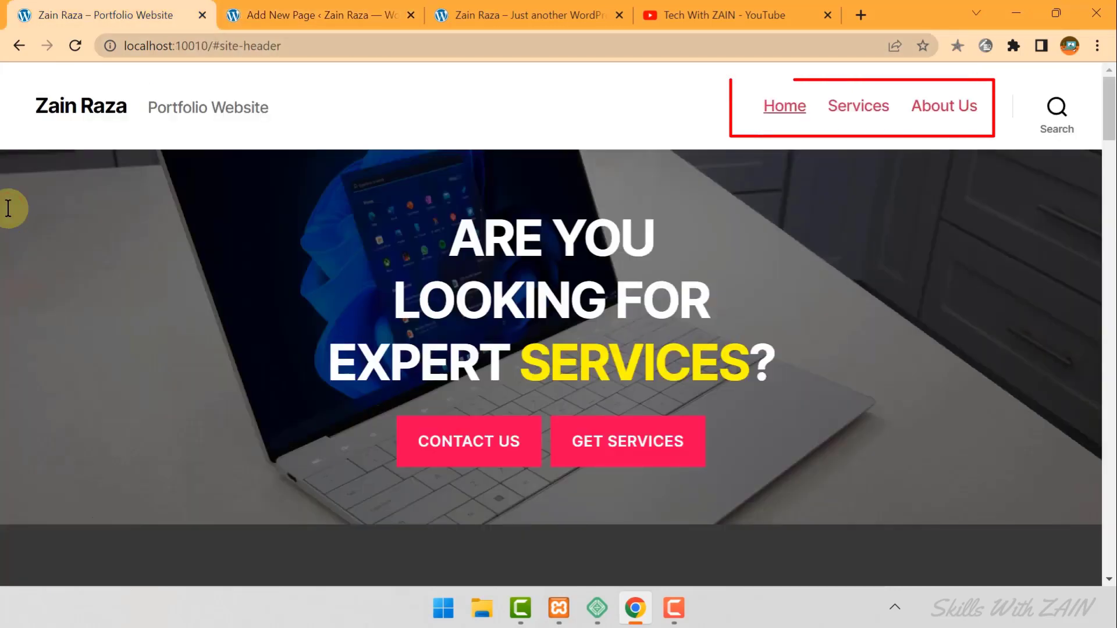
key(ctrl+2)
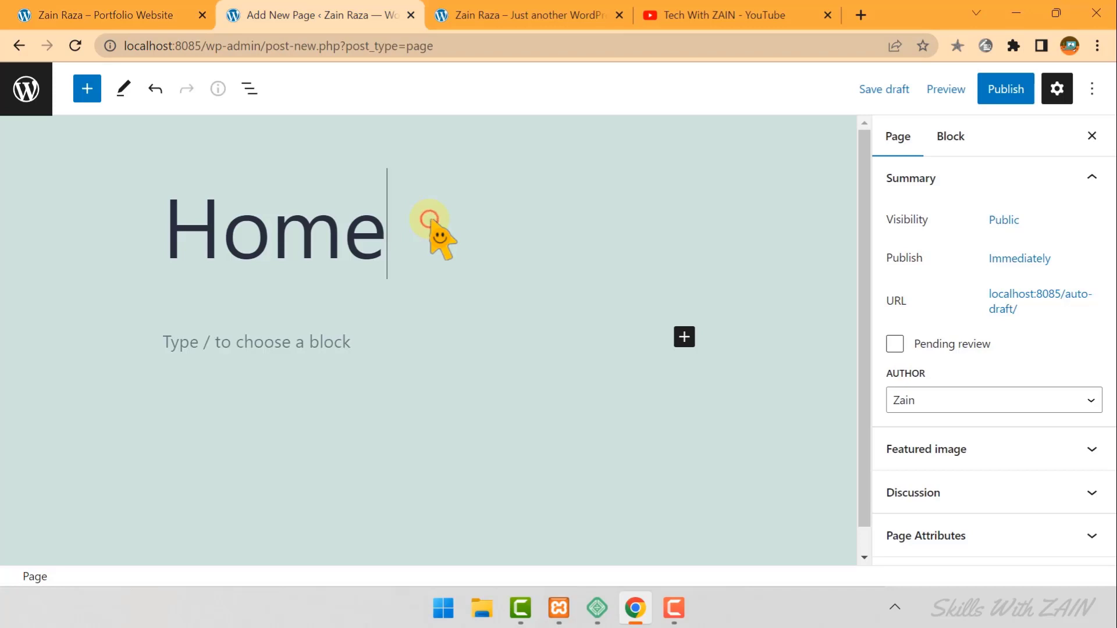
Publish the "Home" page and open its preview in a new browser tab.
click(1001, 96)
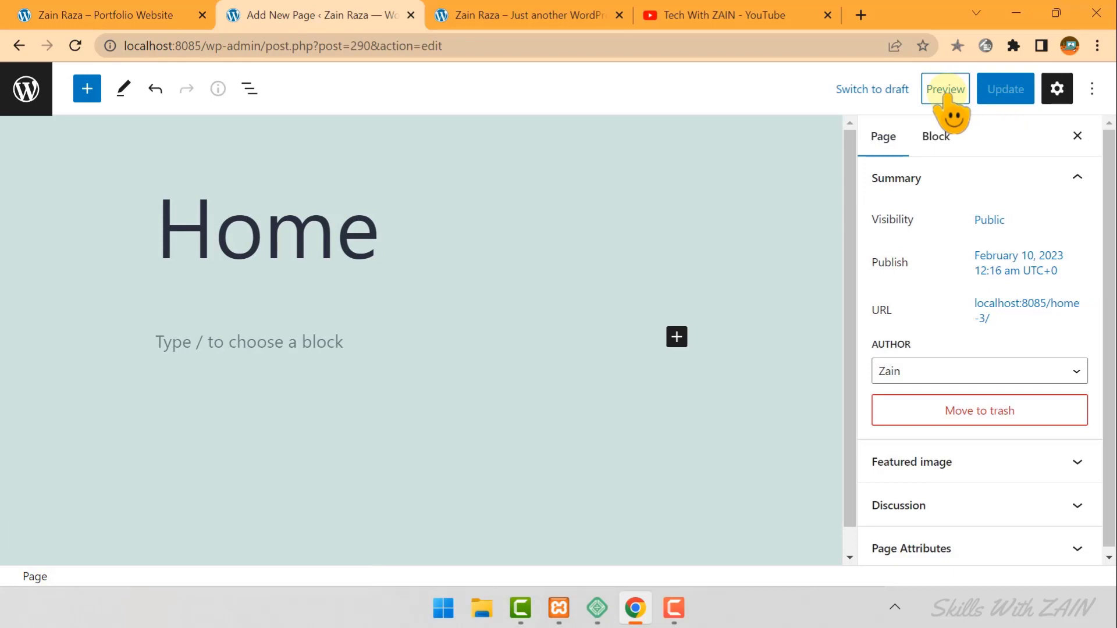
click(946, 93)
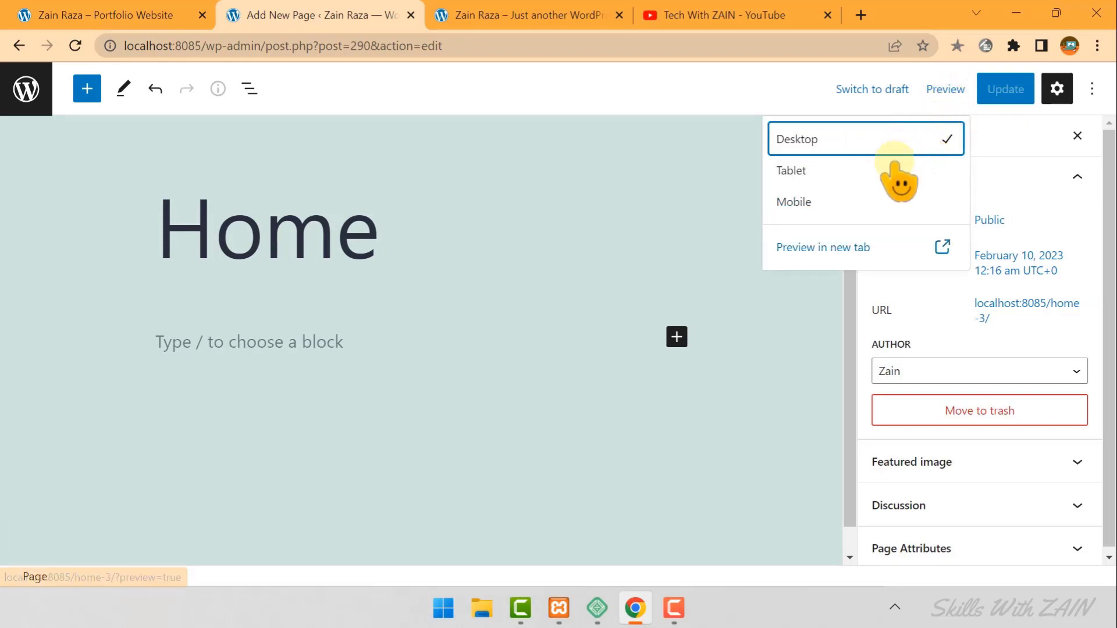
click(830, 259)
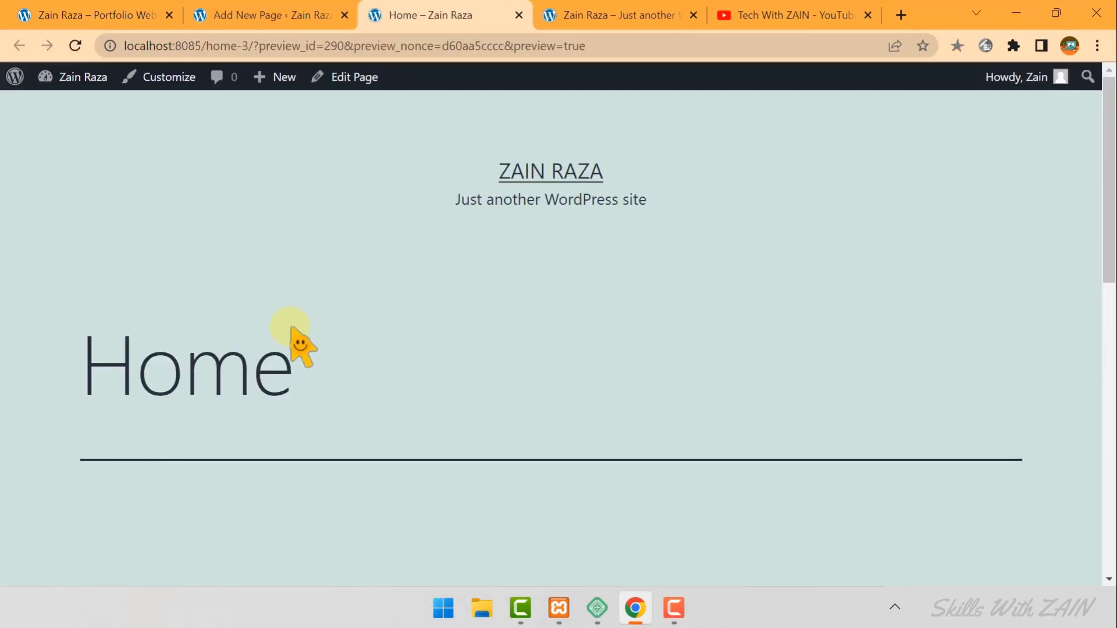
Examine the title and the web address of the previewed Home page.
scroll(37, 374, down, 2)
drag(60, 281, 382, 278)
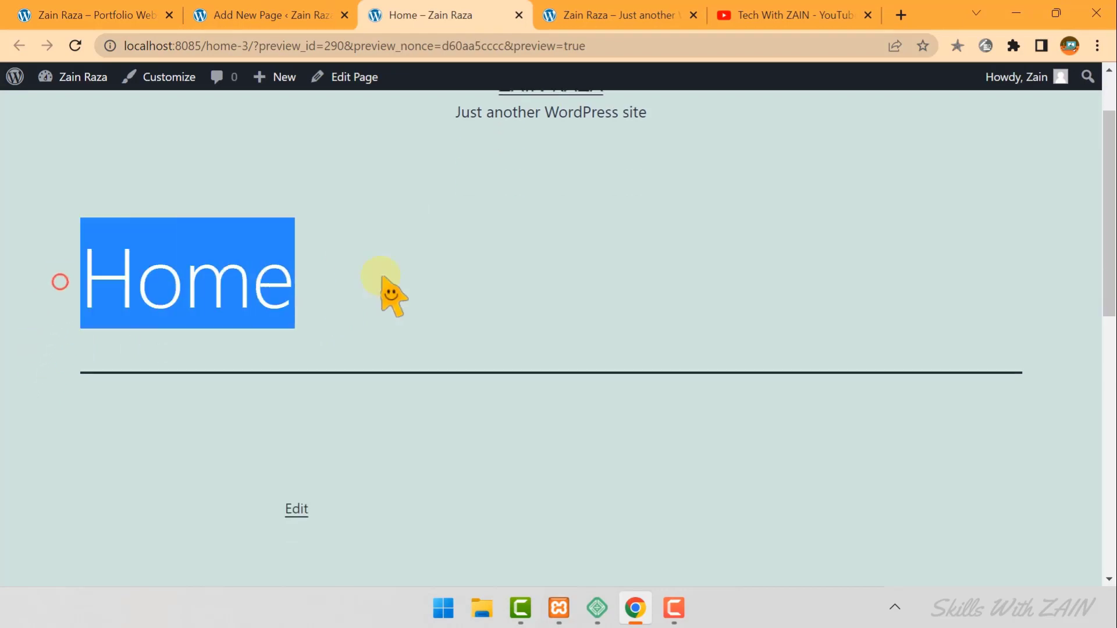
double_click(456, 274)
scroll(456, 274, up, 1)
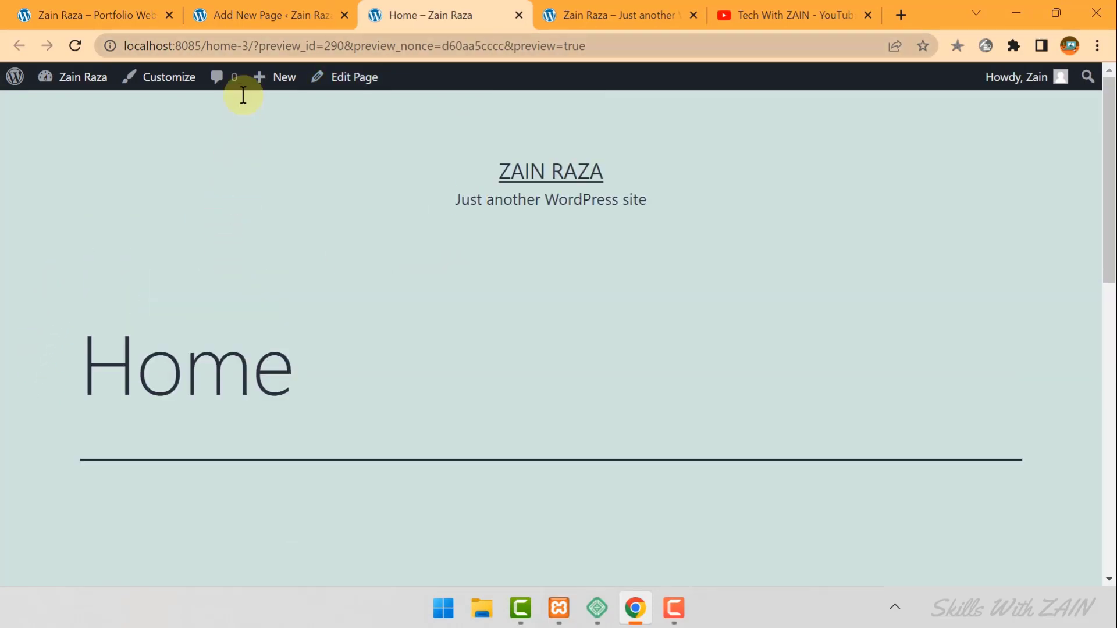
drag(251, 44, 91, 44)
Reload the localhost:8085 front page and compare its content with the previewed Home page.
click(600, 9)
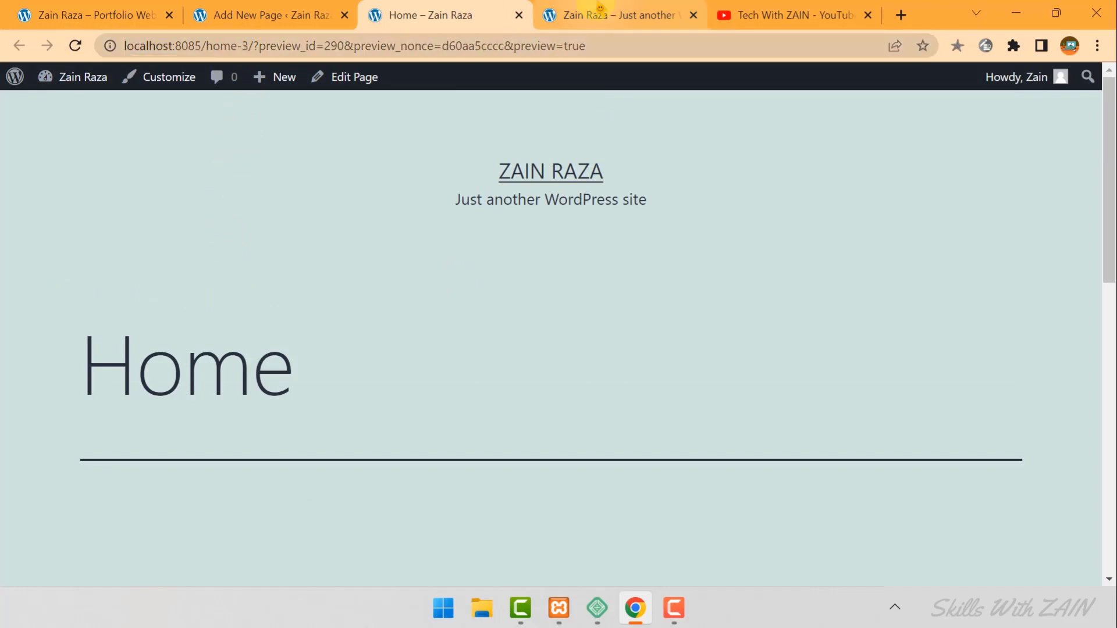
click(600, 8)
click(75, 45)
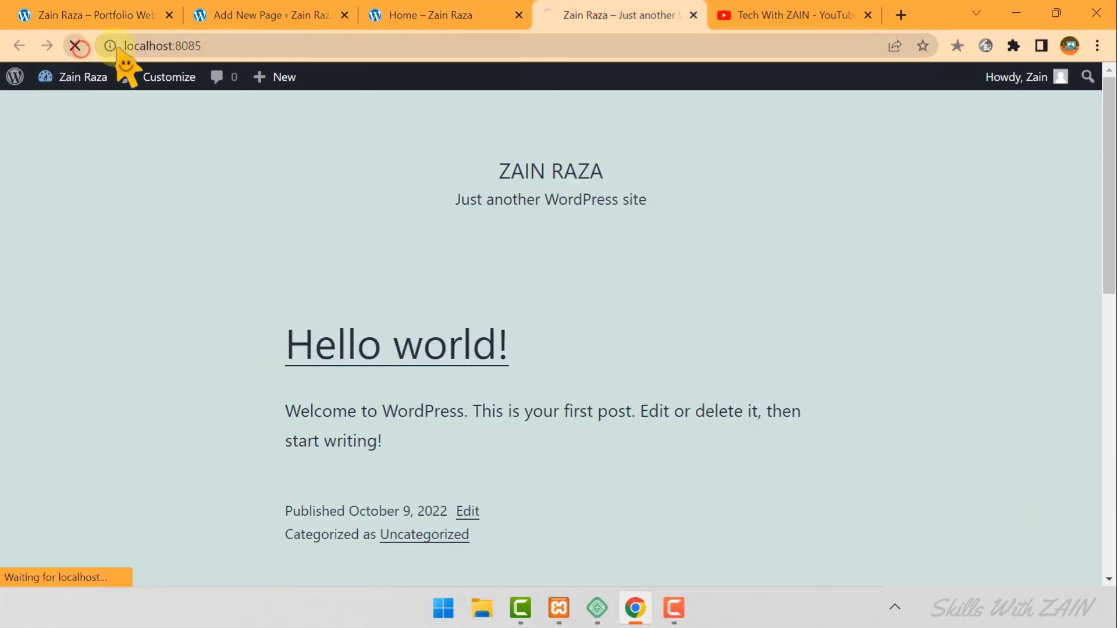
scroll(282, 256, down, 2)
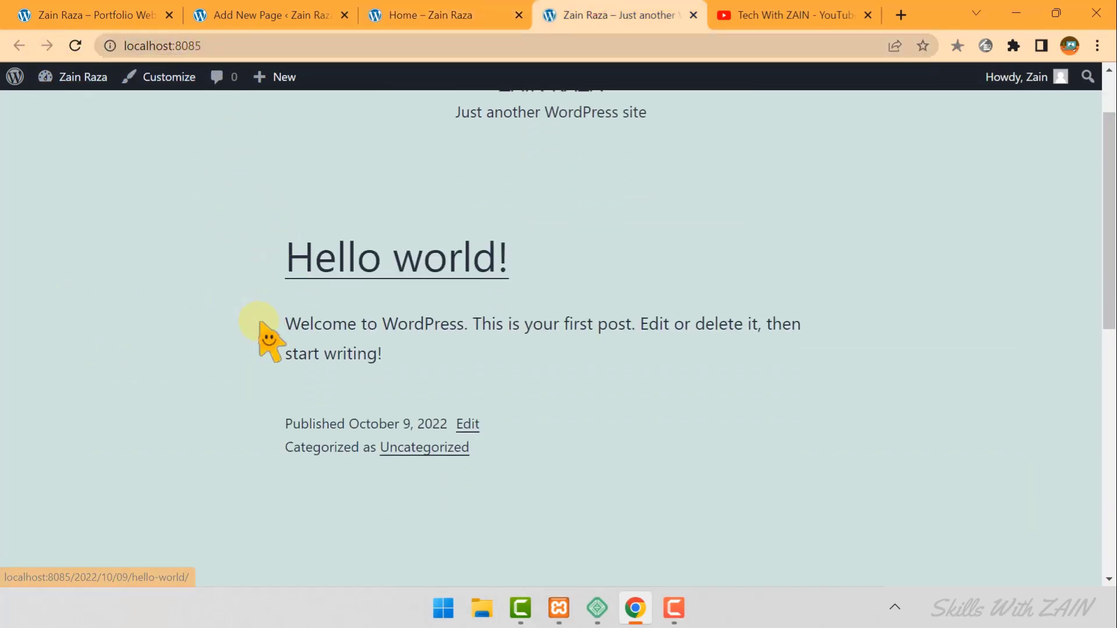
scroll(268, 342, up, 2)
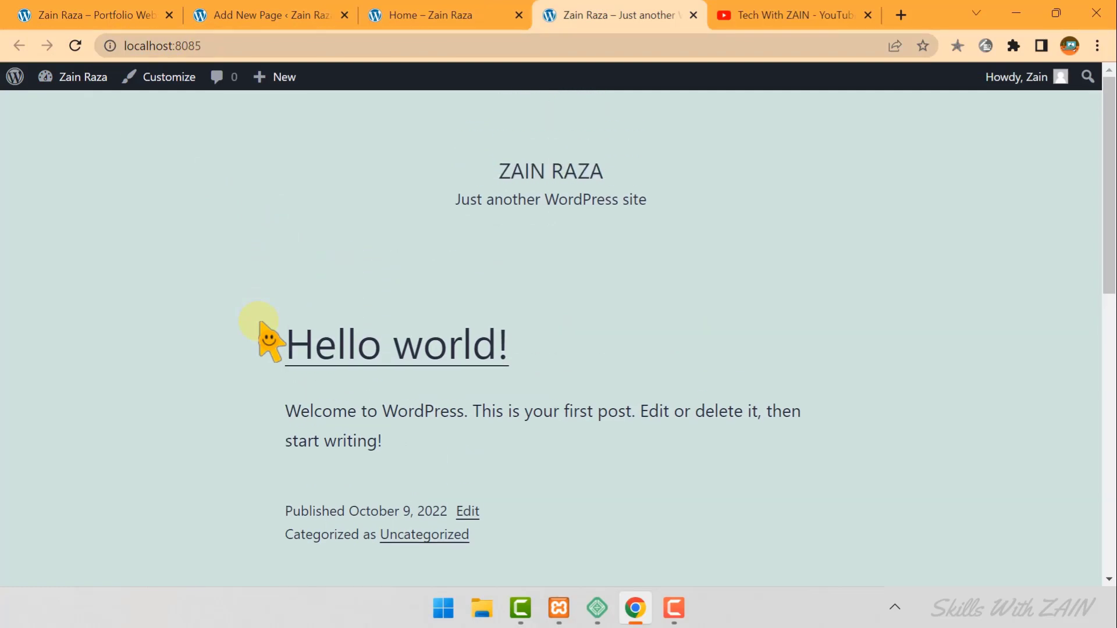
click(424, 8)
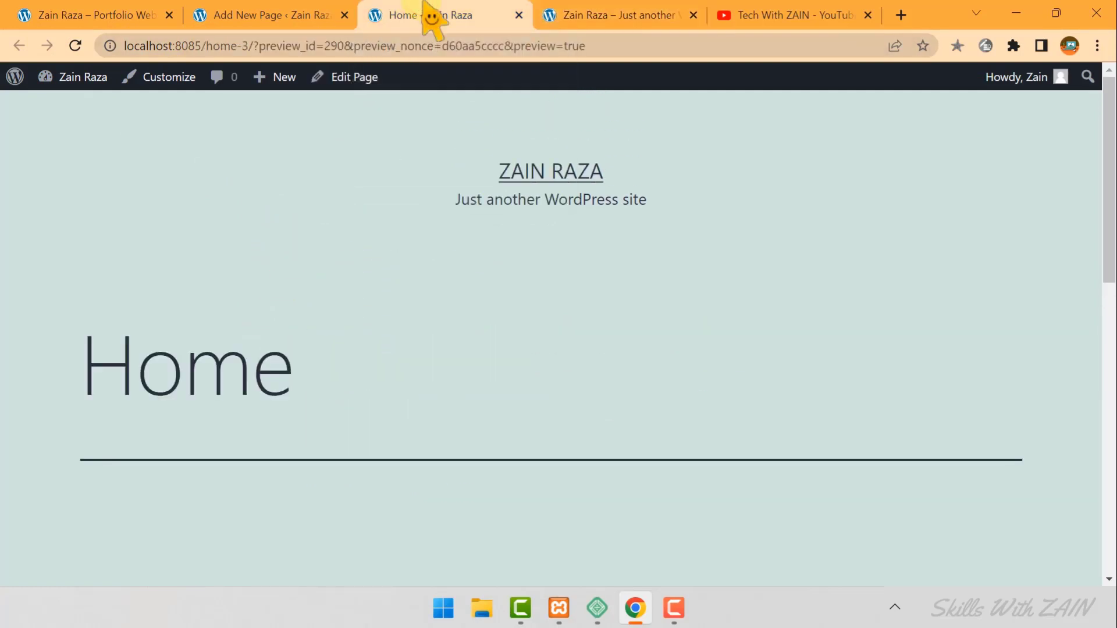
drag(76, 350, 544, 344)
click(544, 344)
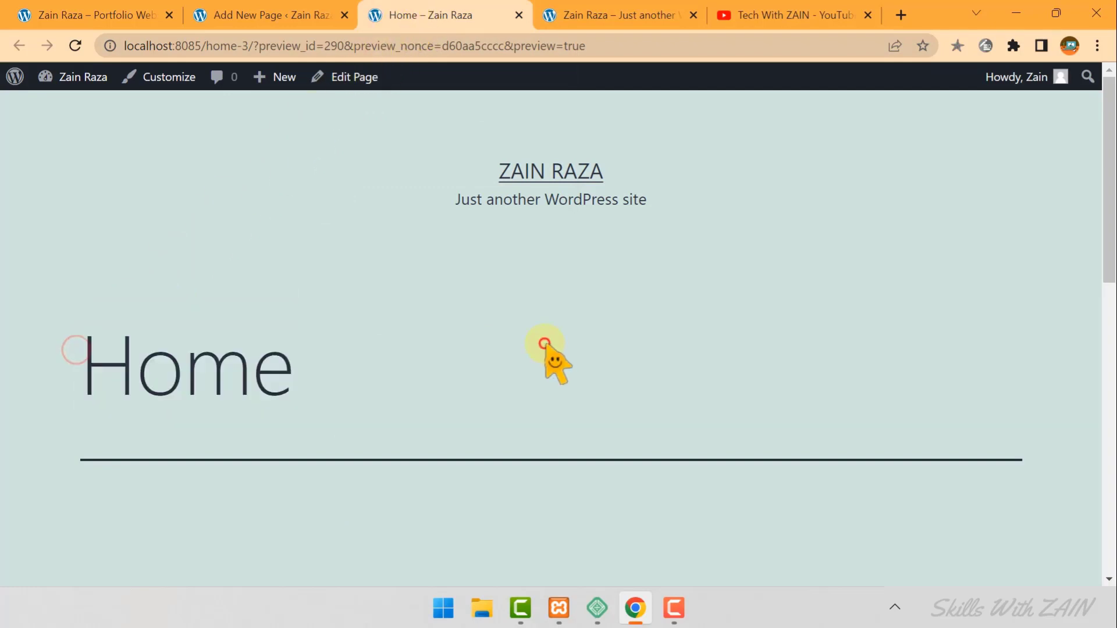
Open the previewed Home page for editing and highlight its title in the editor.
click(298, 9)
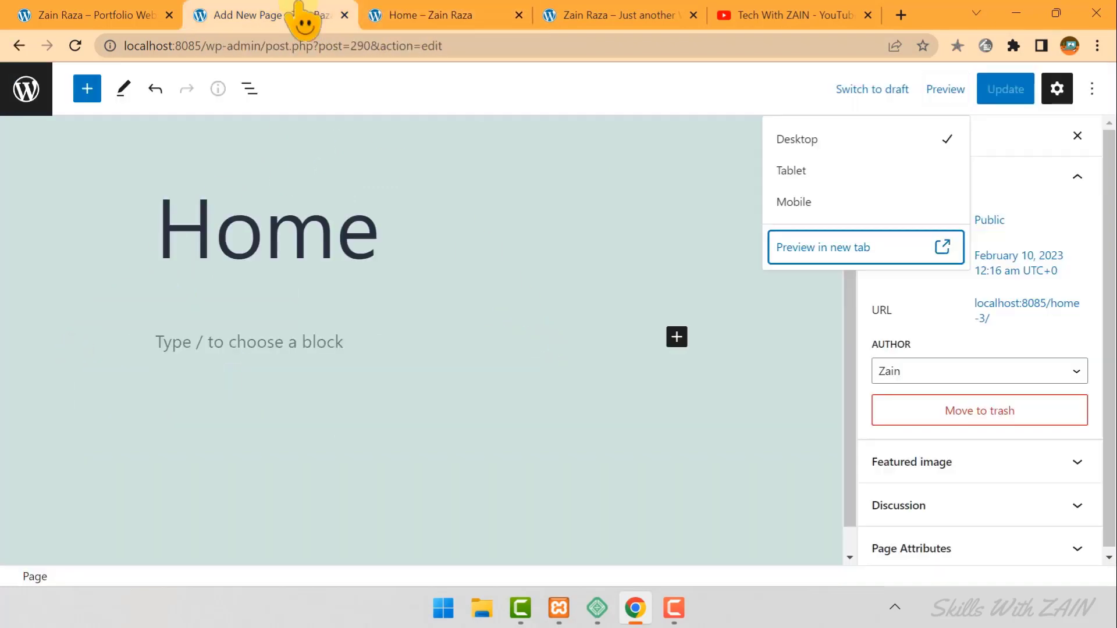
key(ctrl+Tab)
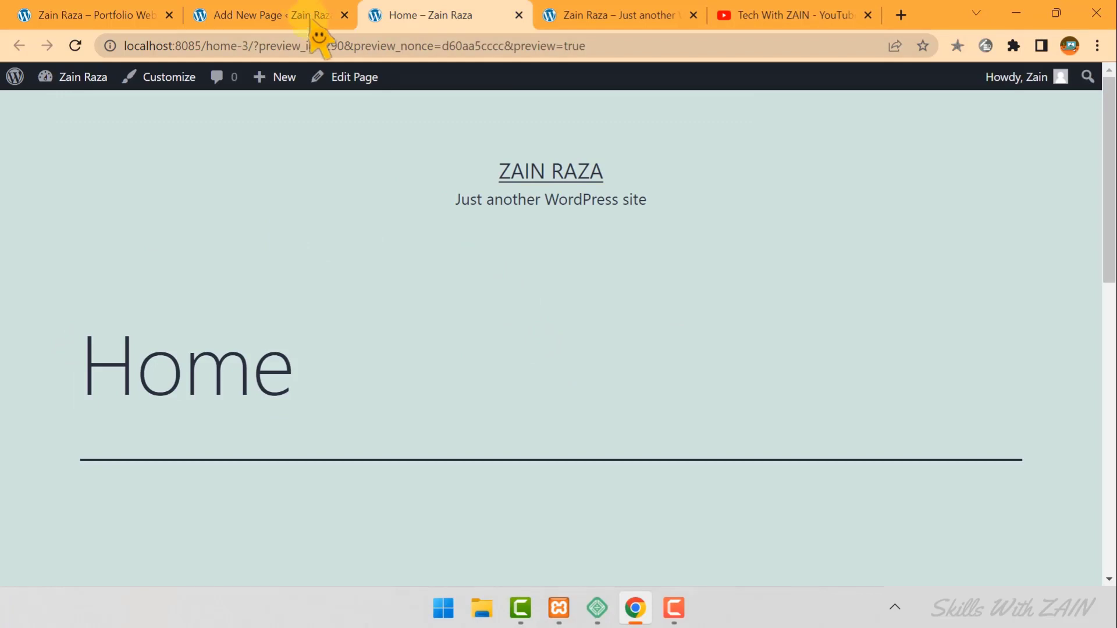
click(345, 82)
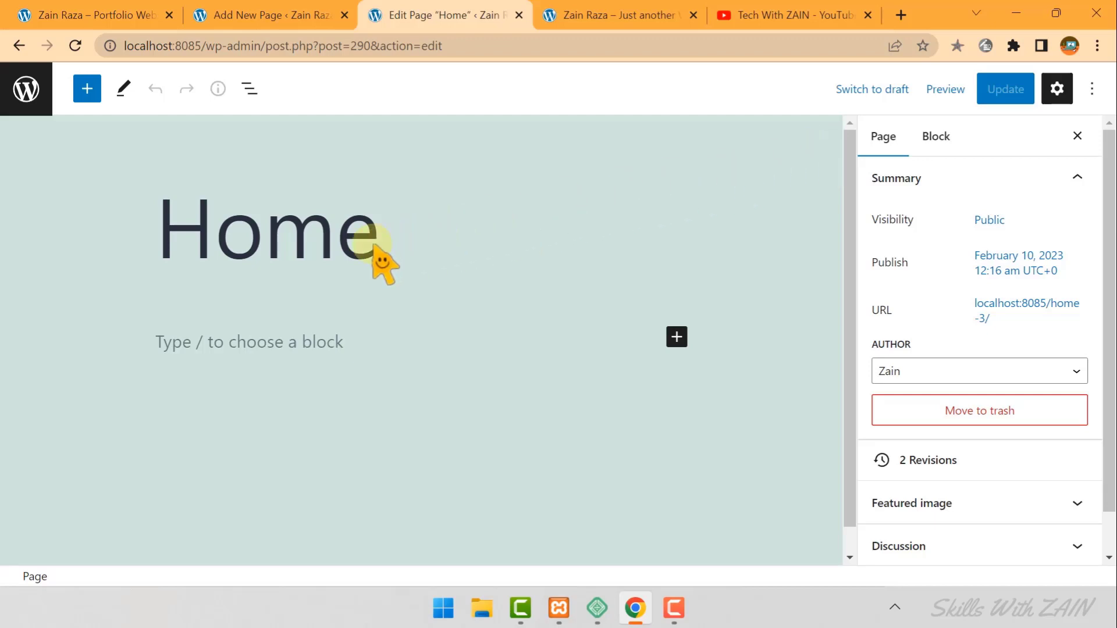
drag(373, 244, 89, 239)
drag(397, 220, 40, 229)
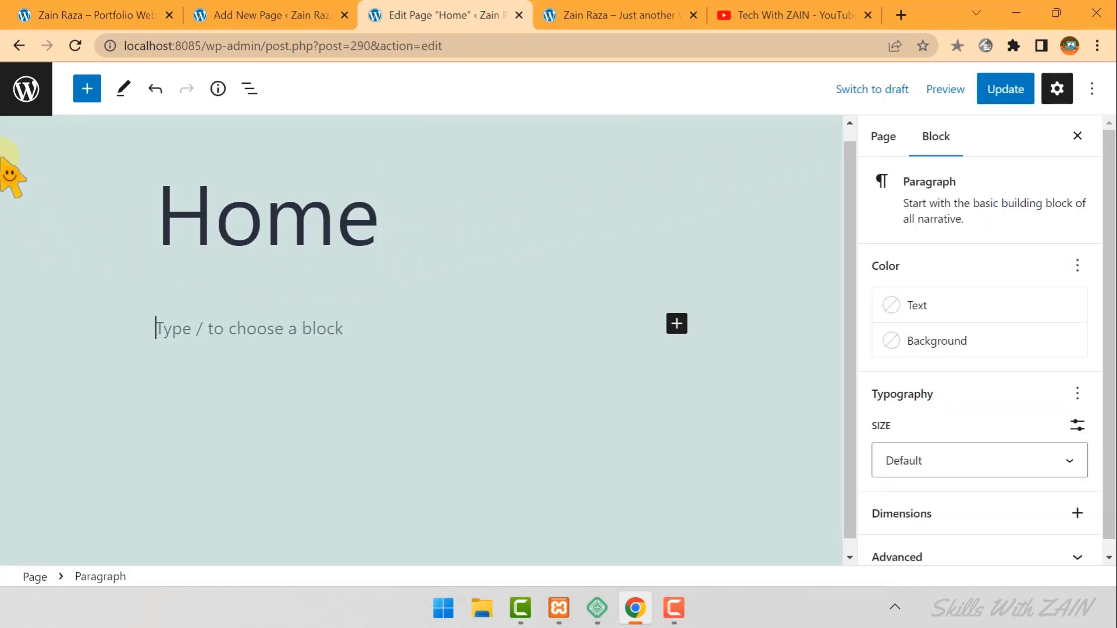
Examine the header with the tagline and page links on the finished portfolio site and return to the Home page editor.
key(ctrl+1)
drag(6, 153, 229, 152)
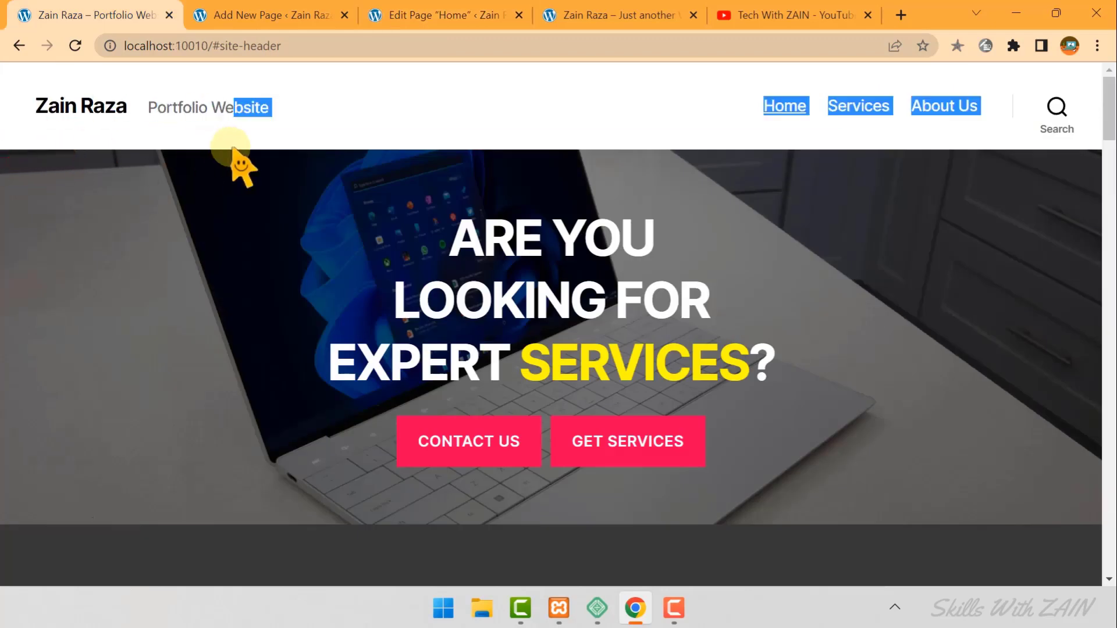
click(978, 168)
key(ctrl+3)
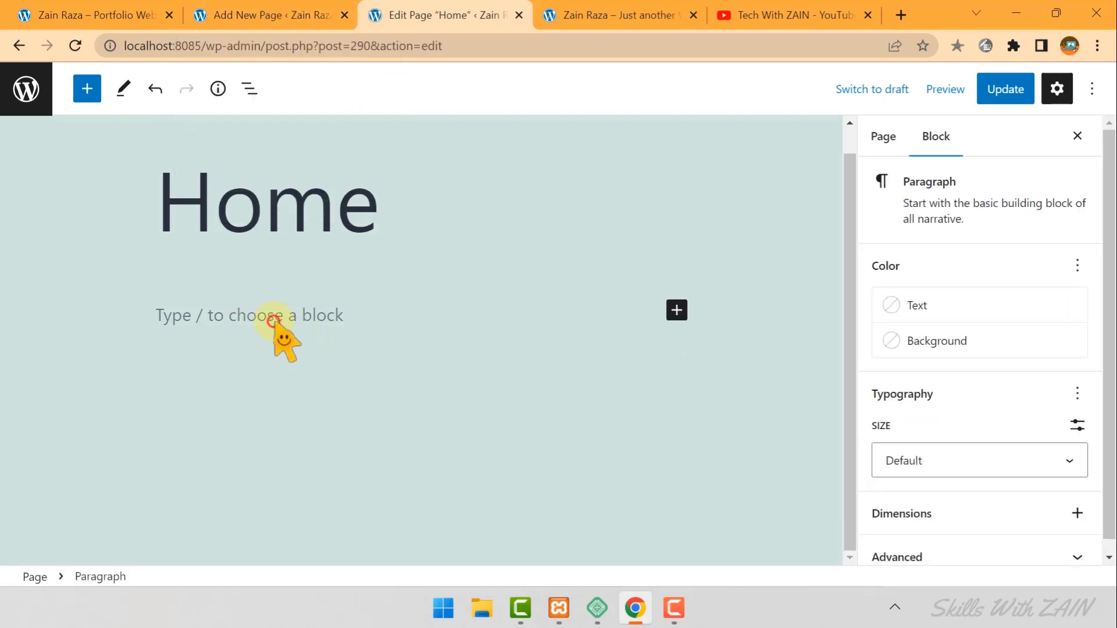
Open the full block library for the Home page and browse the available text and media blocks.
click(676, 310)
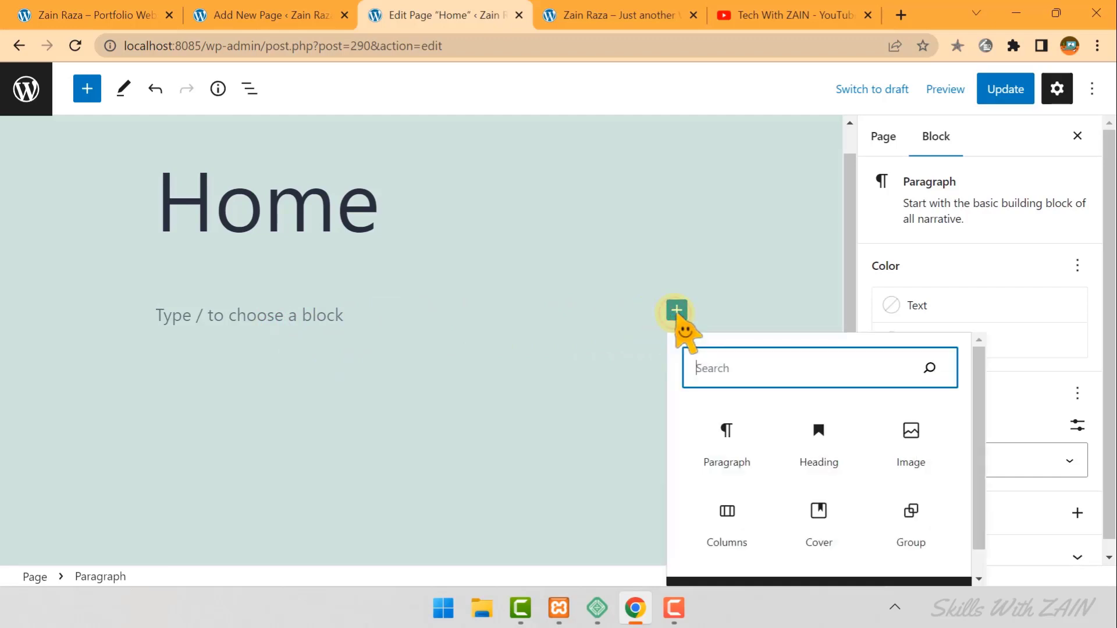
scroll(695, 344, down, 1)
click(809, 567)
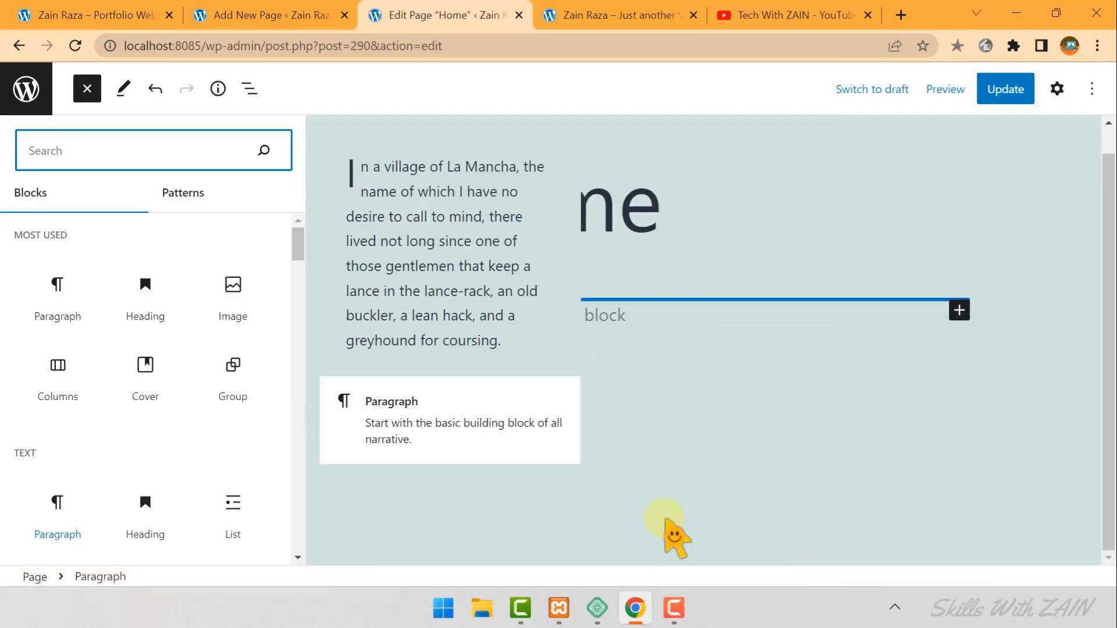
scroll(238, 363, down, 5)
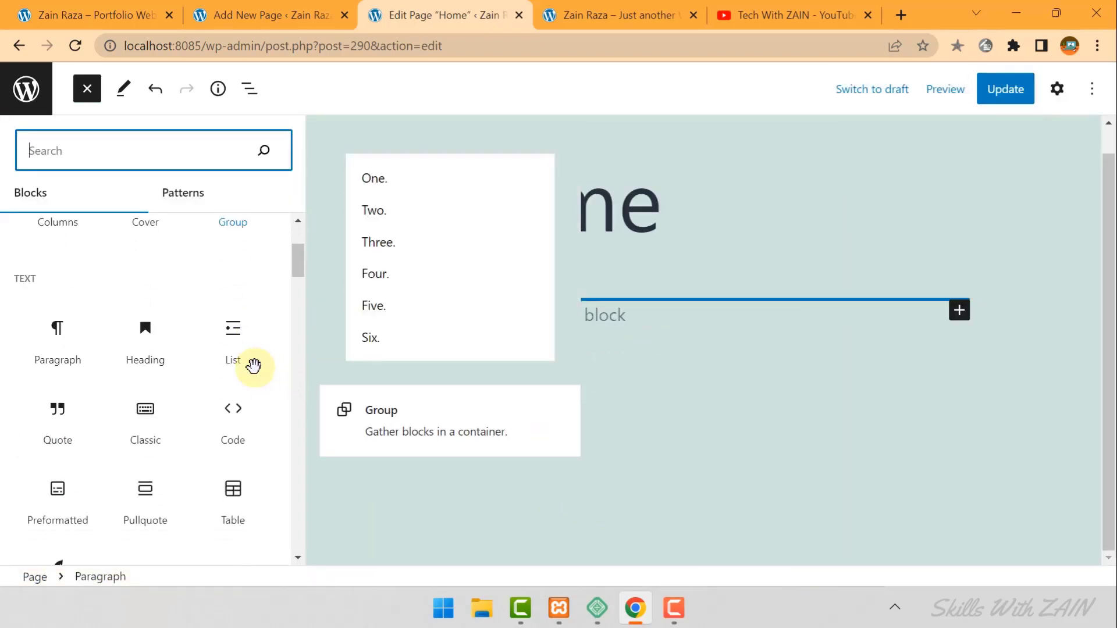
scroll(137, 386, down, 2)
scroll(25, 369, up, 7)
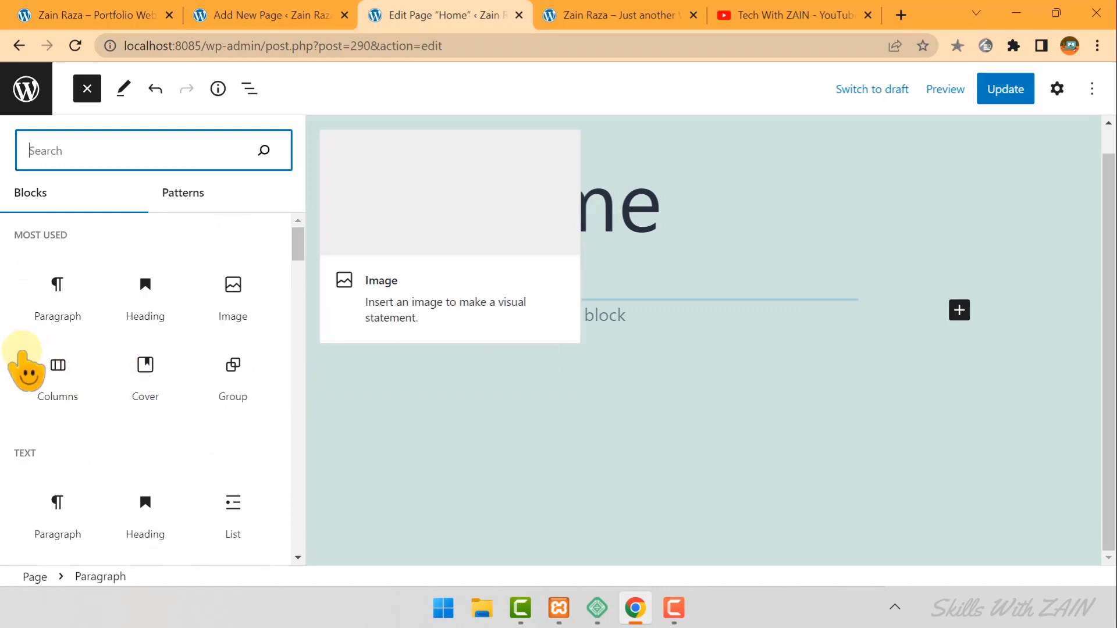
scroll(32, 367, down, 3)
scroll(27, 364, down, 7)
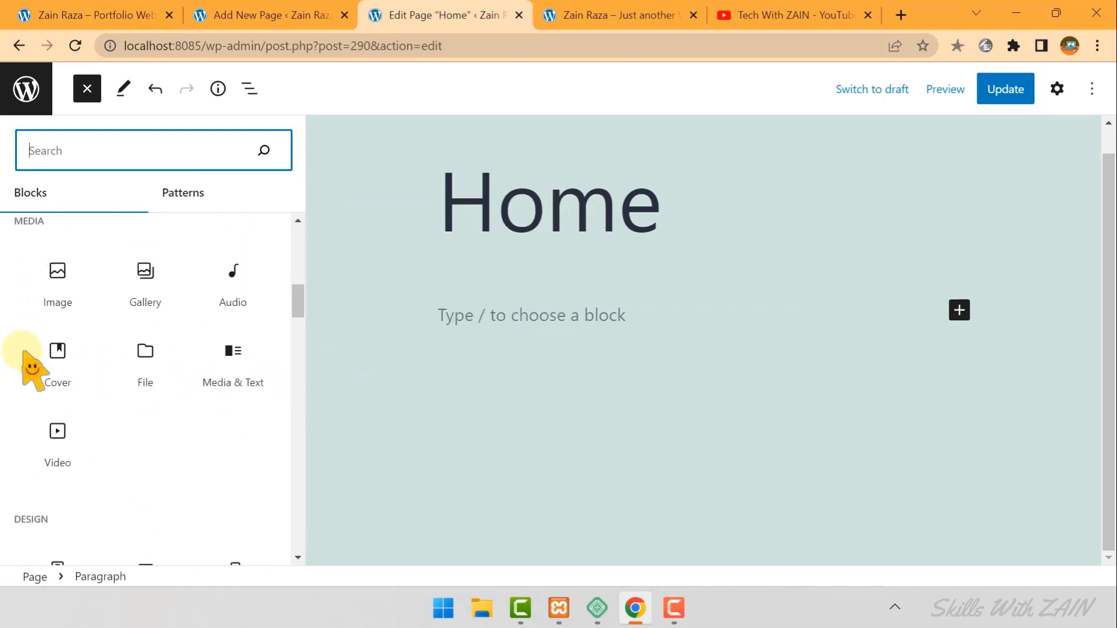
scroll(26, 366, up, 8)
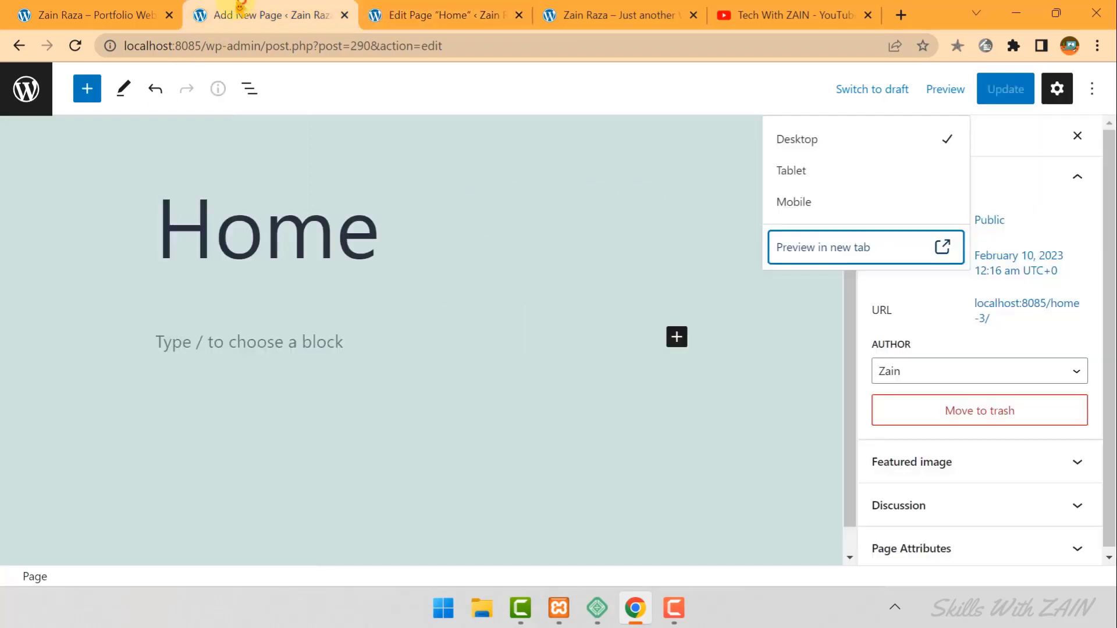
Examine the hero heading "ARE YOU LOOKING FOR EXPERT SERVICES?" and its highlighted word on the finished portfolio site.
click(62, 16)
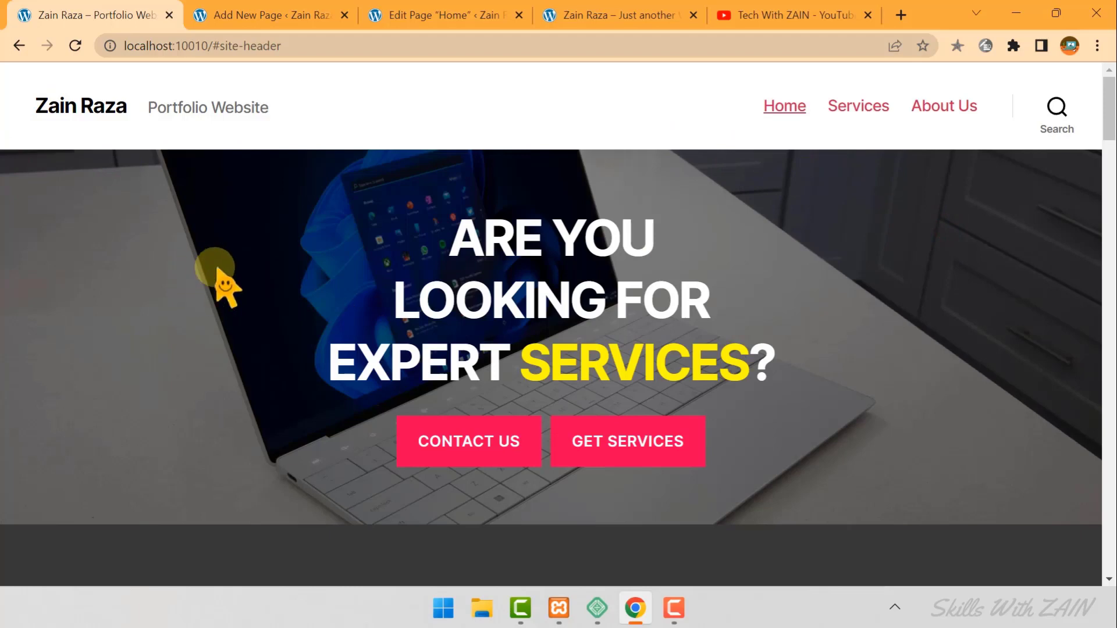
drag(447, 233, 515, 359)
double_click(526, 361)
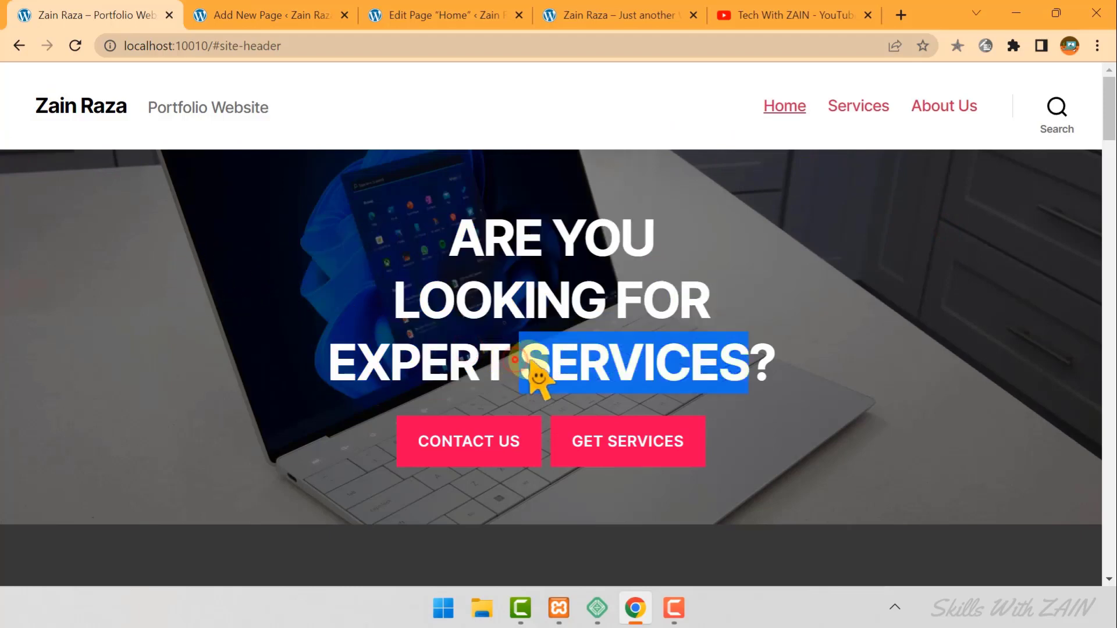
click(843, 355)
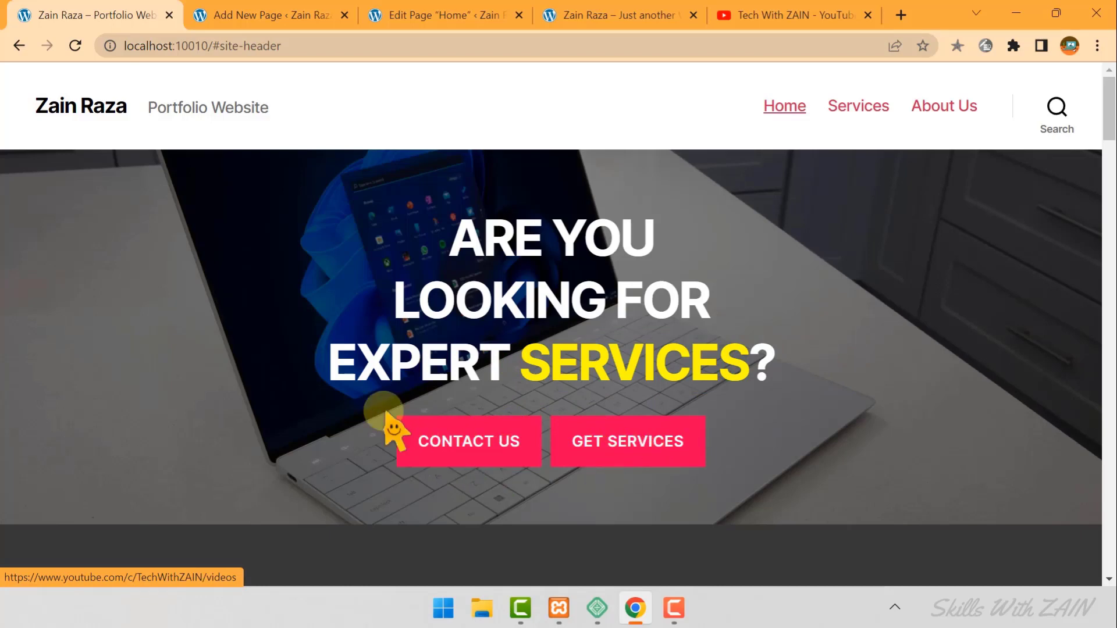
Leave the duplicate page editor for the site admin and search the plugins available to add for "stackable".
click(317, 8)
click(478, 8)
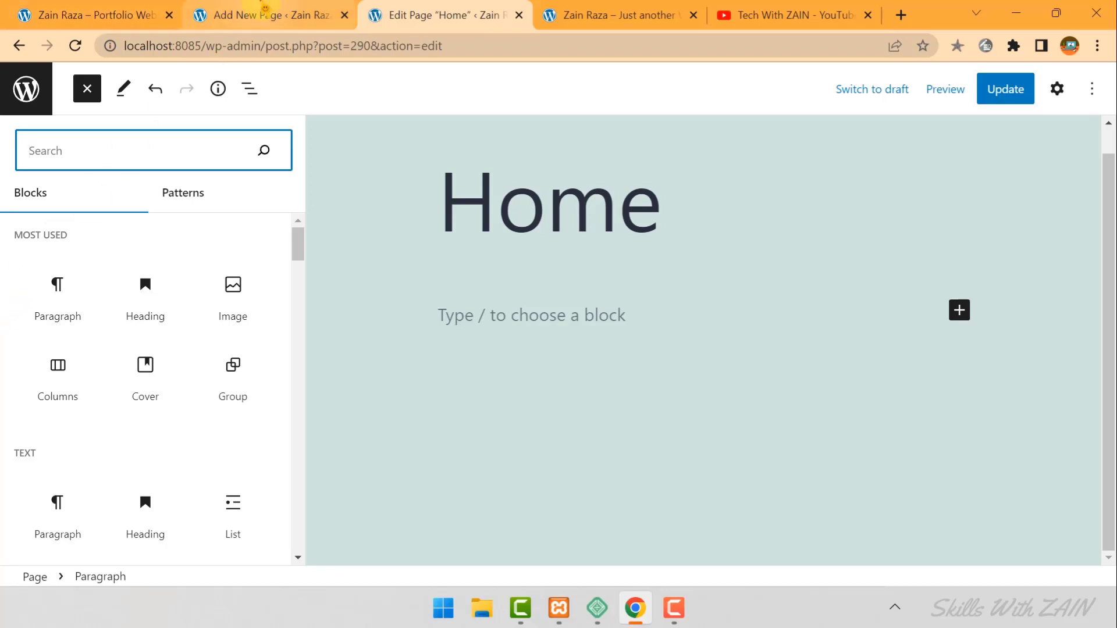
click(87, 89)
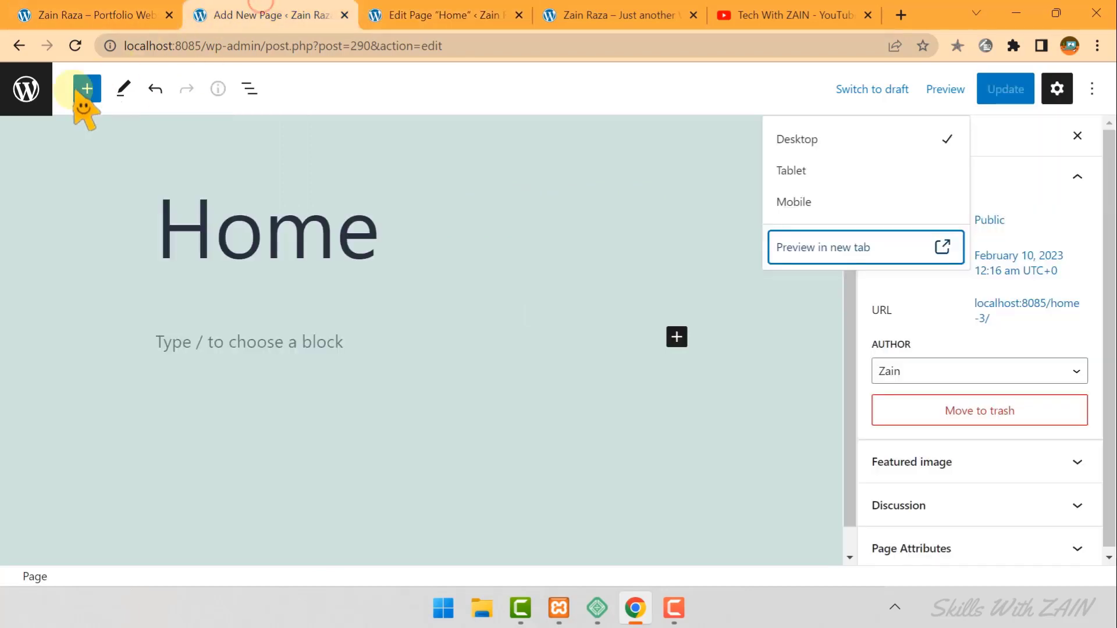
click(31, 111)
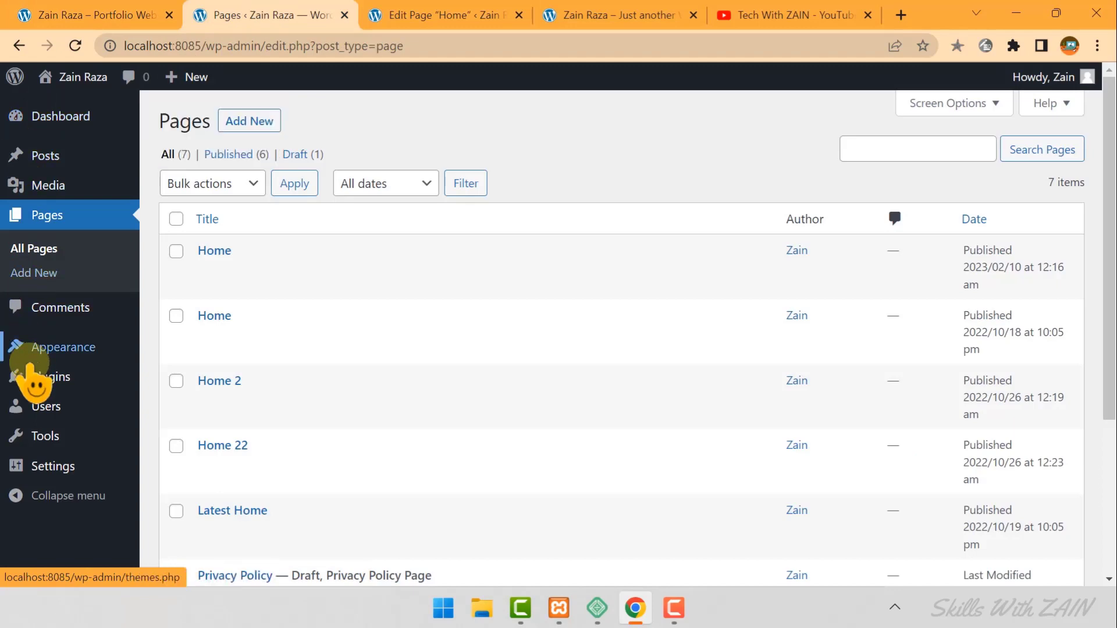
mouse_move(29, 372)
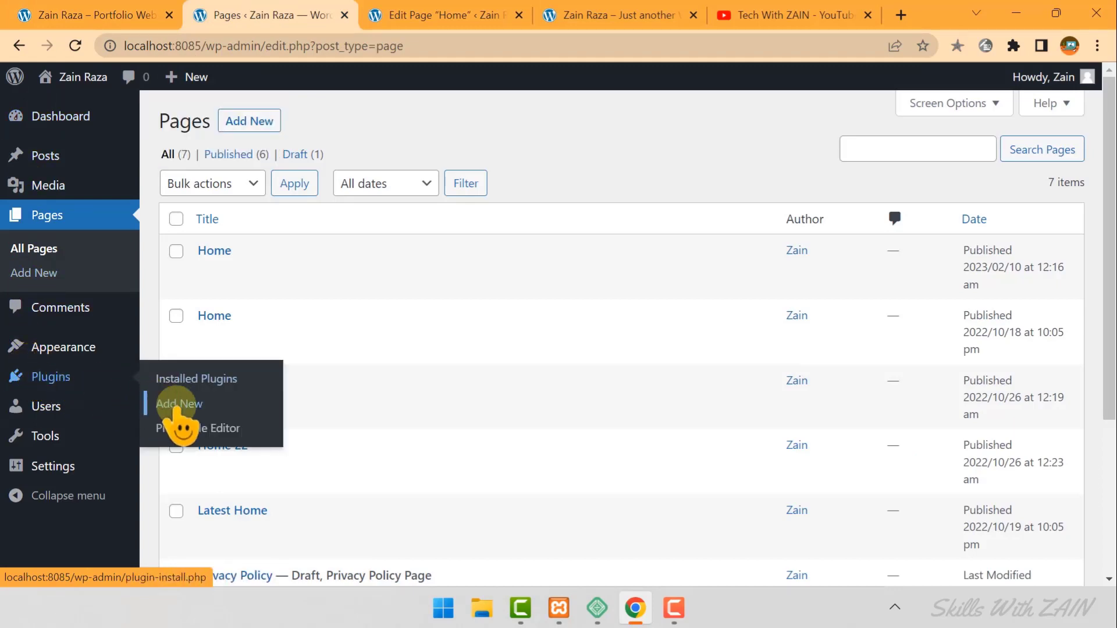
click(178, 405)
click(869, 173)
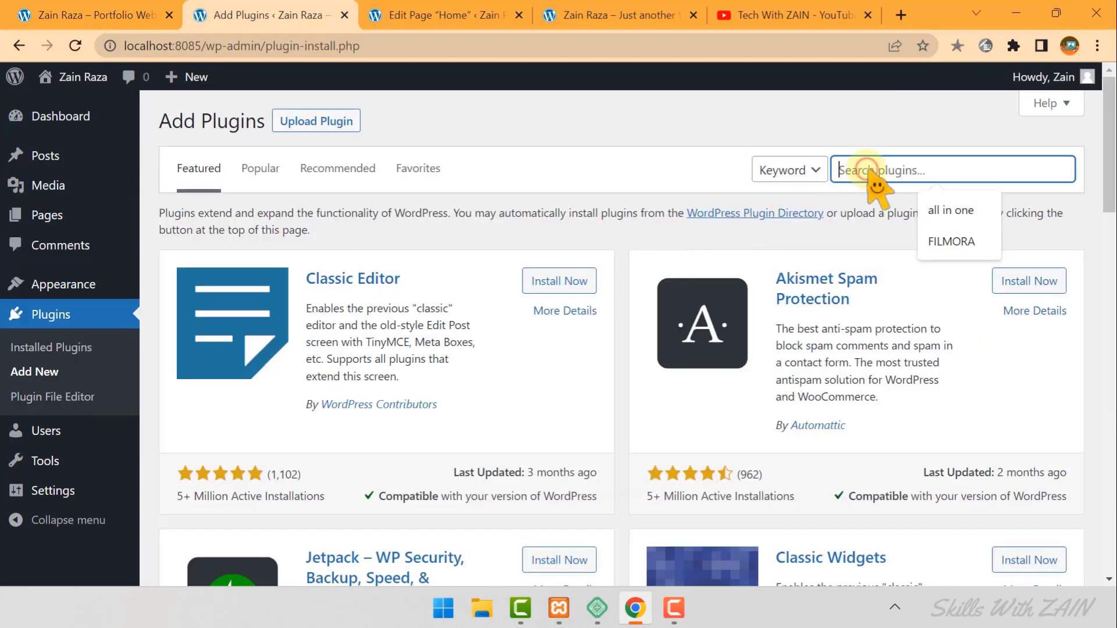
text(stackable)
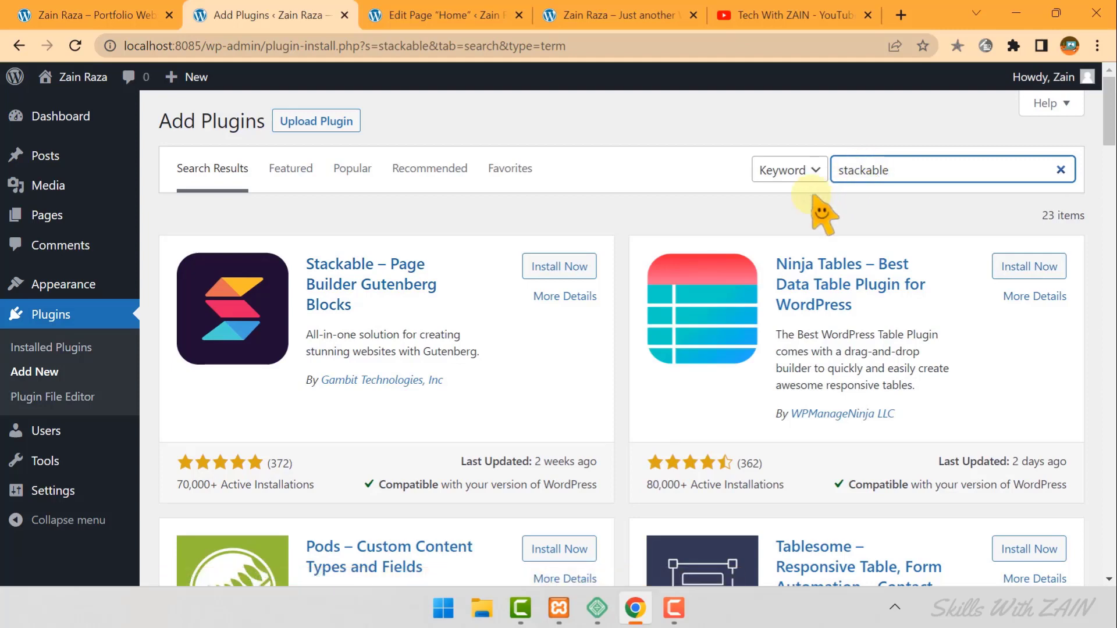
Install and activate the "Stackable – Page Builder Gutenberg Blocks" plugin by Gambit Technologies.
drag(173, 484, 273, 486)
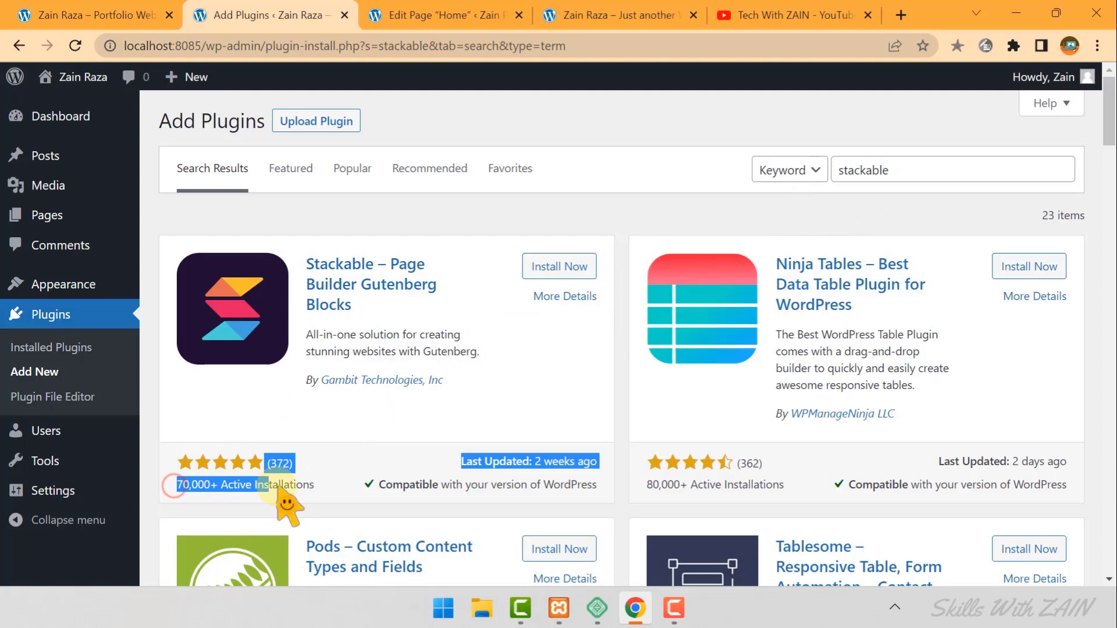
click(315, 486)
click(257, 463)
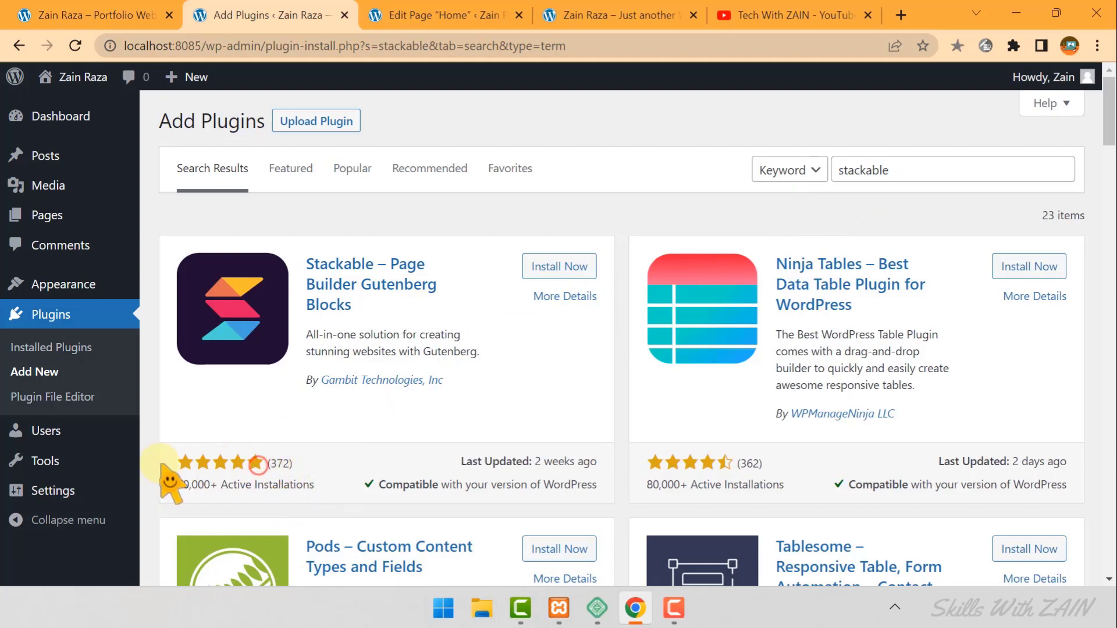
click(554, 267)
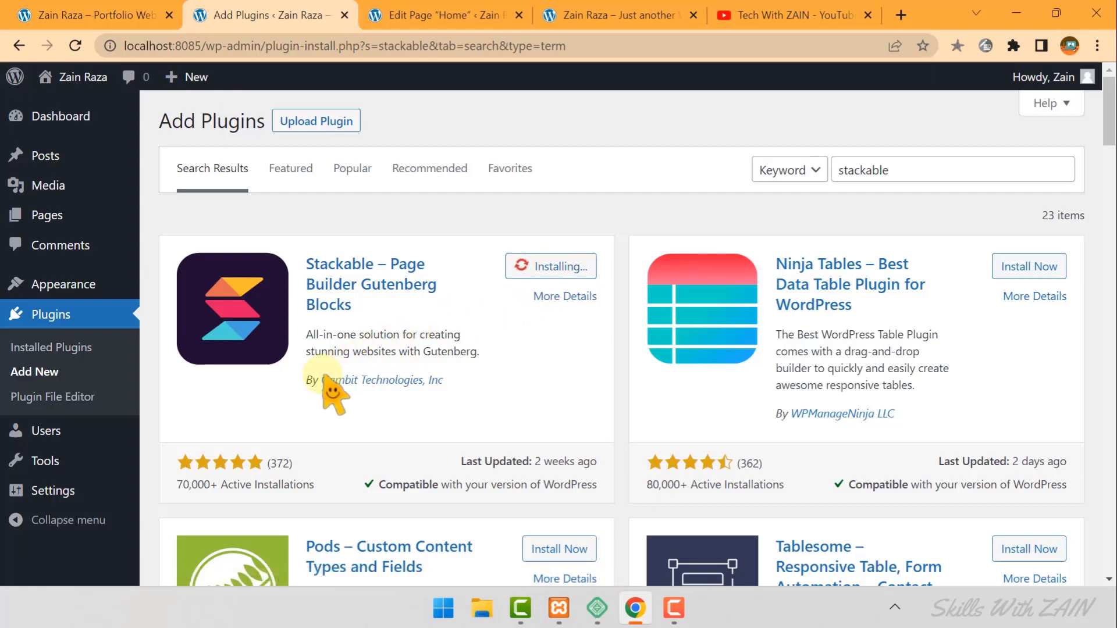
drag(301, 383, 450, 386)
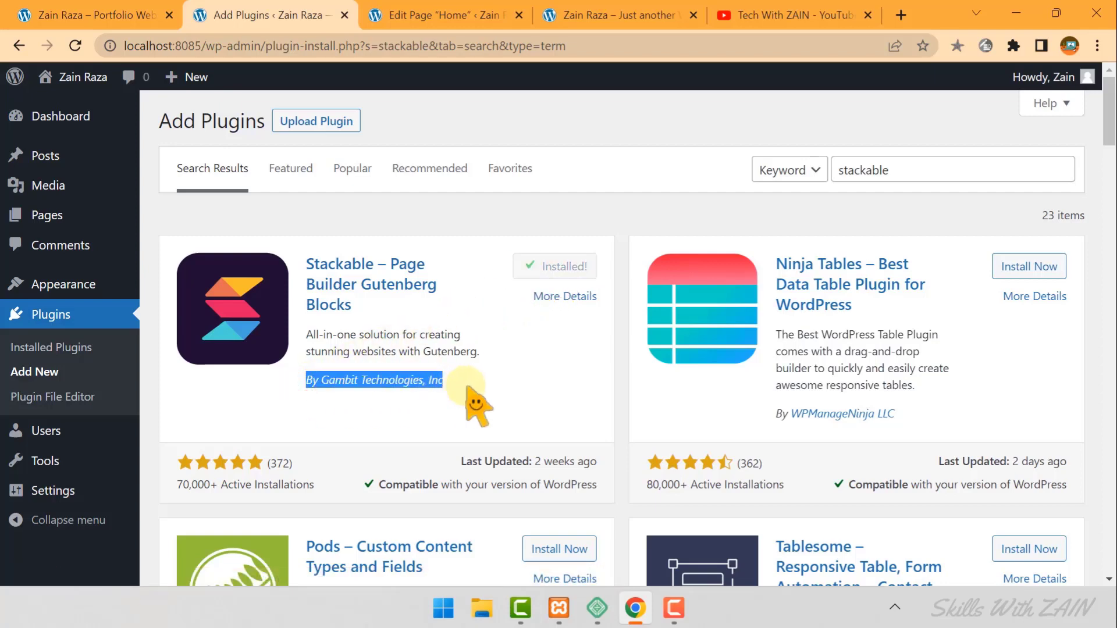
click(501, 378)
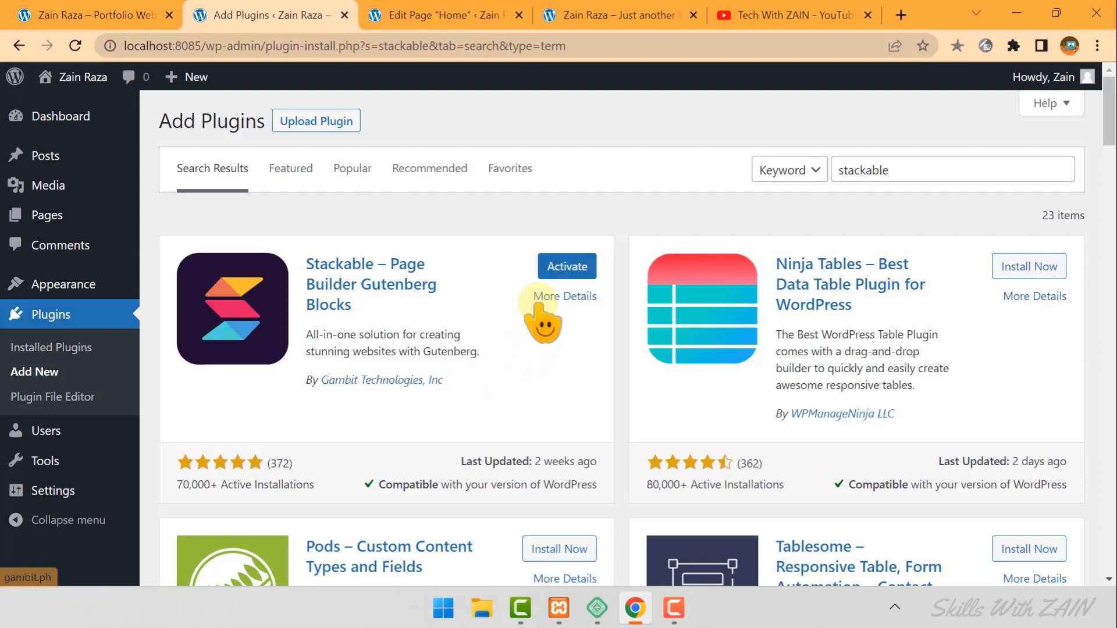
click(567, 268)
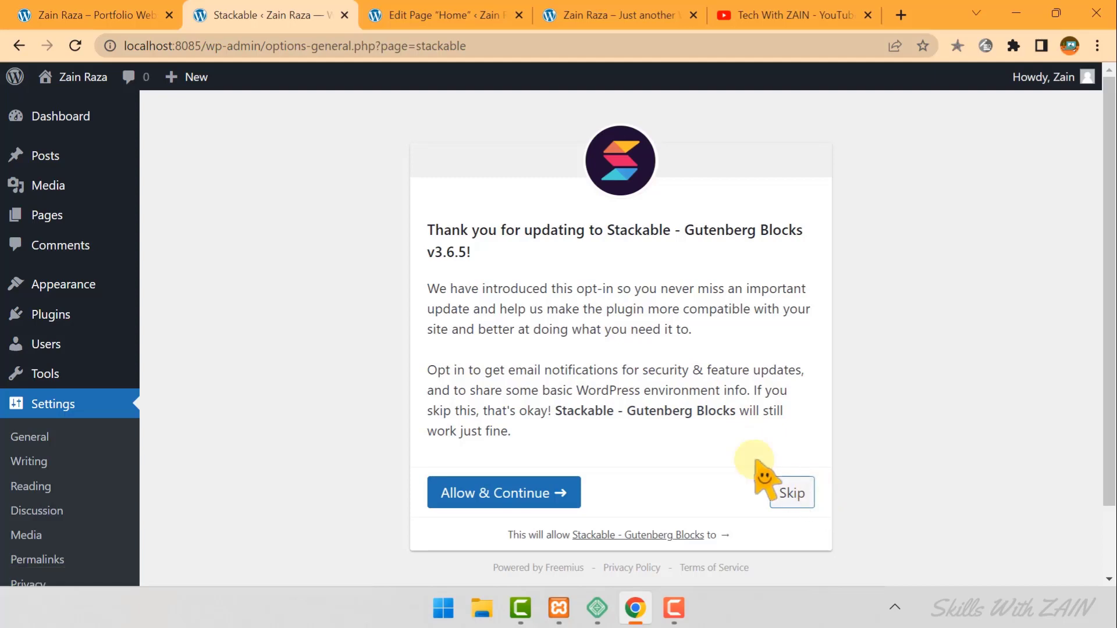
Dismiss the Stackable opt-in notice on the Dashboard and reload the Home page editor.
click(69, 119)
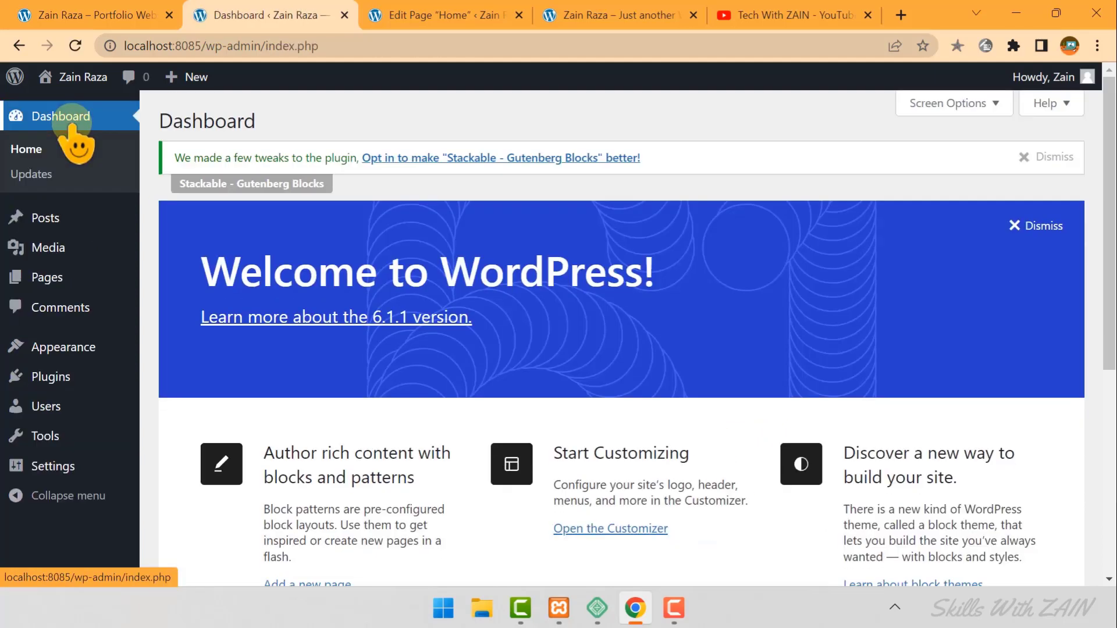
click(1038, 162)
click(437, 14)
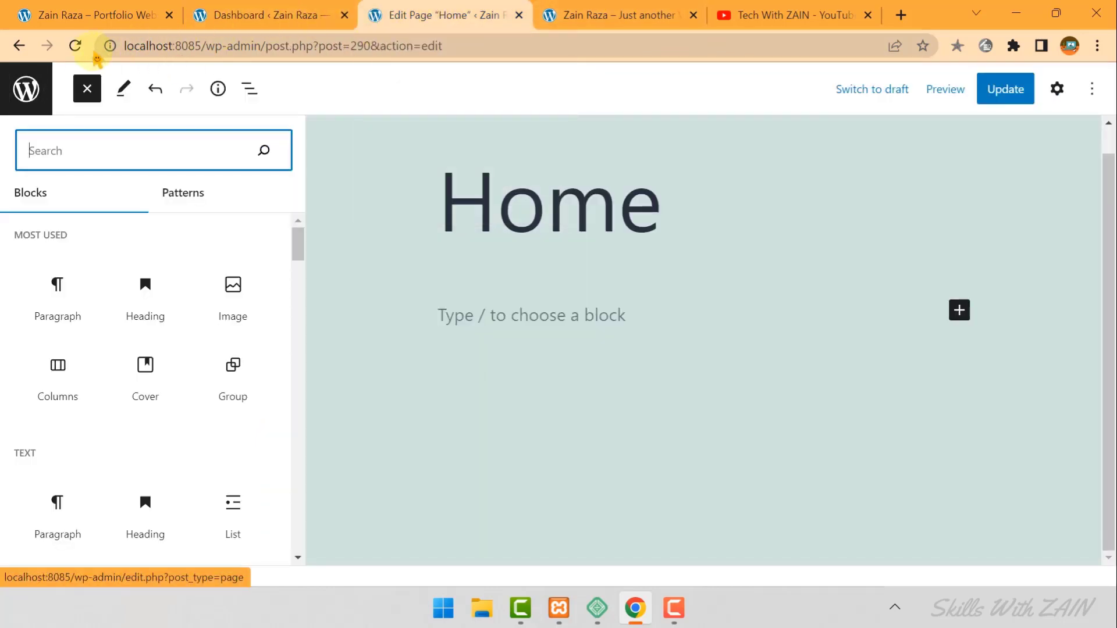
click(74, 45)
click(628, 150)
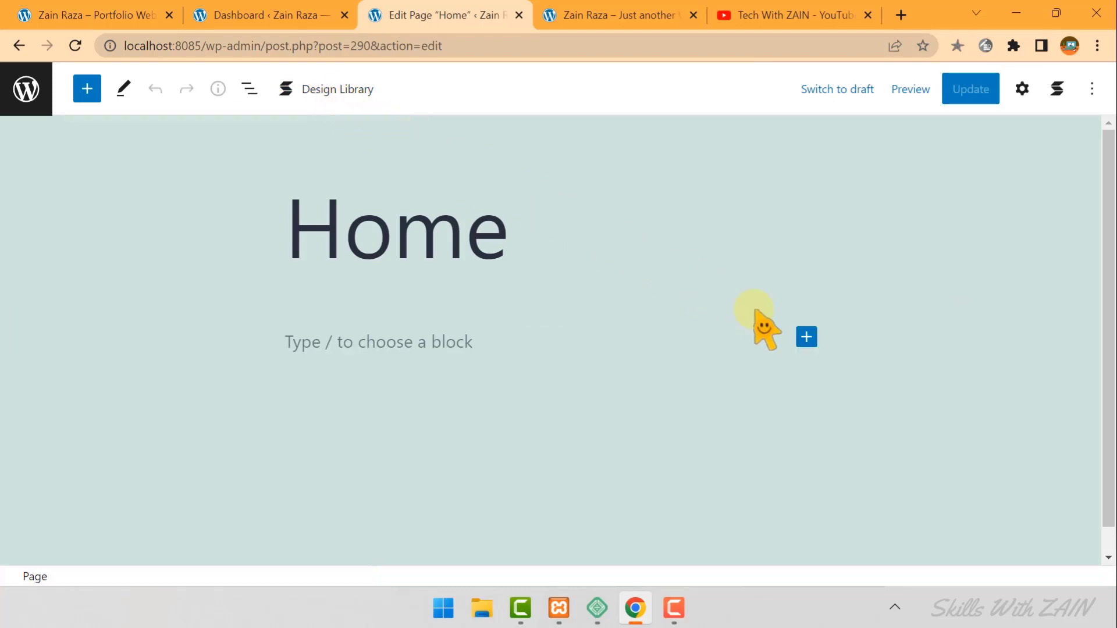
Open the full block library for the Home page and browse the blocks in the Stackable category.
click(806, 336)
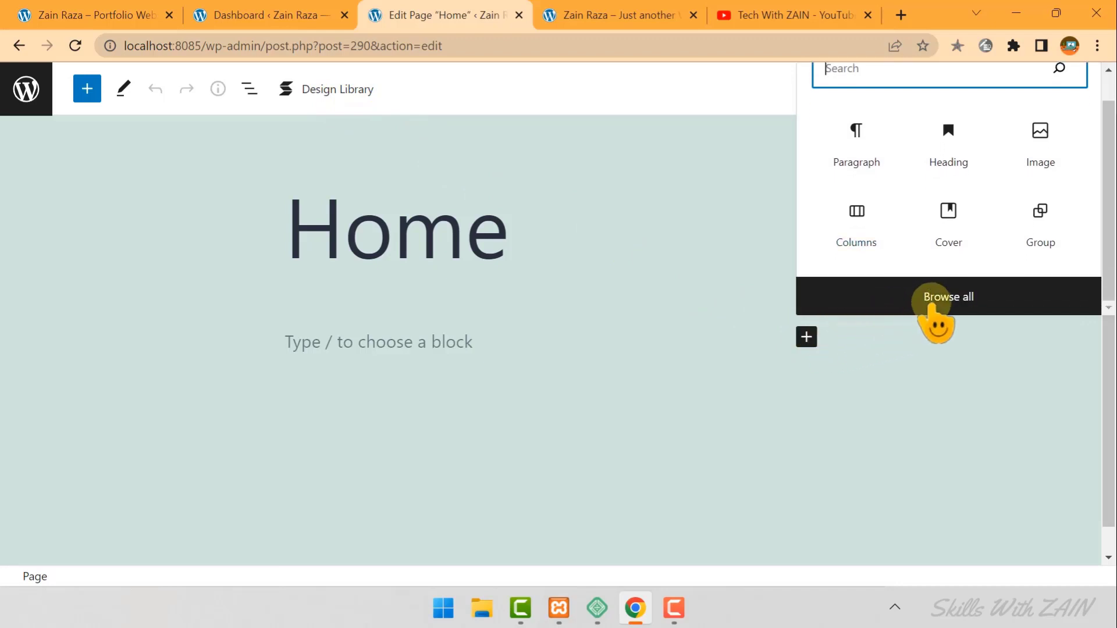
click(932, 297)
scroll(140, 369, down, 1)
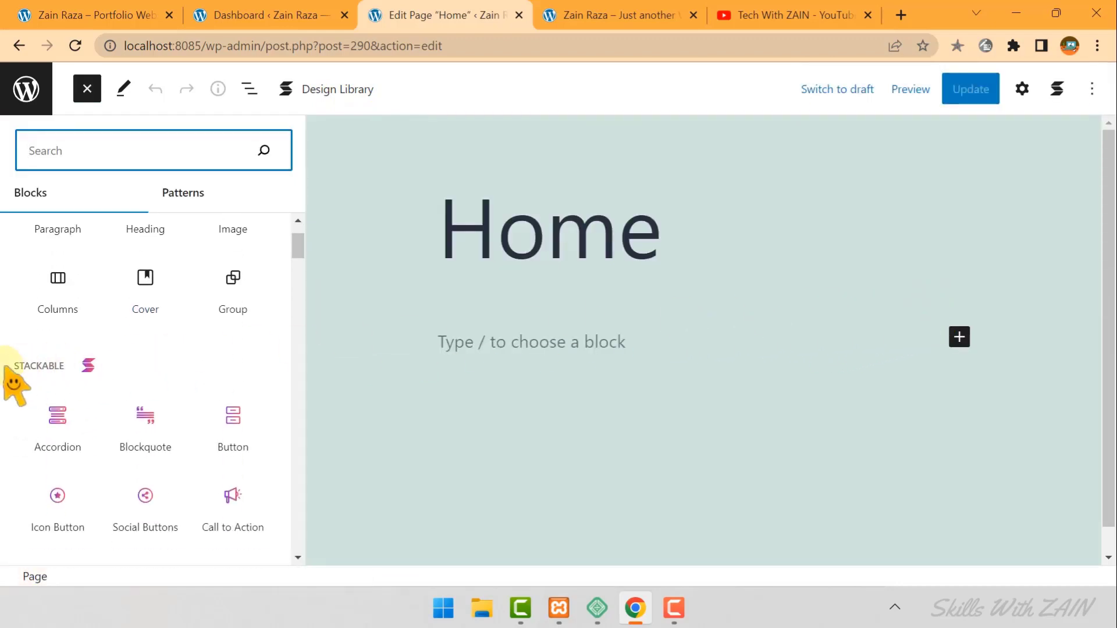
drag(5, 367, 104, 366)
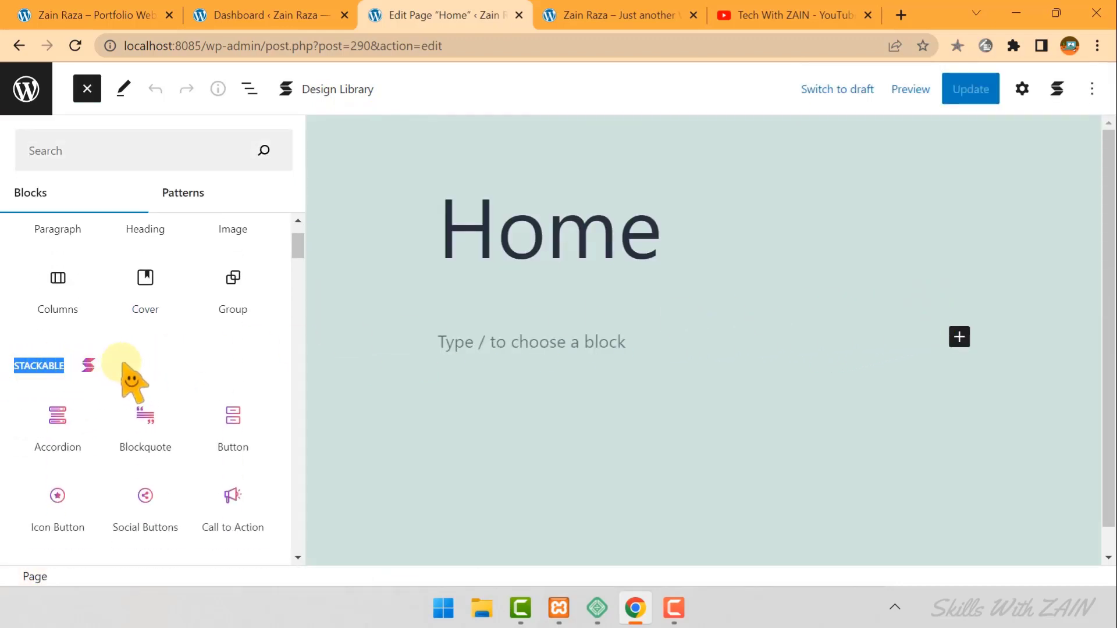
click(5, 356)
scroll(6, 373, down, 1)
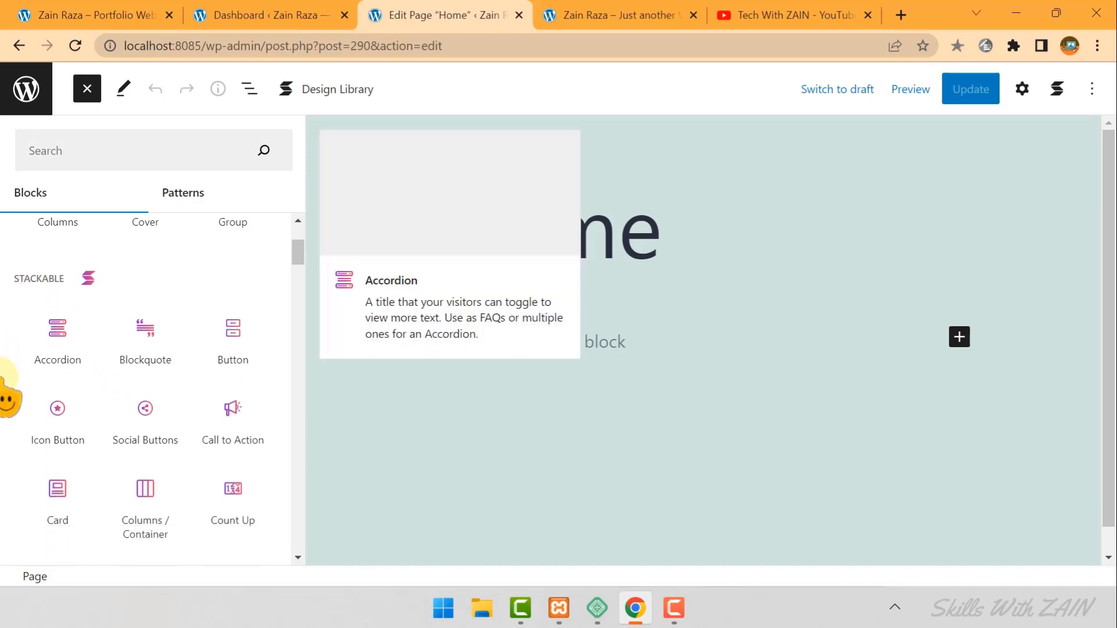
scroll(7, 378, down, 1)
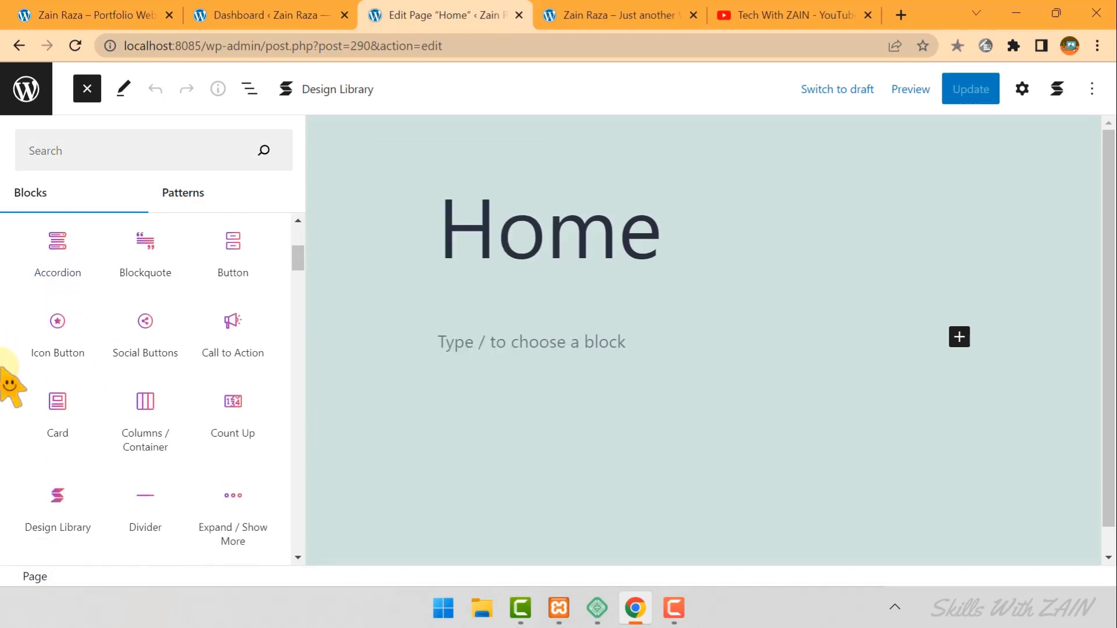
scroll(7, 384, down, 2)
scroll(6, 377, down, 1)
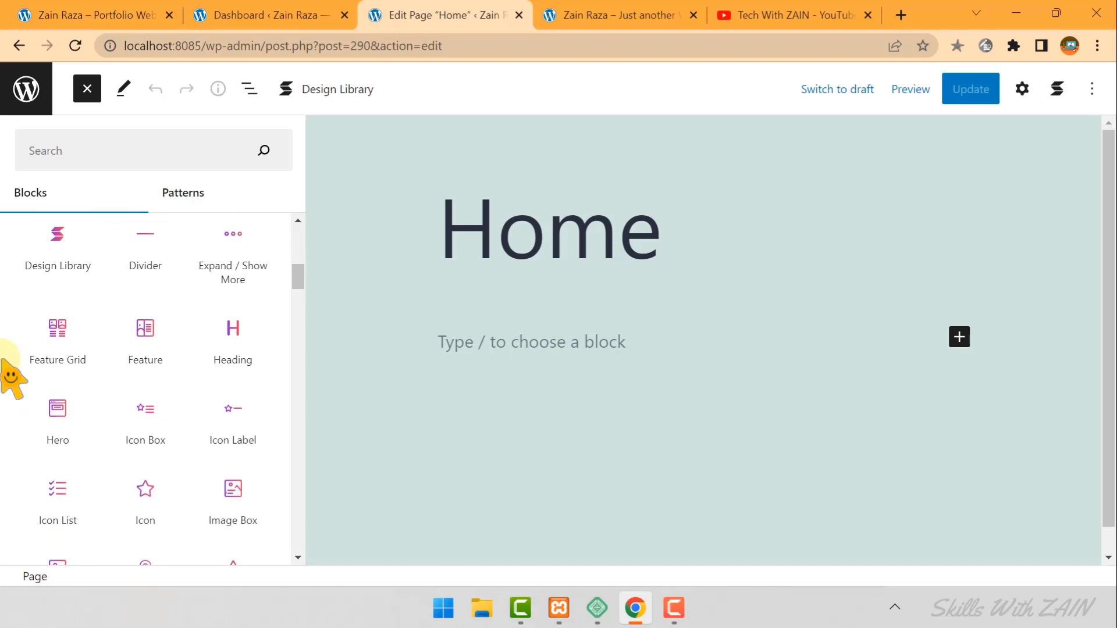
scroll(6, 369, down, 3)
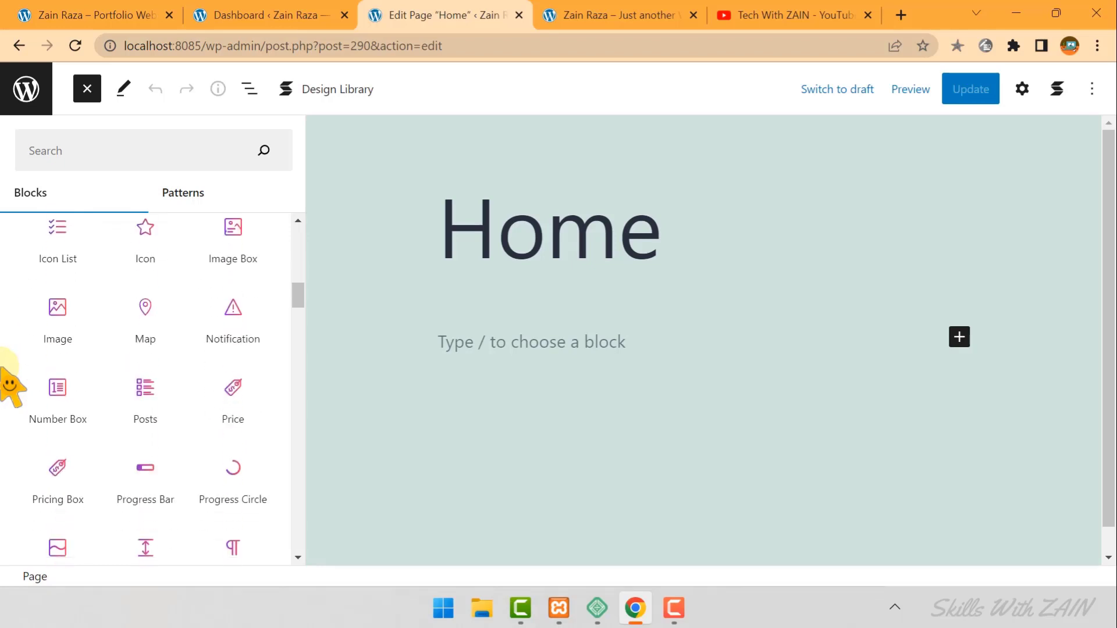
scroll(12, 302, up, 7)
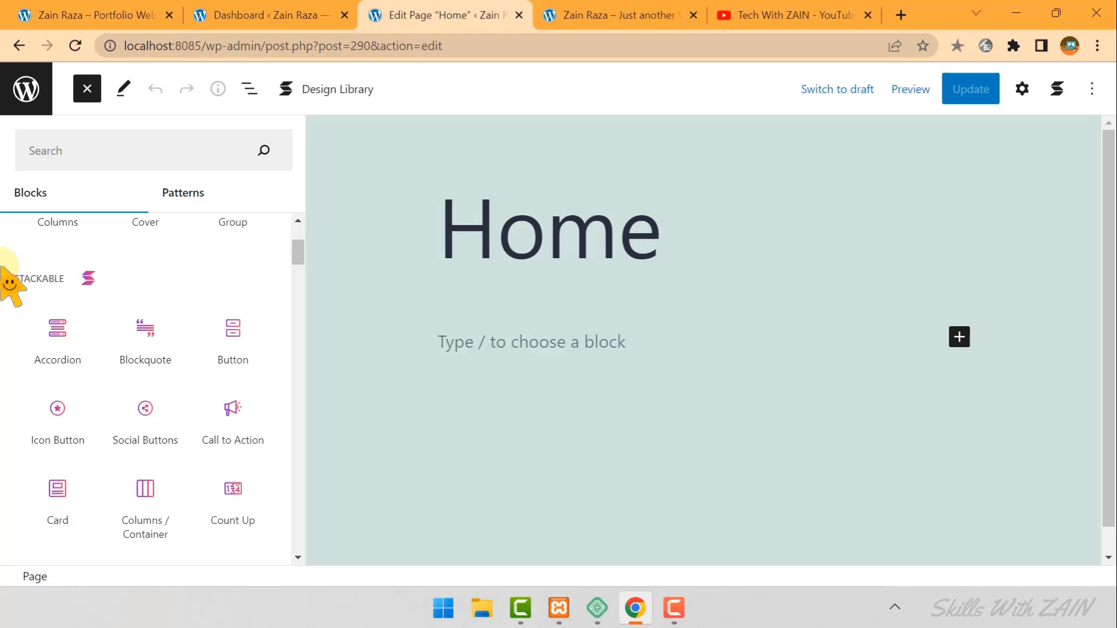
Compare the default Text and Media blocks with the Stackable blocks in the block library.
scroll(10, 285, up, 3)
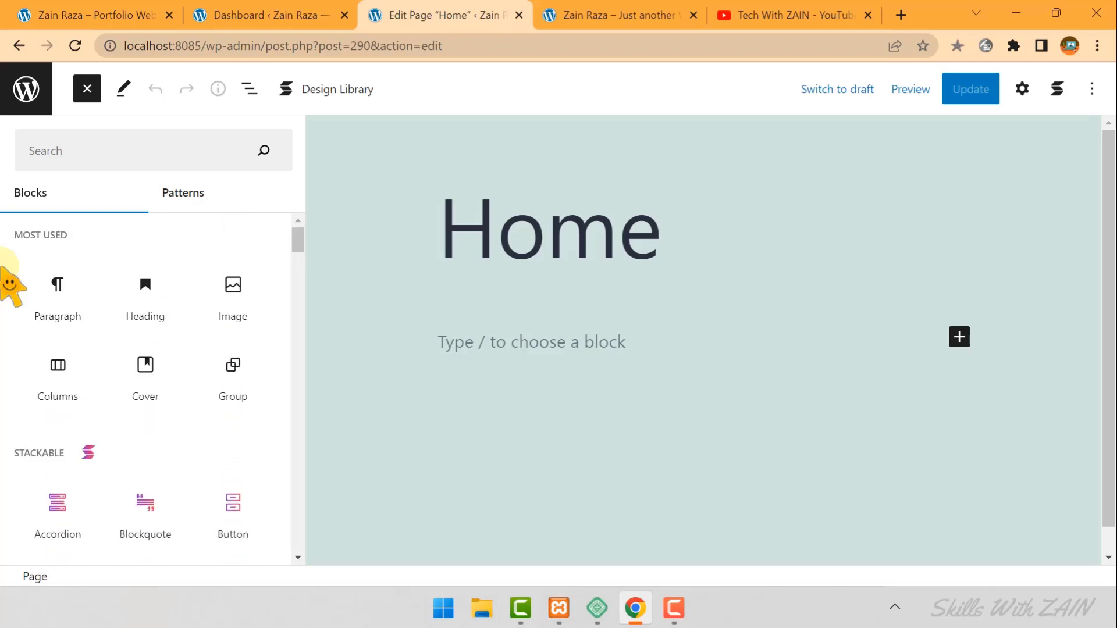
scroll(293, 410, down, 10)
scroll(299, 413, down, 1)
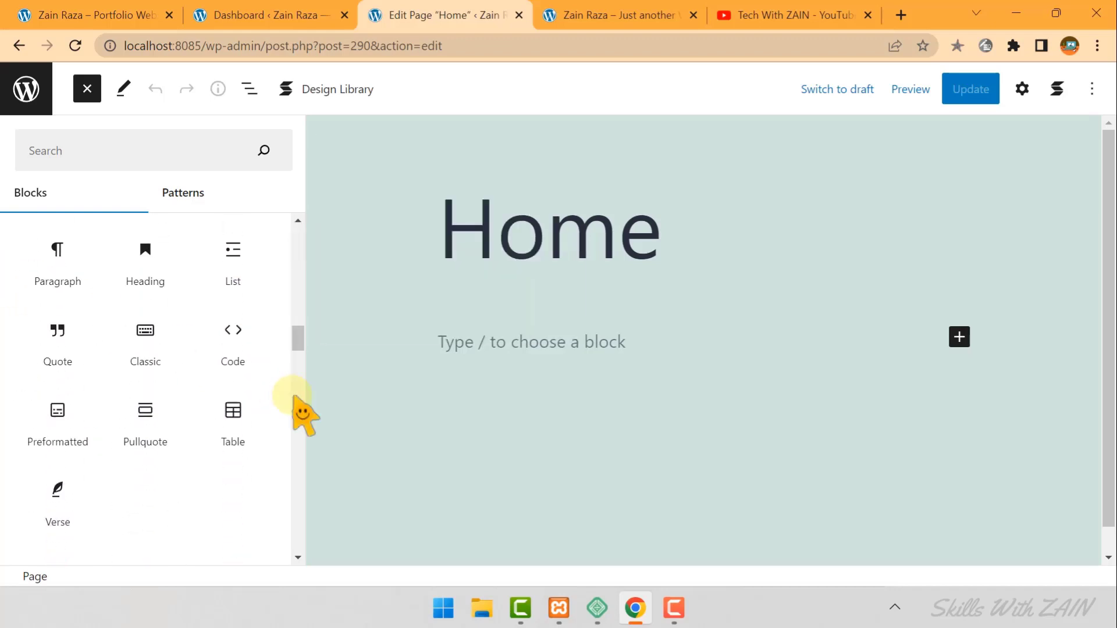
scroll(303, 414, down, 1)
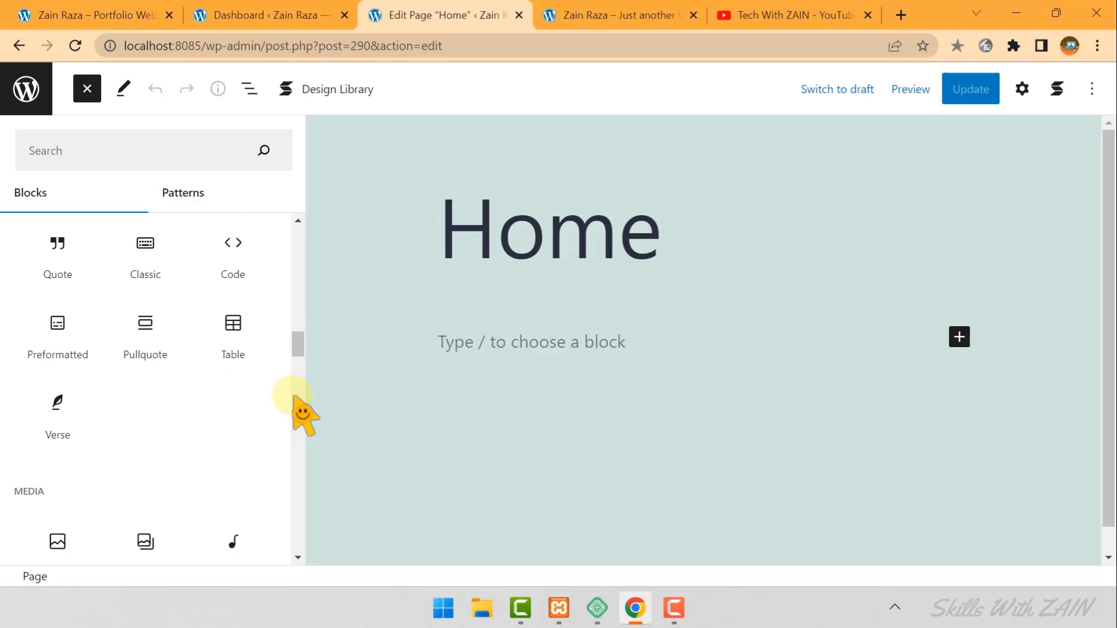
scroll(302, 414, down, 1)
scroll(303, 414, up, 6)
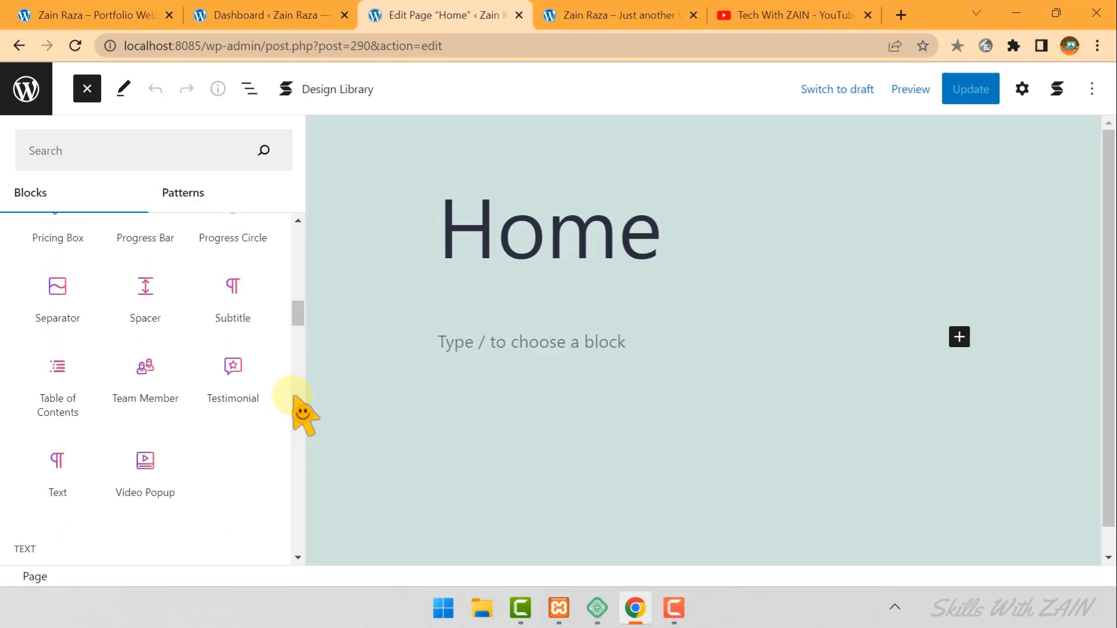
scroll(11, 360, up, 1)
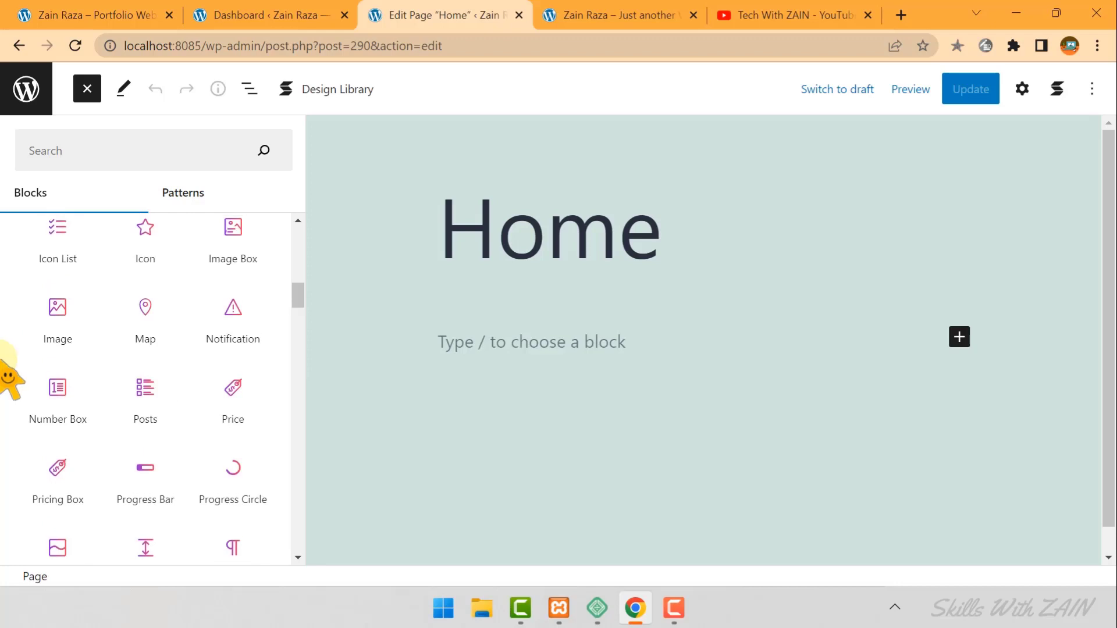
scroll(9, 375, up, 5)
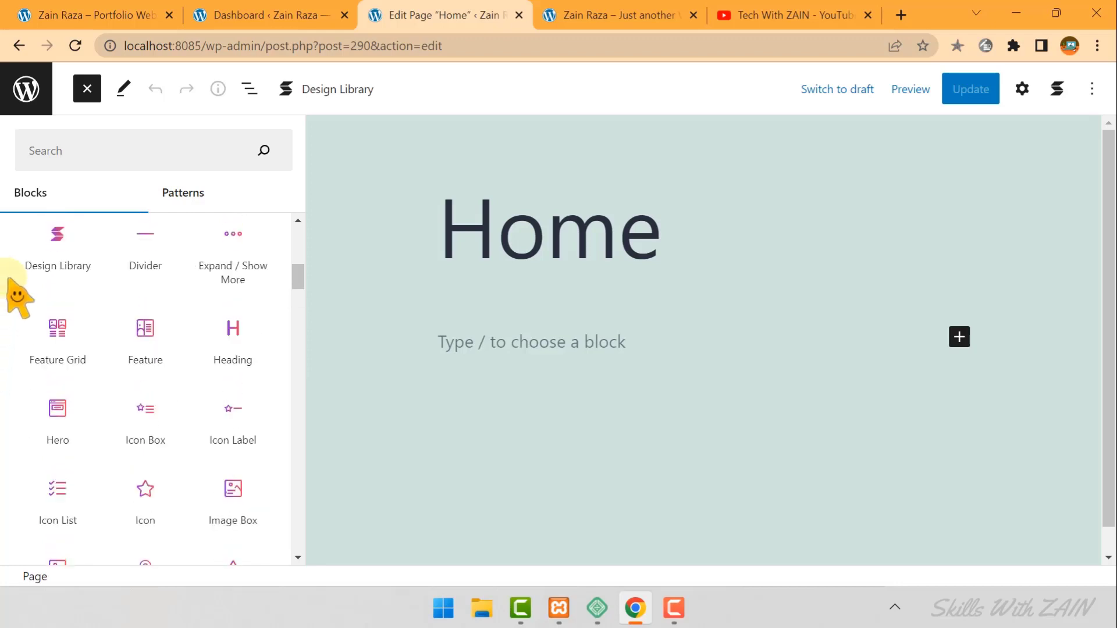
scroll(10, 280, up, 5)
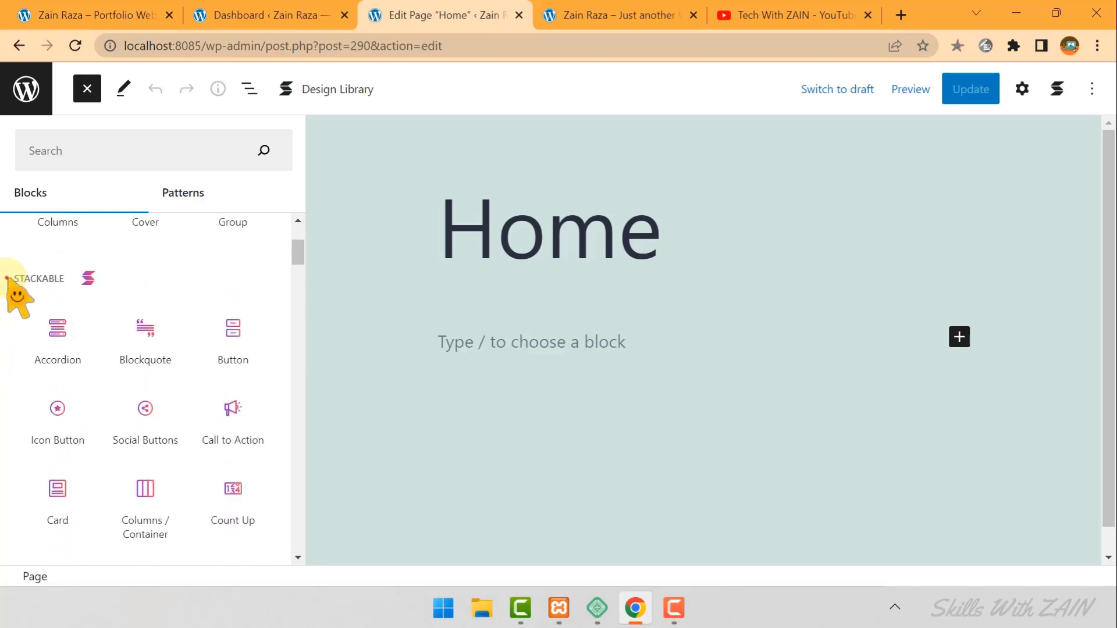
Highlight the Stackable category heading, review its blocks again and close the block library.
drag(7, 278, 139, 277)
click(139, 277)
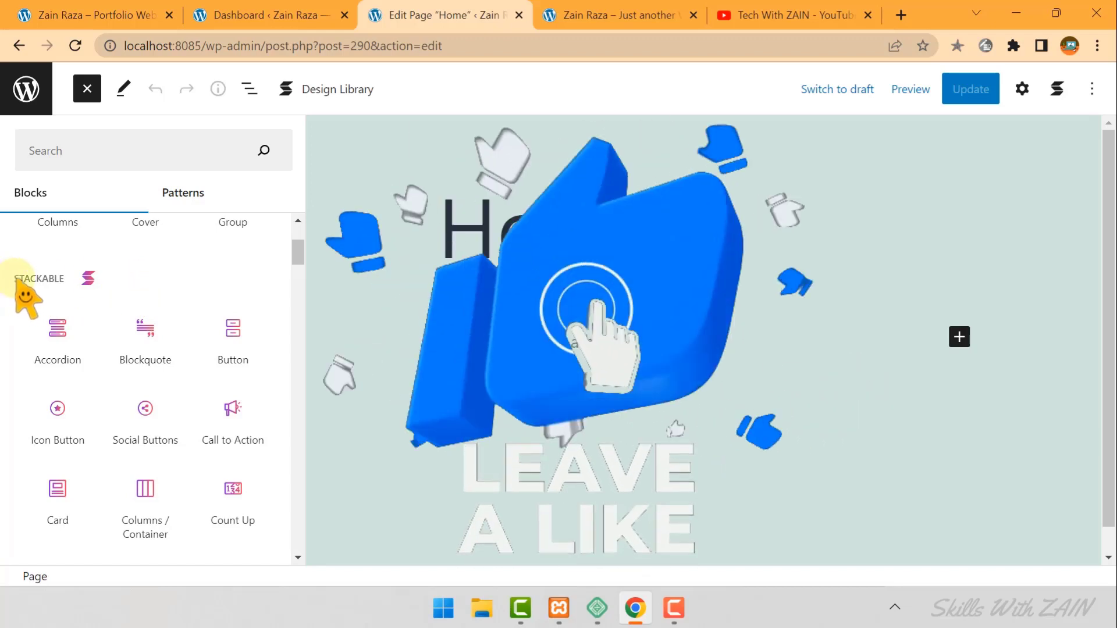
double_click(30, 277)
click(6, 307)
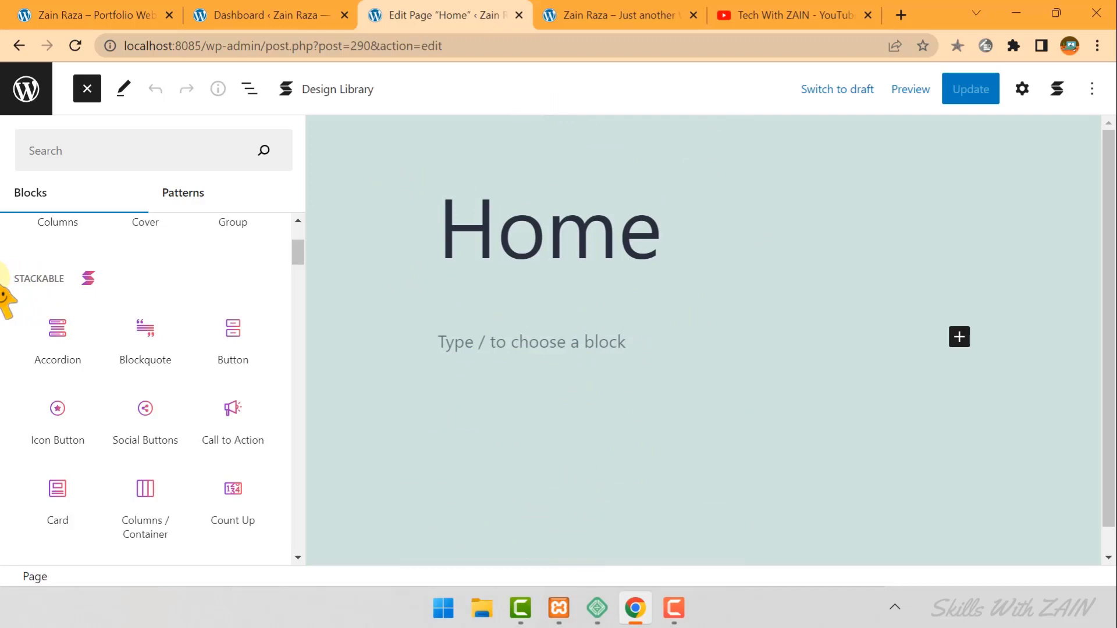
scroll(4, 294, down, 5)
scroll(5, 294, up, 5)
double_click(42, 285)
click(14, 299)
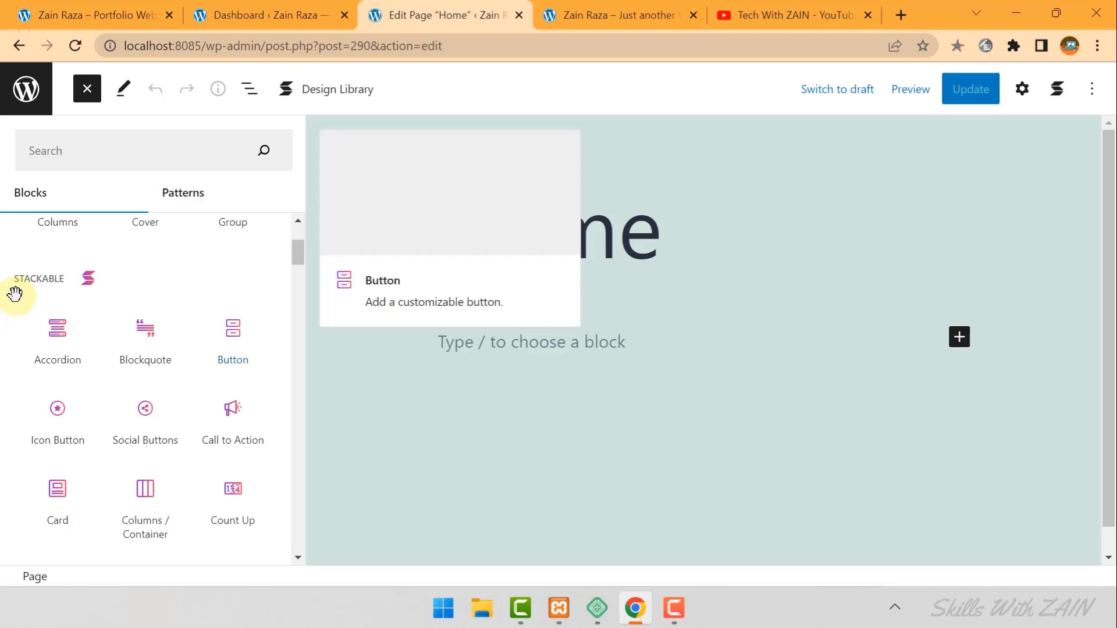
double_click(37, 279)
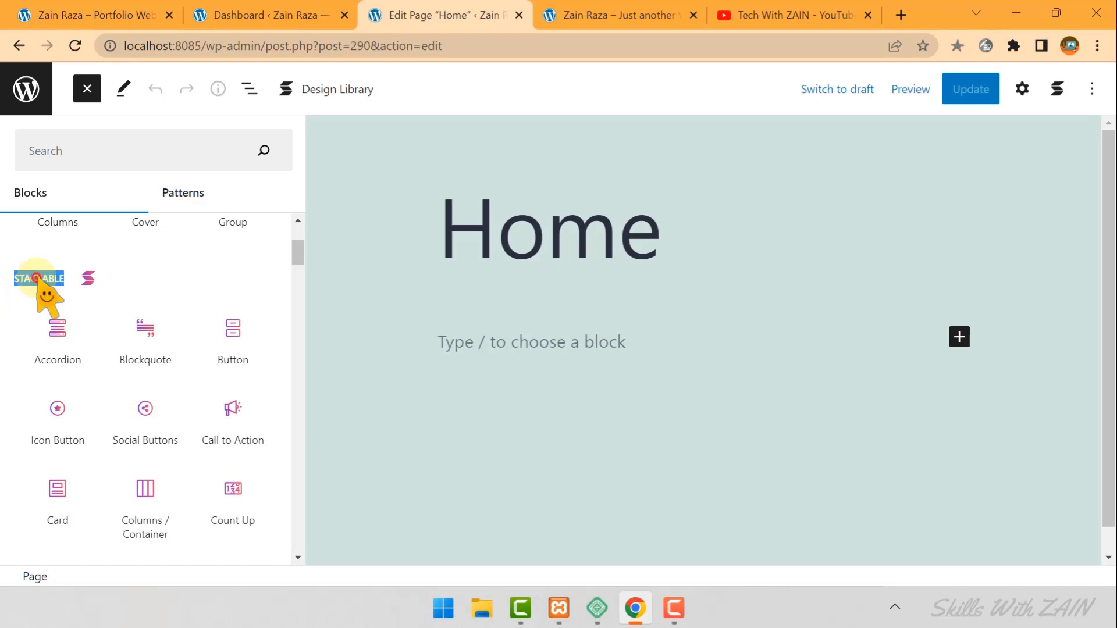
click(2, 299)
click(1, 301)
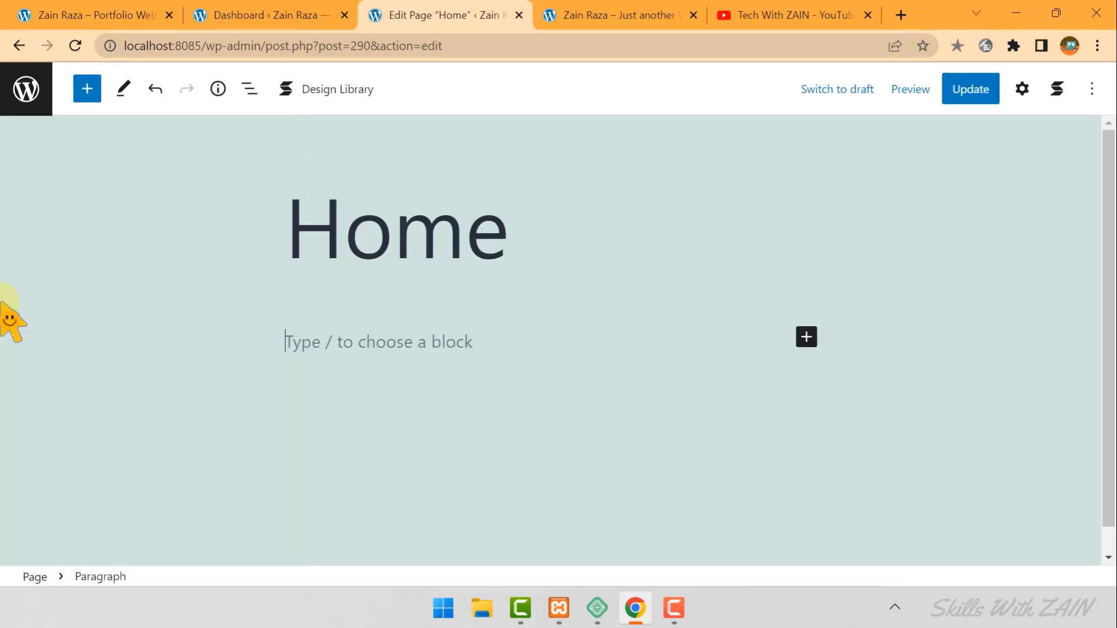
Browse the Stackable blocks in the block library, then view the hero section on the finished example site.
click(87, 88)
scroll(6, 364, down, 3)
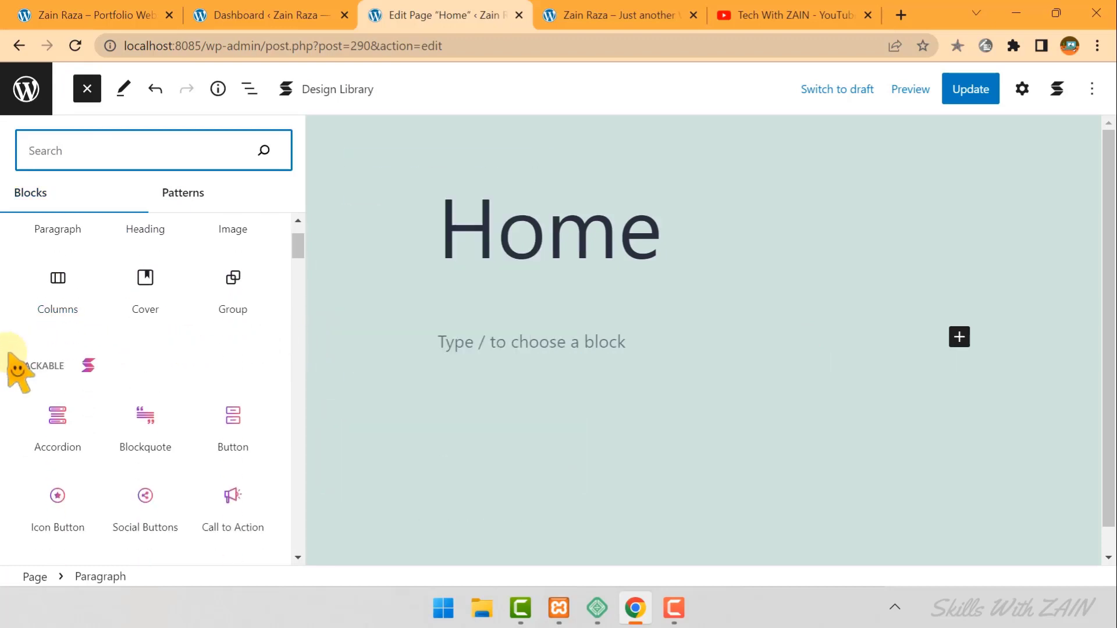
scroll(6, 364, down, 3)
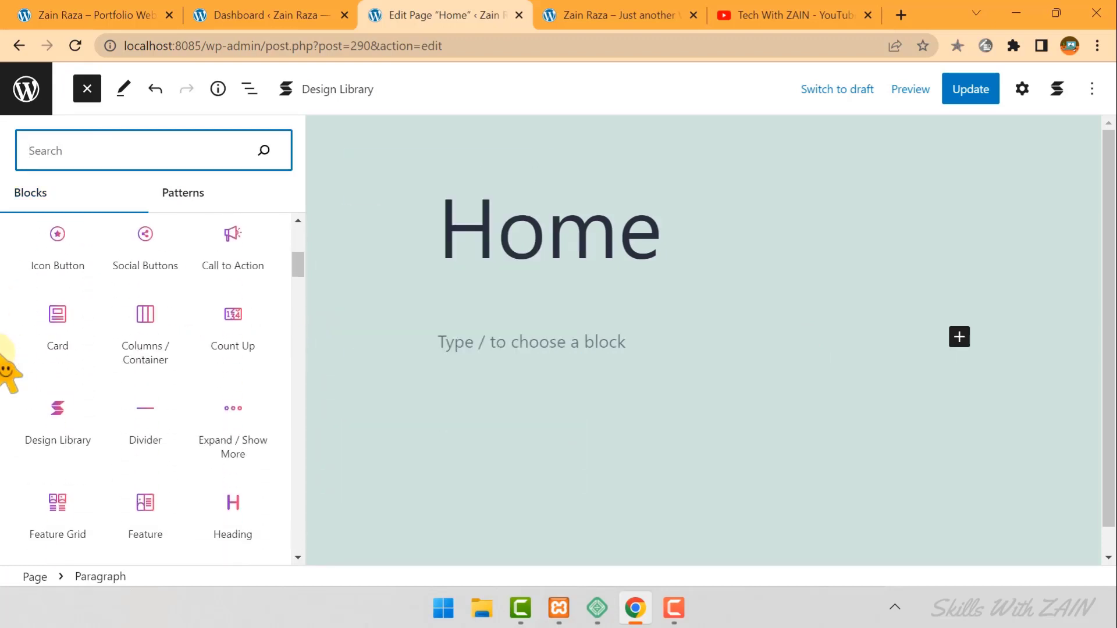
key(ctrl+1)
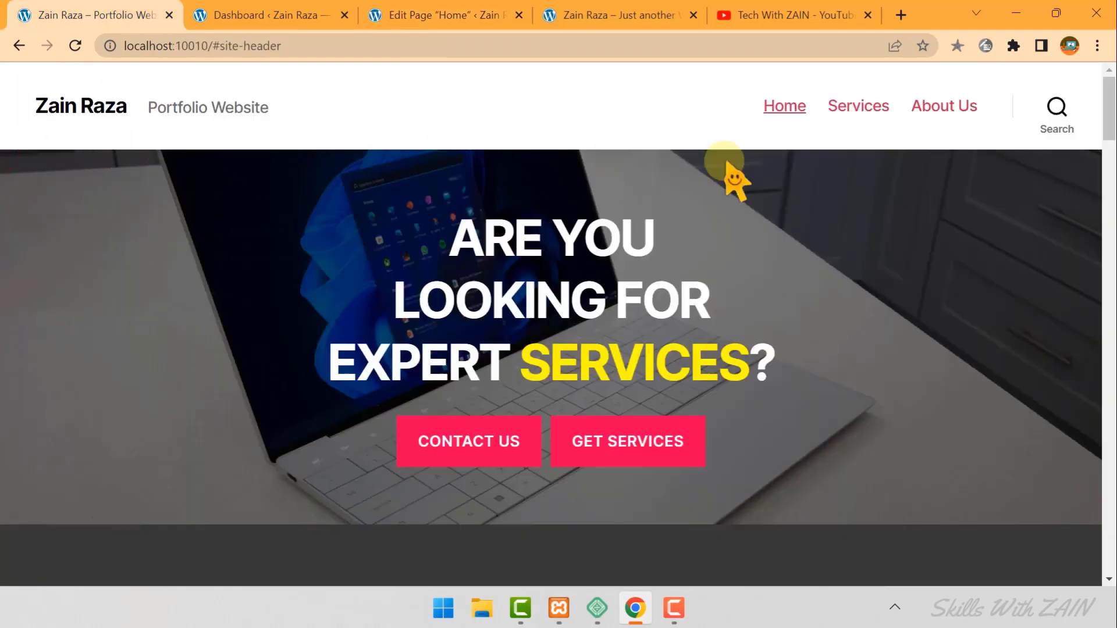
drag(998, 176, 1009, 268)
click(1009, 346)
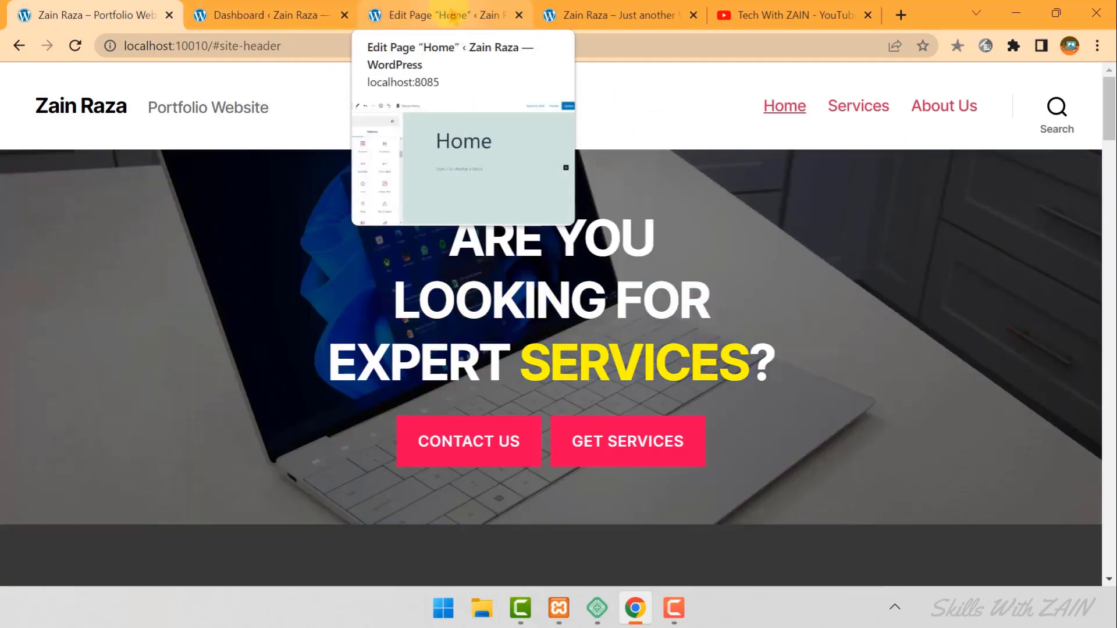
Return to the Home page editor and preview the Stackable Hero, Feature Grid, Feature and Heading blocks.
click(452, 15)
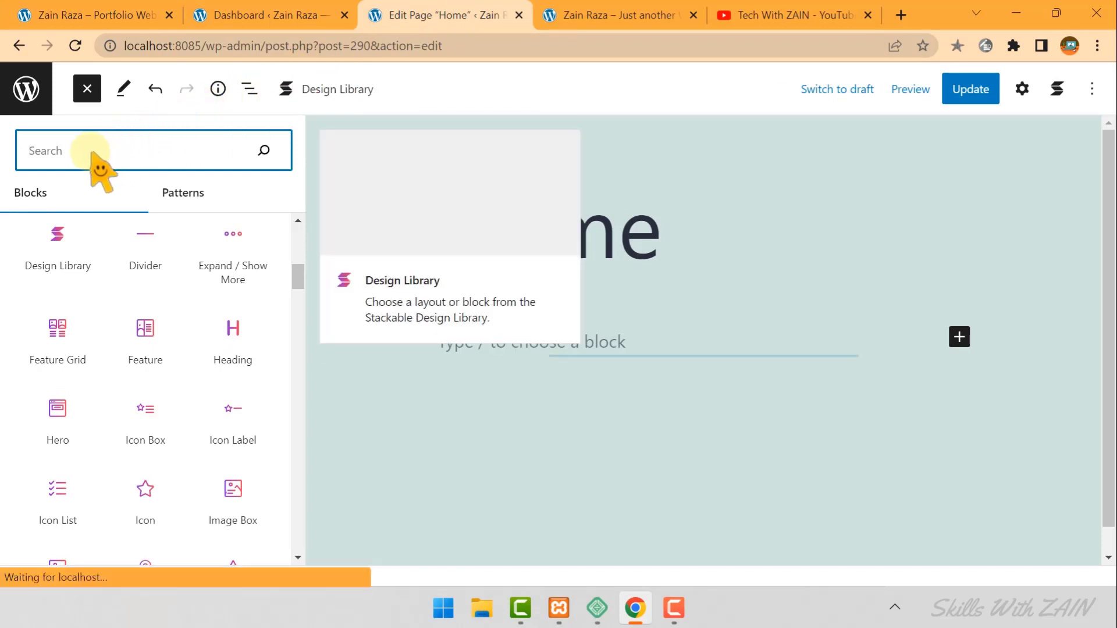
scroll(90, 153, up, 3)
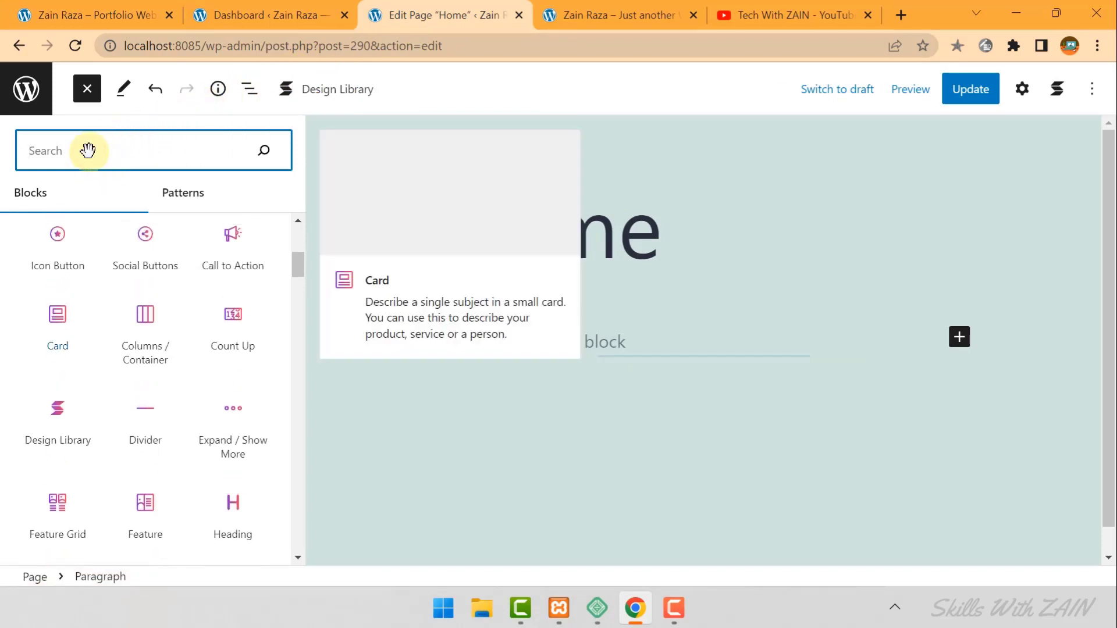
scroll(90, 155, down, 2)
scroll(75, 281, down, 4)
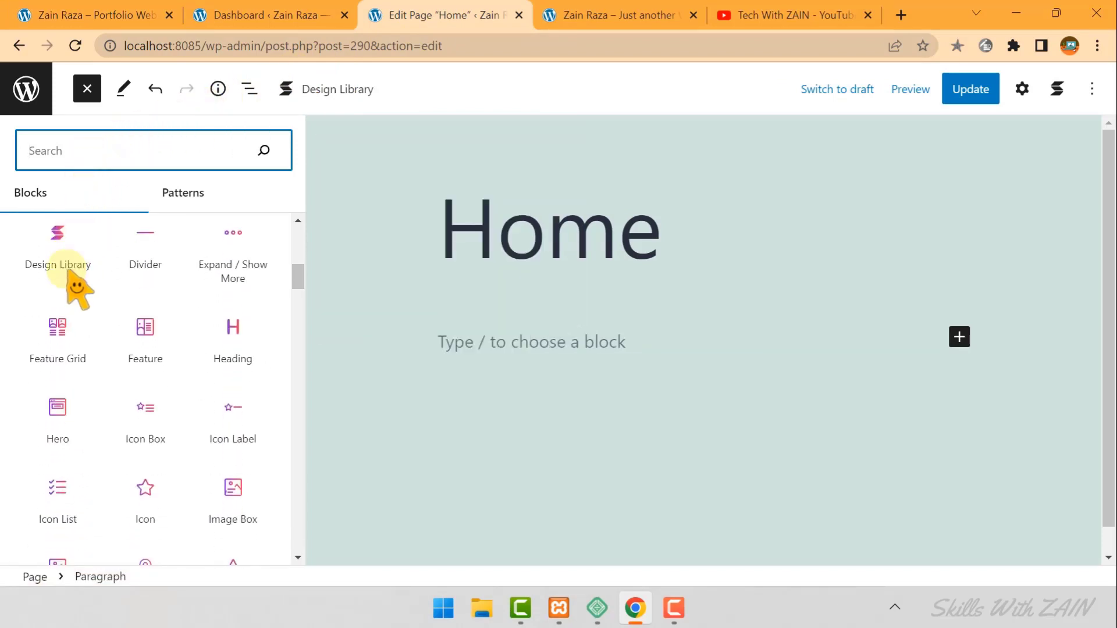
mouse_move(58, 346)
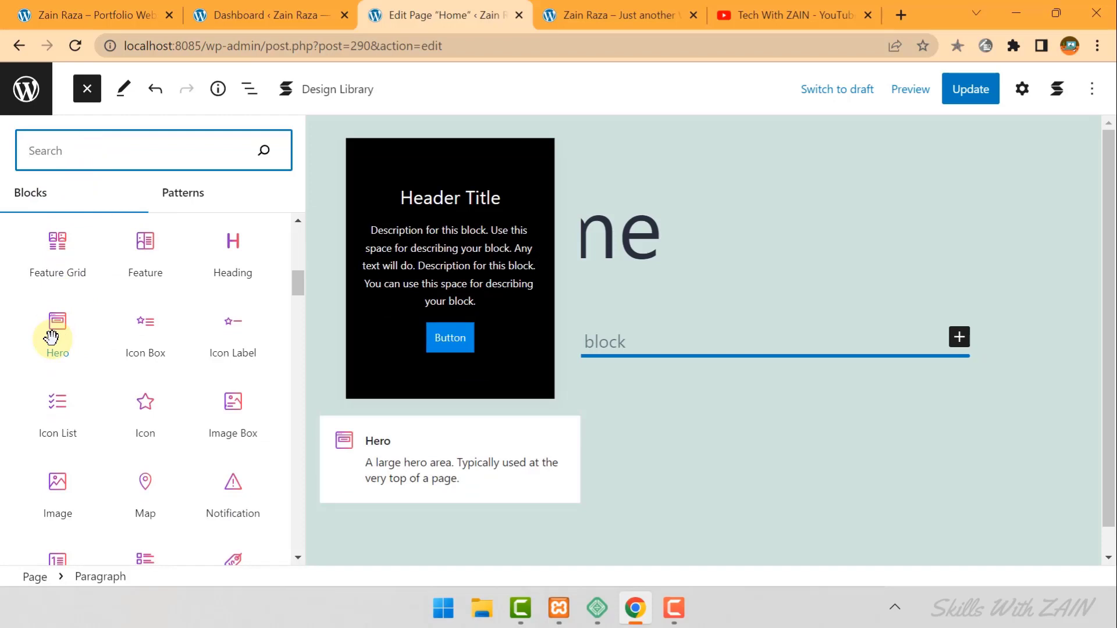
mouse_move(61, 268)
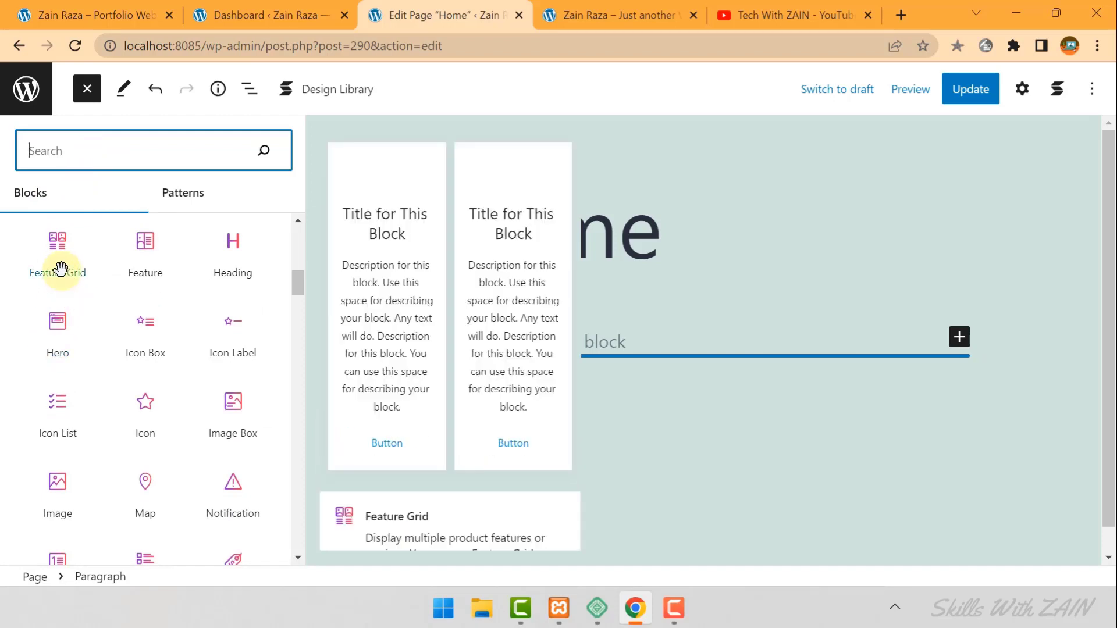
mouse_move(143, 250)
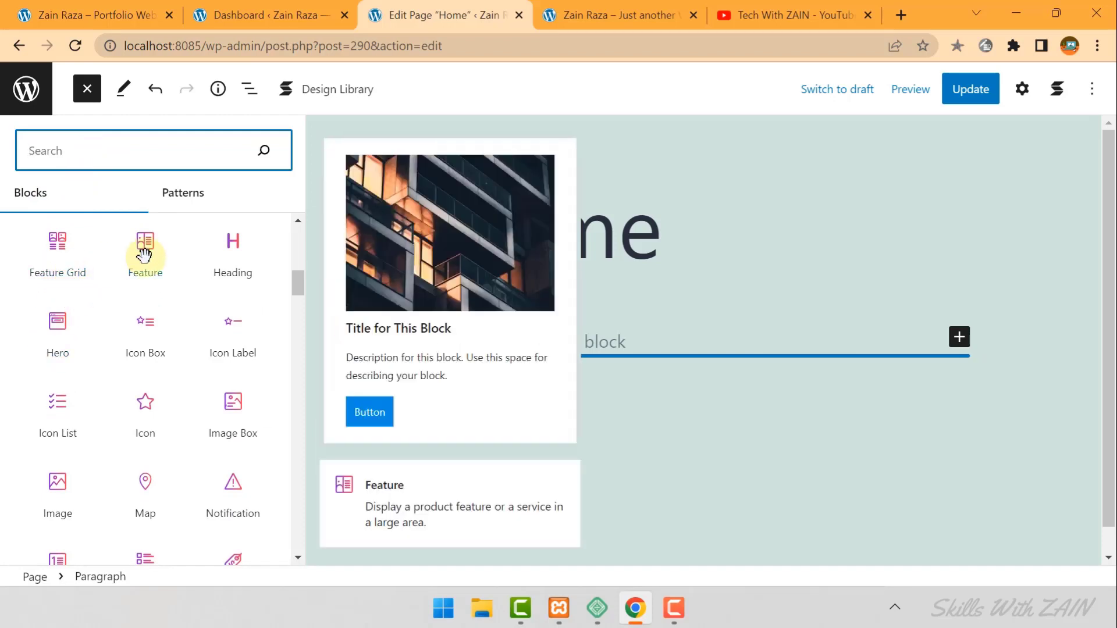
mouse_move(233, 256)
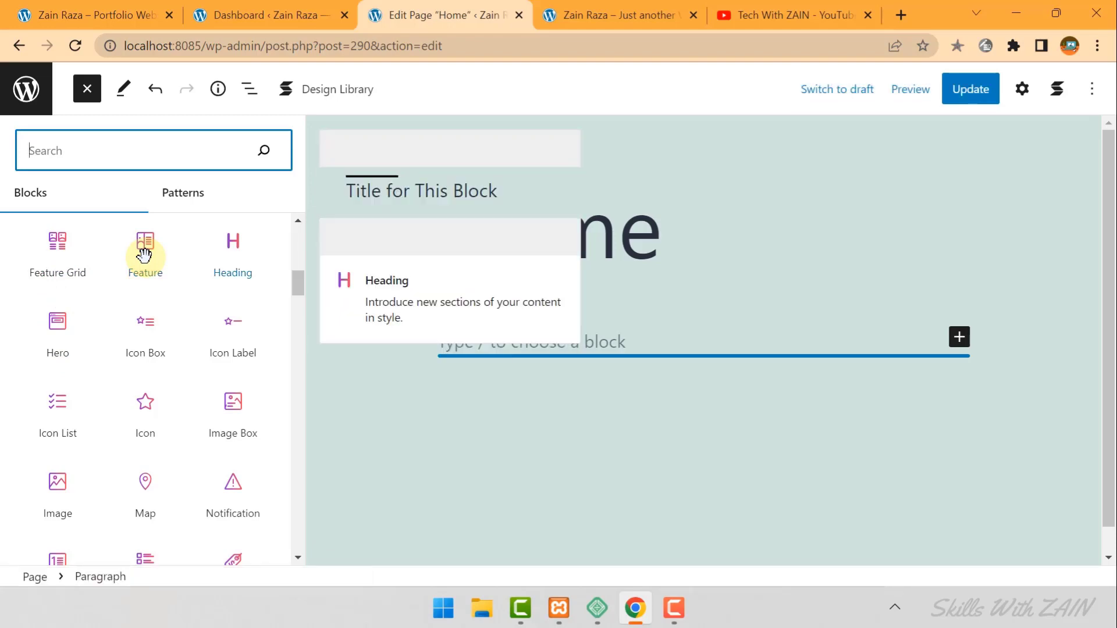
mouse_move(217, 326)
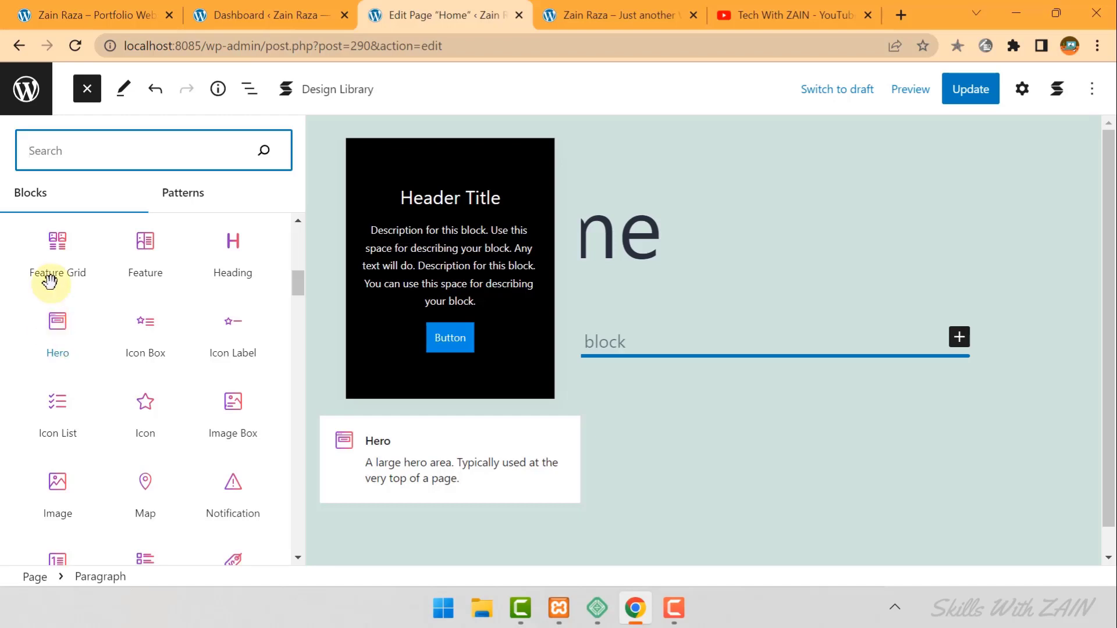
Highlight the "ARE YOU LOOKING FOR EXPERT SERVICES?" headline on the finished example site to examine its hero area.
click(61, 15)
drag(445, 227, 781, 364)
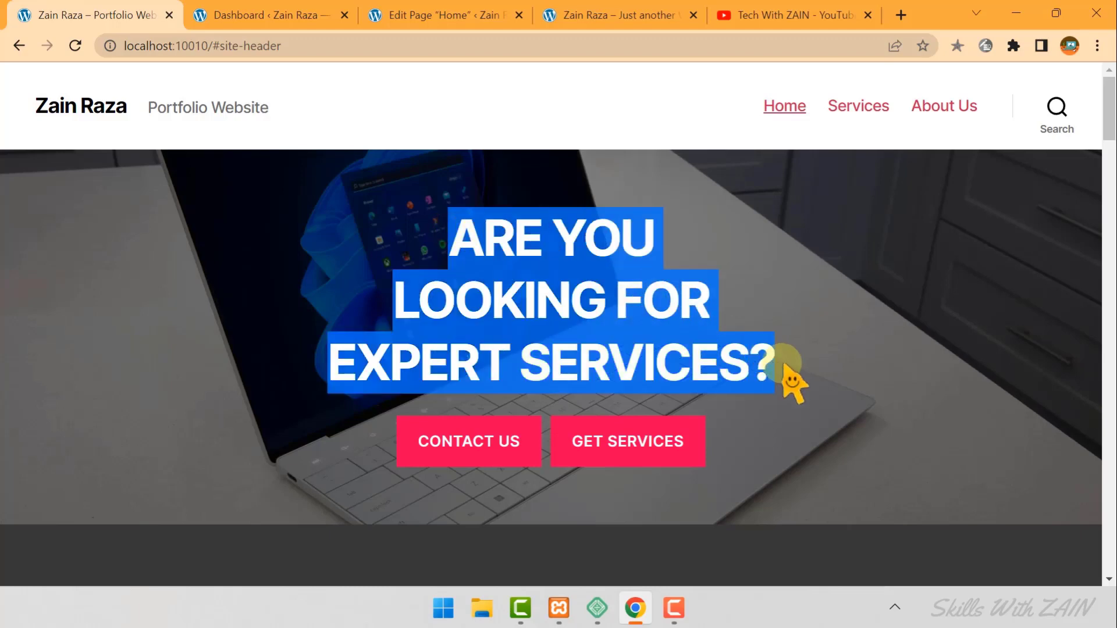
click(788, 375)
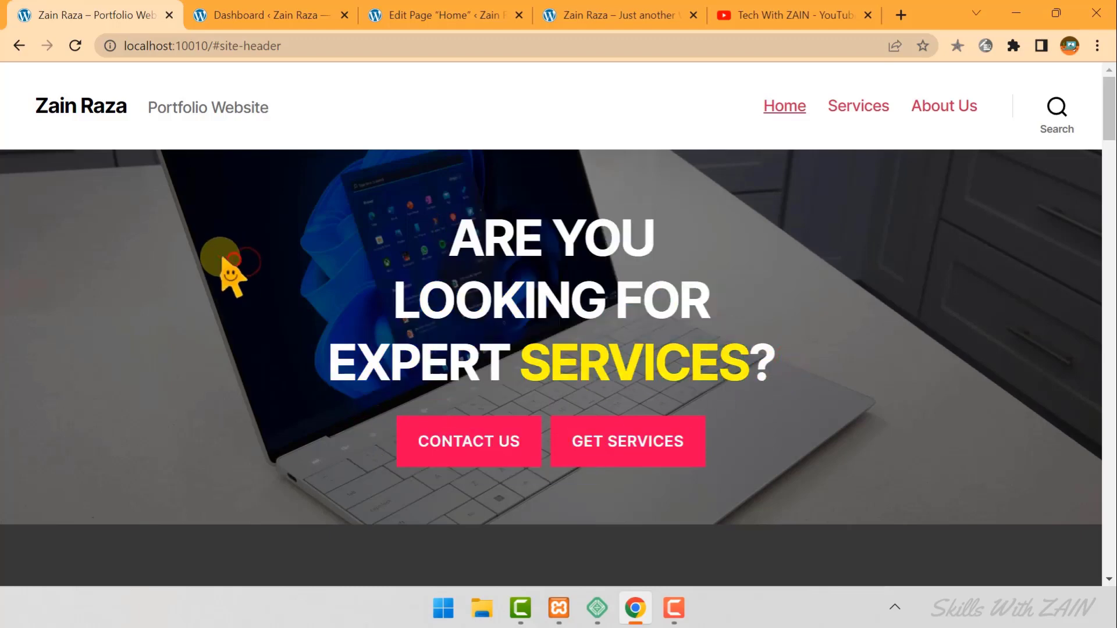
Insert a Stackable Hero block on the Home page and start it with the Default variation.
click(325, 15)
click(398, 16)
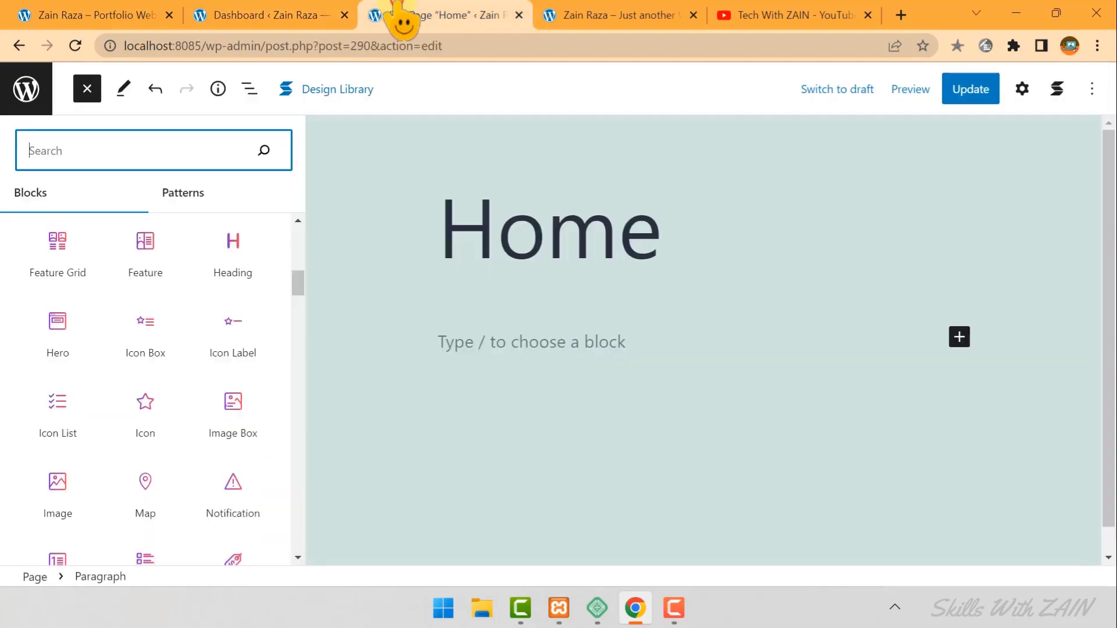
click(64, 343)
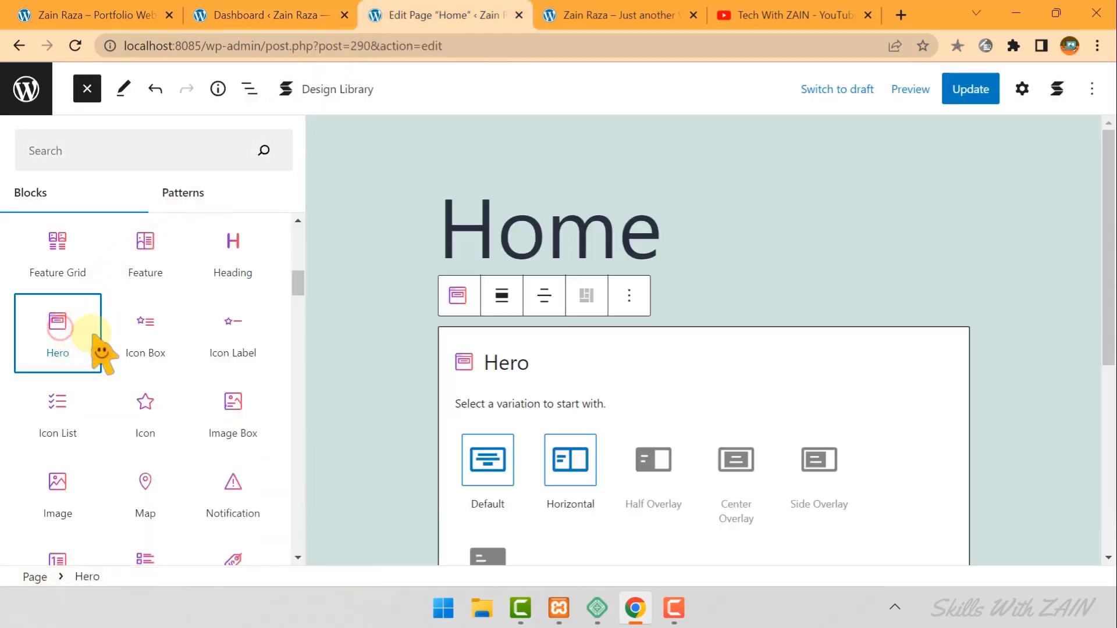
scroll(410, 364, down, 1)
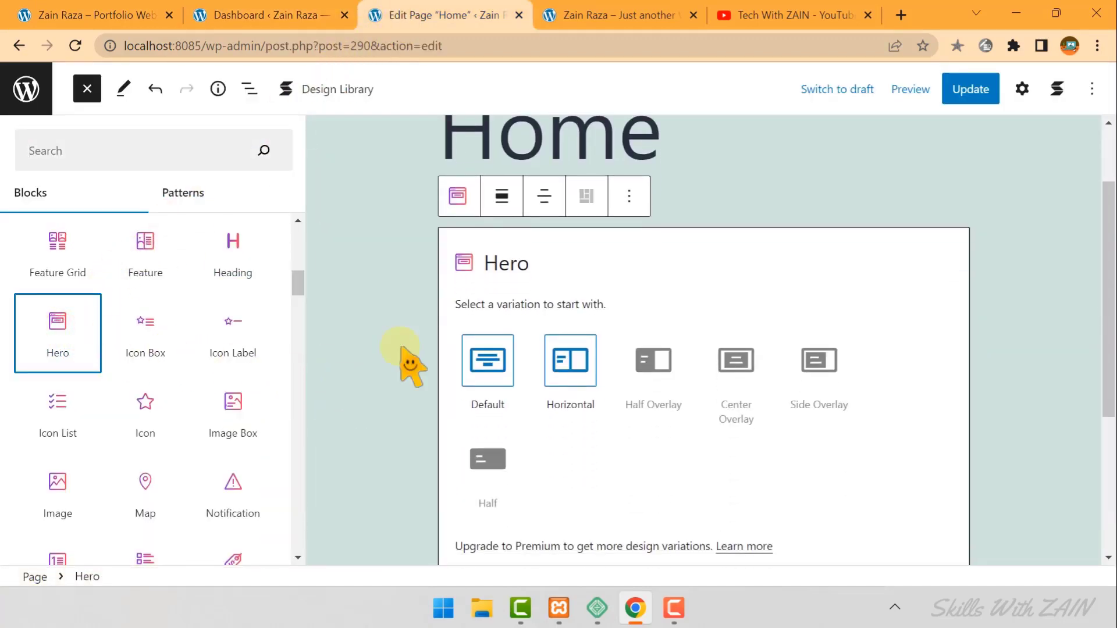
scroll(410, 364, up, 1)
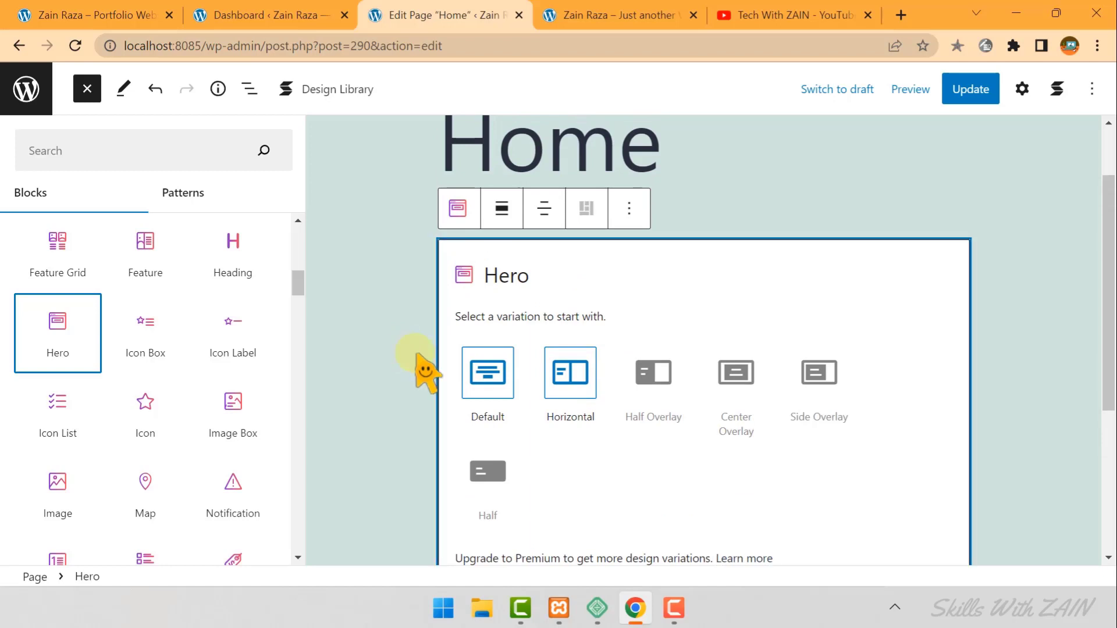
click(486, 381)
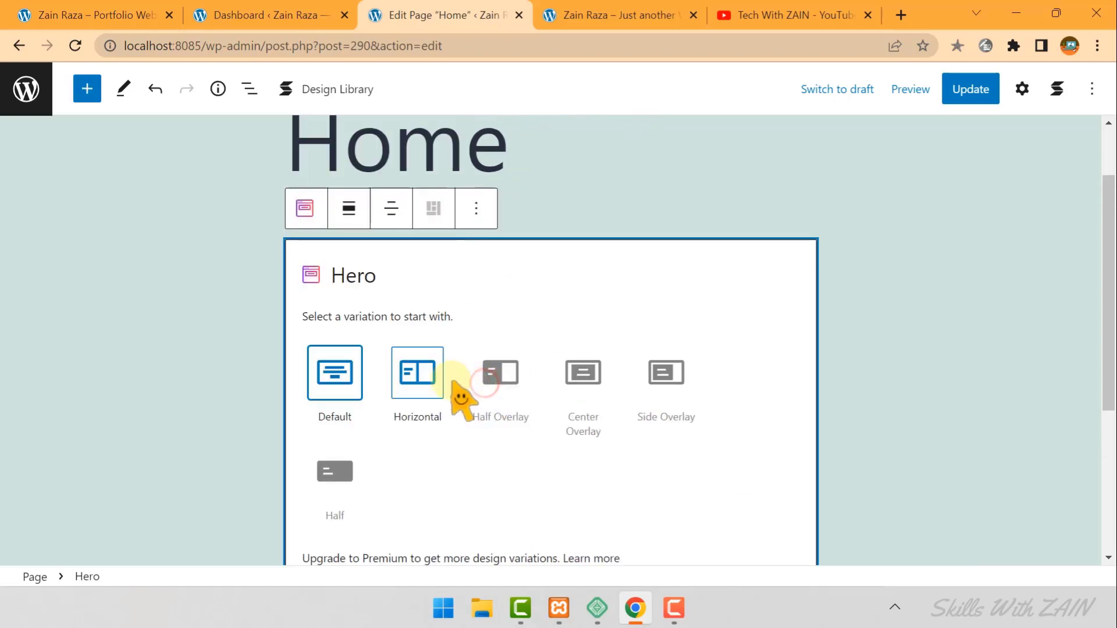
click(335, 377)
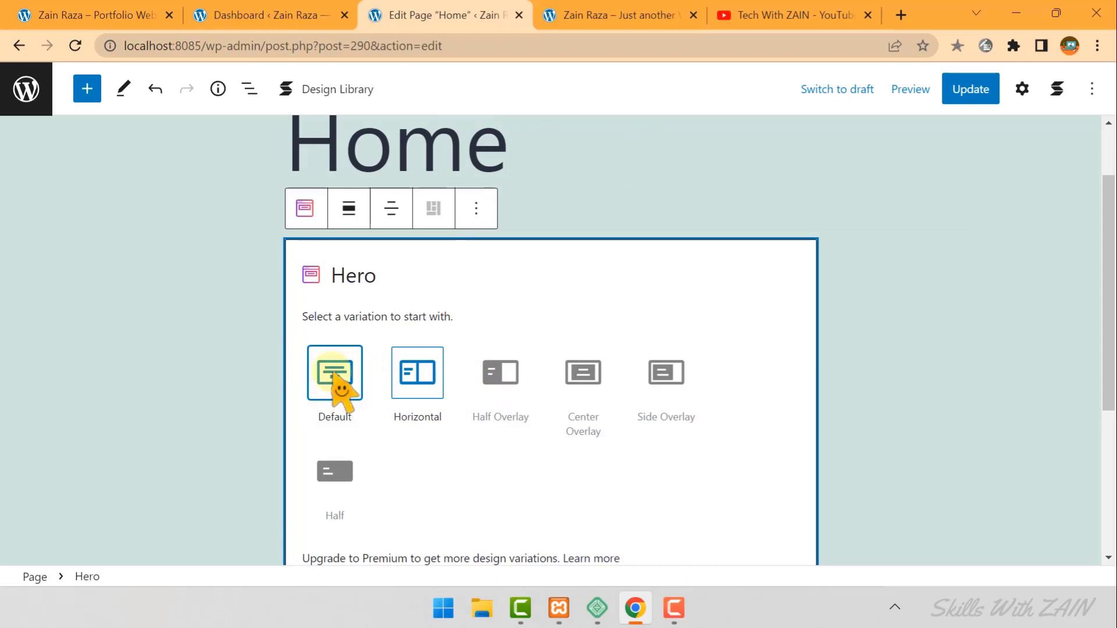
click(325, 380)
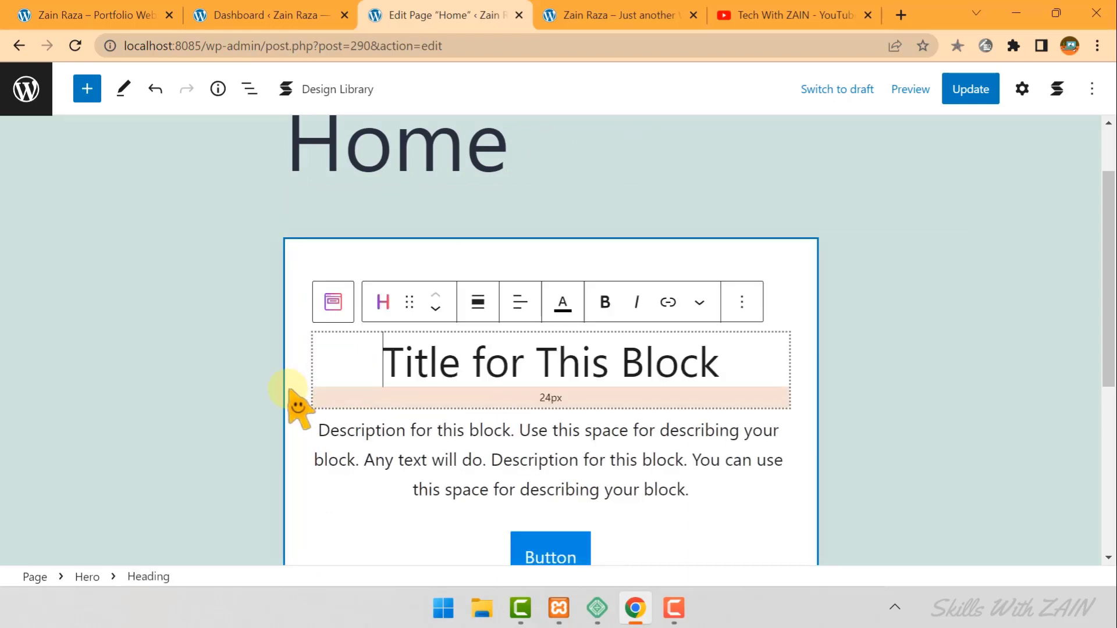
Replace the Hero block's title with the headline "ARE YOU LOOKING FOR EXPERT SERVICES?" copied from the example site.
scroll(289, 390, down, 1)
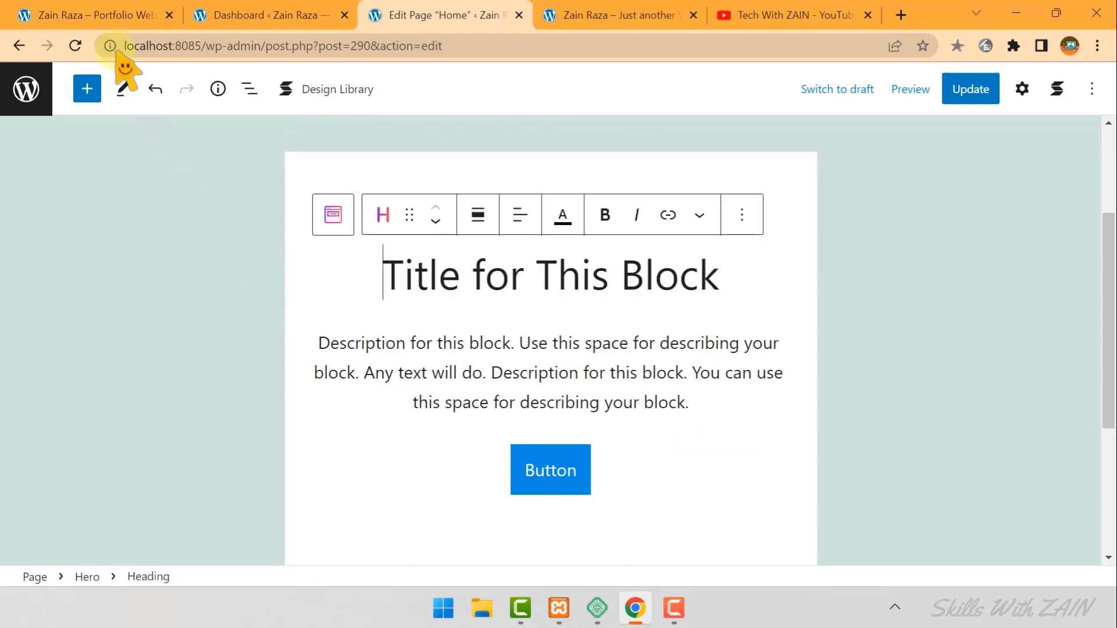
click(86, 8)
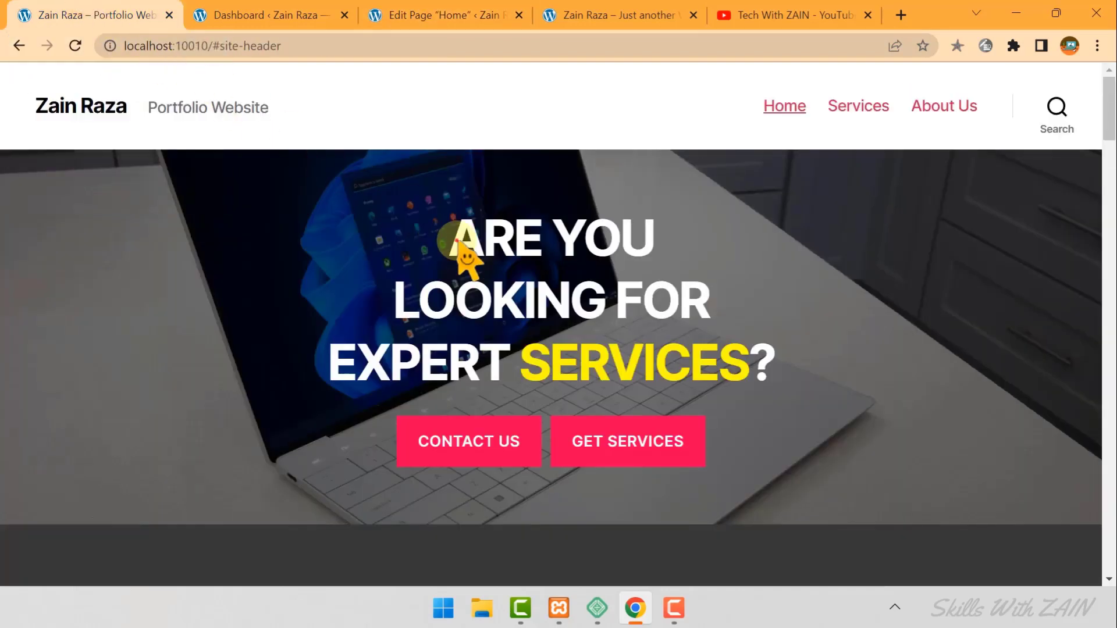
drag(456, 241, 756, 354)
right_click(587, 312)
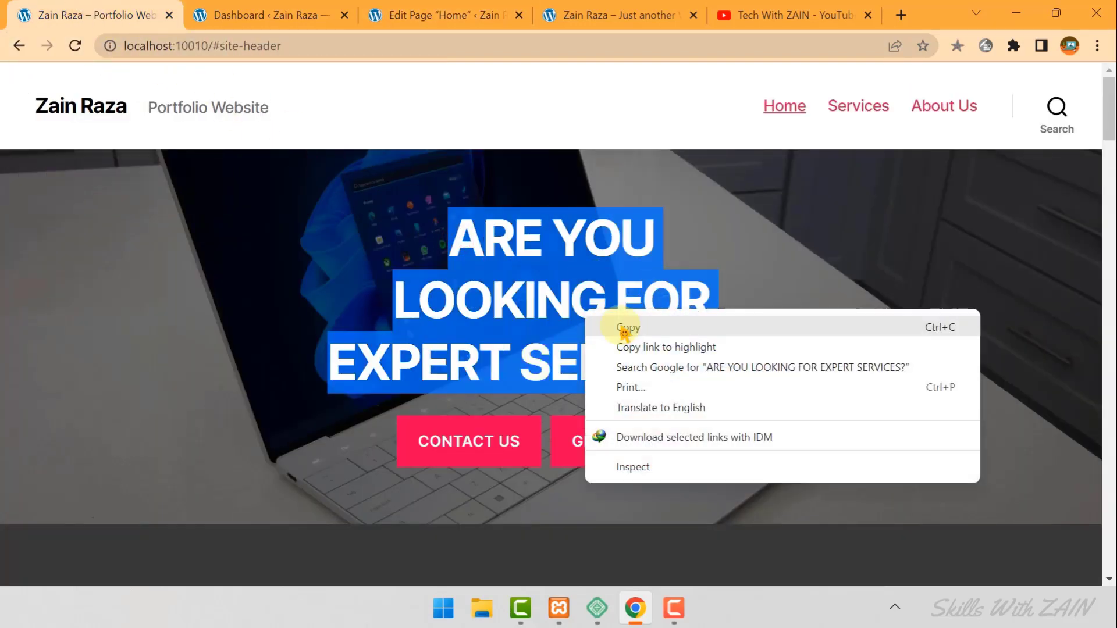
click(624, 329)
click(442, 14)
drag(384, 270, 724, 271)
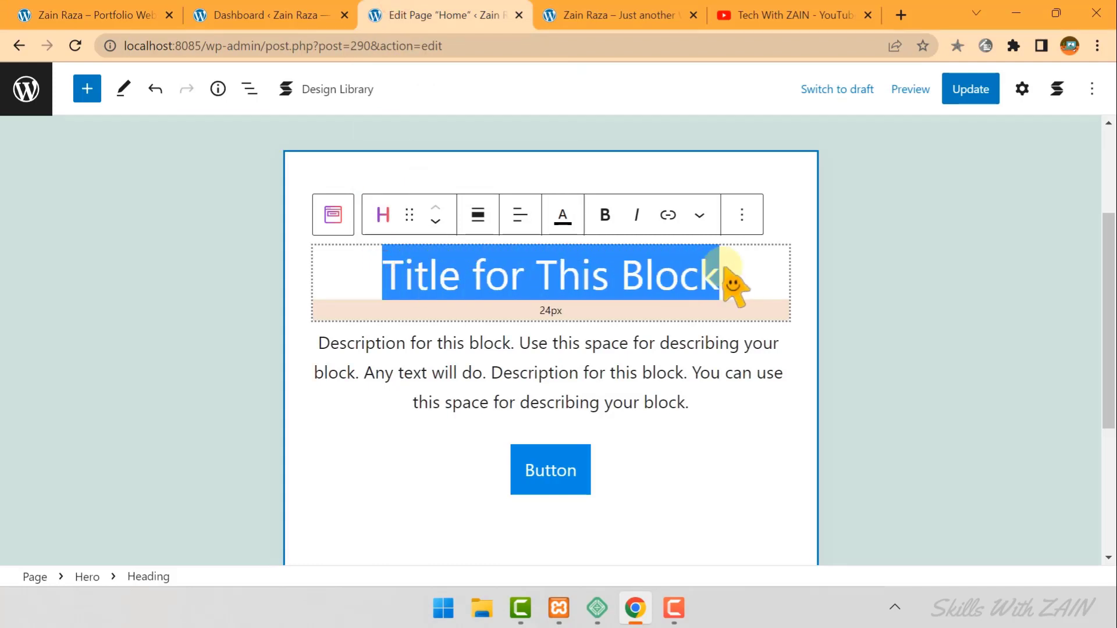
key(ctrl+v)
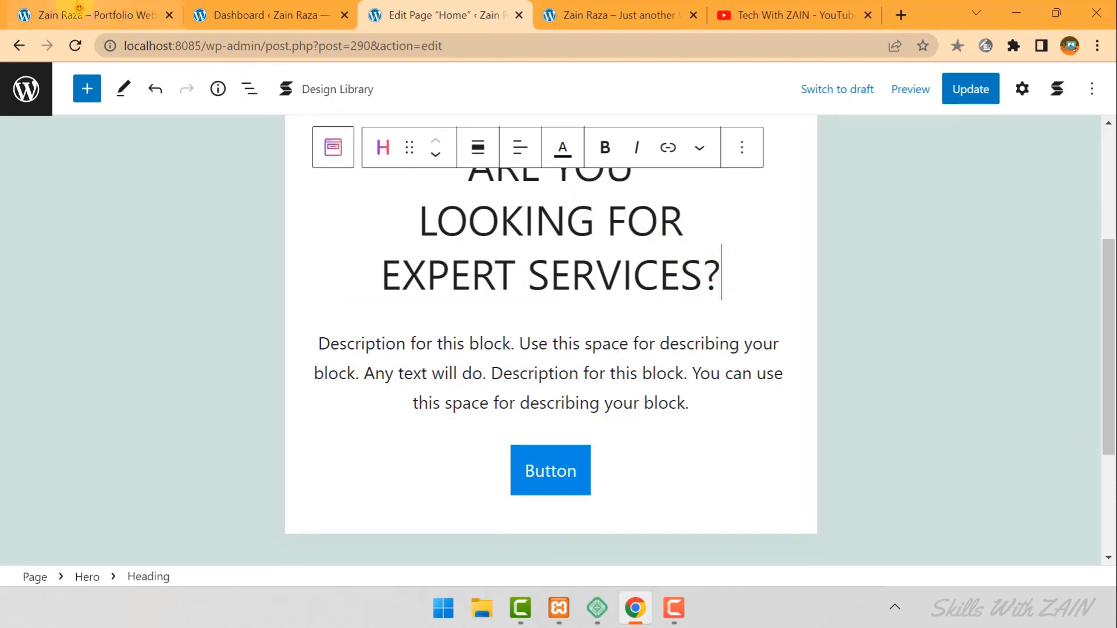
Check the example site's hero, then replace the Hero block's placeholder description with the sample text "Za".
click(79, 10)
click(429, 16)
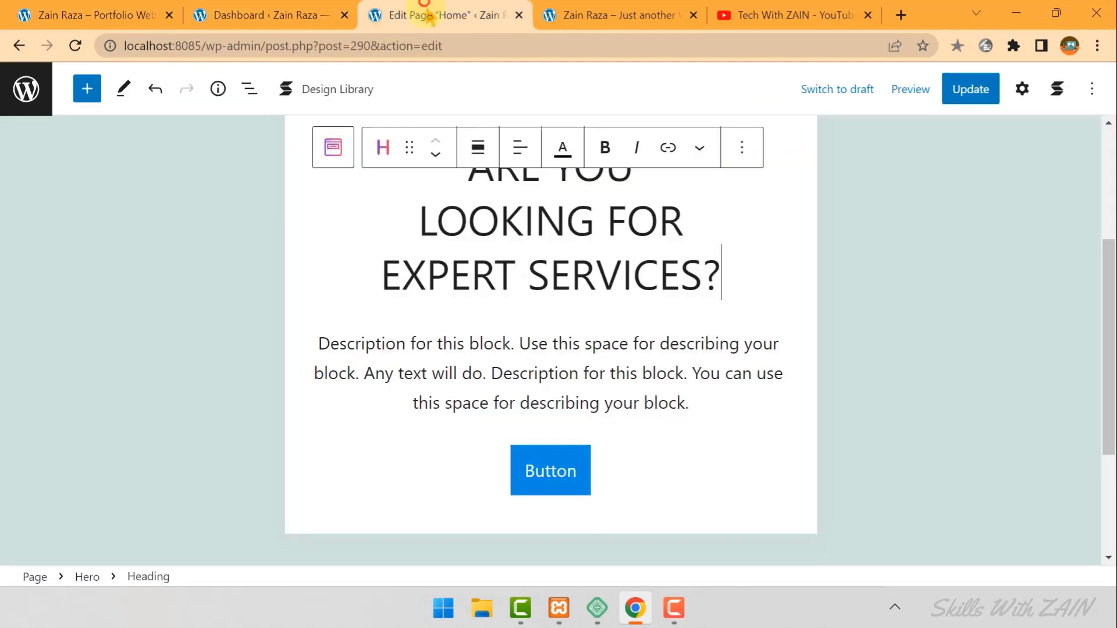
click(466, 395)
drag(630, 375, 415, 377)
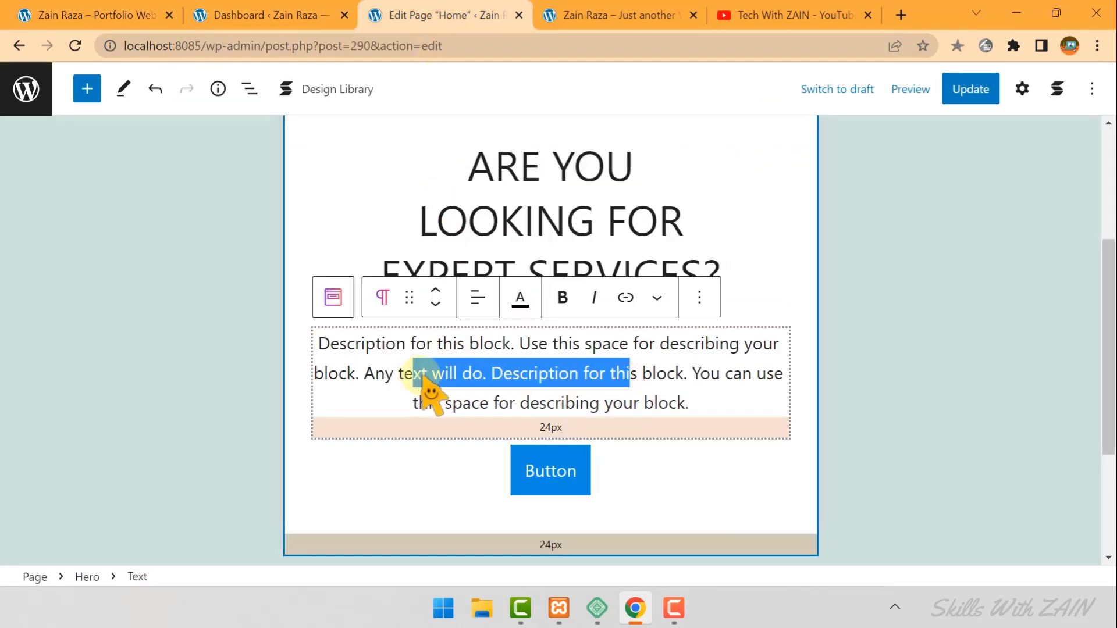
click(718, 418)
drag(717, 417, 320, 346)
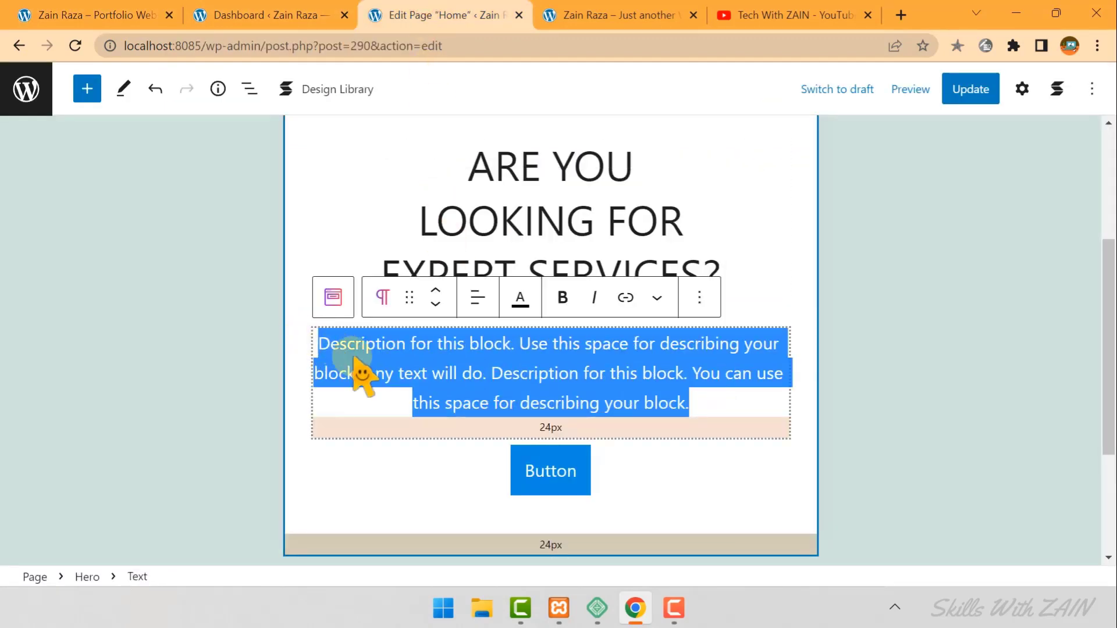
key(BackSpace)
text(Za)
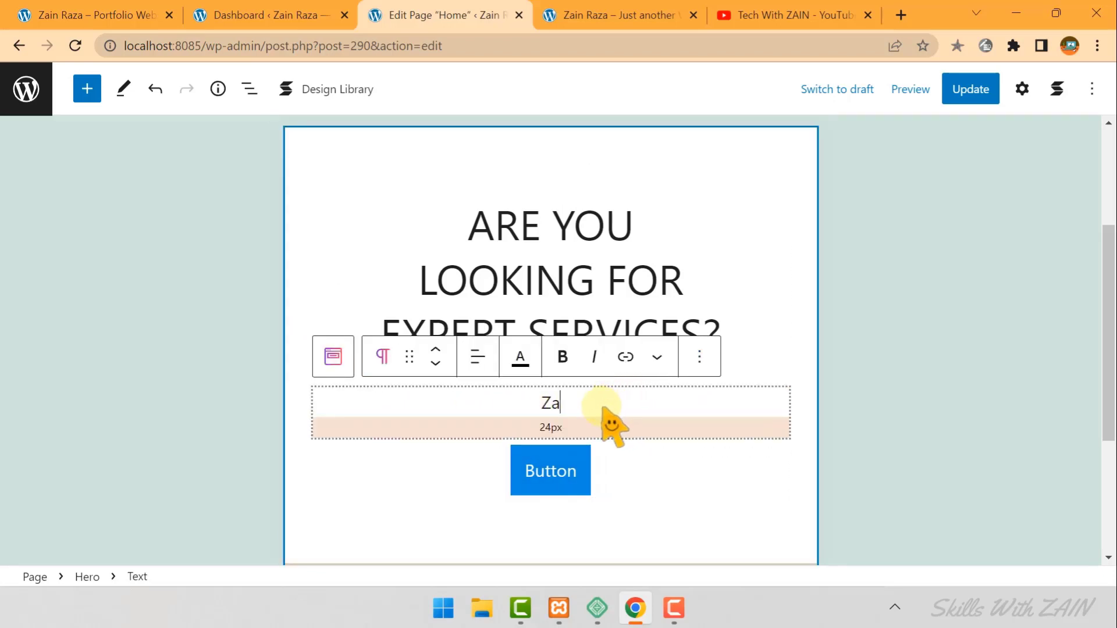
Remove the description text block from the Hero block.
click(700, 358)
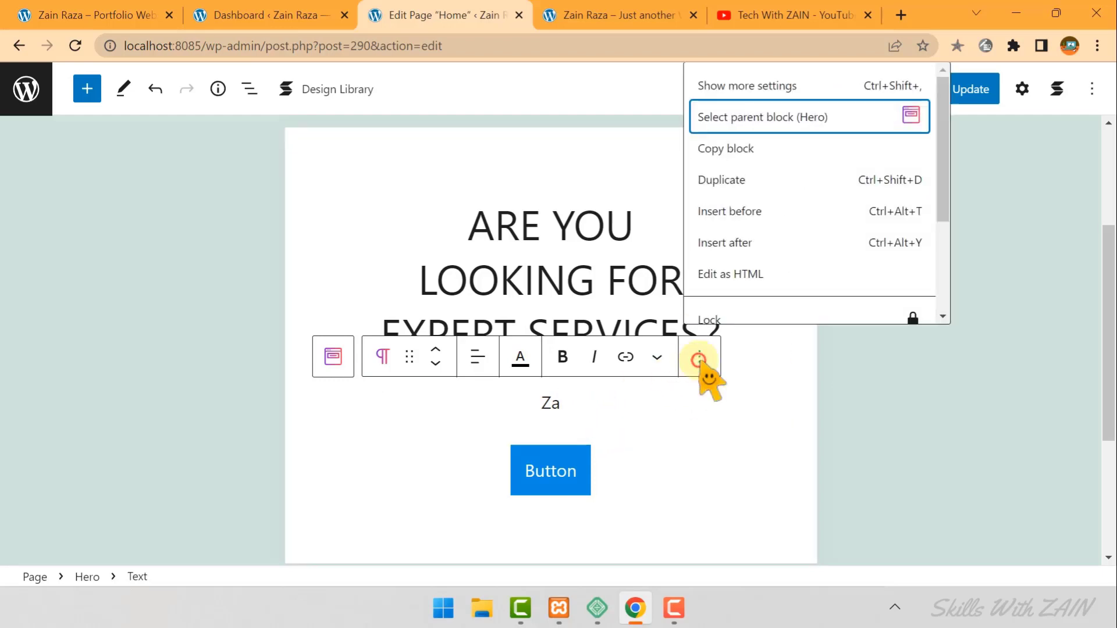
scroll(744, 219, down, 3)
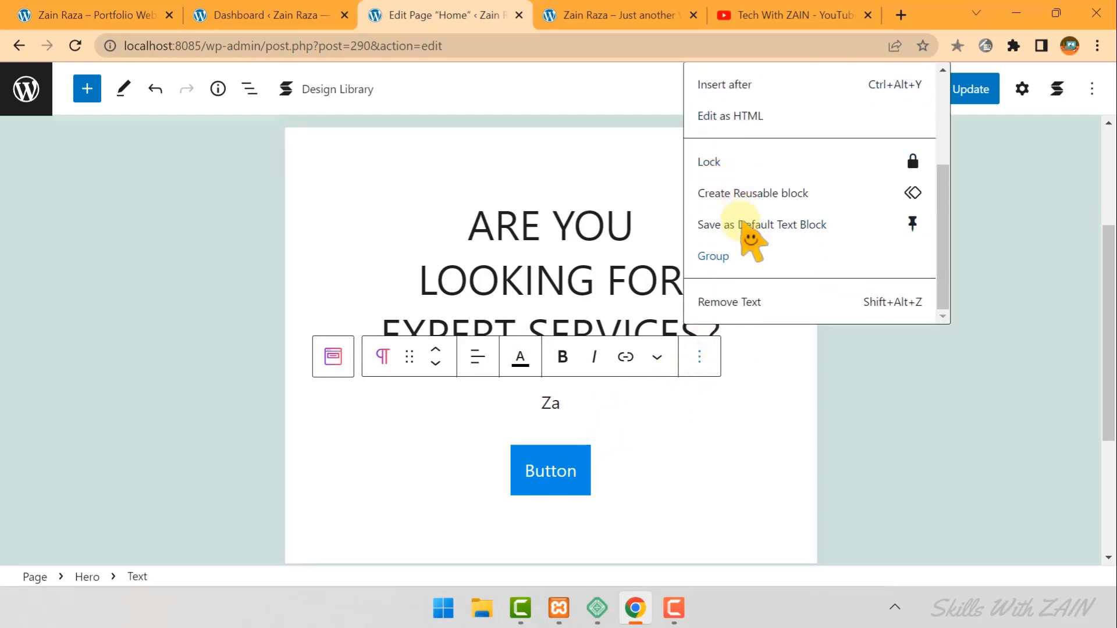
click(743, 307)
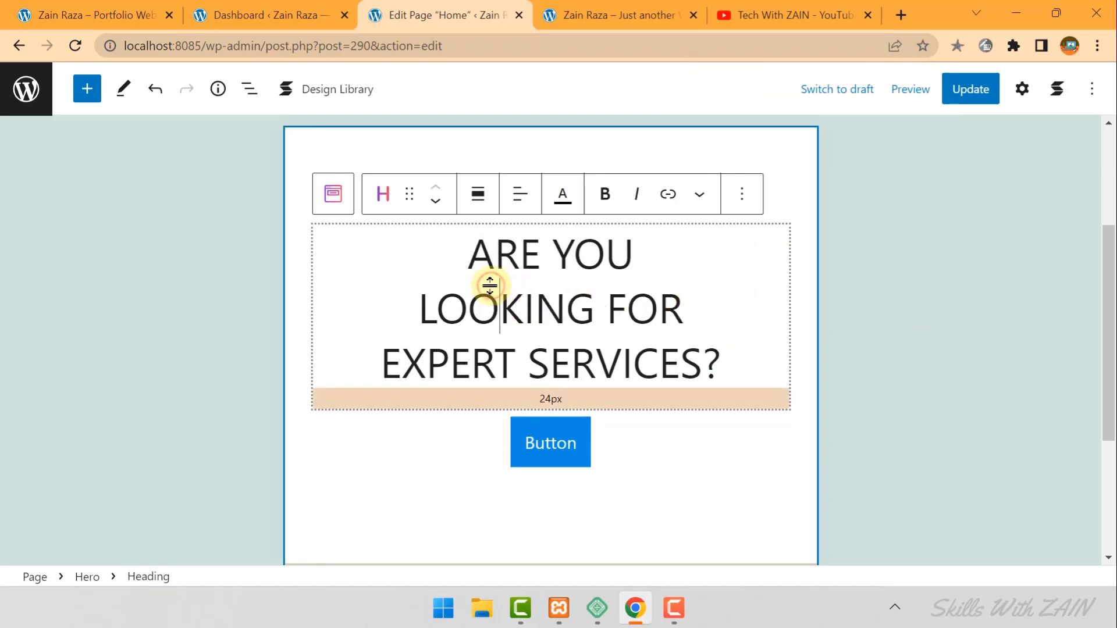
Show the block settings, select the Hero block and expand its Container Background style options.
click(499, 307)
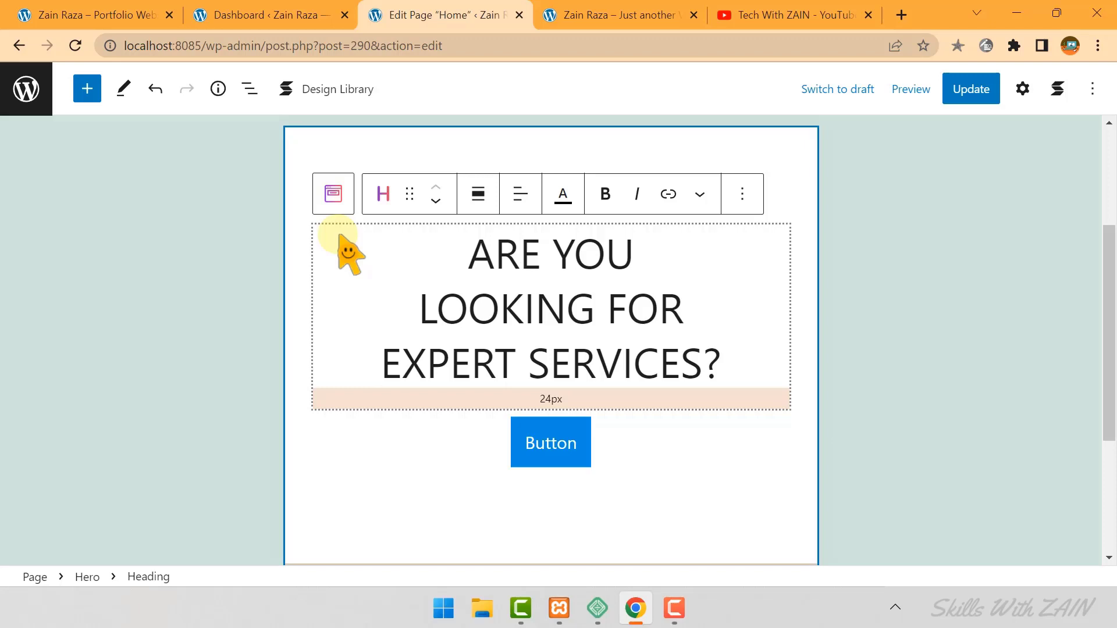
click(1022, 88)
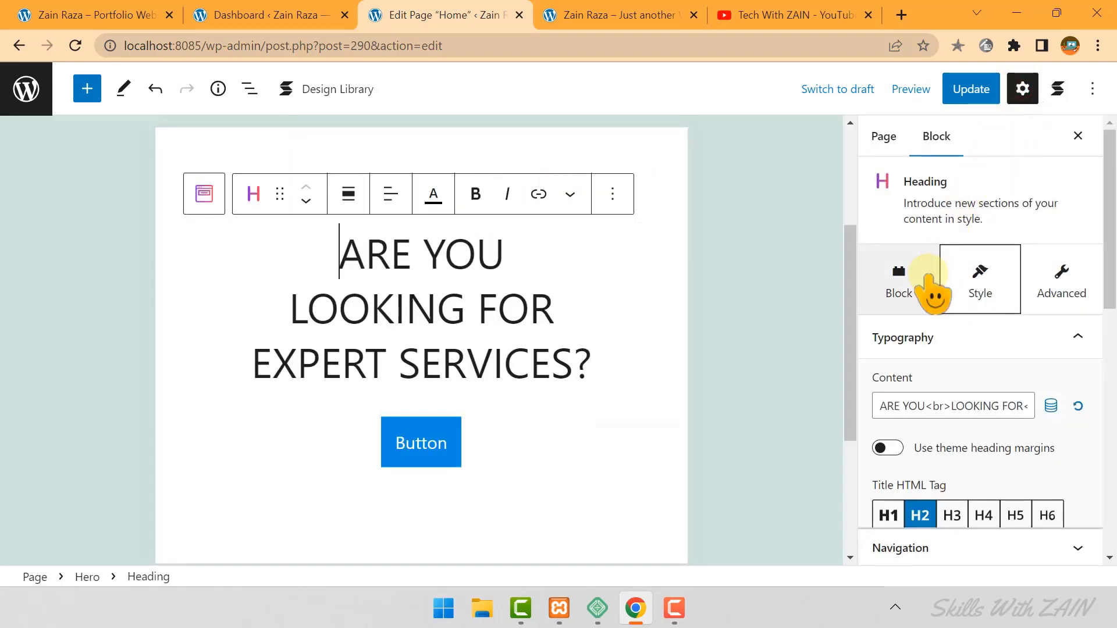
scroll(936, 282, down, 2)
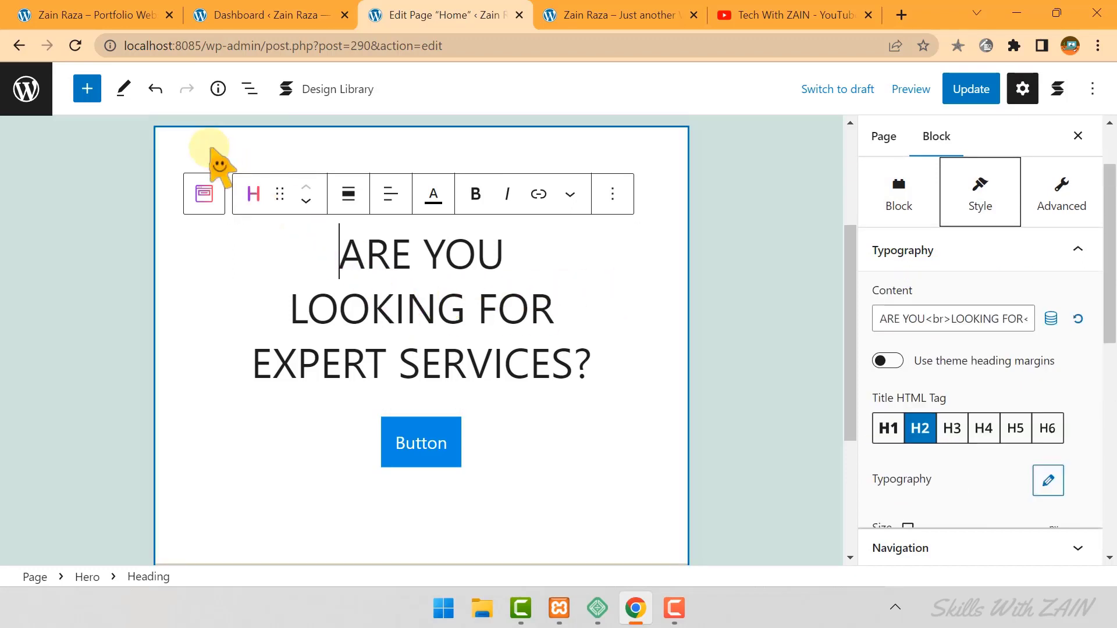
click(209, 148)
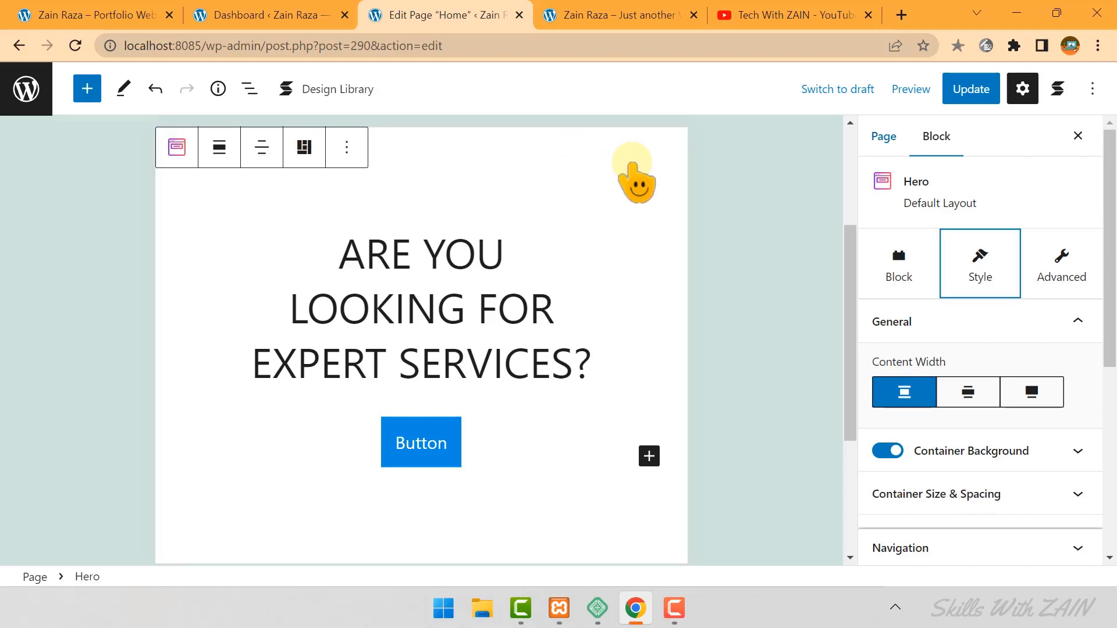
click(936, 138)
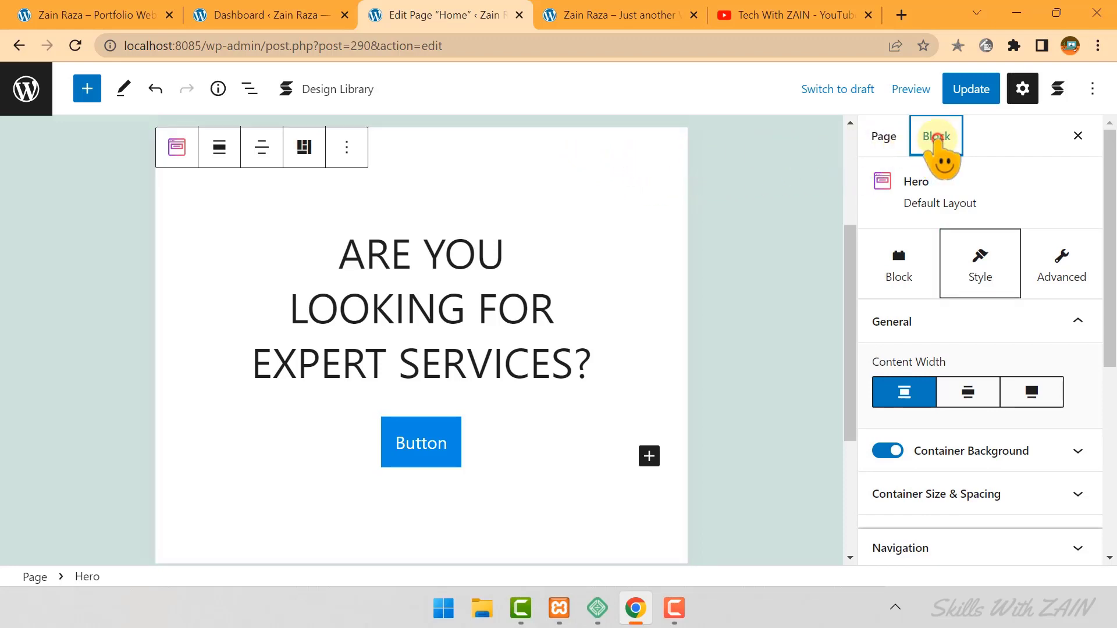
click(985, 267)
scroll(959, 459, down, 1)
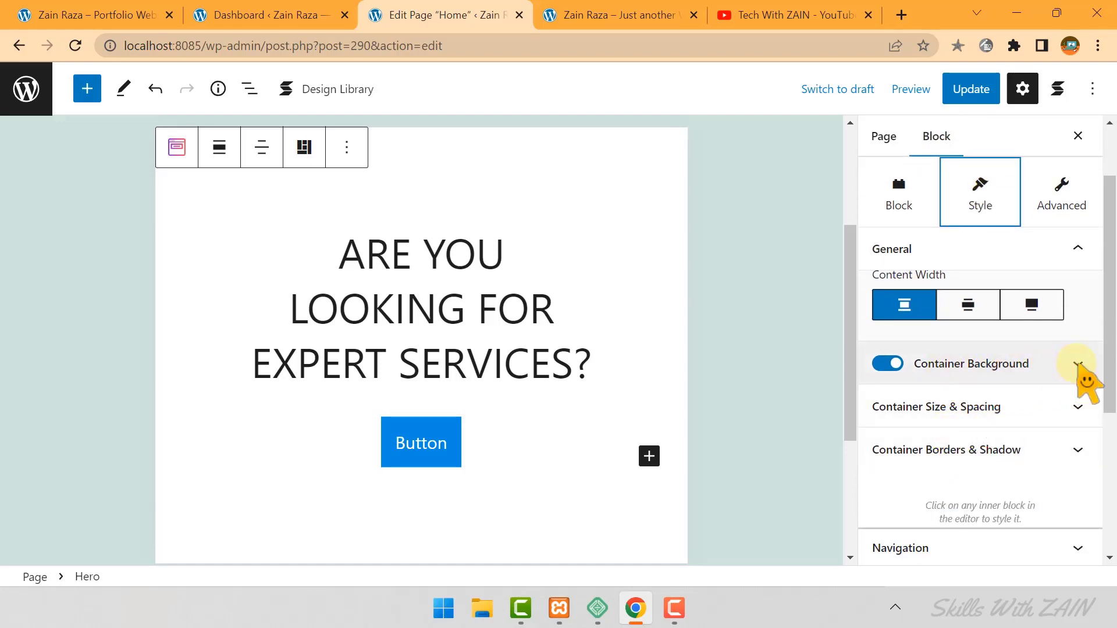
click(1076, 366)
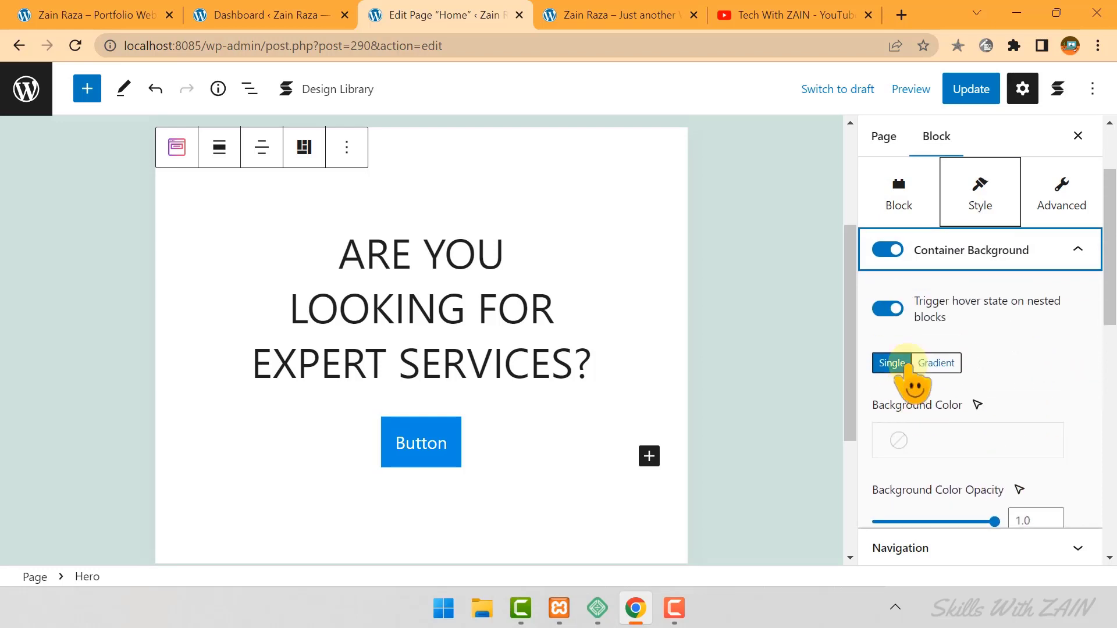
Try Gray (39414D) as the Hero block's container background color and clear it again.
scroll(919, 381, down, 2)
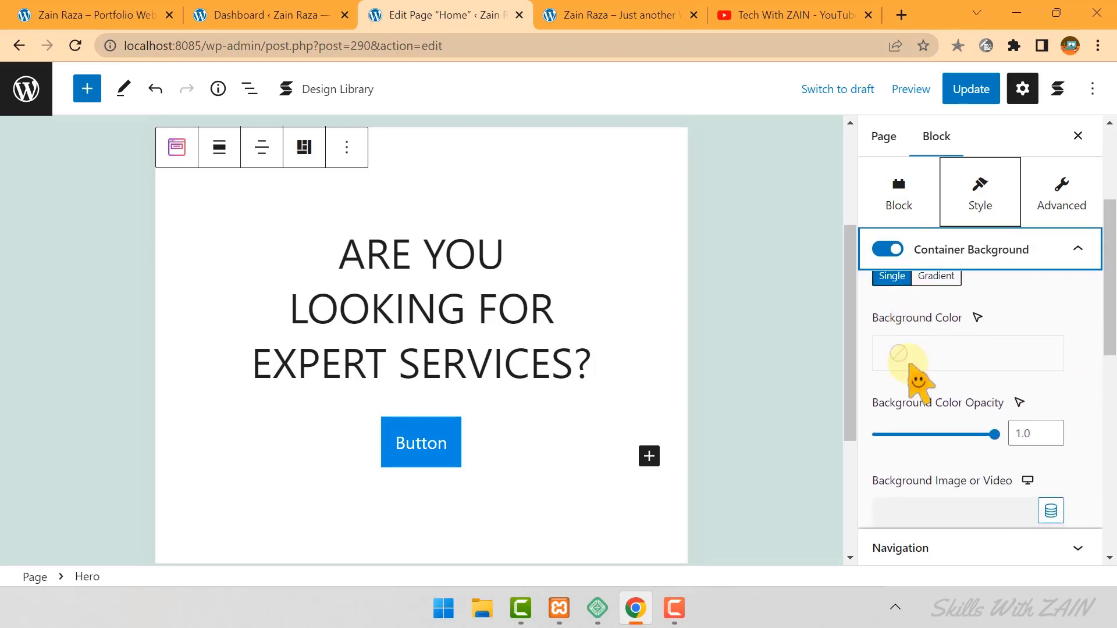
scroll(911, 367, down, 2)
scroll(942, 413, up, 4)
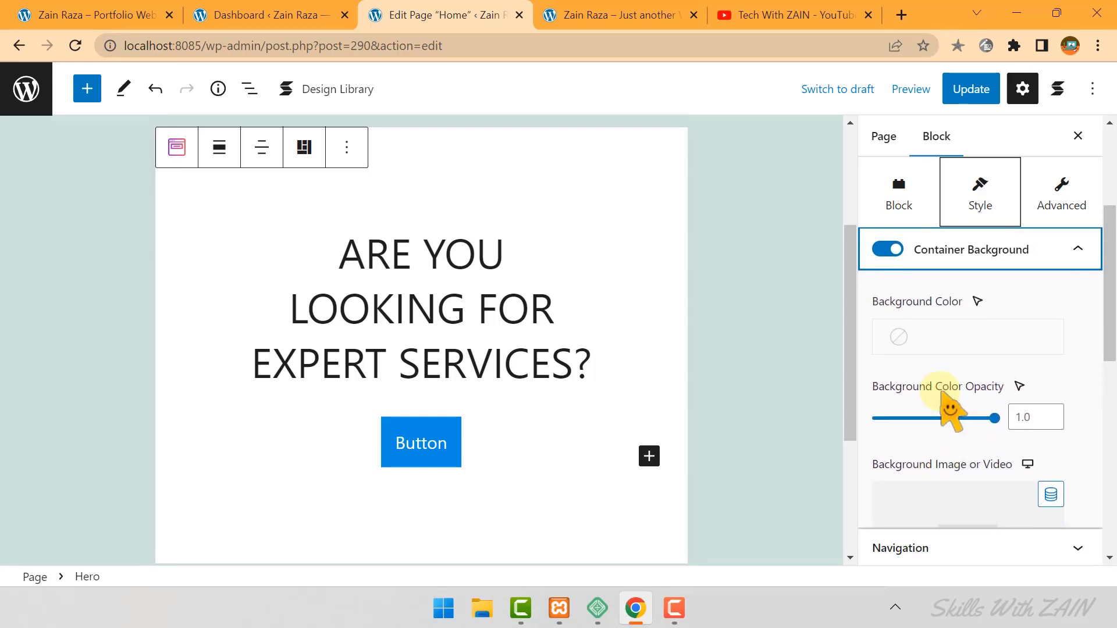
scroll(912, 425, down, 2)
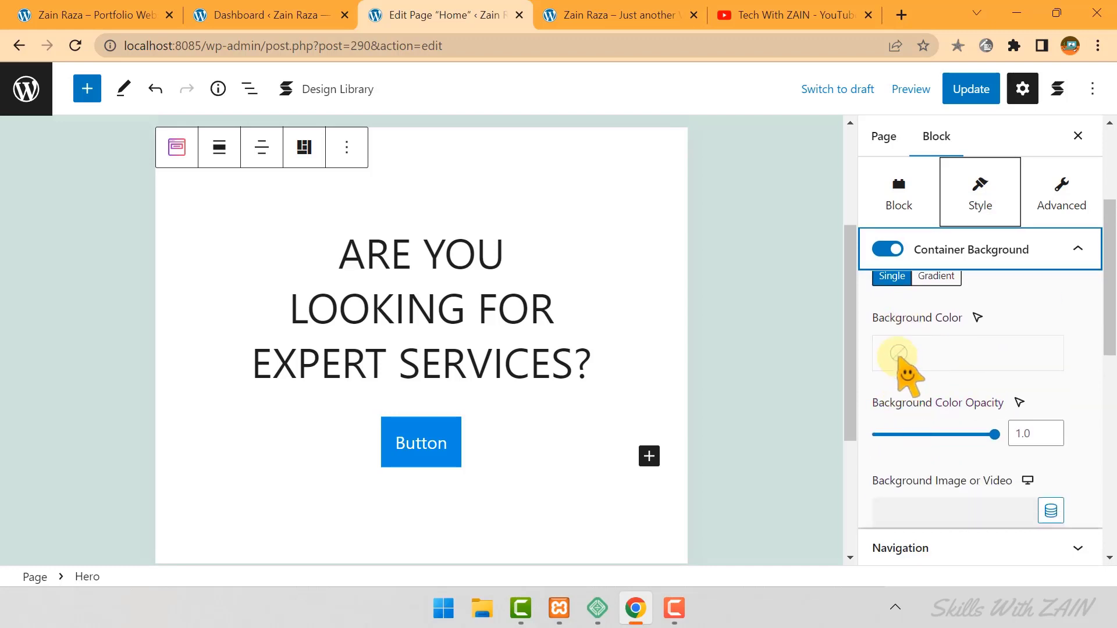
click(899, 353)
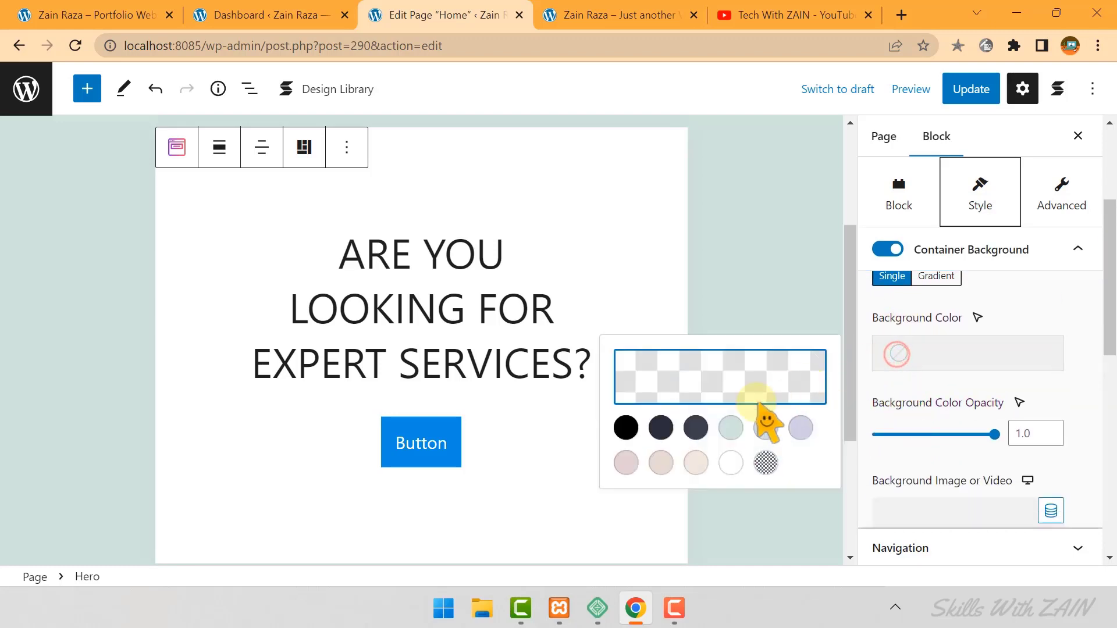
click(695, 429)
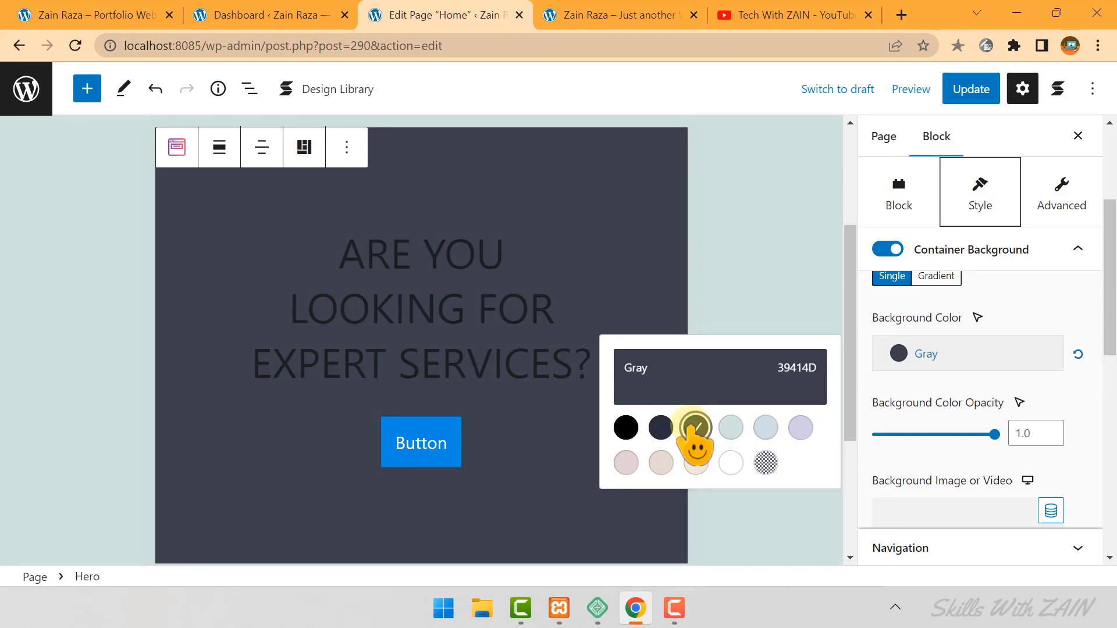
click(695, 431)
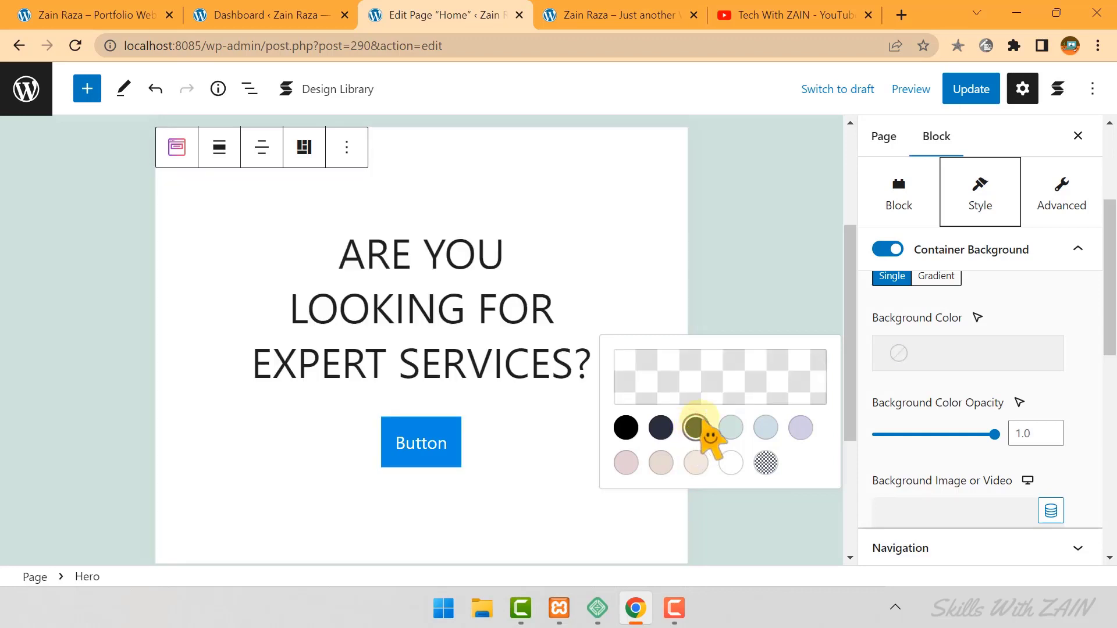
click(864, 321)
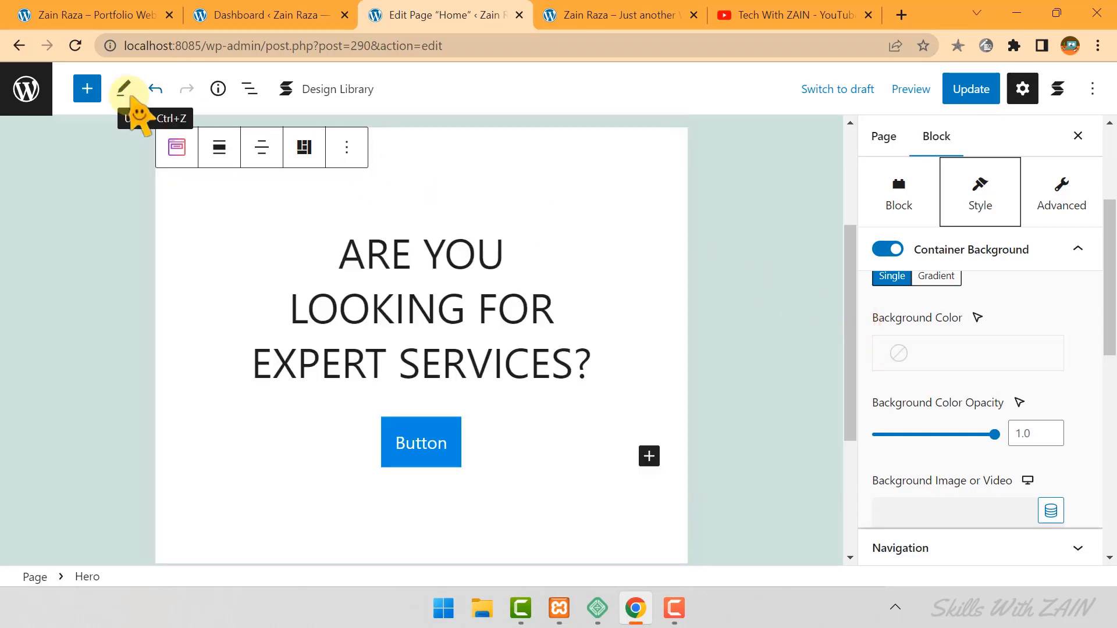
Check the example site's hero background, then upload the Display Picture image from the Tech With ZAIN folder for the Hero block's background.
scroll(967, 401, down, 1)
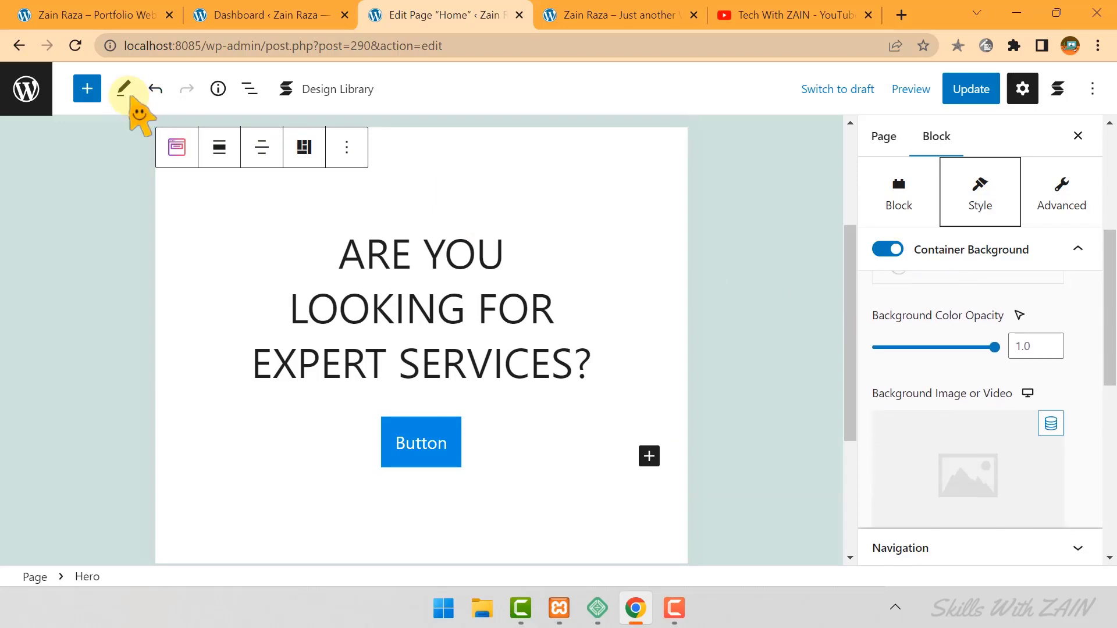
click(116, 15)
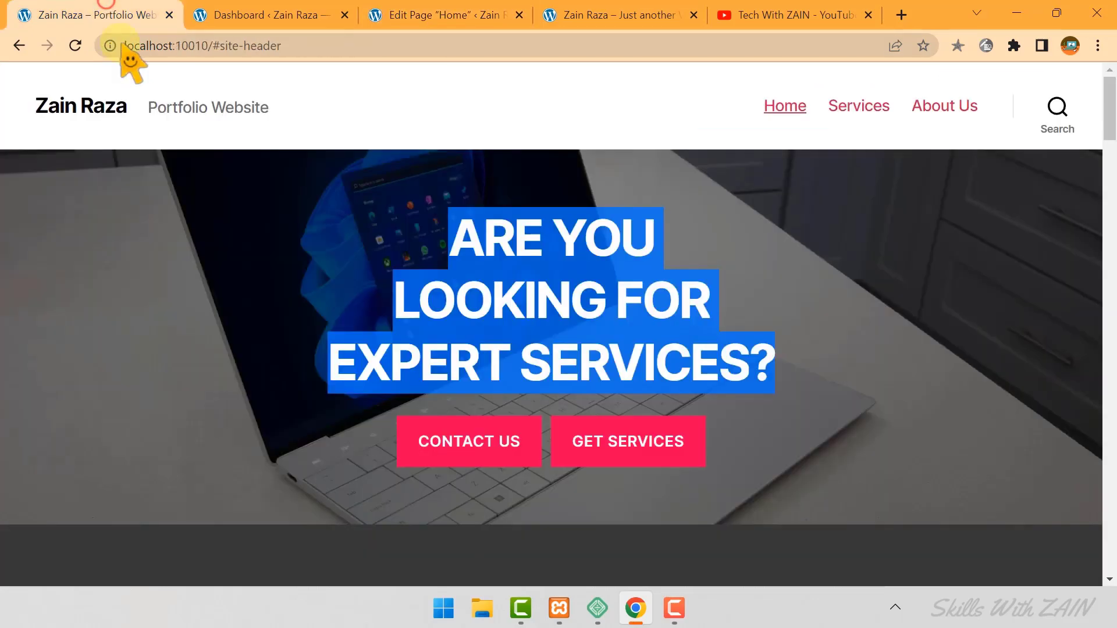
click(182, 237)
click(442, 14)
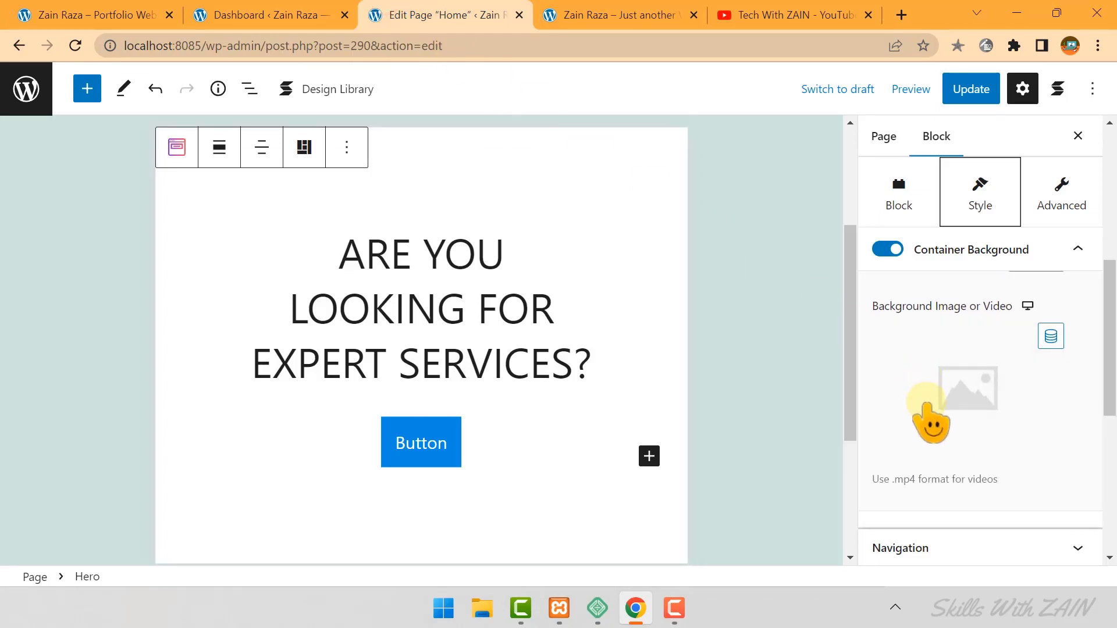
click(926, 402)
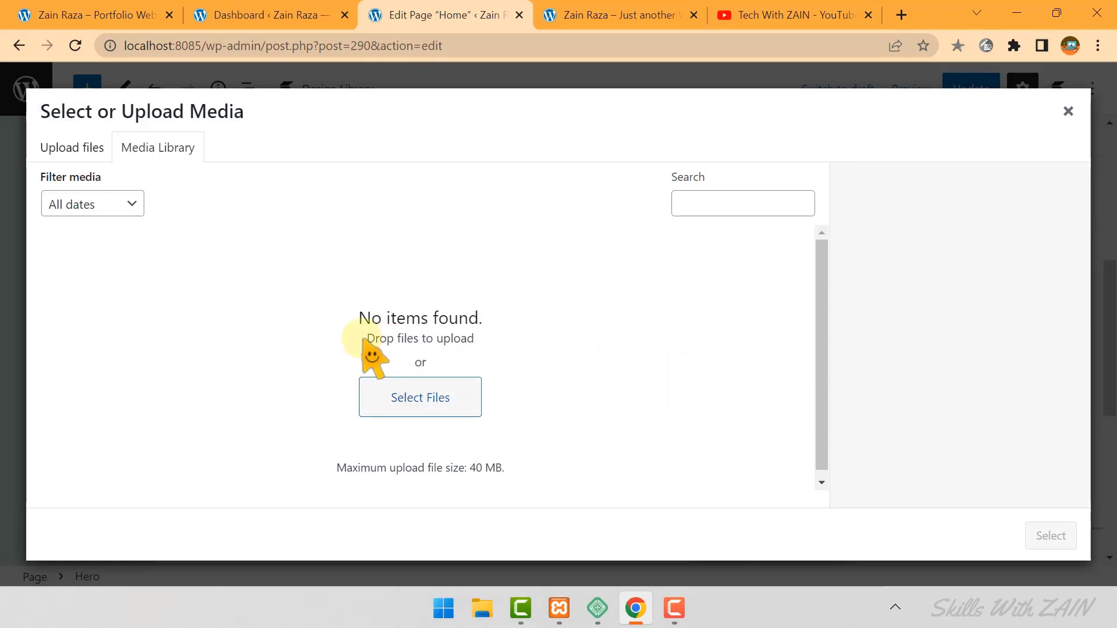
click(423, 402)
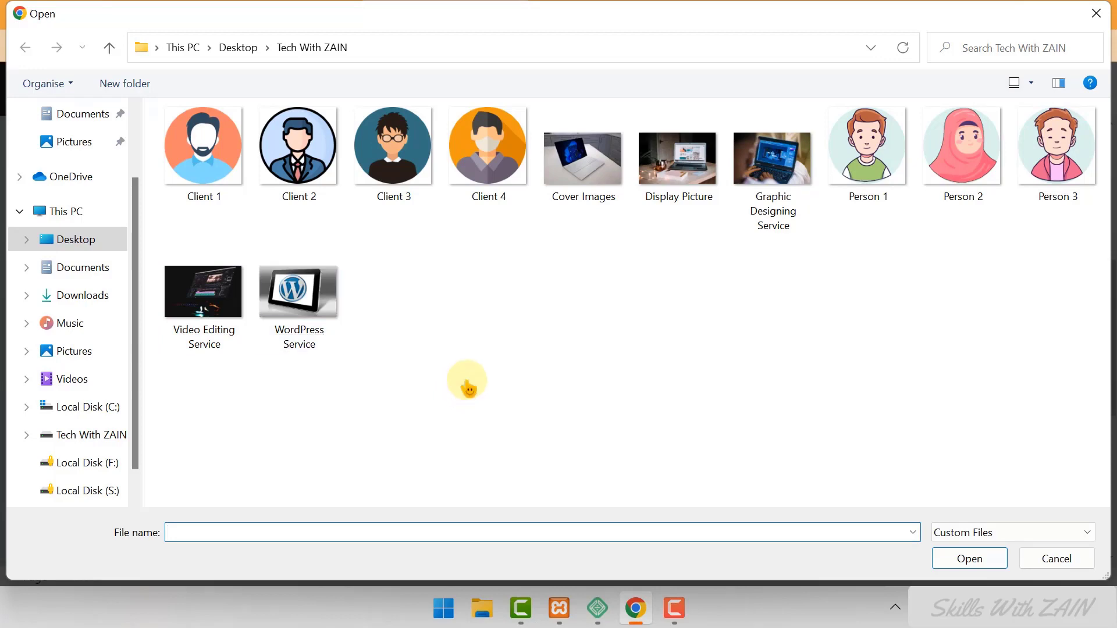
double_click(675, 156)
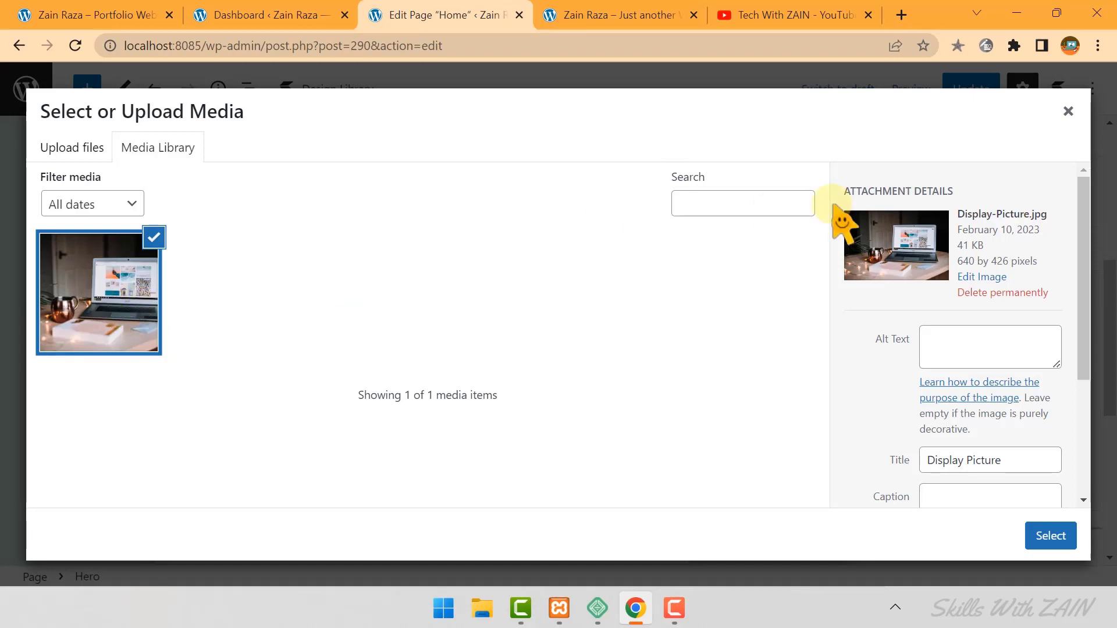
Review the uploaded image's attachment details without filling them in, and apply it as the Hero block's container background.
scroll(836, 206, down, 3)
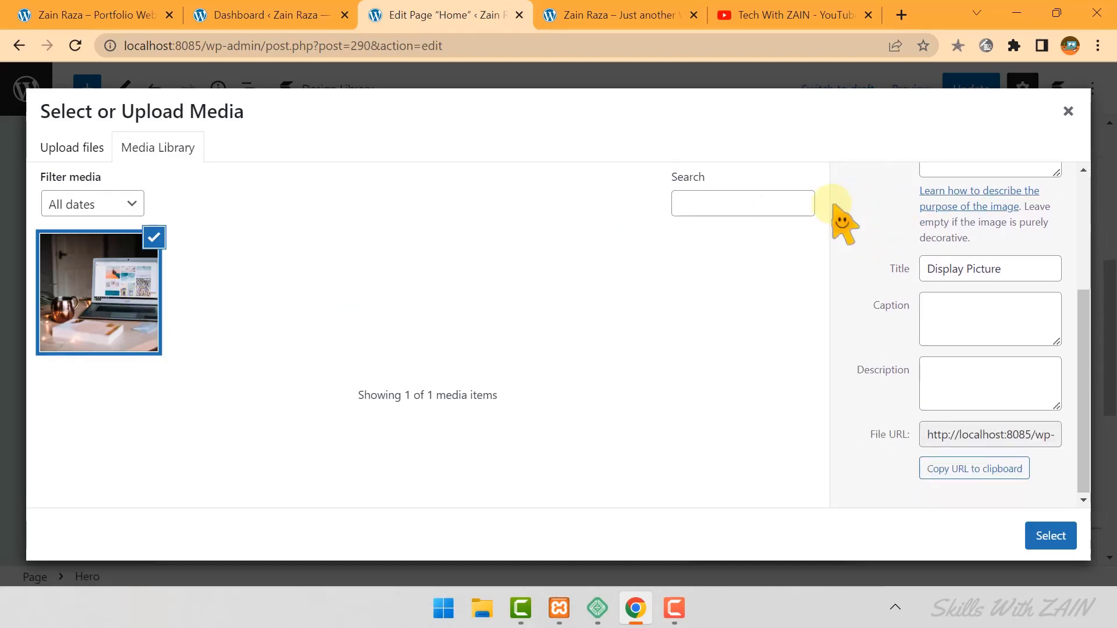
click(950, 309)
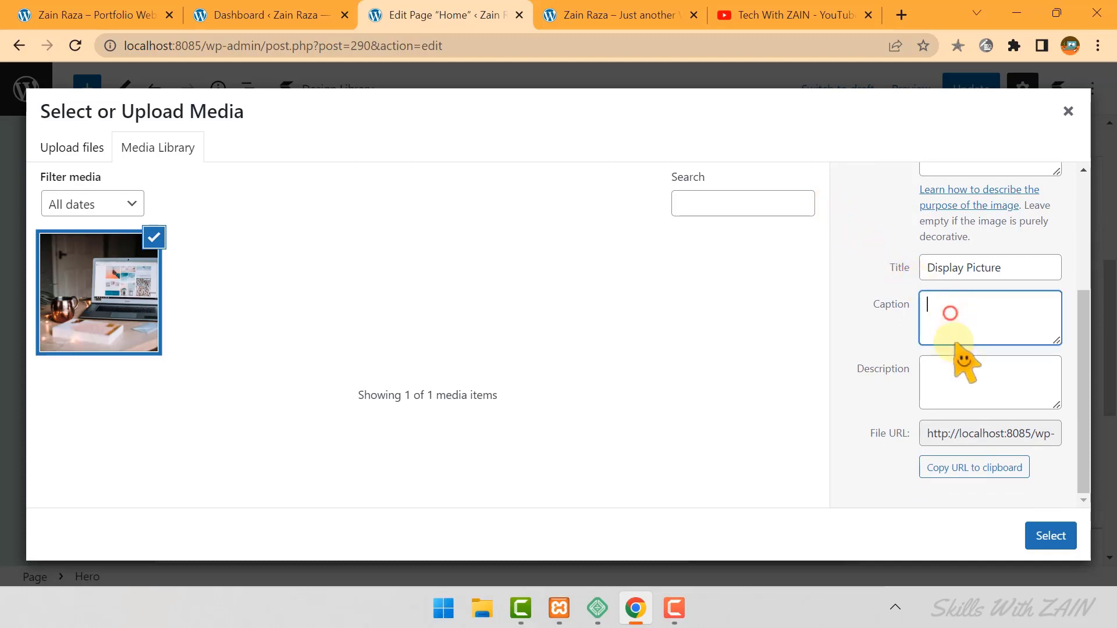
click(957, 382)
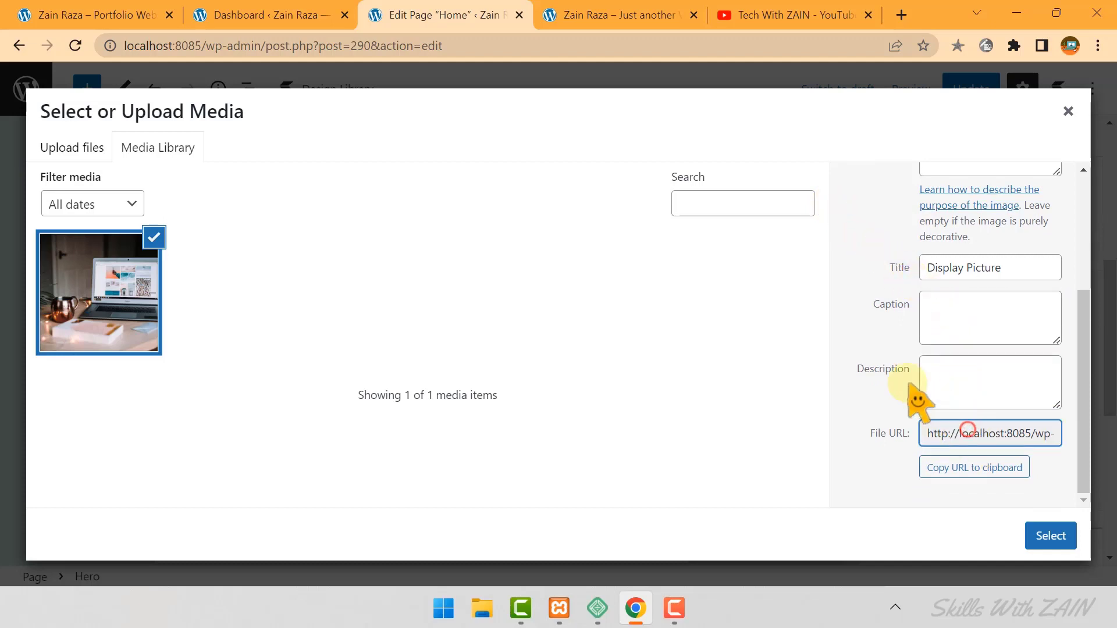
scroll(873, 367, up, 3)
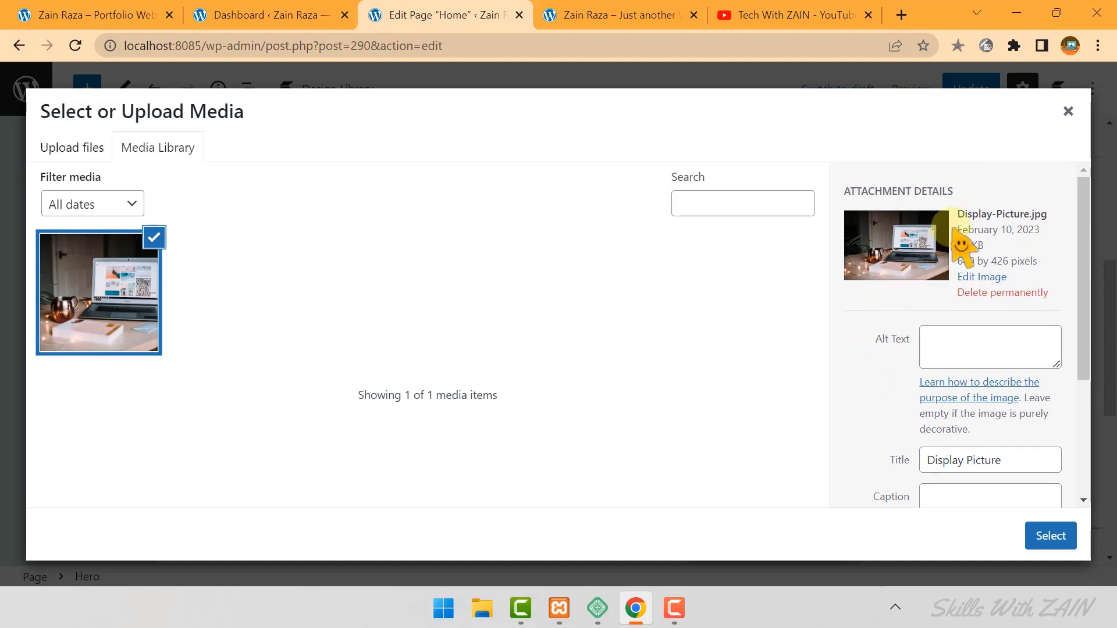
drag(954, 227, 1017, 261)
click(905, 329)
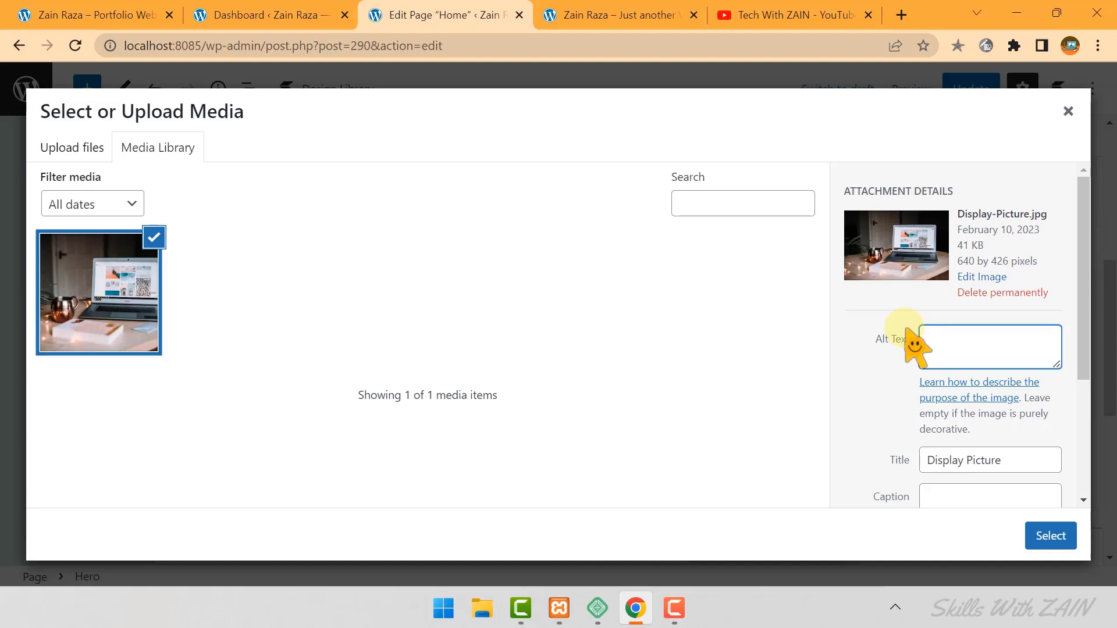
click(839, 398)
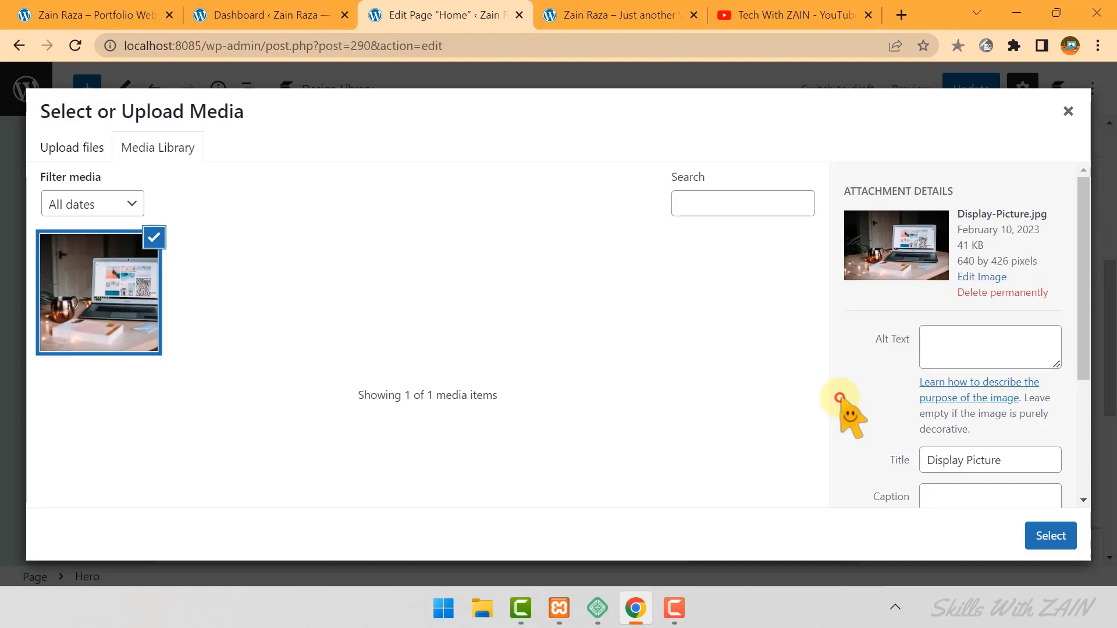
scroll(839, 405, down, 1)
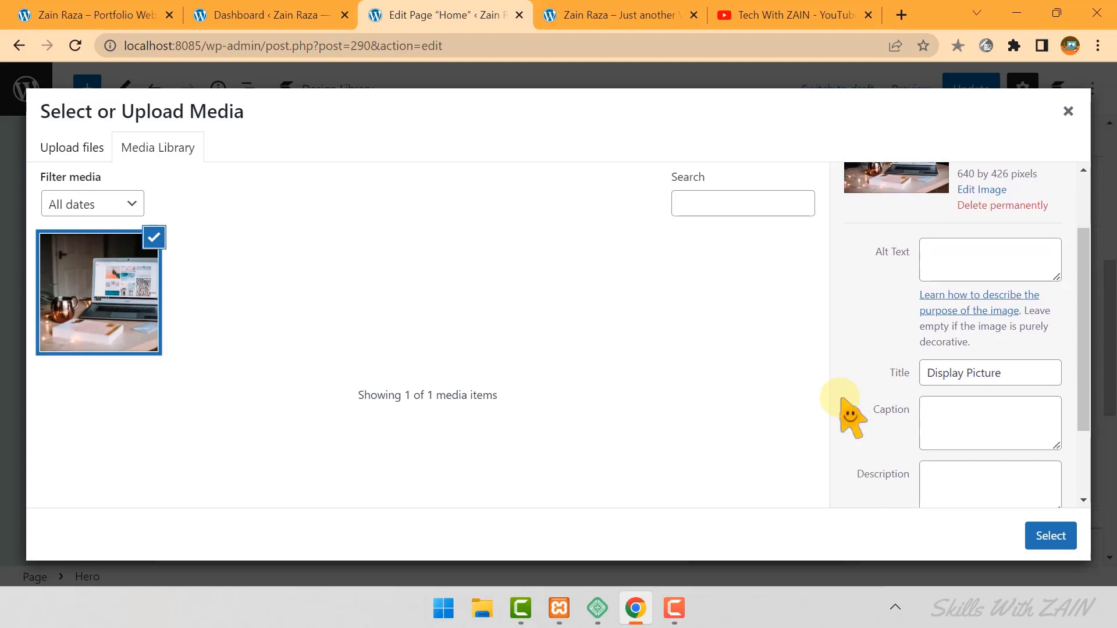
click(1040, 532)
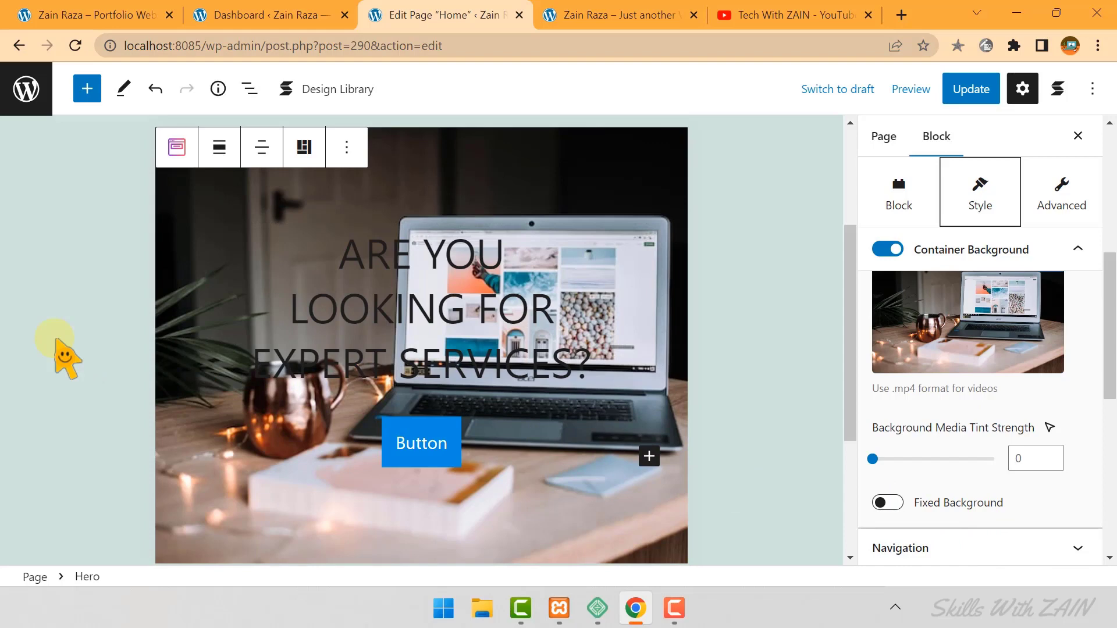
Update the Home page and view it in a new tab, examining the width of the hero section.
key(ctrl+s)
scroll(64, 355, up, 1)
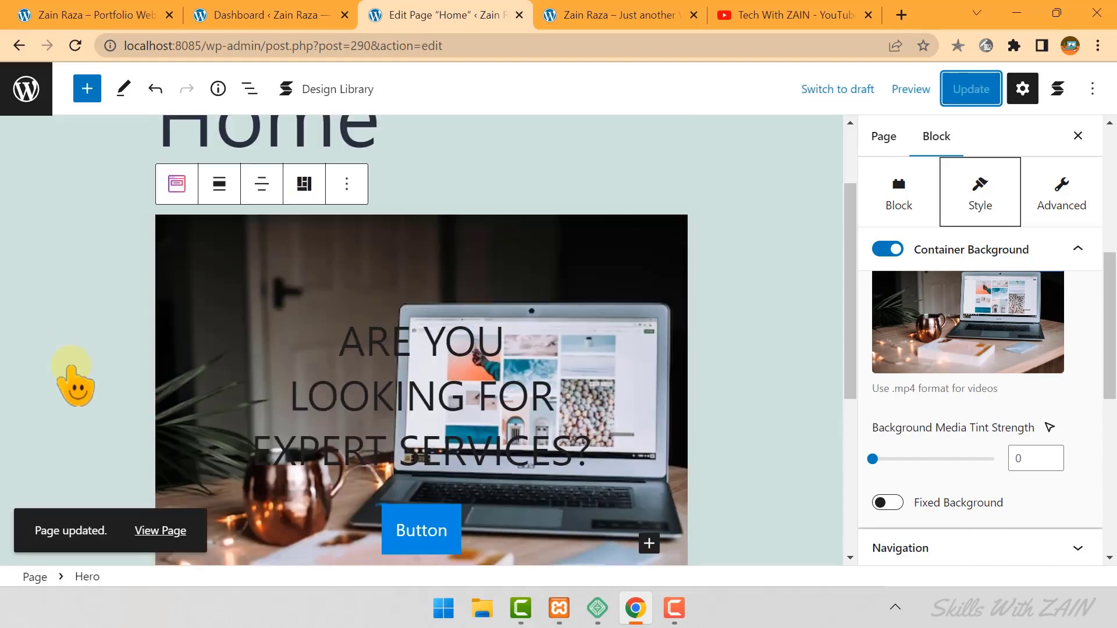
right_click(163, 526)
click(226, 364)
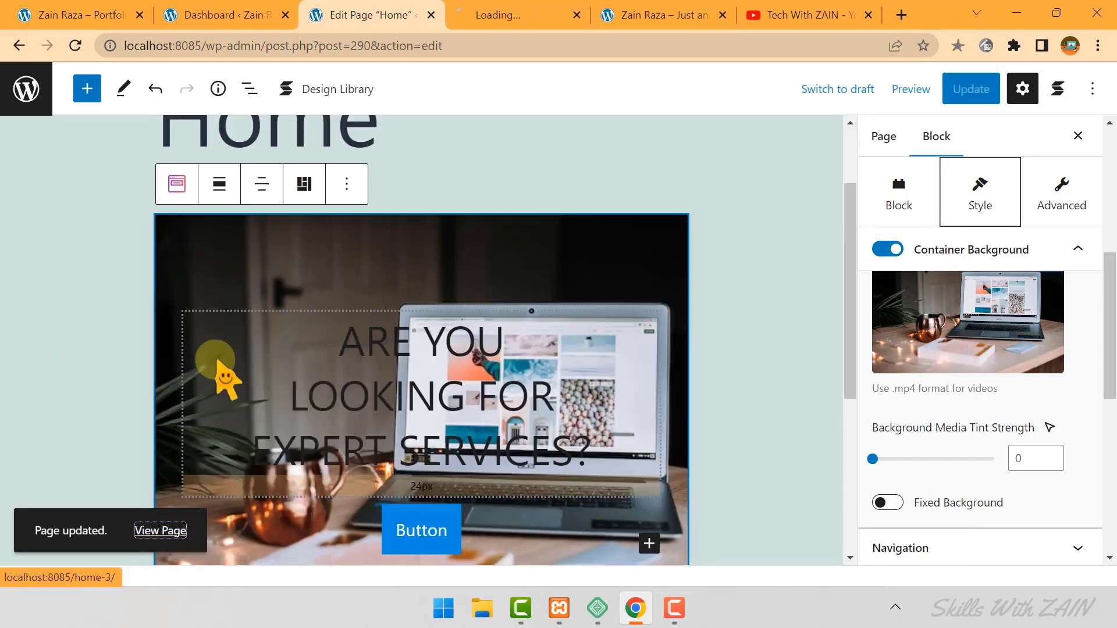
click(495, 11)
scroll(406, 349, down, 3)
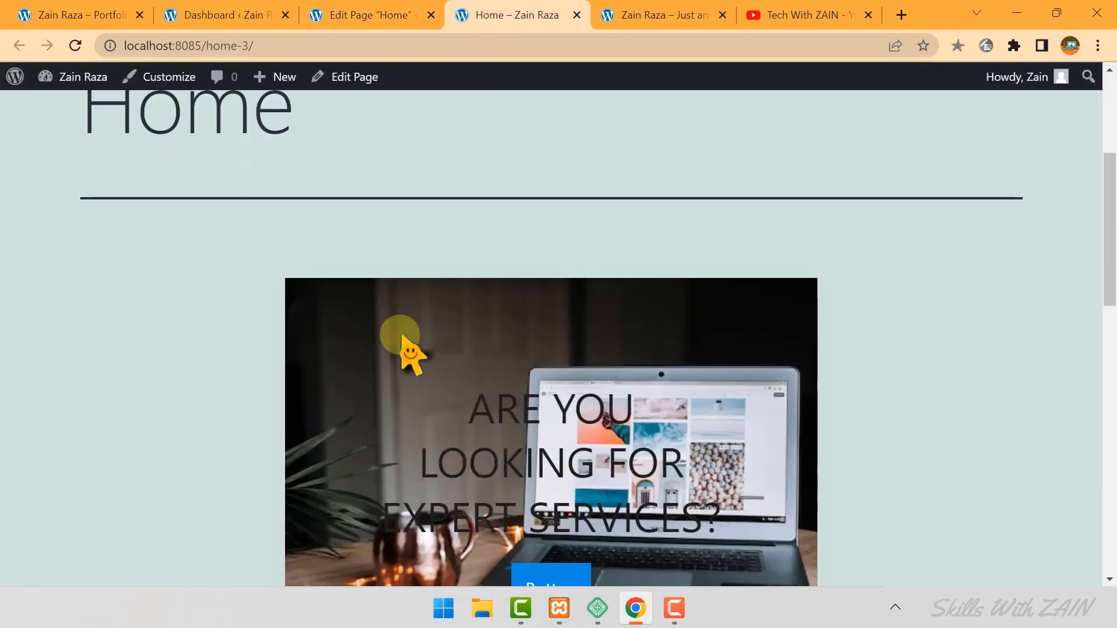
drag(283, 194, 281, 361)
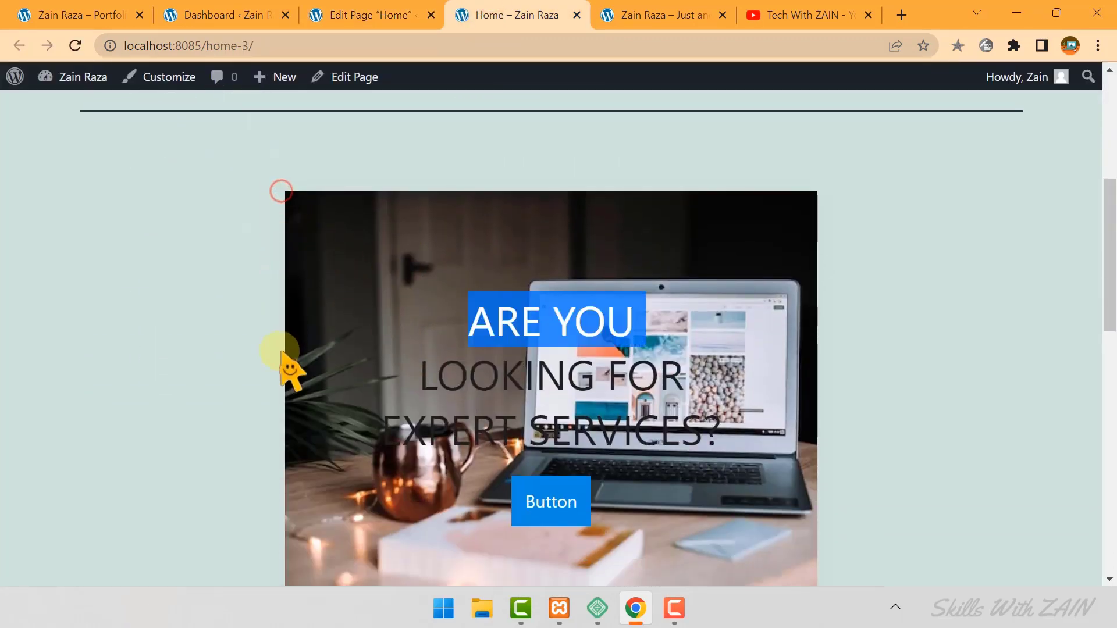
Check the example site's hero width, then set the Home page's Hero block alignment to Wide width.
click(82, 13)
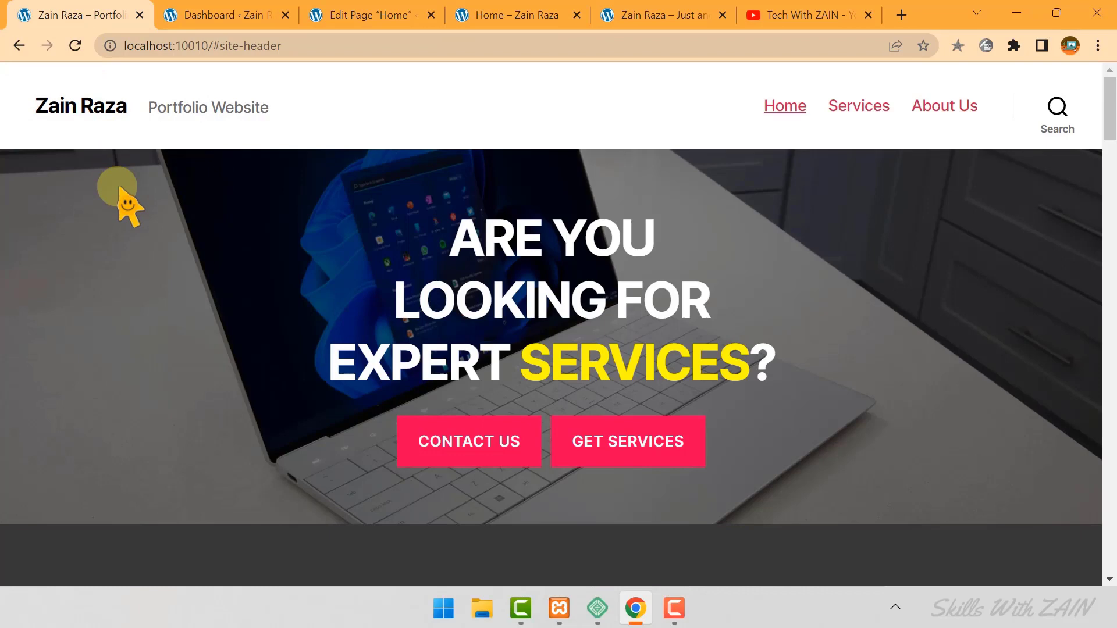
key(ctrl+3)
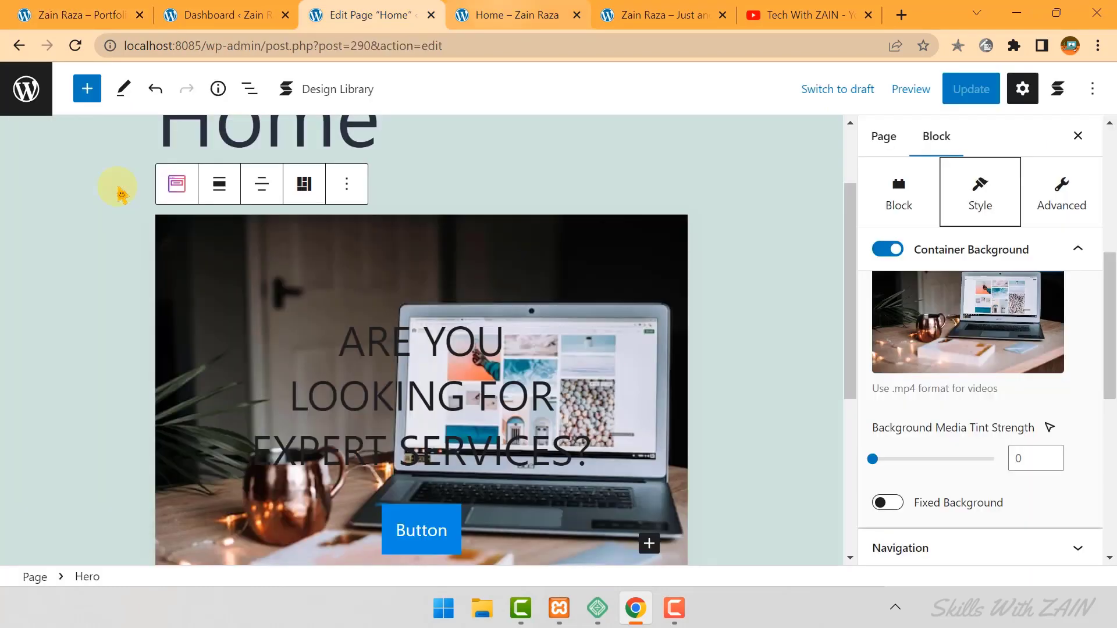
click(220, 185)
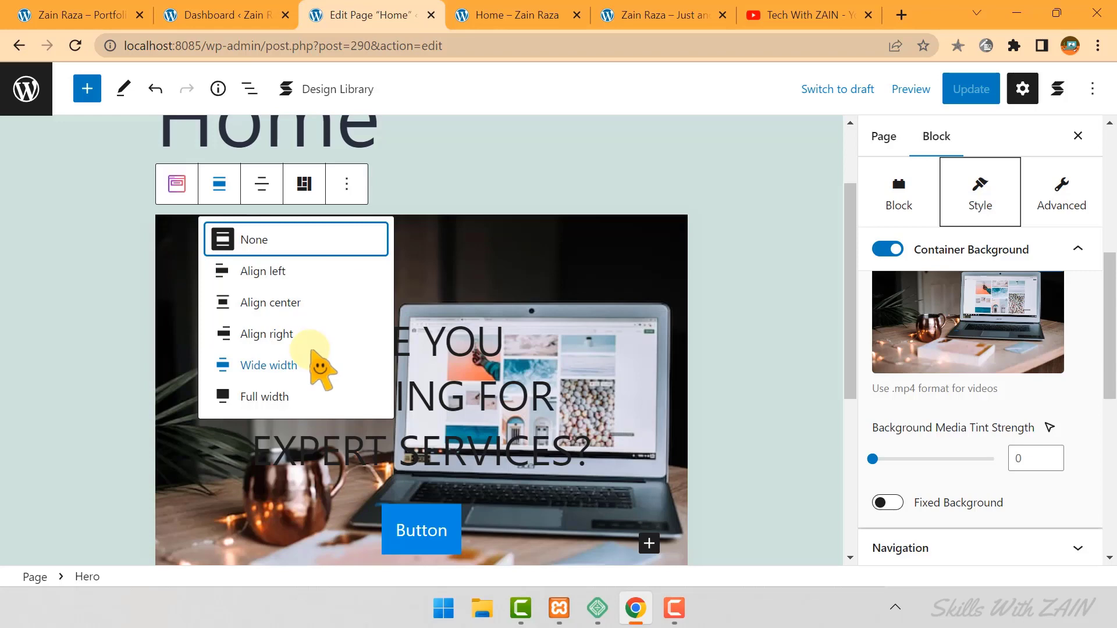
click(275, 368)
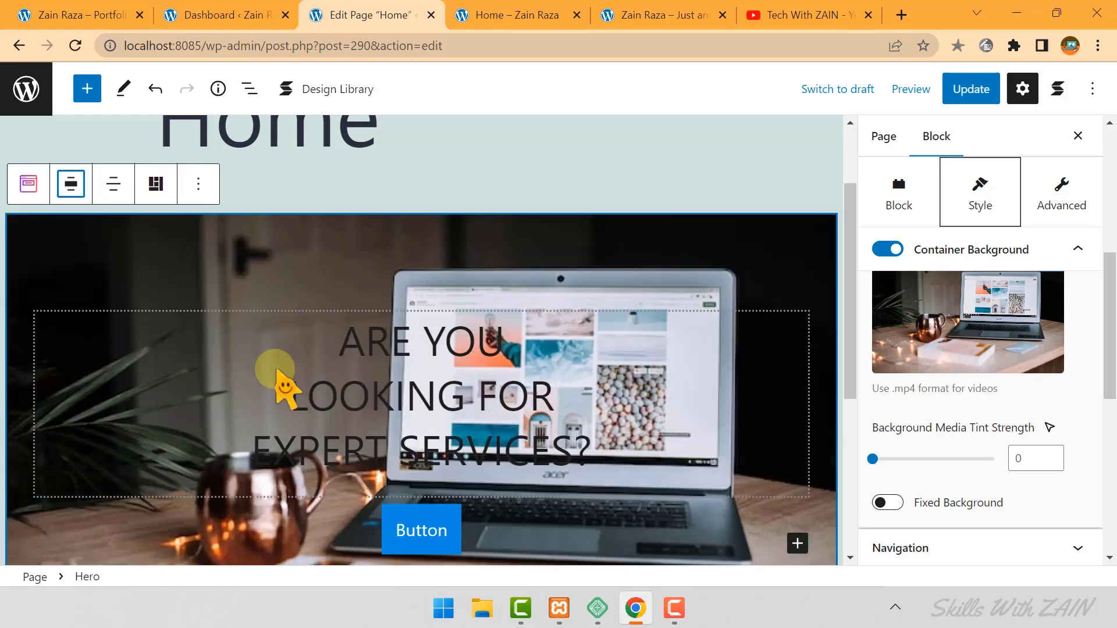
scroll(275, 368, down, 2)
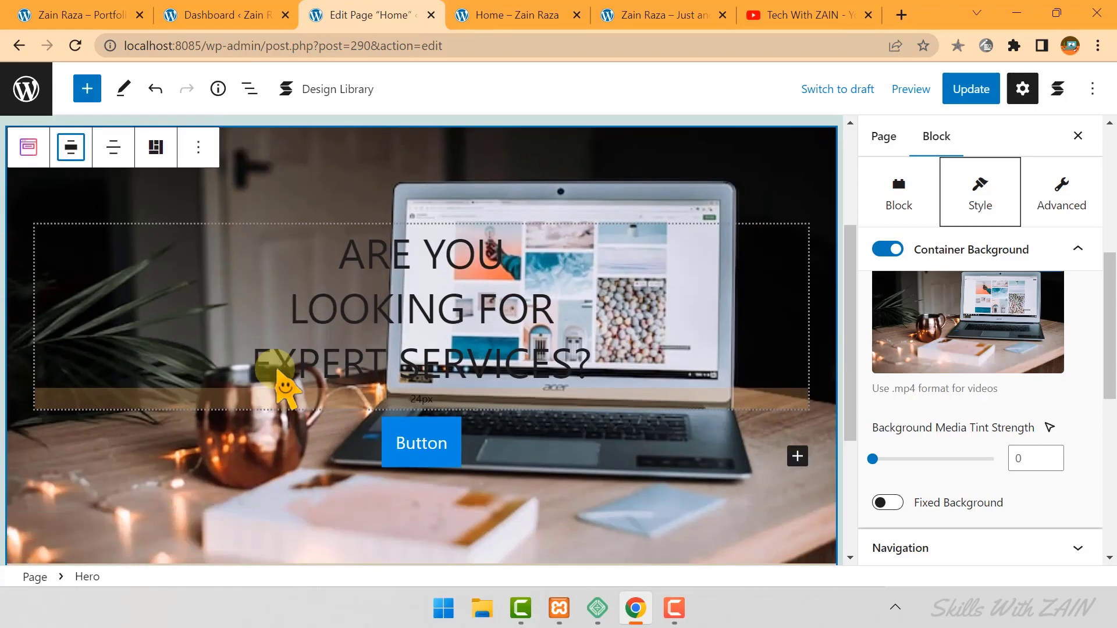
Update the Home page and reload its live view, examining how far the wide hero section extends.
click(963, 88)
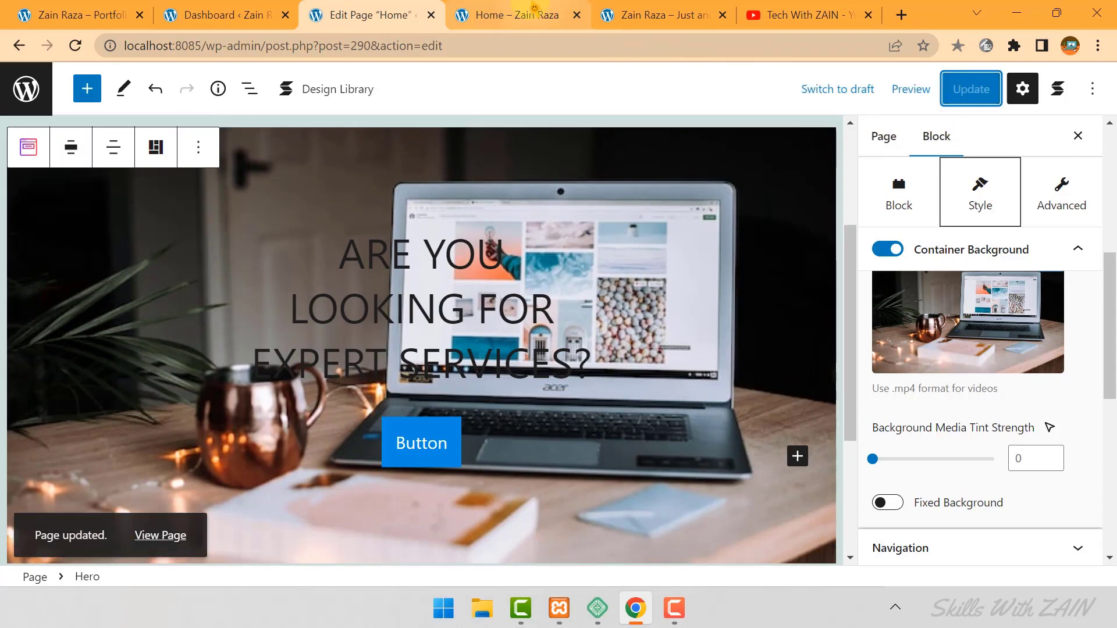
click(534, 12)
click(75, 45)
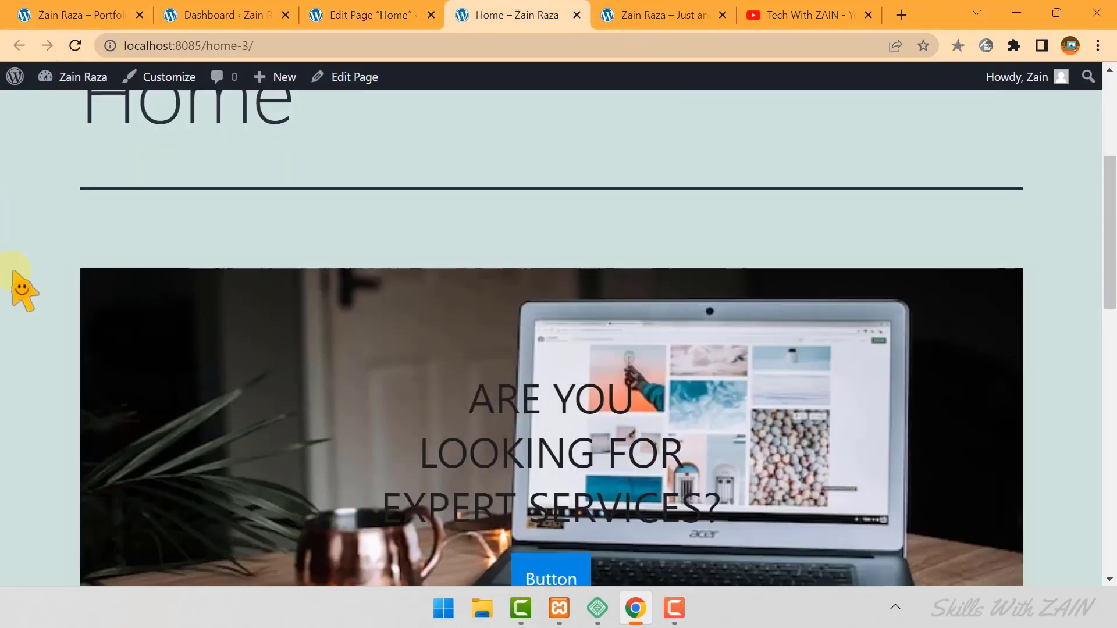
scroll(23, 294, down, 2)
drag(67, 200, 873, 187)
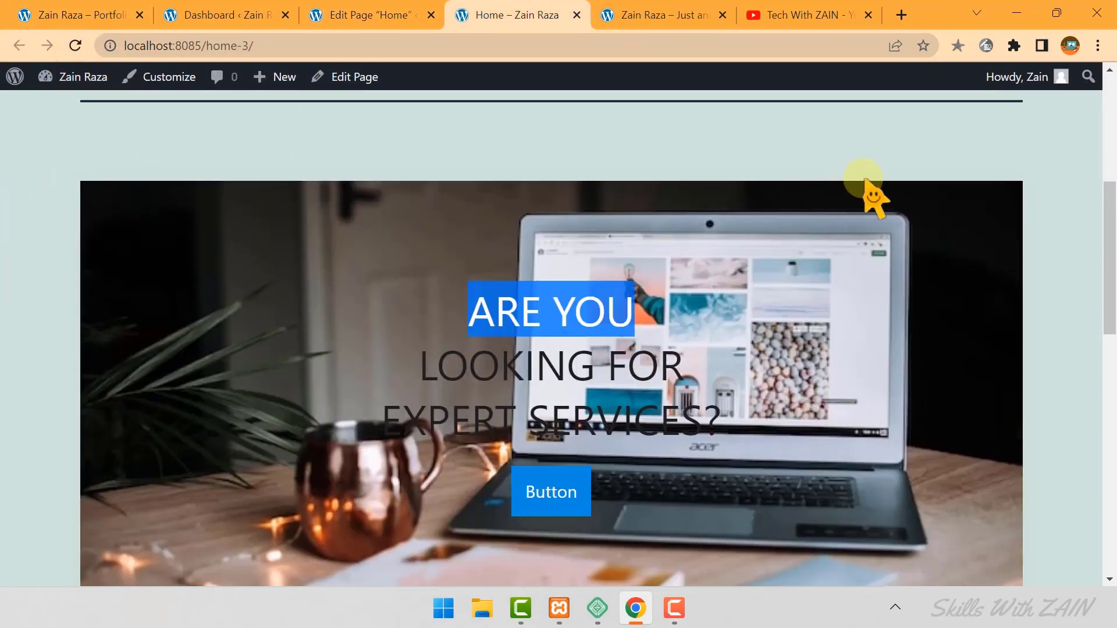
click(949, 175)
scroll(631, 87, up, 2)
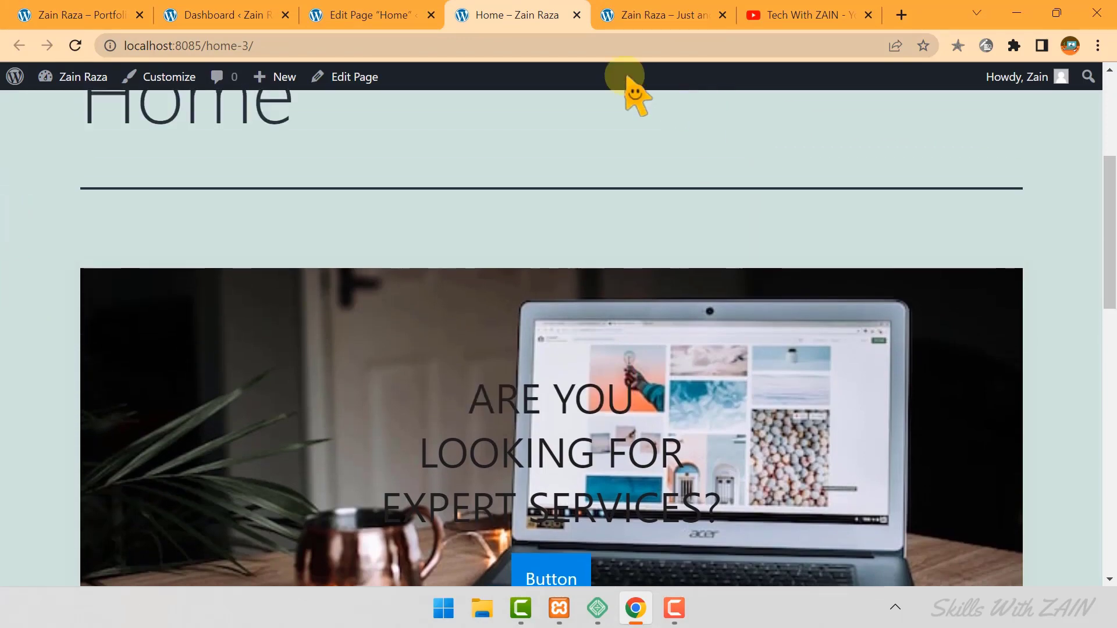
Set the Hero block's alignment to Full width, update the Home page and reload its live view.
click(373, 15)
click(71, 150)
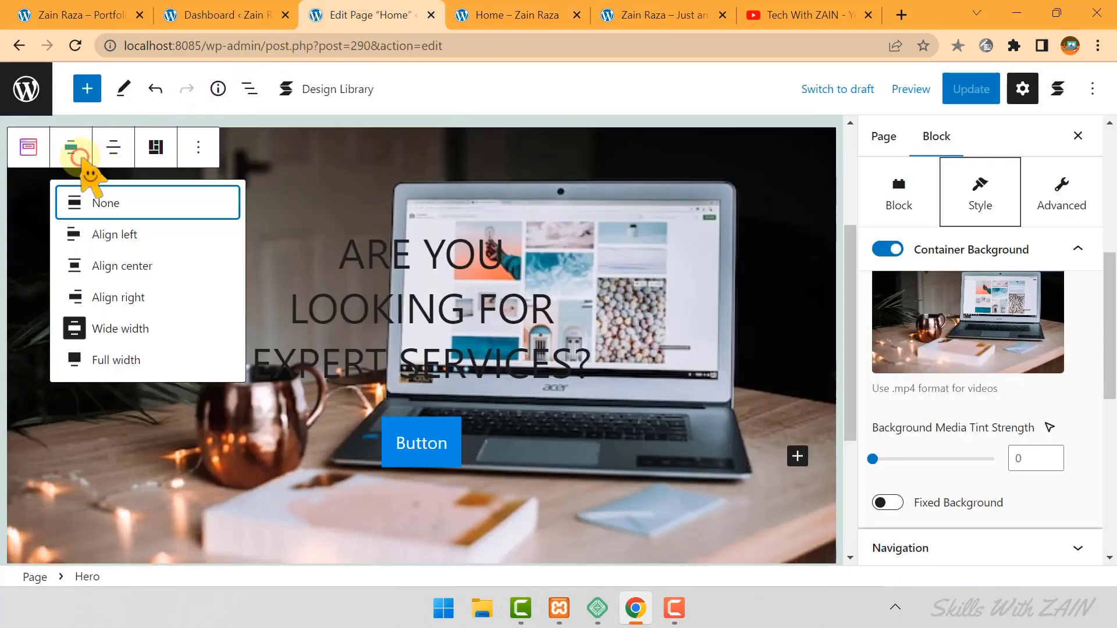
click(116, 360)
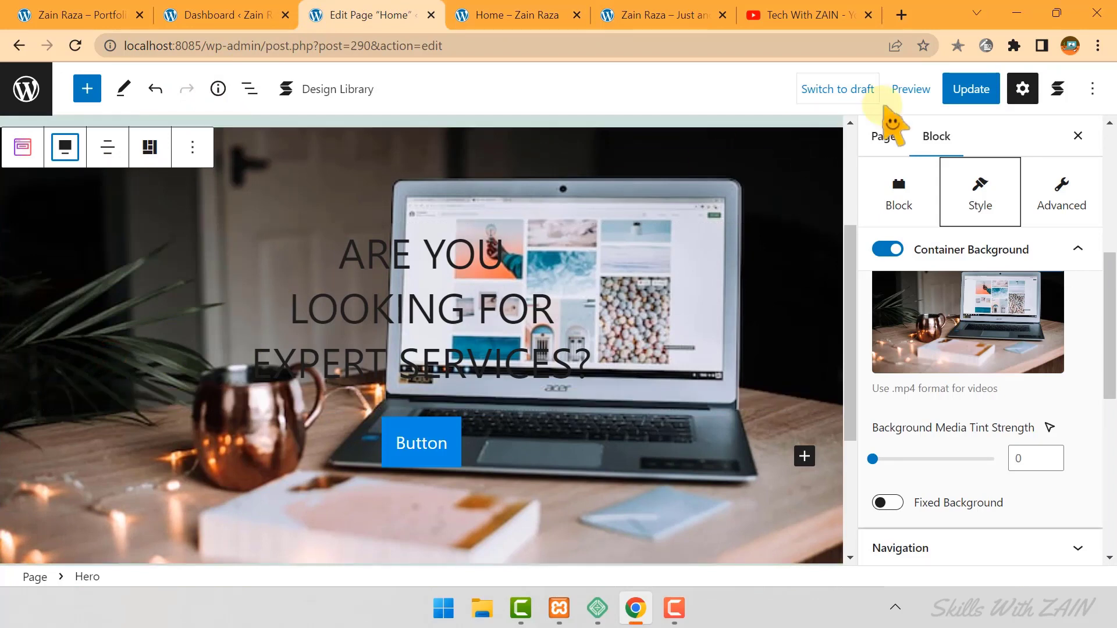
click(954, 89)
click(477, 14)
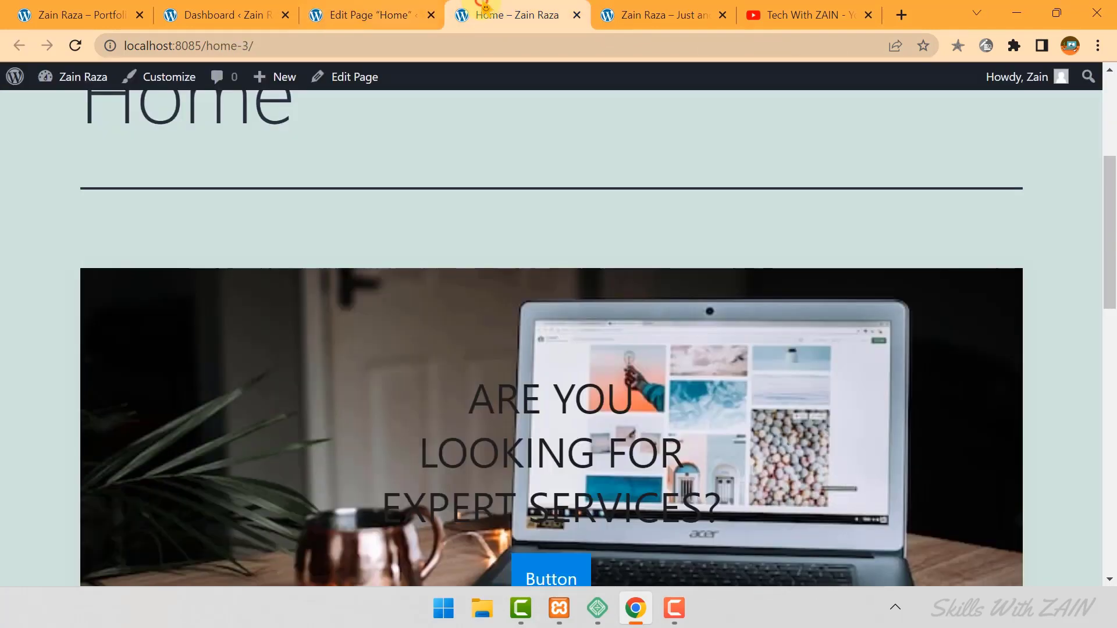
click(75, 46)
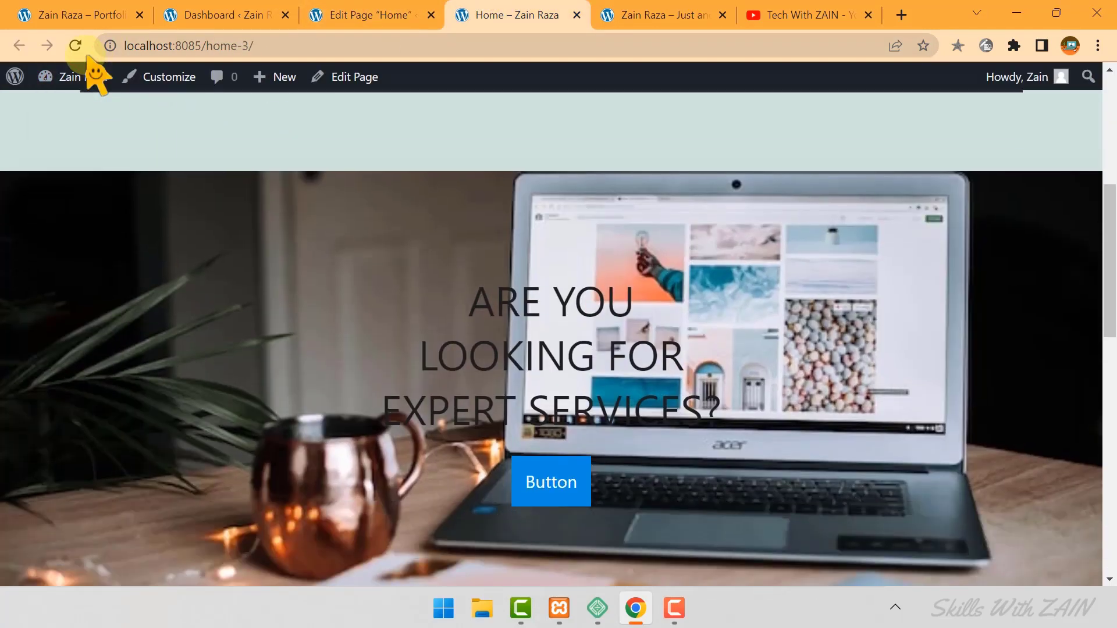
Compare the example site's hero background image with the Hero block in the page editor.
click(30, 13)
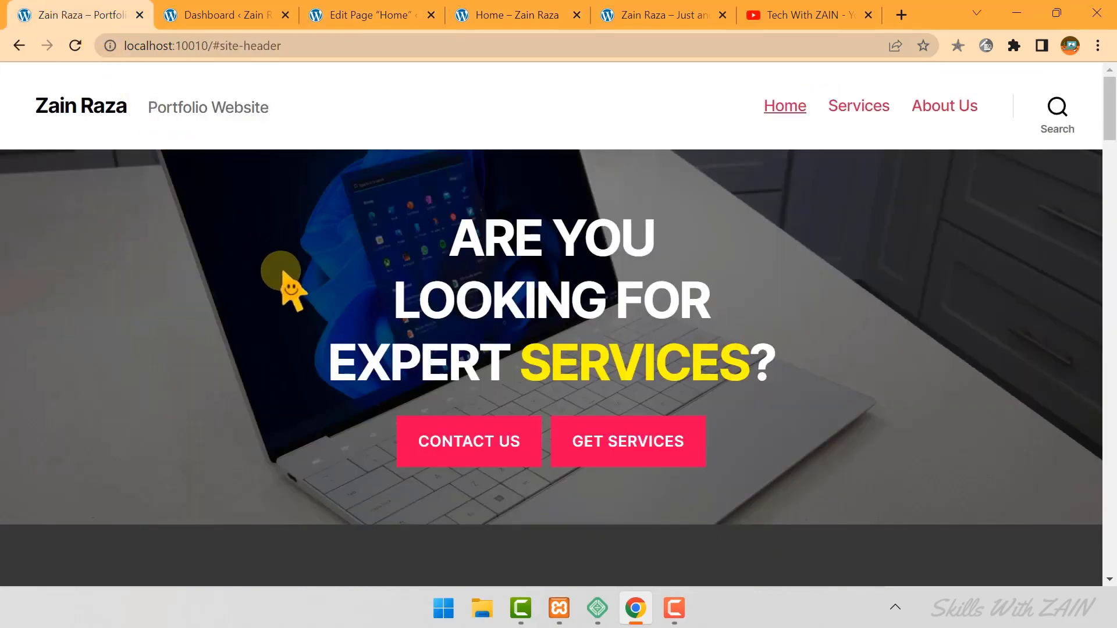
click(359, 15)
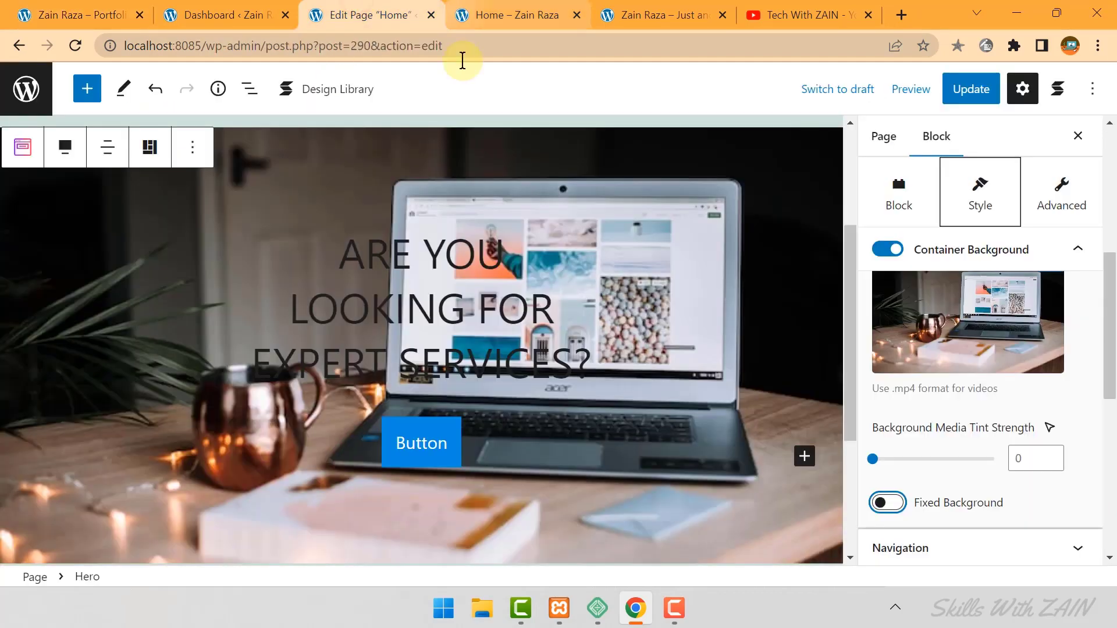
click(581, 150)
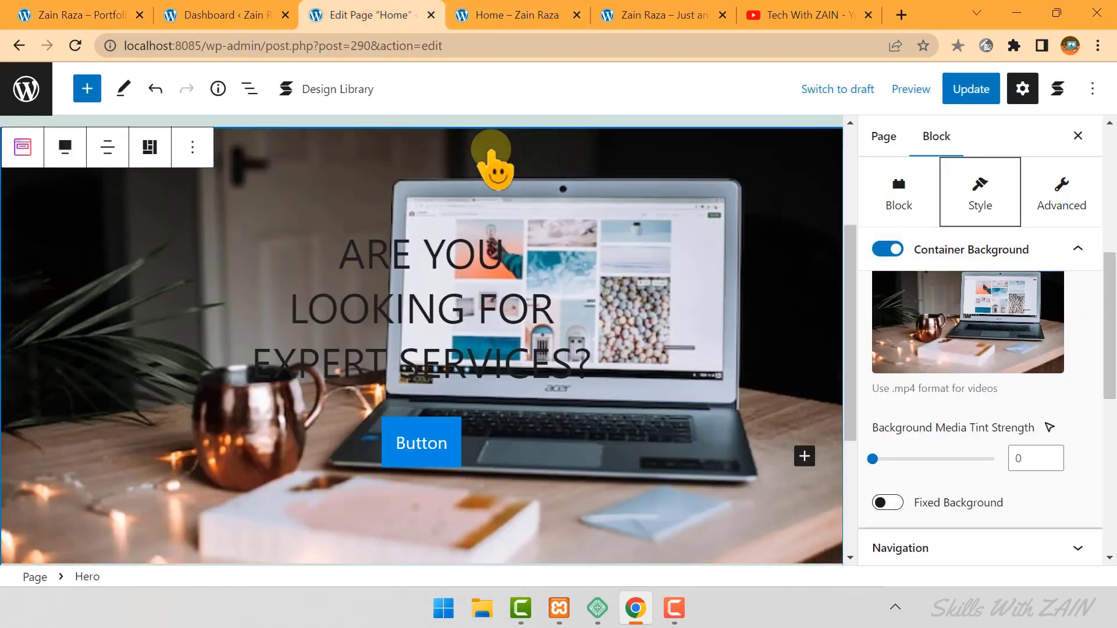
click(38, 13)
click(364, 13)
click(47, 13)
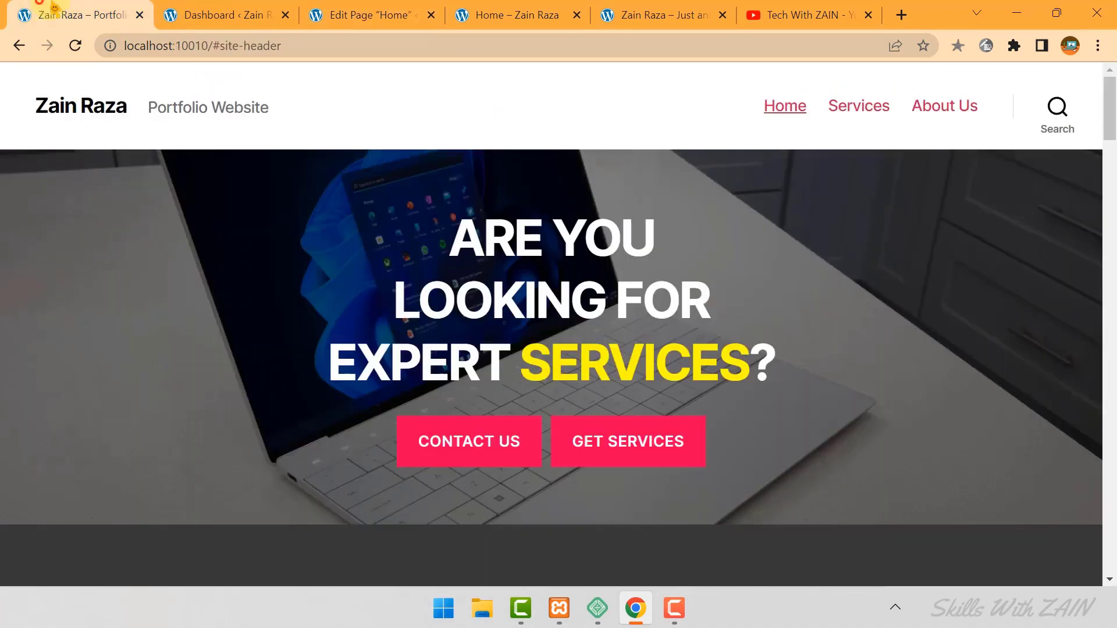
click(358, 13)
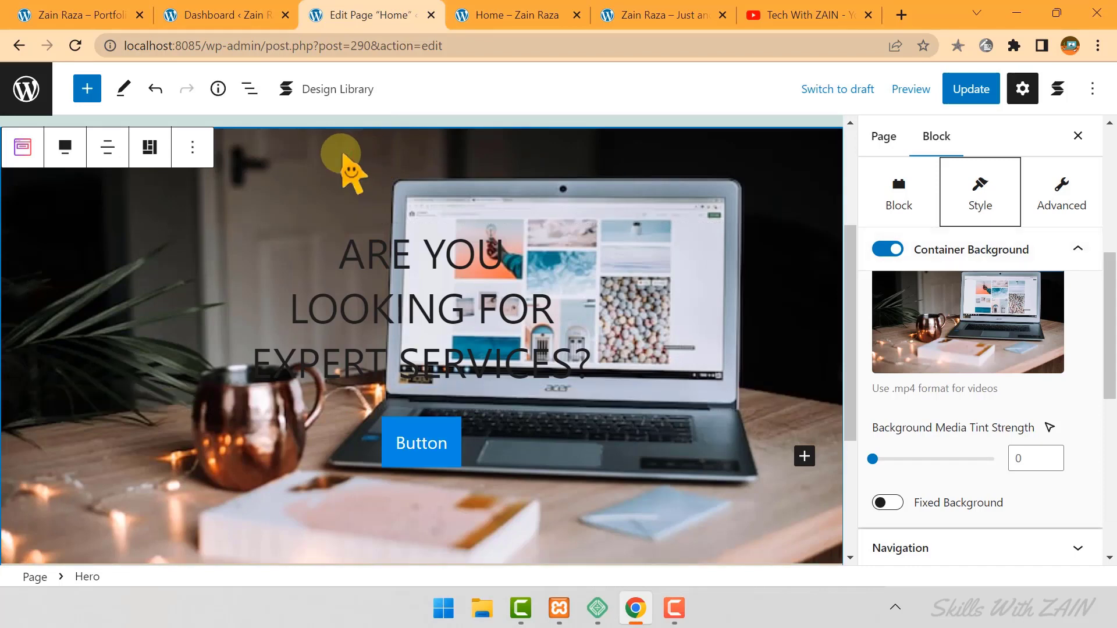
Replace the Hero block's container background with the Cover Images picture uploaded from the Tech With ZAIN folder.
scroll(352, 171, up, 2)
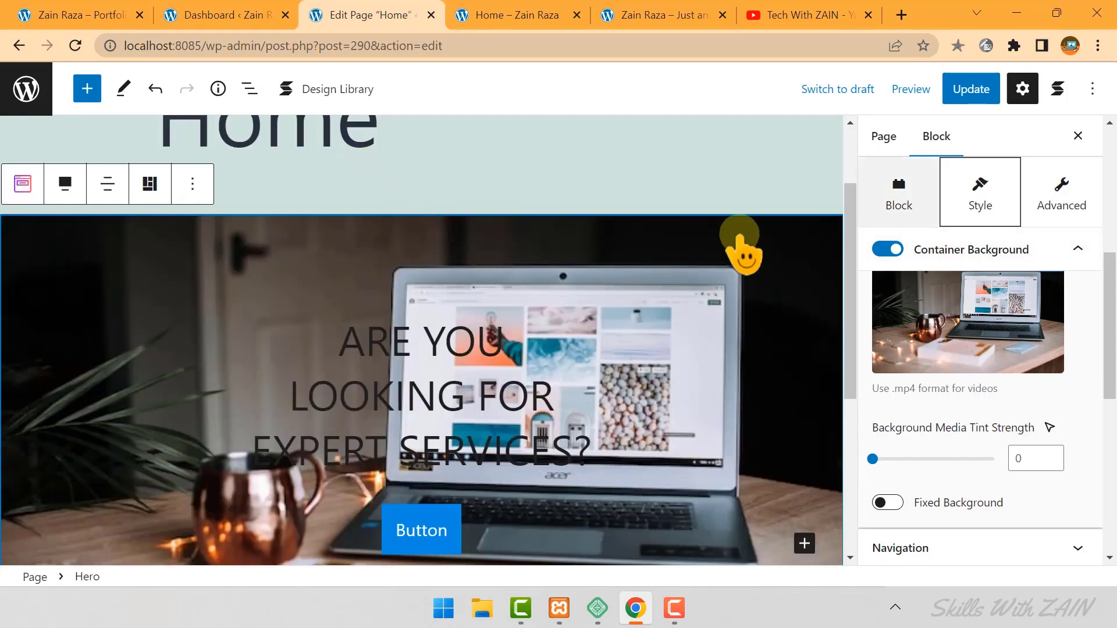
scroll(971, 264, down, 3)
scroll(969, 259, up, 3)
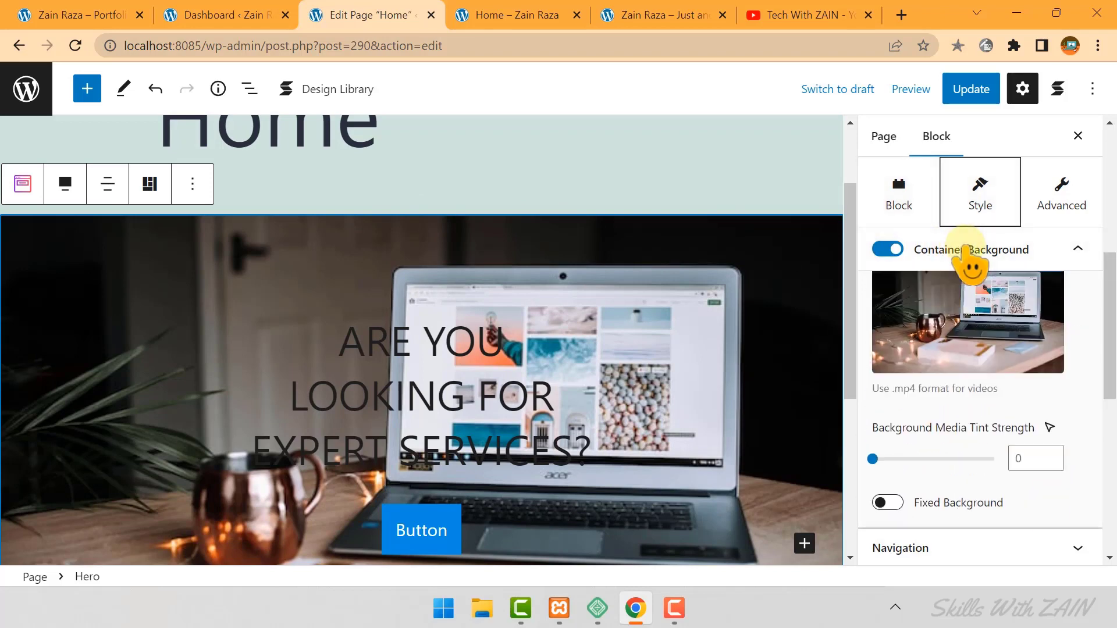
scroll(983, 269, up, 3)
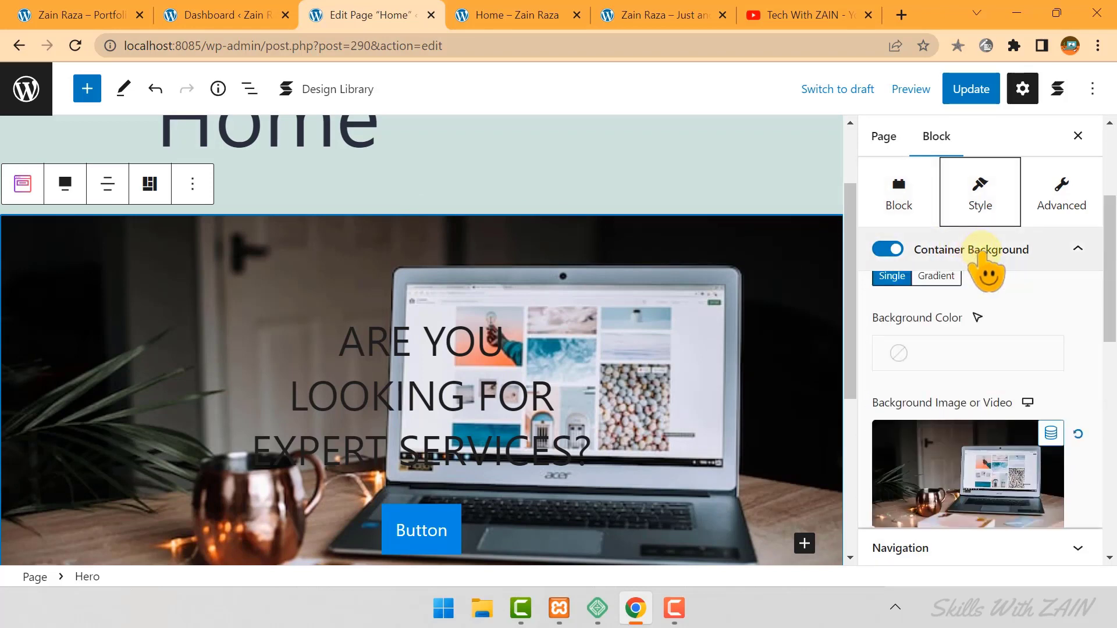
scroll(989, 274, down, 2)
click(949, 396)
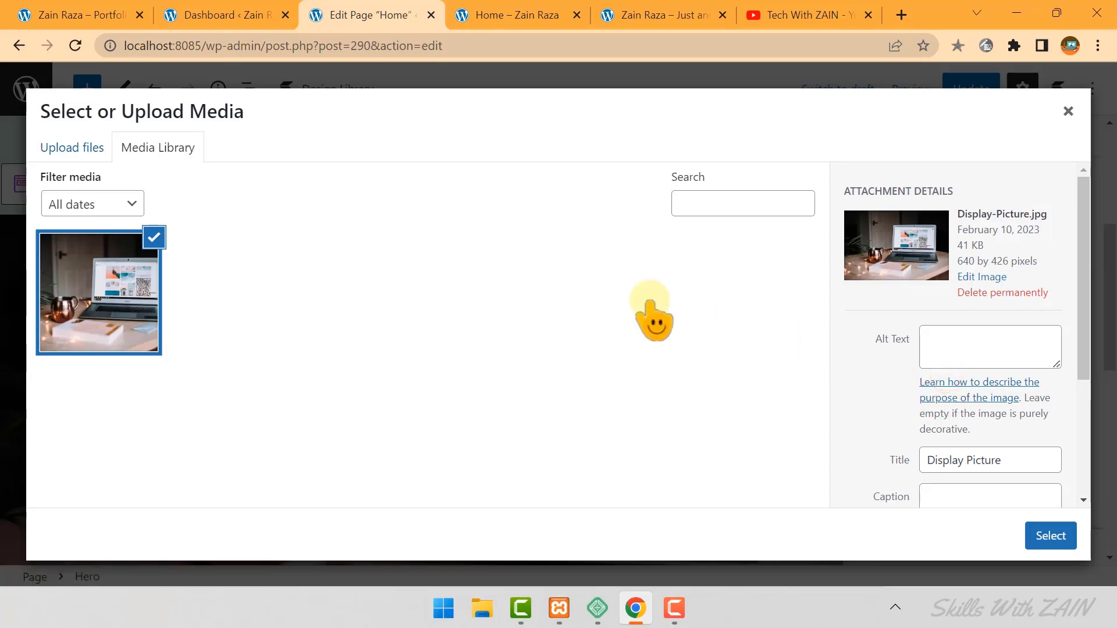
click(86, 150)
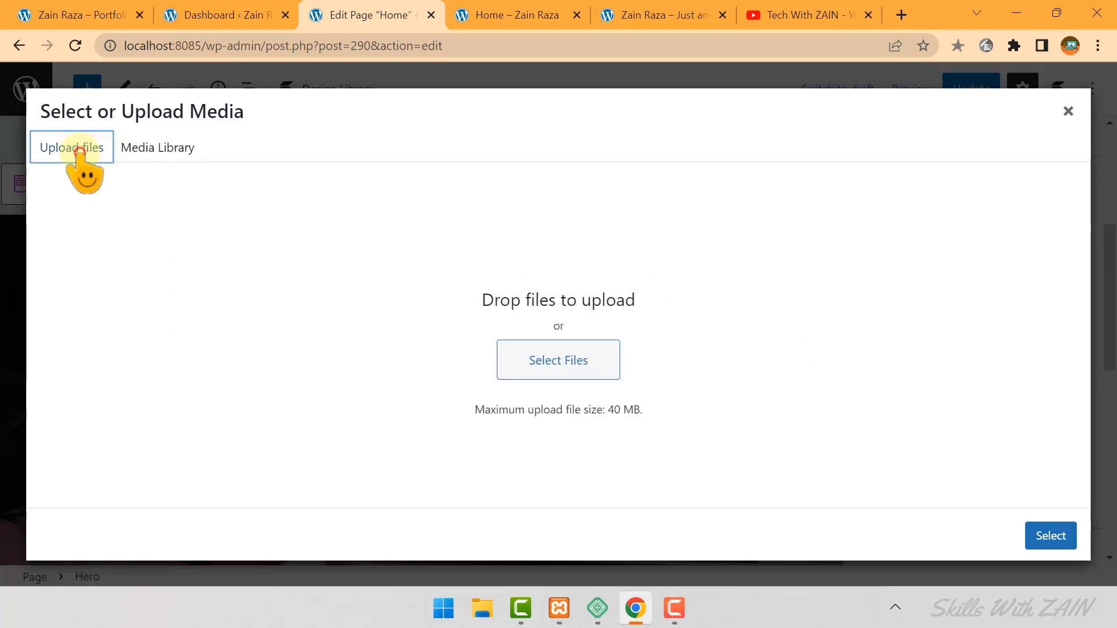
click(555, 371)
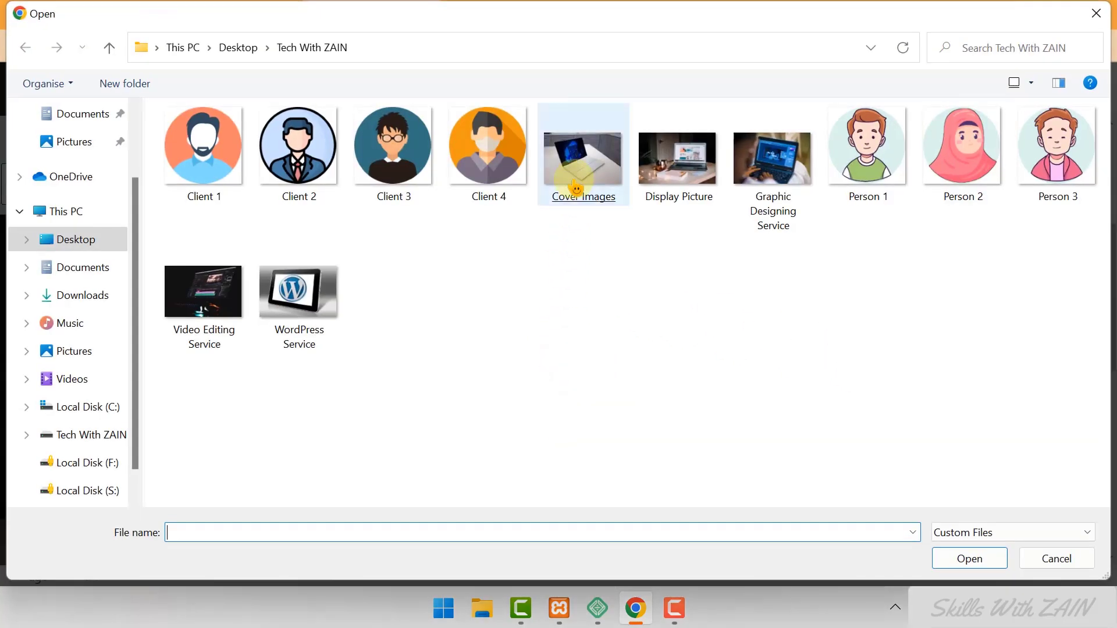
double_click(575, 187)
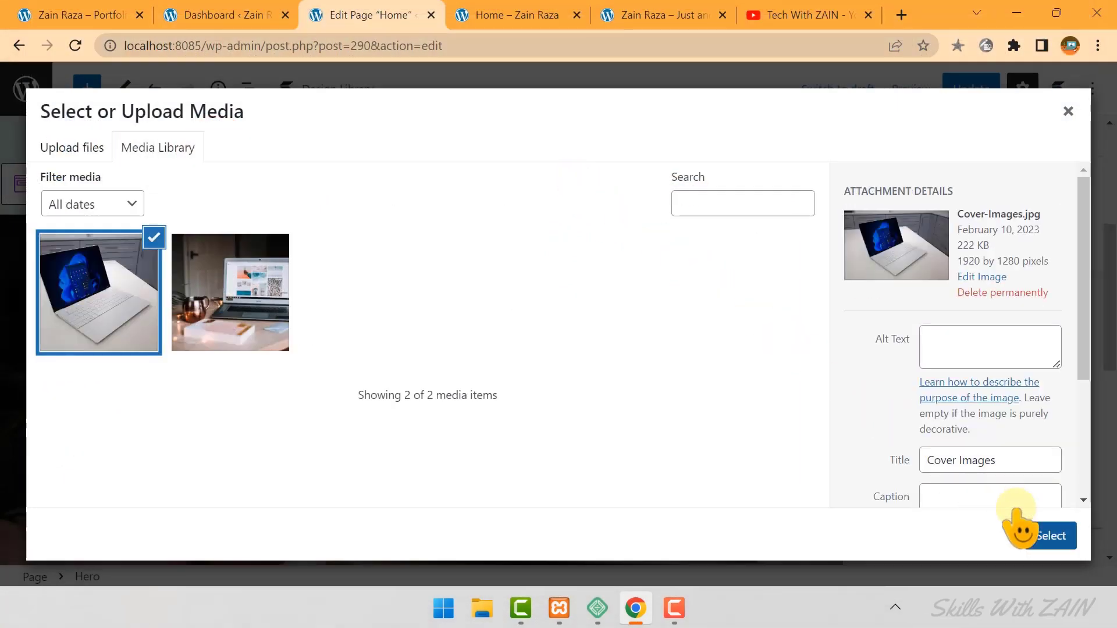
click(1051, 536)
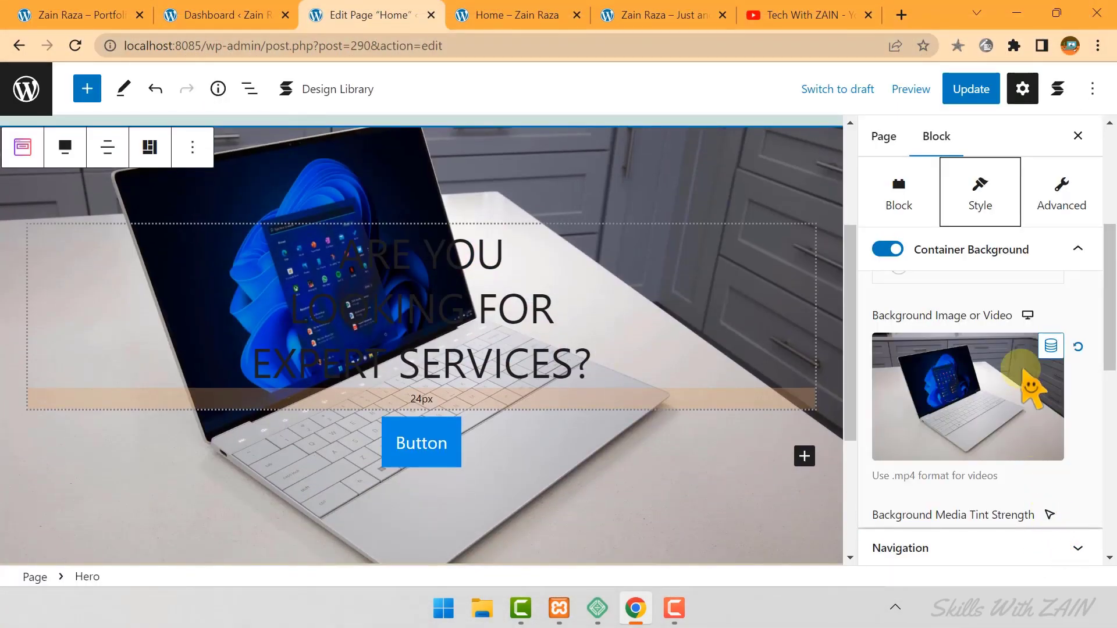
Update the Home page and reload its live view to examine the new hero background.
scroll(1024, 378, down, 2)
click(971, 89)
click(528, 13)
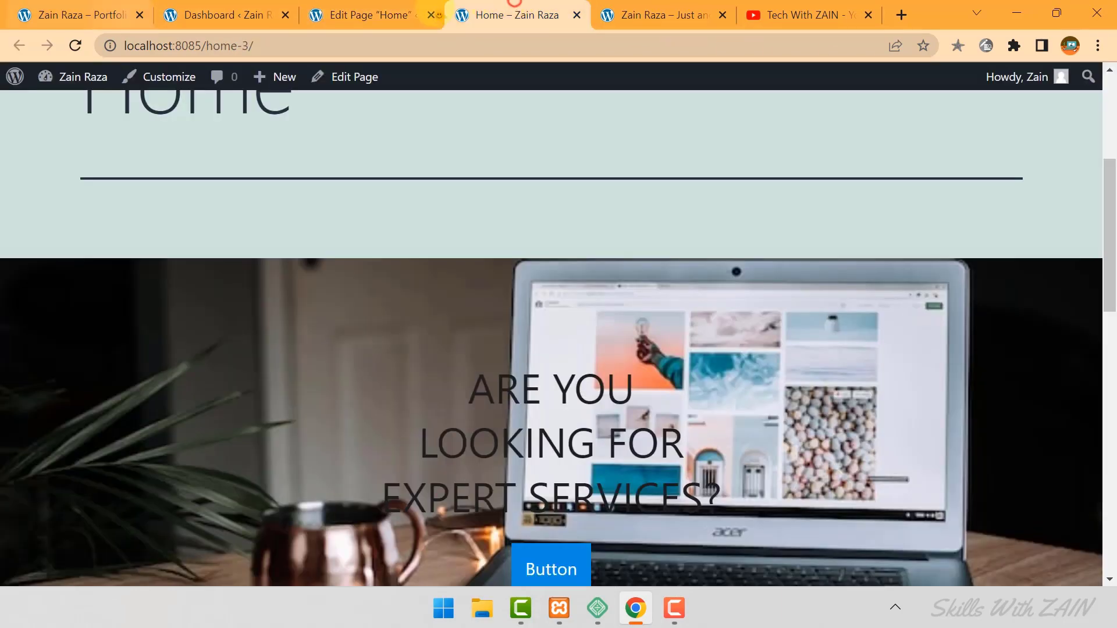
click(75, 46)
scroll(34, 297, down, 2)
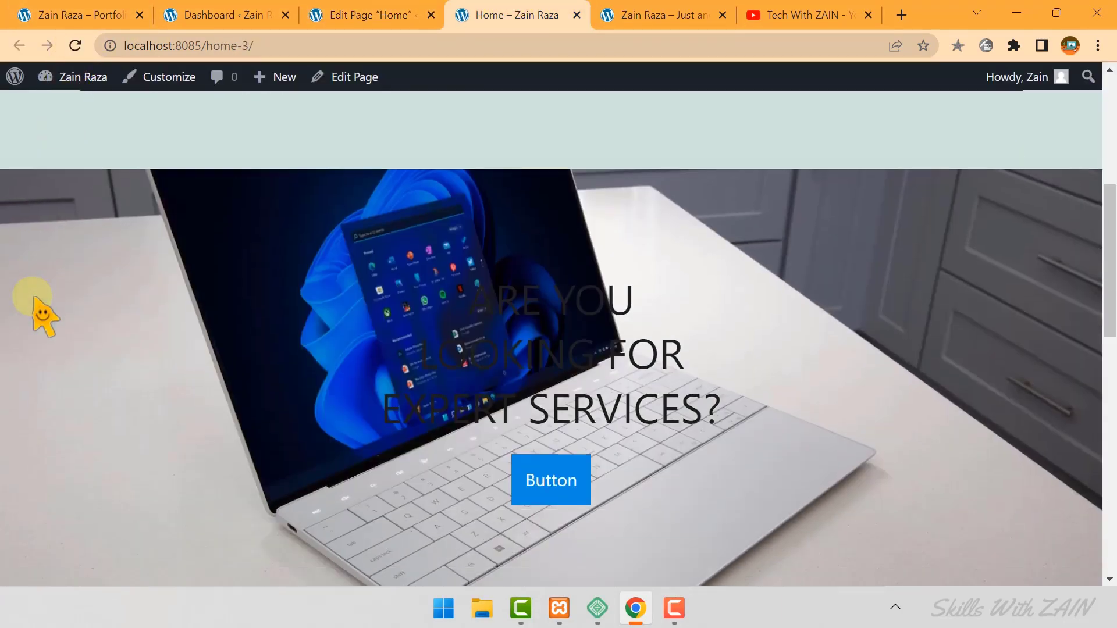
scroll(43, 314, down, 2)
scroll(80, 280, up, 2)
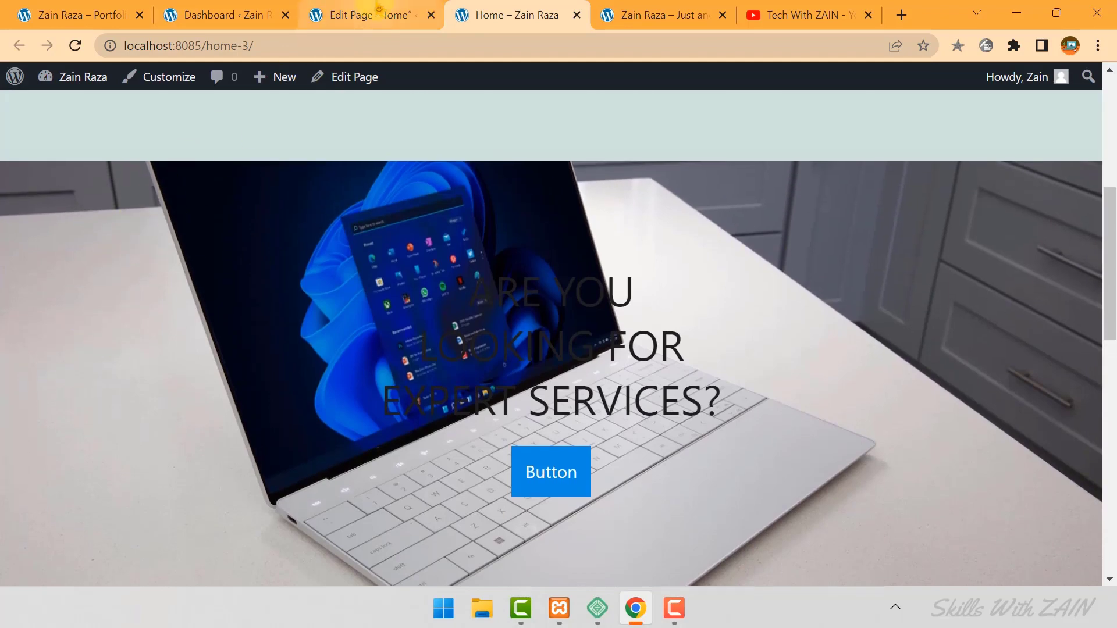
Select the Hero block's heading in the editor and compare its text styling with the example site's heading.
click(347, 15)
scroll(357, 267, down, 2)
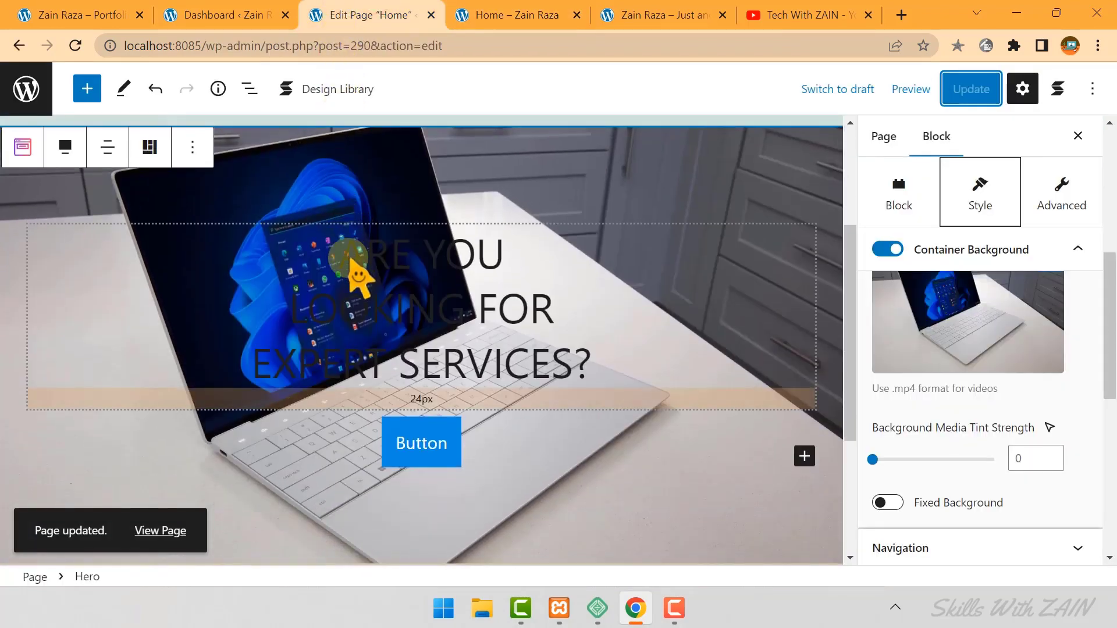
drag(343, 256, 573, 367)
click(579, 347)
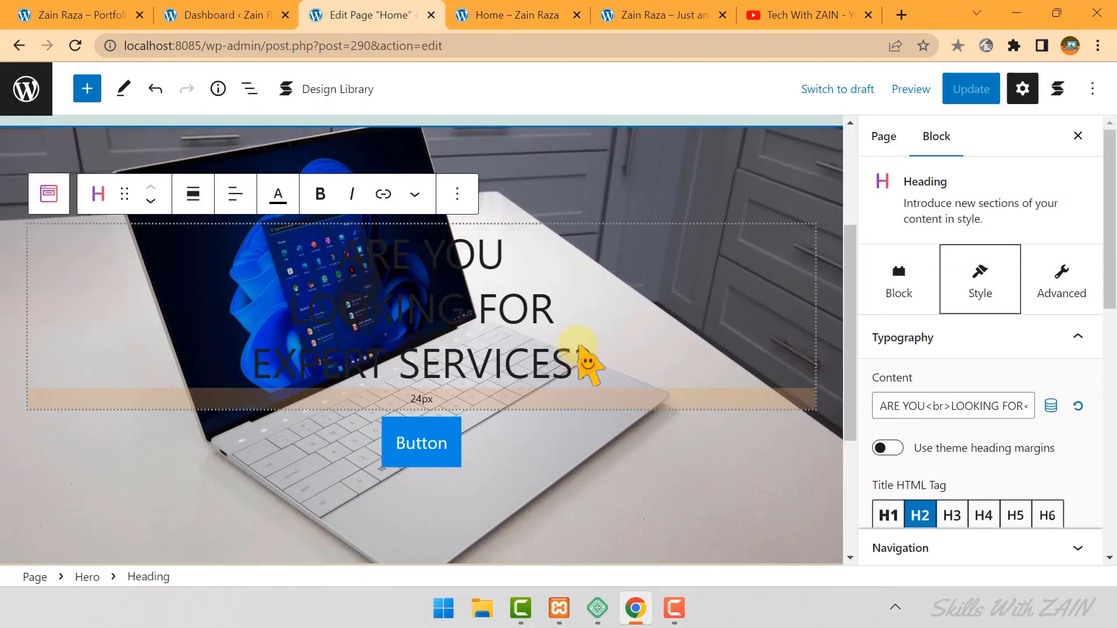
click(79, 15)
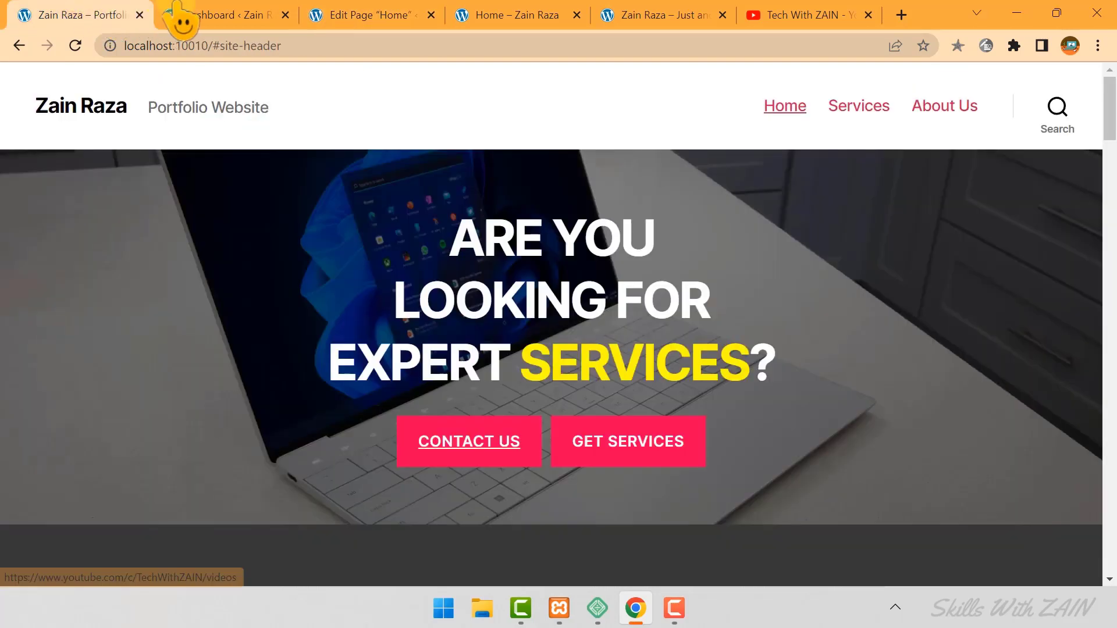
click(242, 13)
click(360, 13)
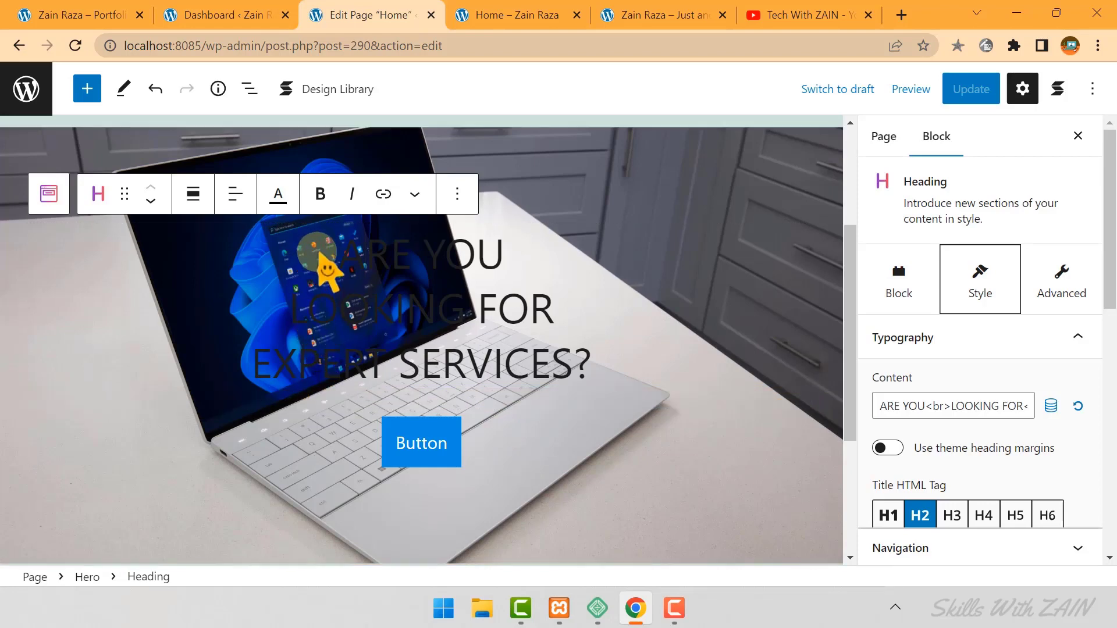
Make the entire hero heading "ARE YOU LOOKING FOR EXPERT SERVICES?" bold.
scroll(951, 372, down, 2)
scroll(951, 372, up, 2)
drag(335, 262, 602, 373)
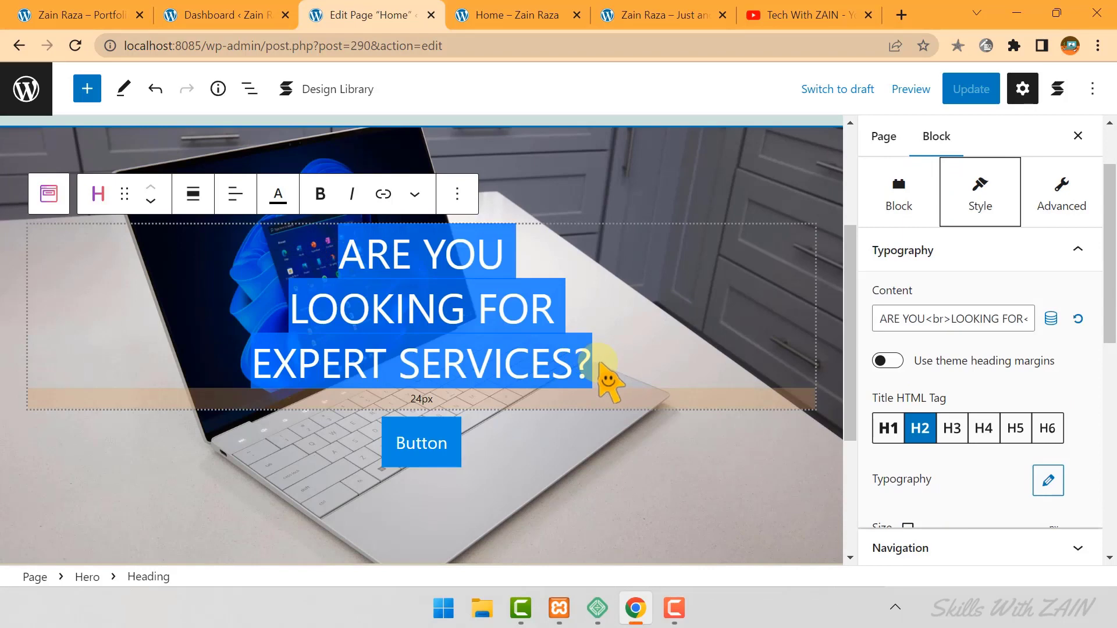
click(321, 194)
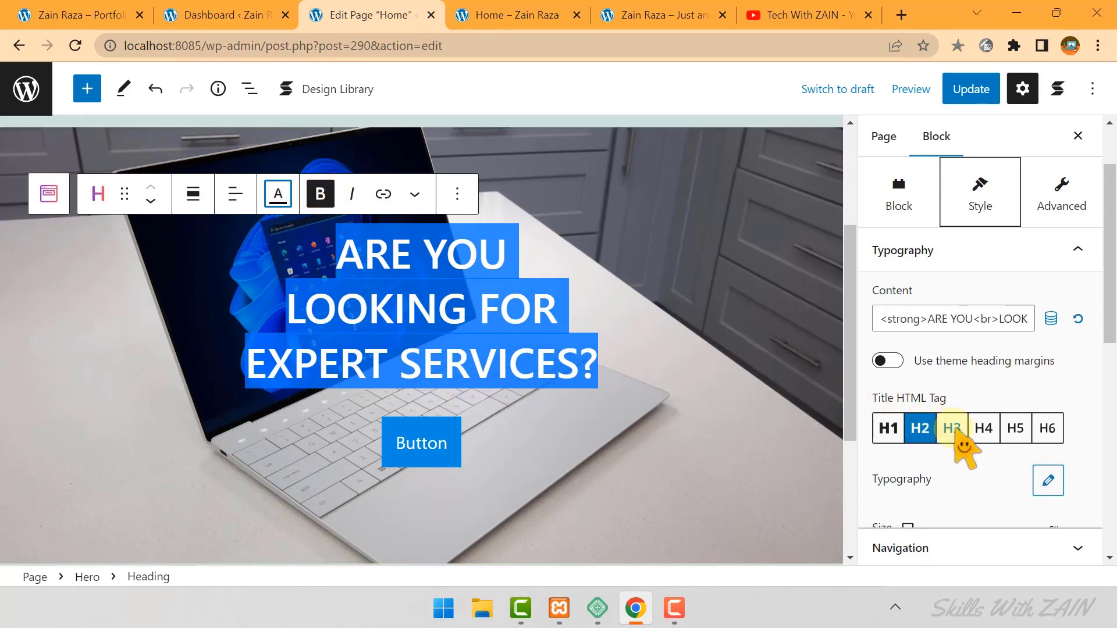
Compare the H1 to H4 title HTML tags on the hero heading and set it to H1.
scroll(955, 430, up, 1)
scroll(954, 431, down, 2)
scroll(954, 430, up, 1)
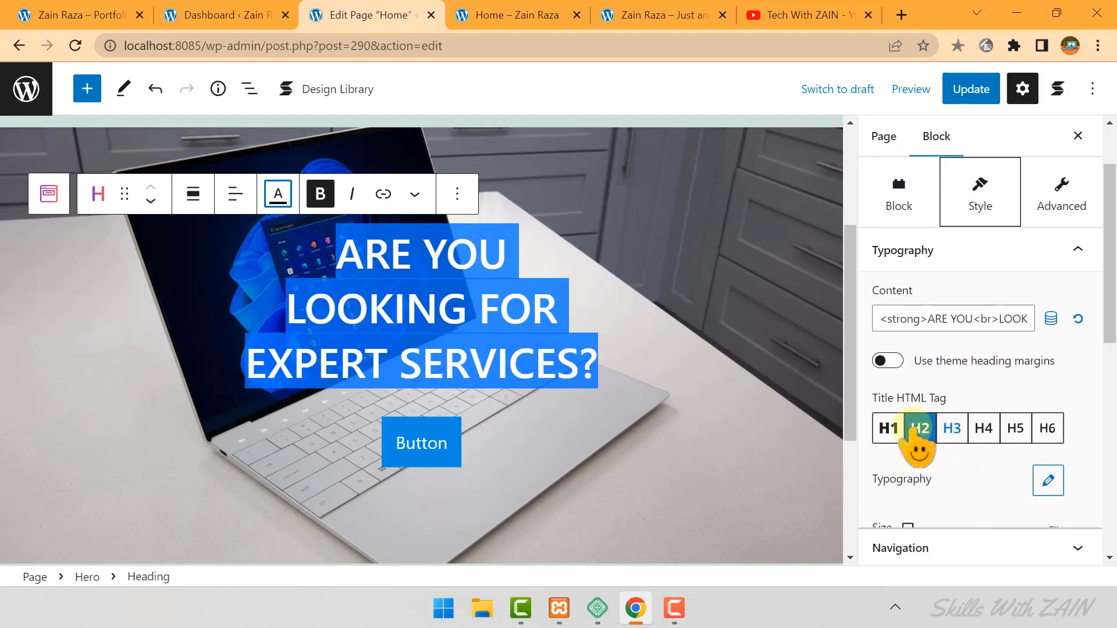
click(886, 429)
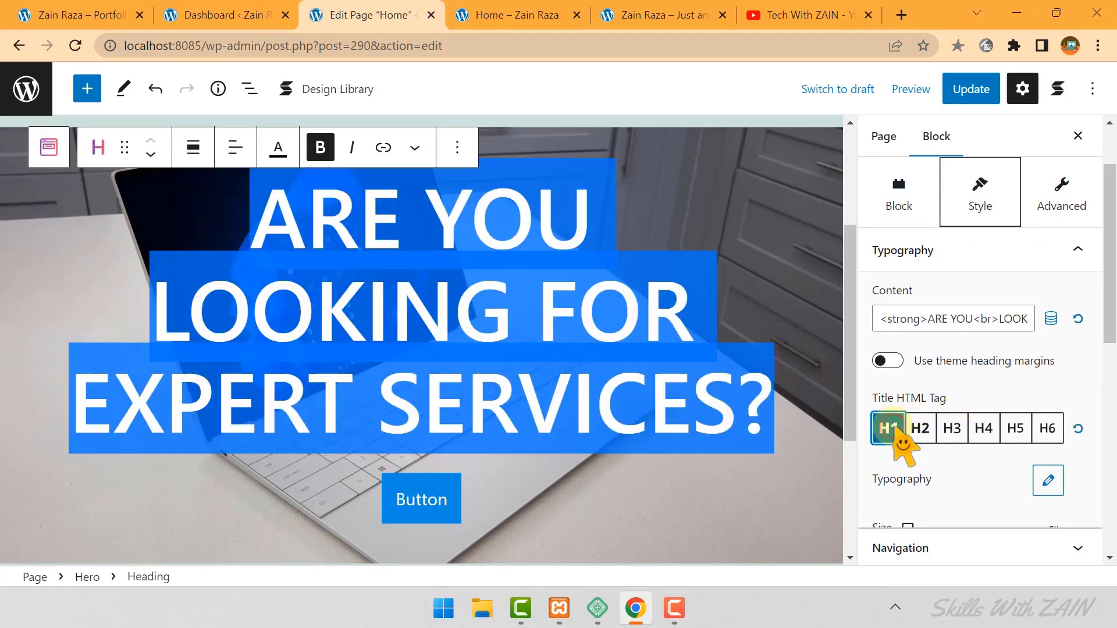
click(952, 428)
click(984, 428)
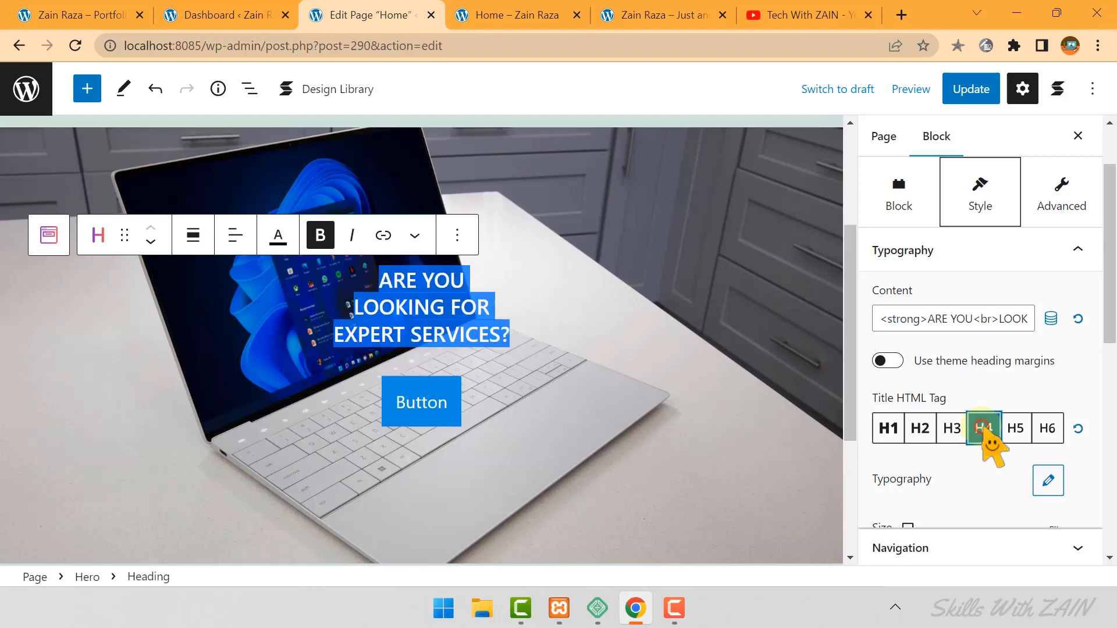
click(938, 428)
click(930, 428)
click(890, 430)
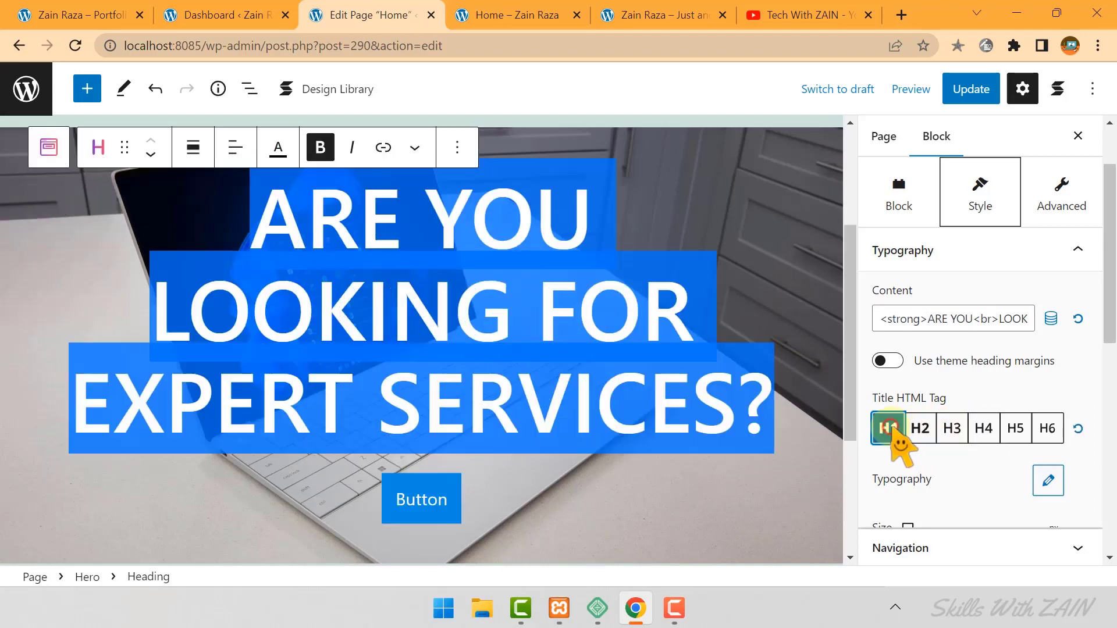
Set the entire hero heading's text color to White (FFFFFF) and compare it with the example site's hero heading.
click(405, 348)
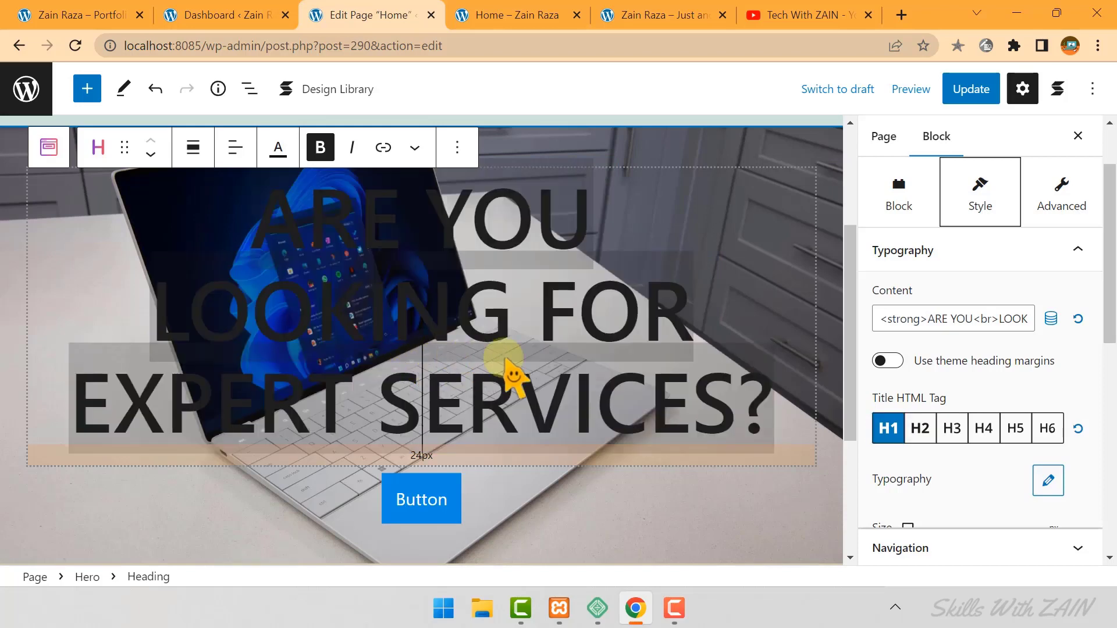
click(770, 387)
drag(251, 290, 207, 220)
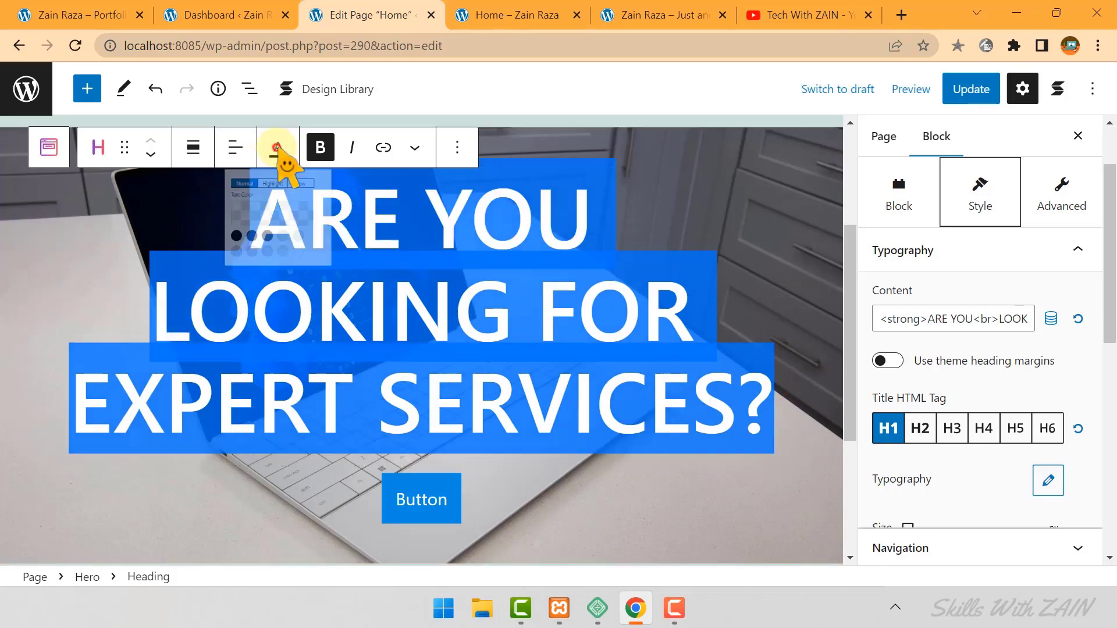
click(280, 150)
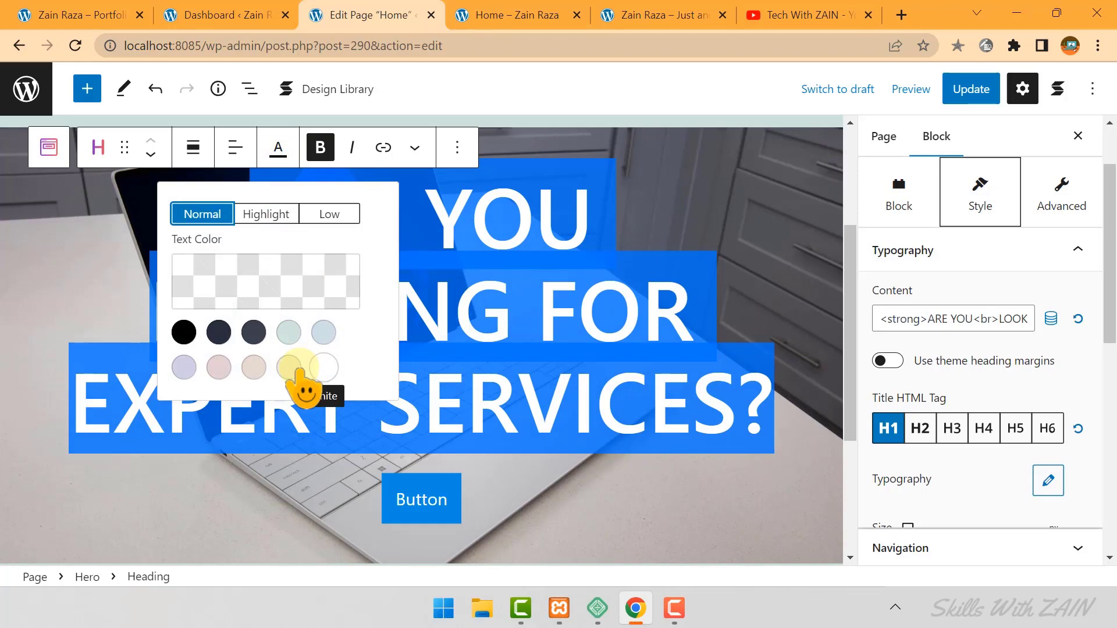
click(324, 367)
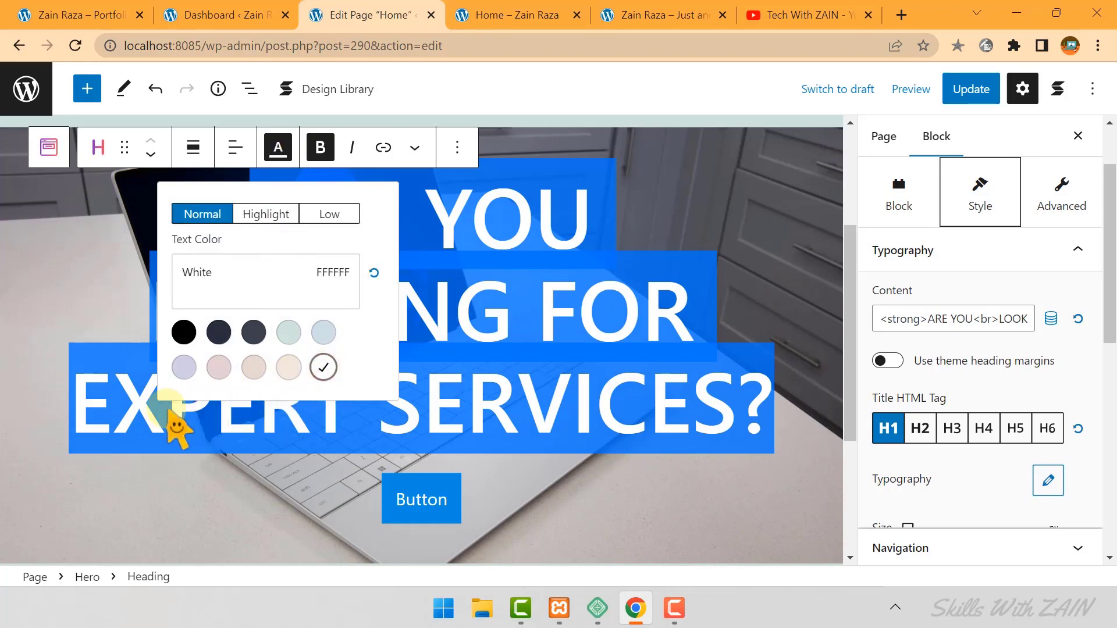
click(106, 423)
click(26, 12)
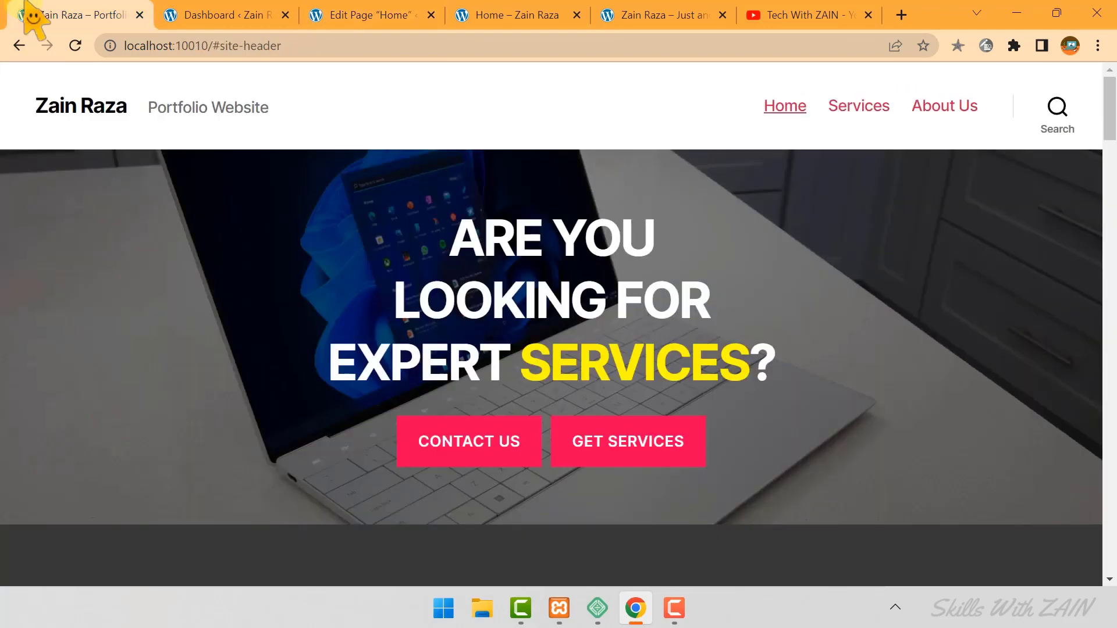
Give the word "SERVICES" in the Home page's hero heading the custom golden-yellow text color E6BD0C.
key(ctrl+3)
drag(393, 397, 740, 398)
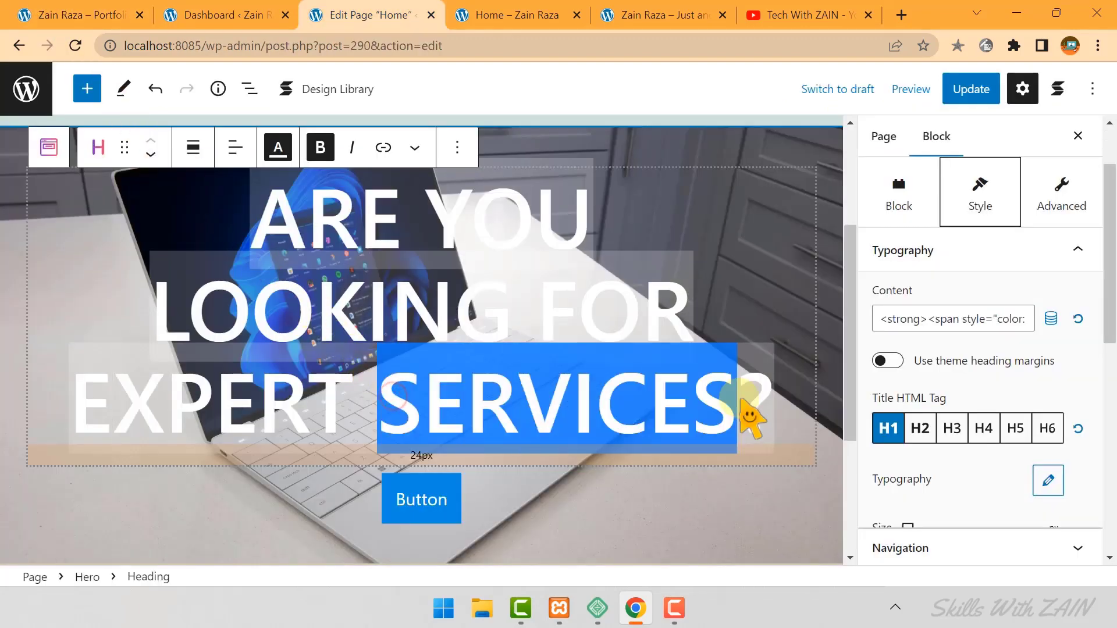
click(741, 422)
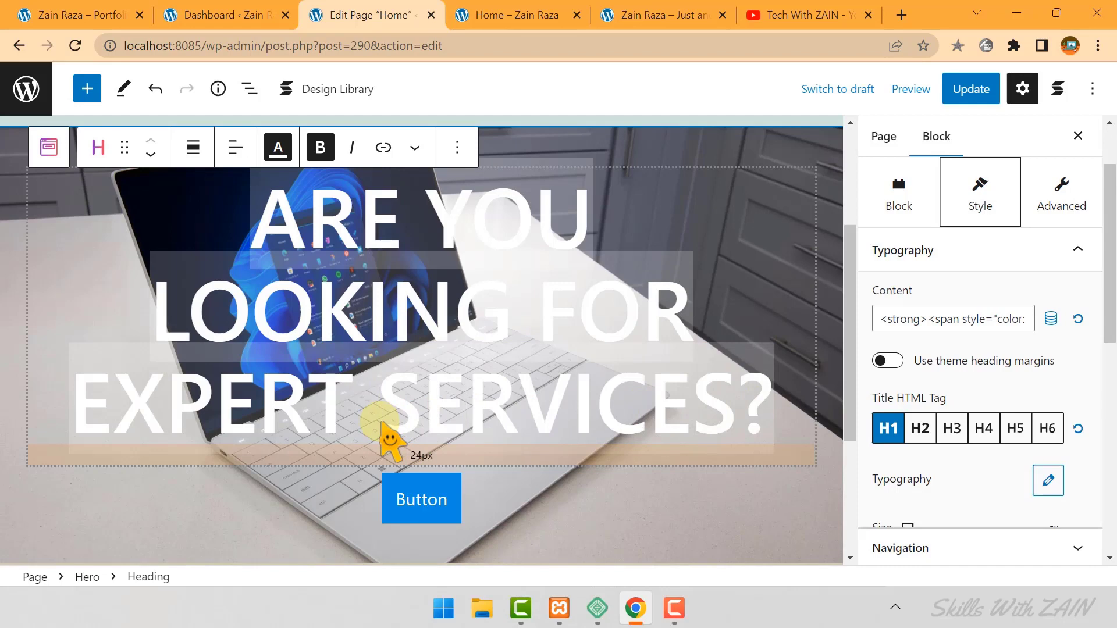
double_click(465, 409)
key(Left)
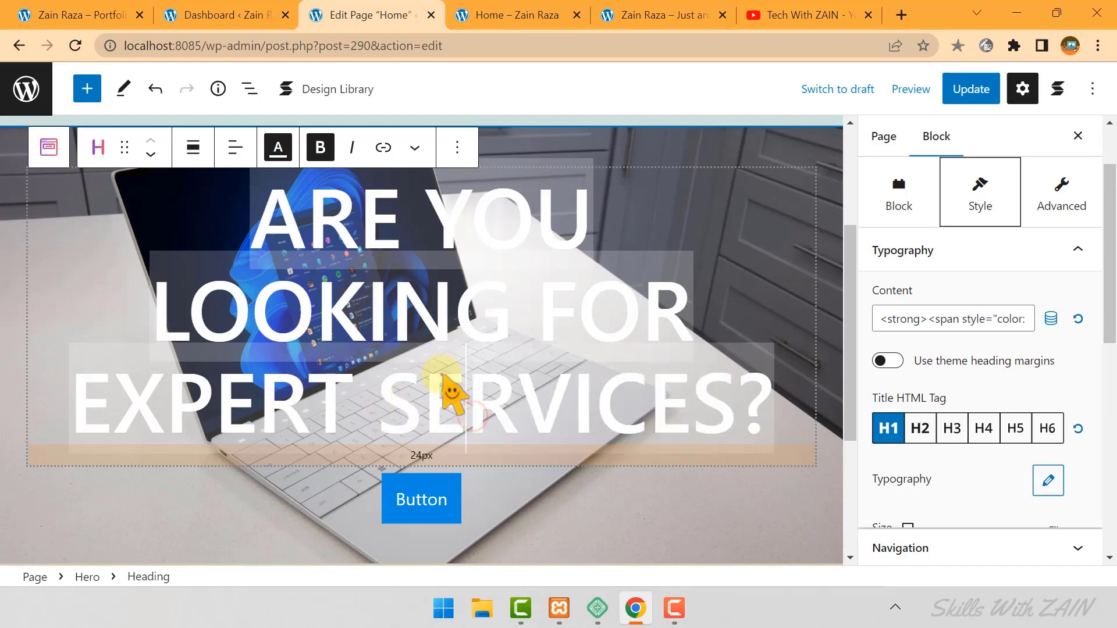
key(shift+Right)
key(shift+Right)
key(shift+Right)
key(shift+Right)
key(shift+Right)
key(shift+Right)
key(shift+Right)
key(shift+Right)
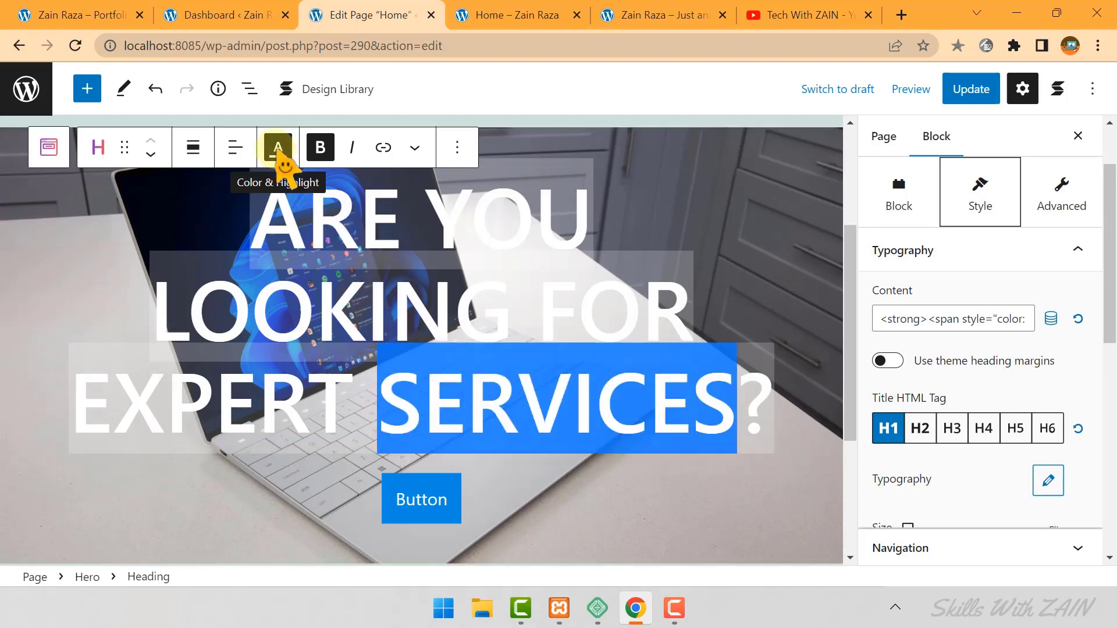
click(277, 153)
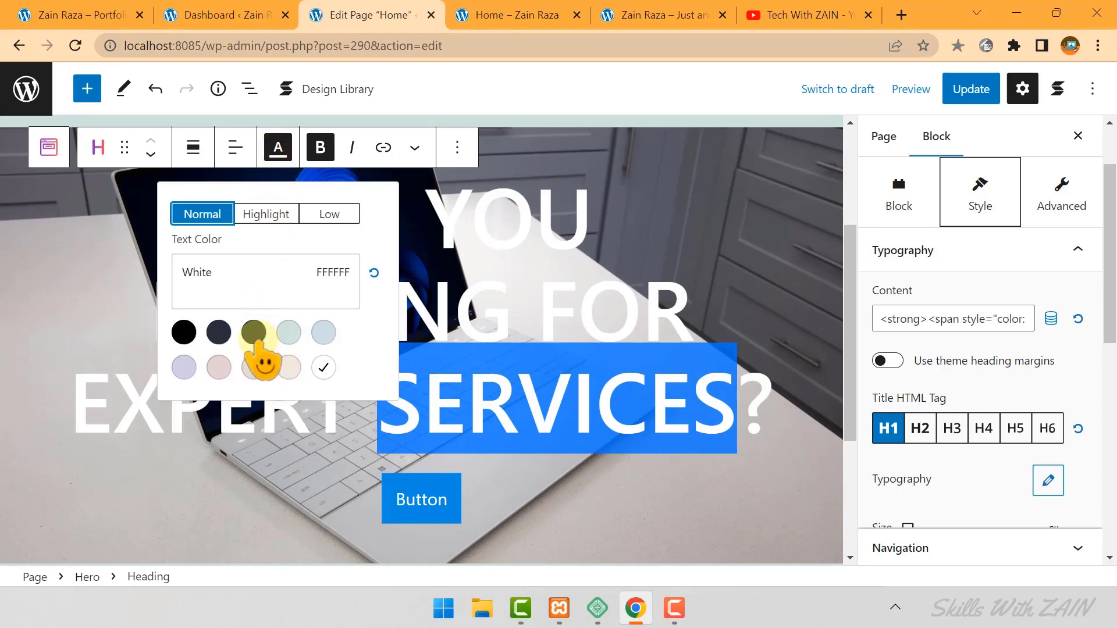
click(220, 288)
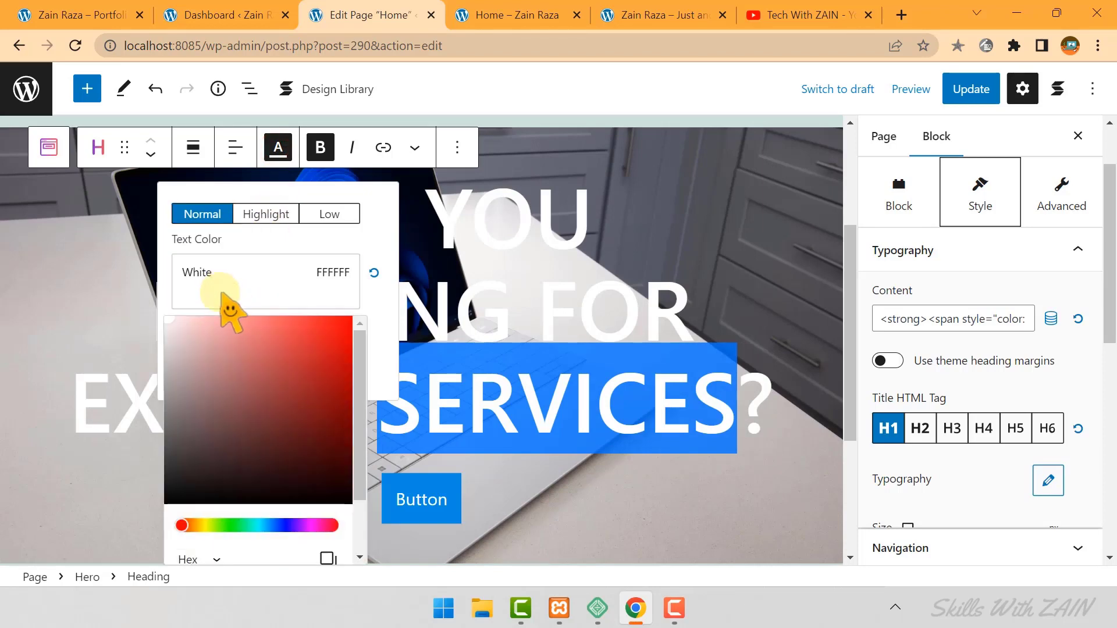
click(200, 525)
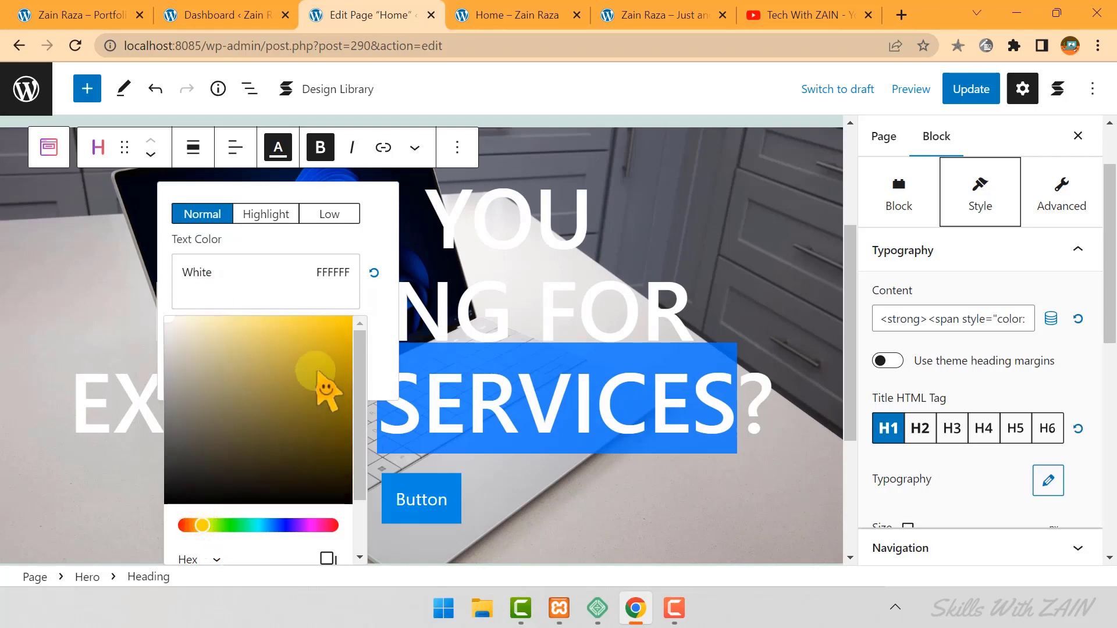
drag(317, 372, 340, 336)
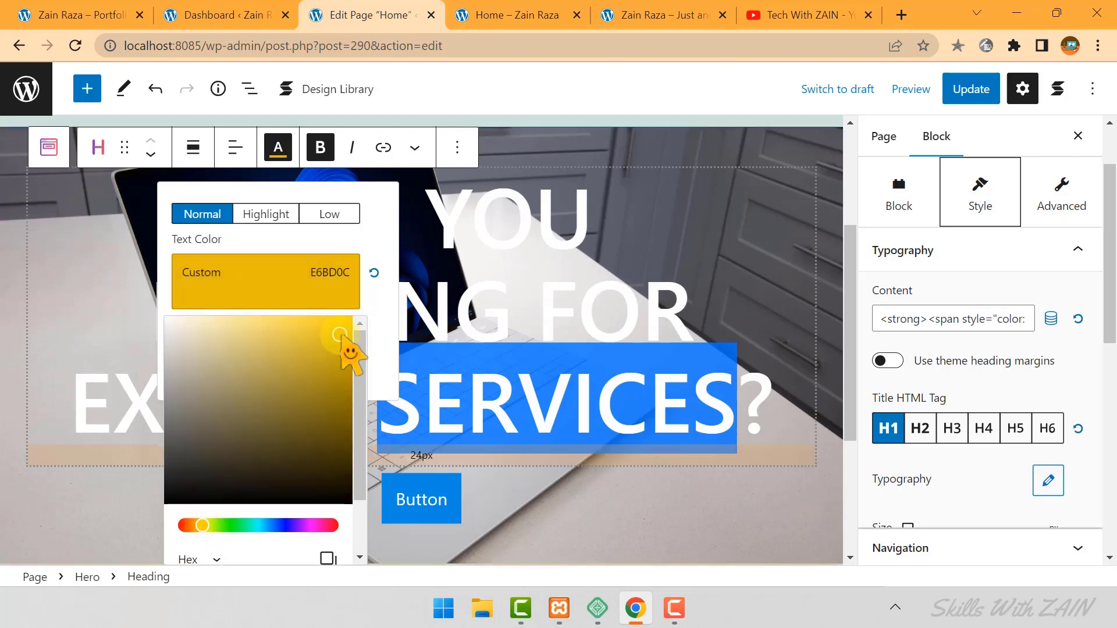
click(505, 281)
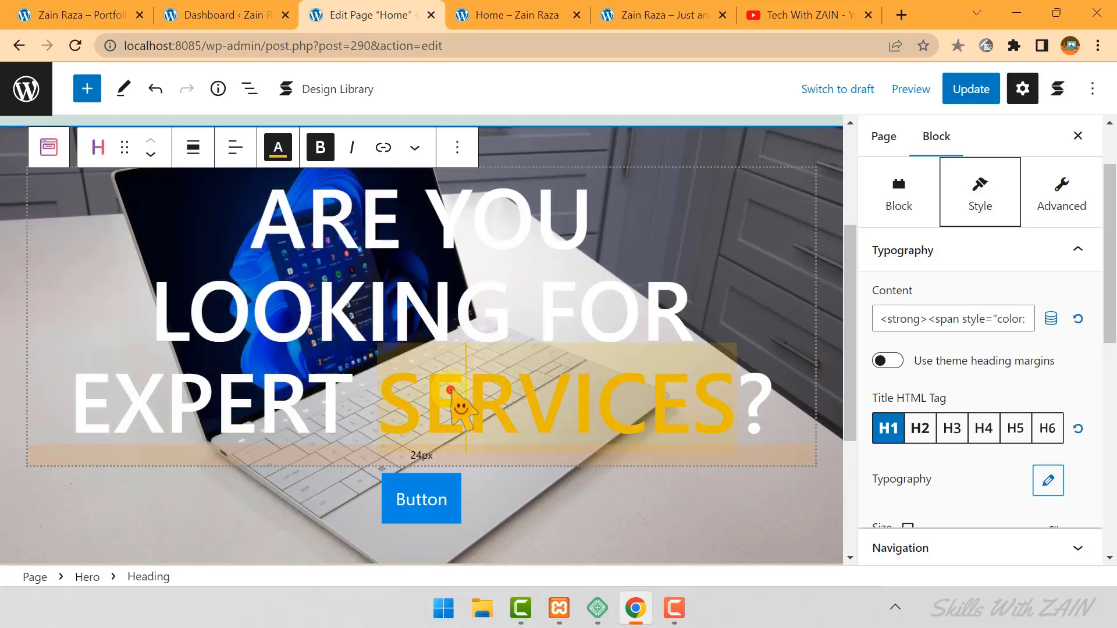
Brighten the text color of "SERVICES" in the hero heading to the custom yellow FFD30C.
double_click(419, 372)
click(278, 147)
click(262, 279)
click(341, 318)
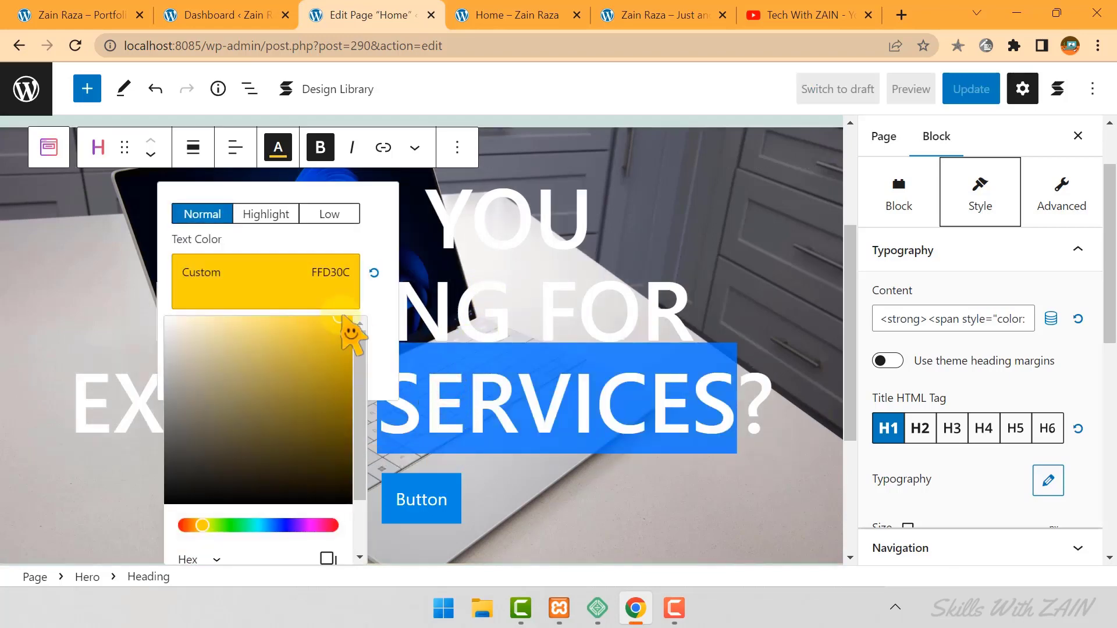
click(498, 285)
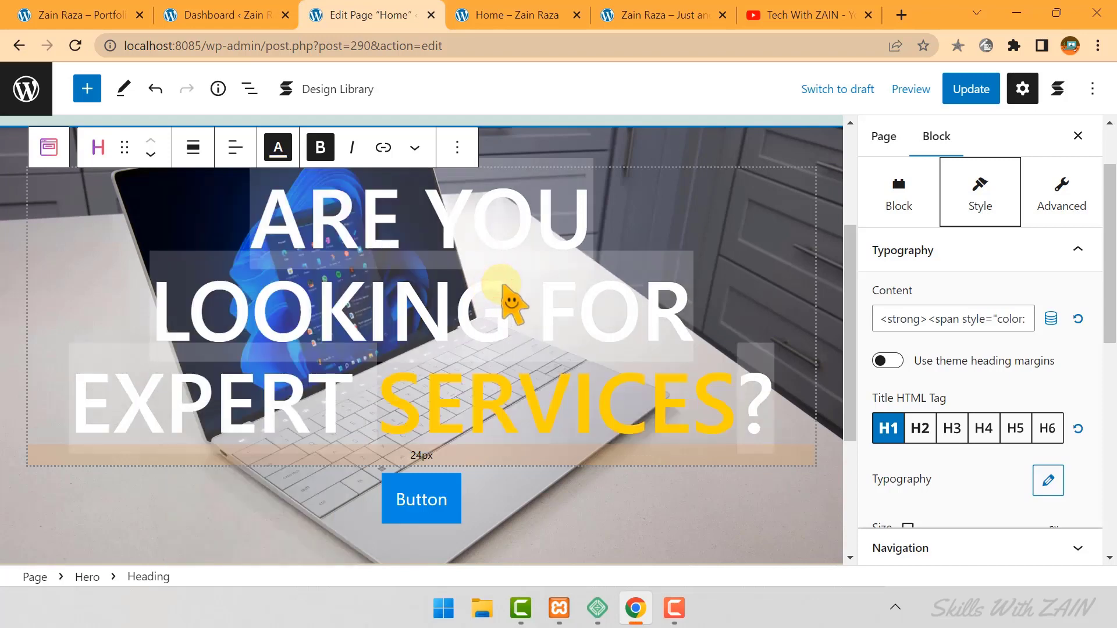
Update the Home page and reload its published view, closing the spare site tab beside it.
click(972, 92)
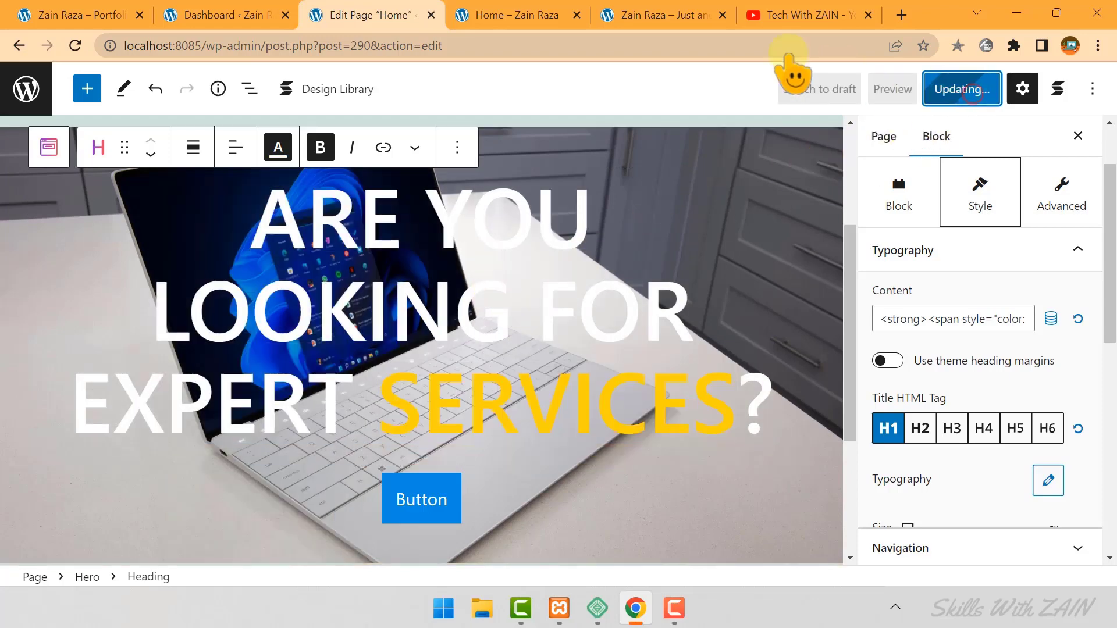
click(541, 13)
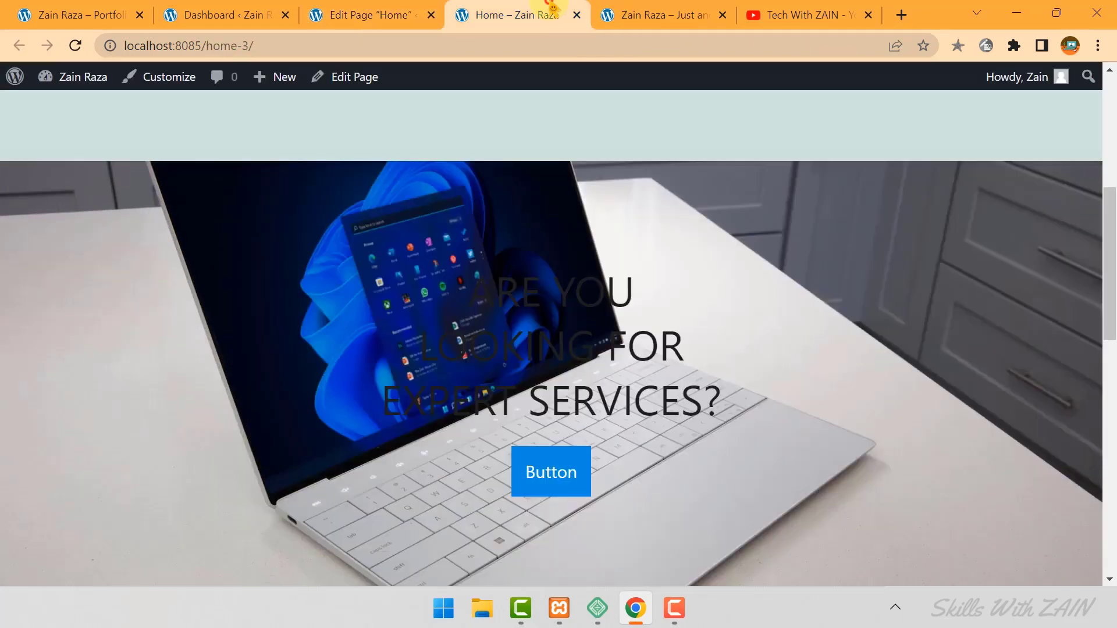
click(67, 47)
click(723, 14)
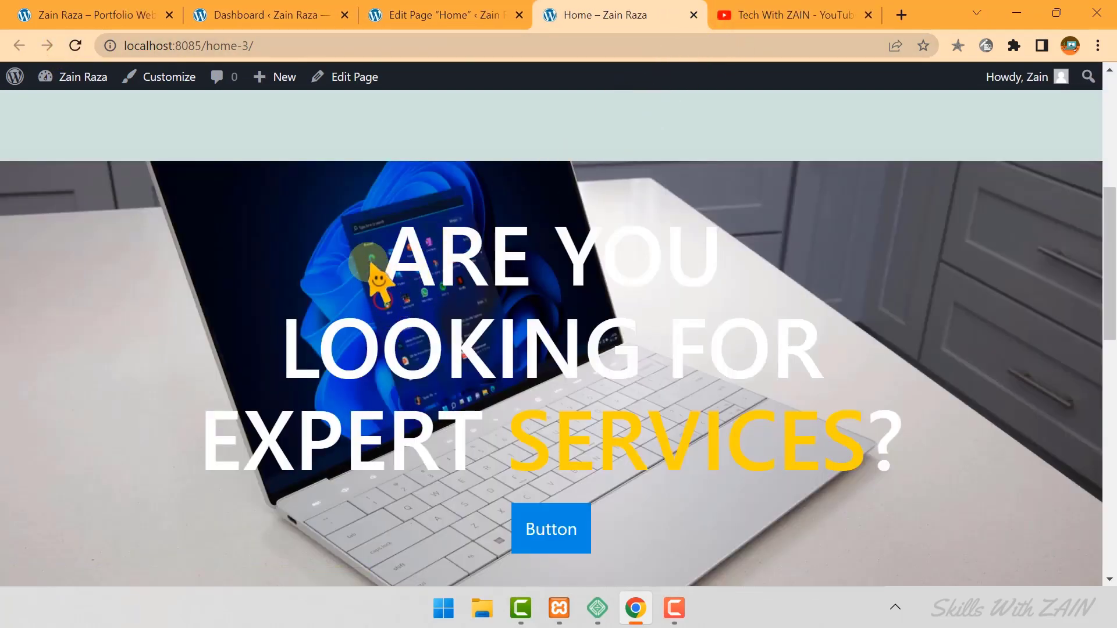
Compare the published Home page's hero heading with the hero section of the reference portfolio site.
drag(375, 273, 847, 374)
click(836, 361)
drag(511, 442, 993, 433)
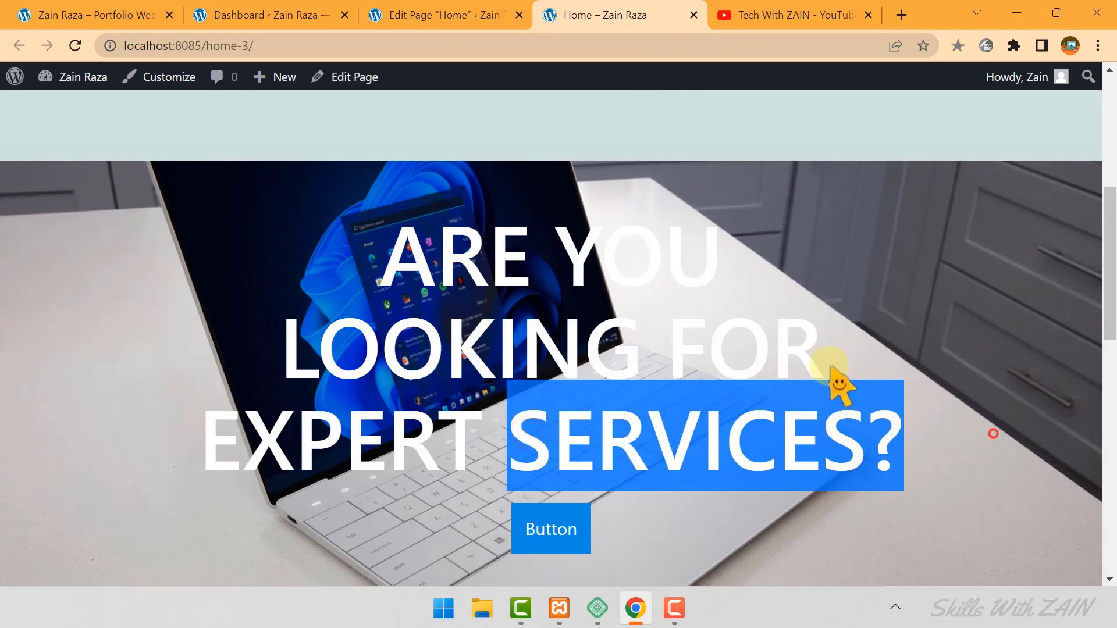
key(ctrl+shift+Tab)
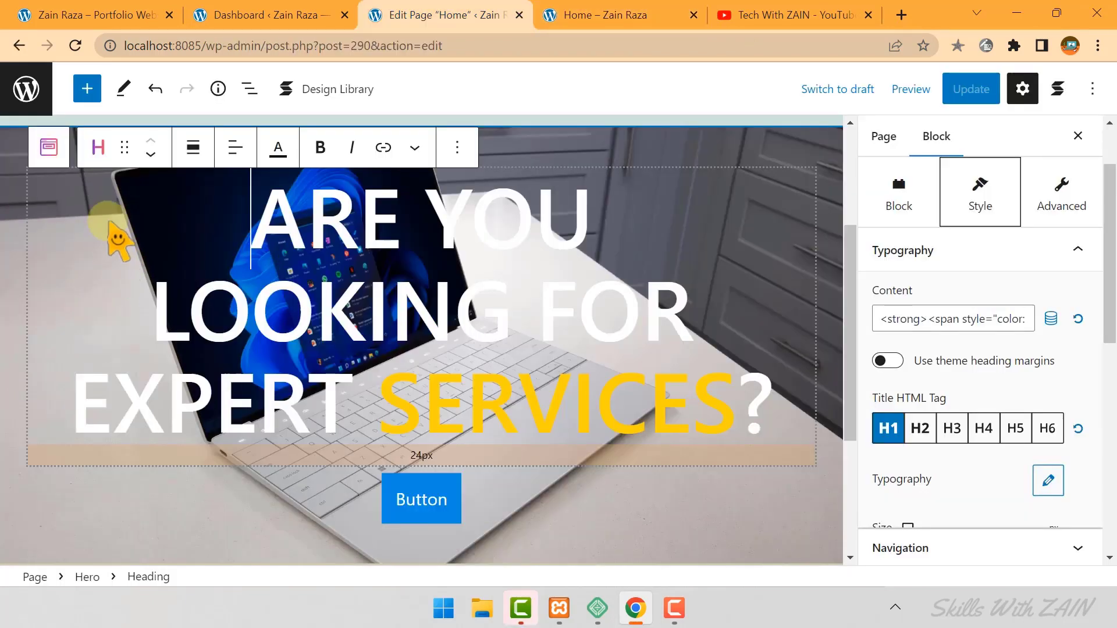
click(90, 14)
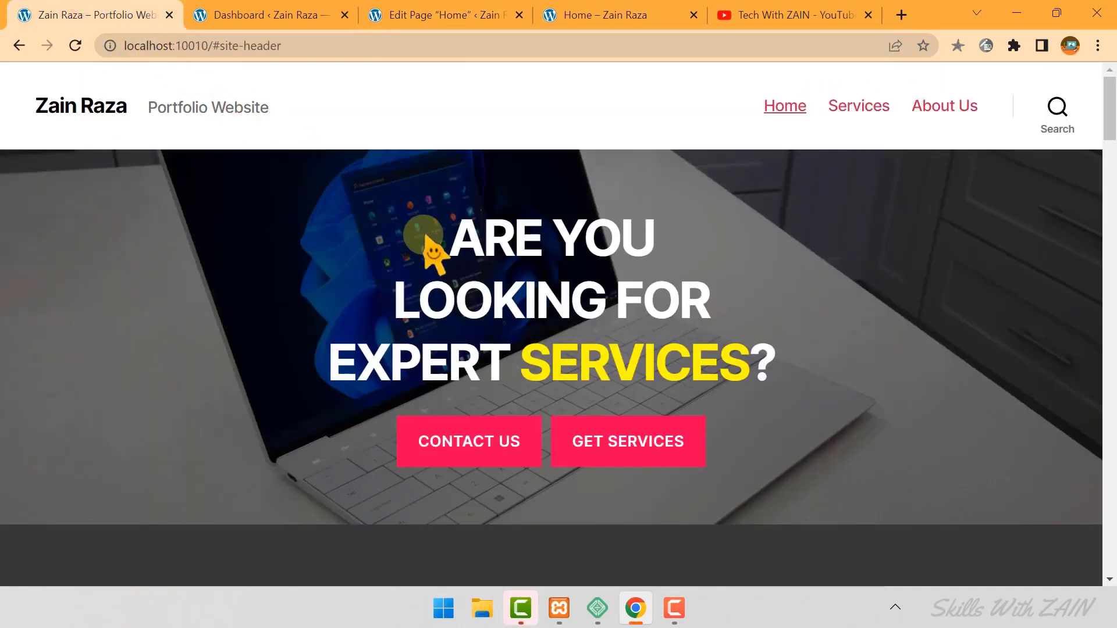
drag(428, 249, 766, 386)
click(816, 357)
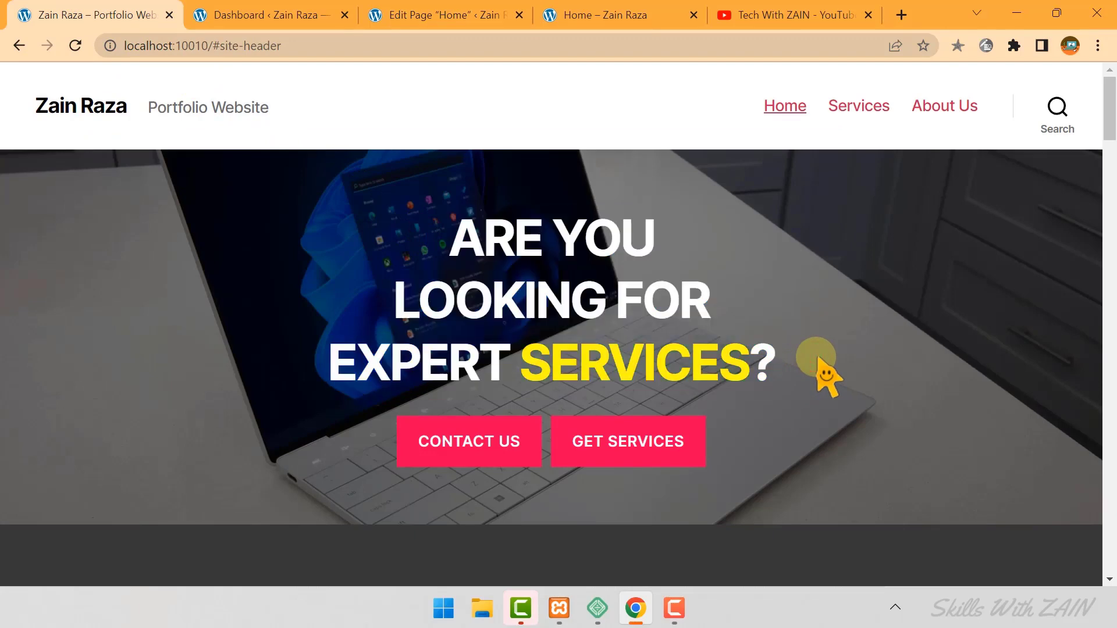
Set the container background color of the Home page's Hero block to Black in its style settings.
click(398, 13)
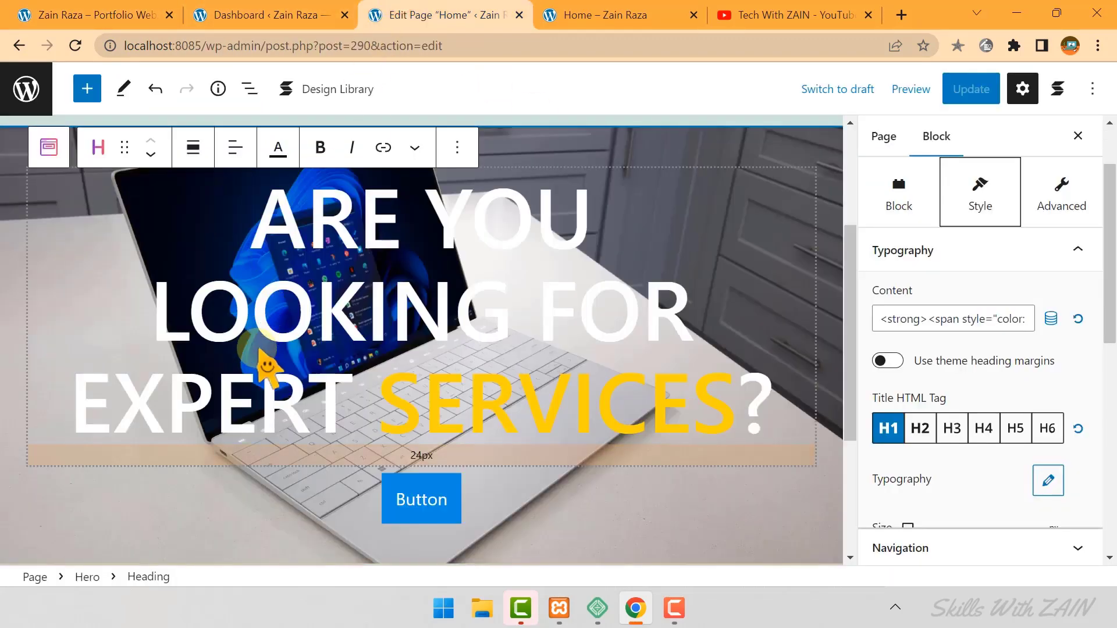
click(187, 242)
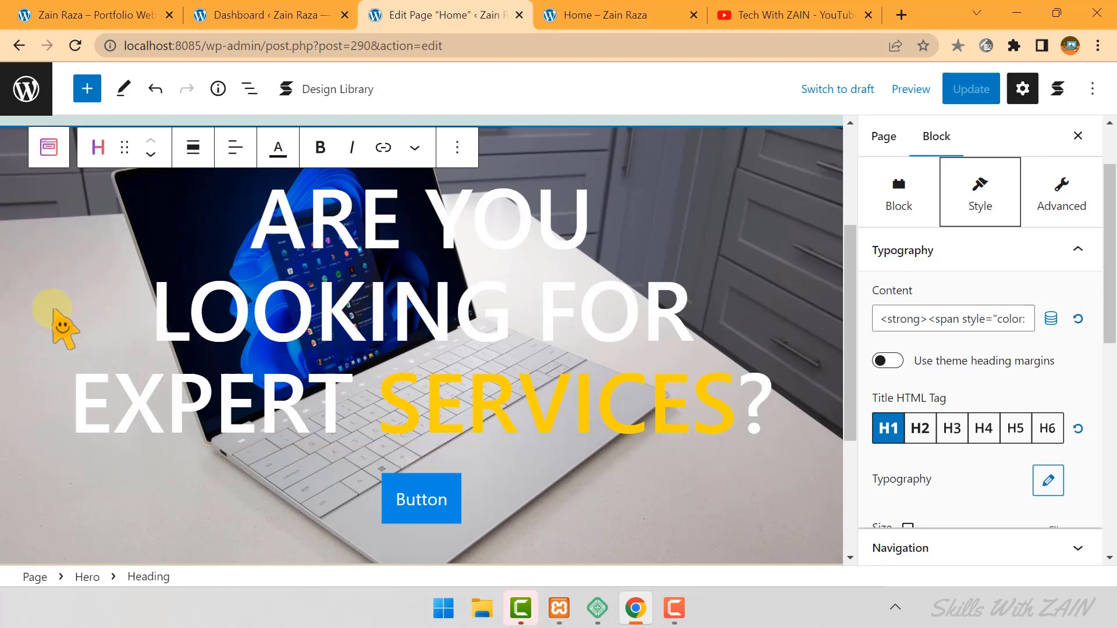
click(95, 369)
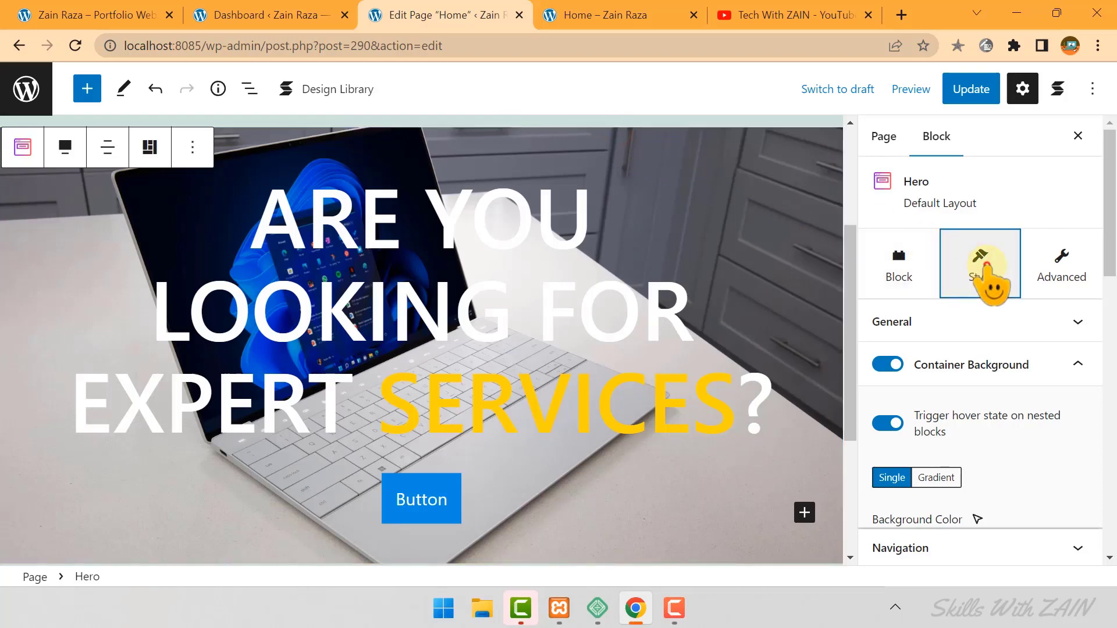
click(987, 268)
click(1010, 362)
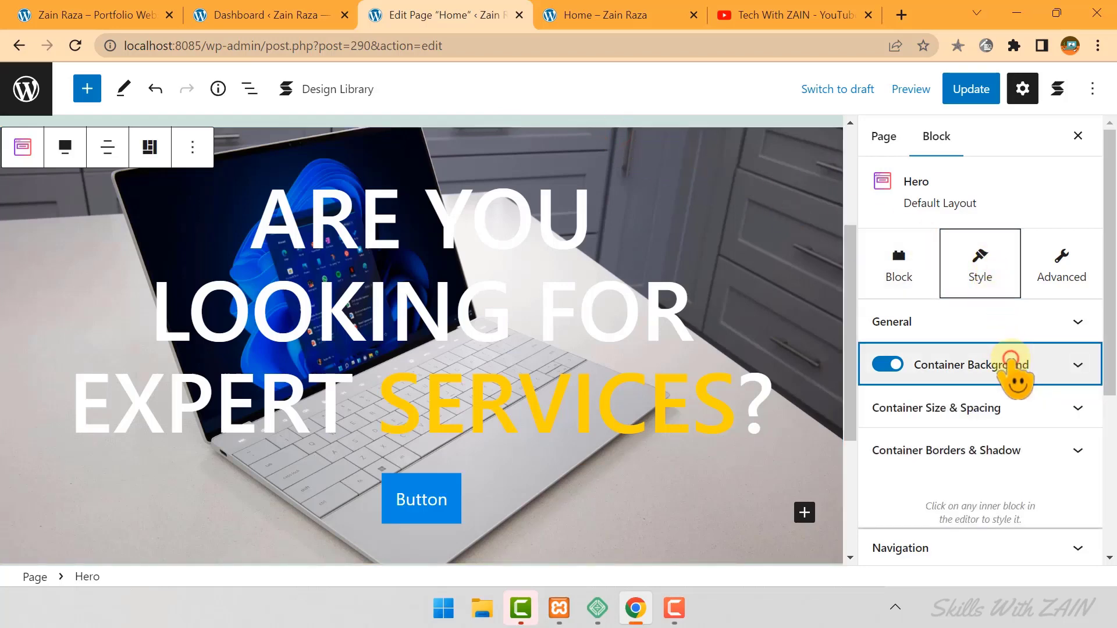
click(1011, 365)
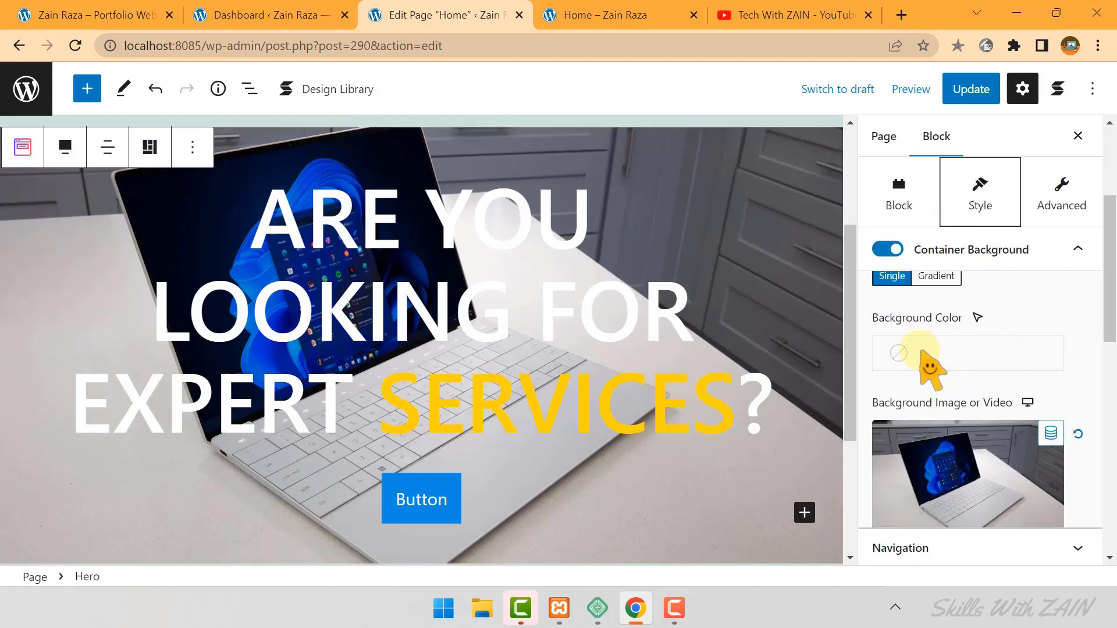
click(920, 352)
click(623, 428)
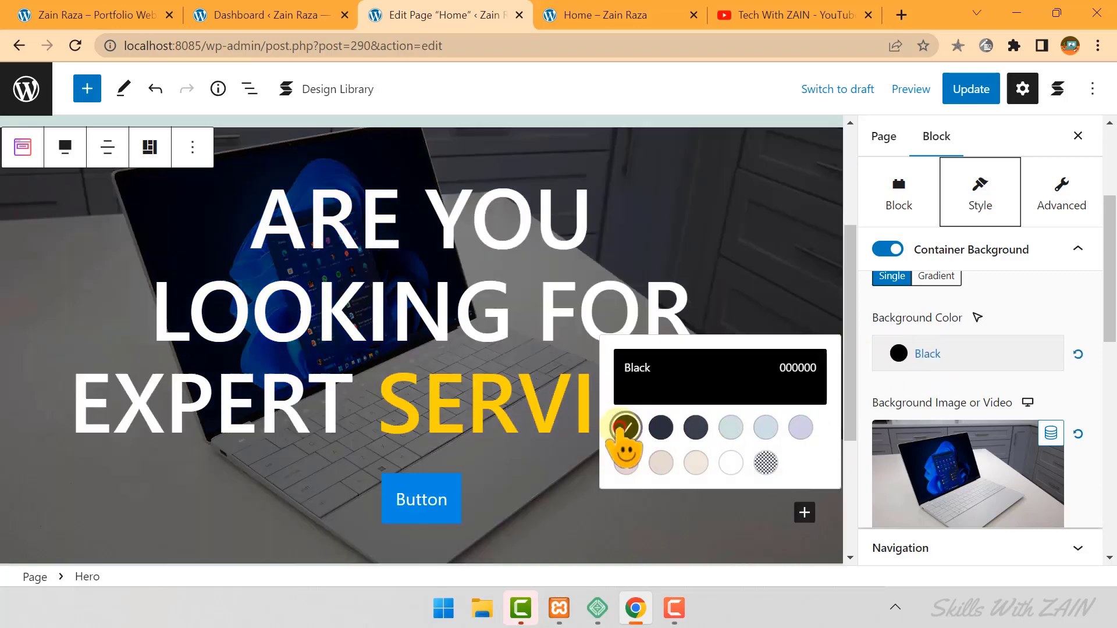
Try the Blue and neighbouring pastel presets as the Hero block's background color and return to Black.
click(765, 429)
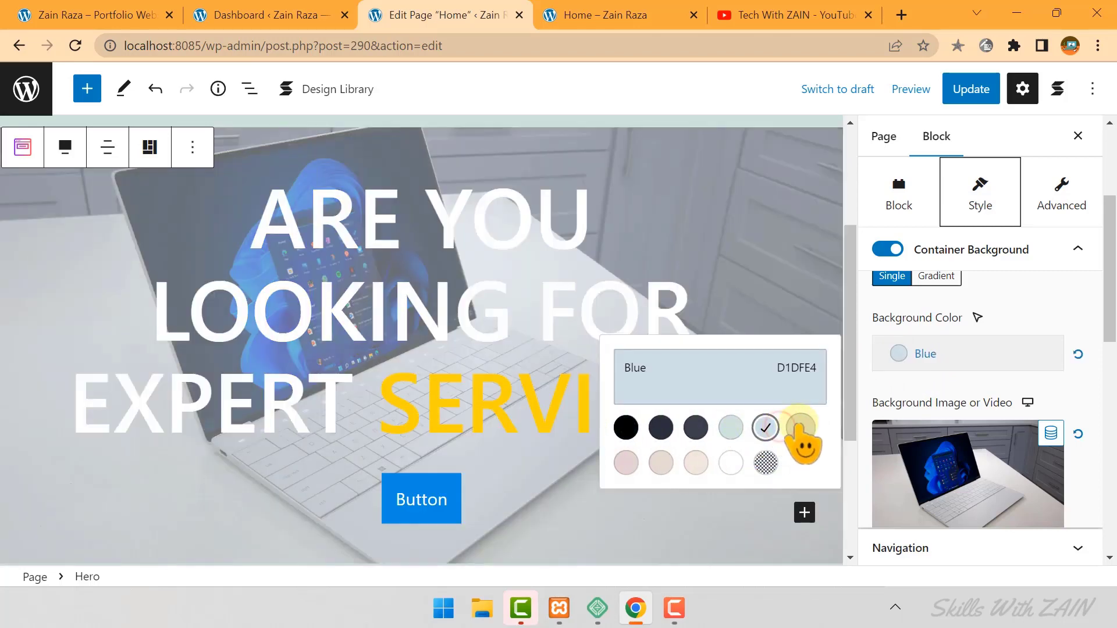
click(800, 429)
click(731, 428)
click(625, 428)
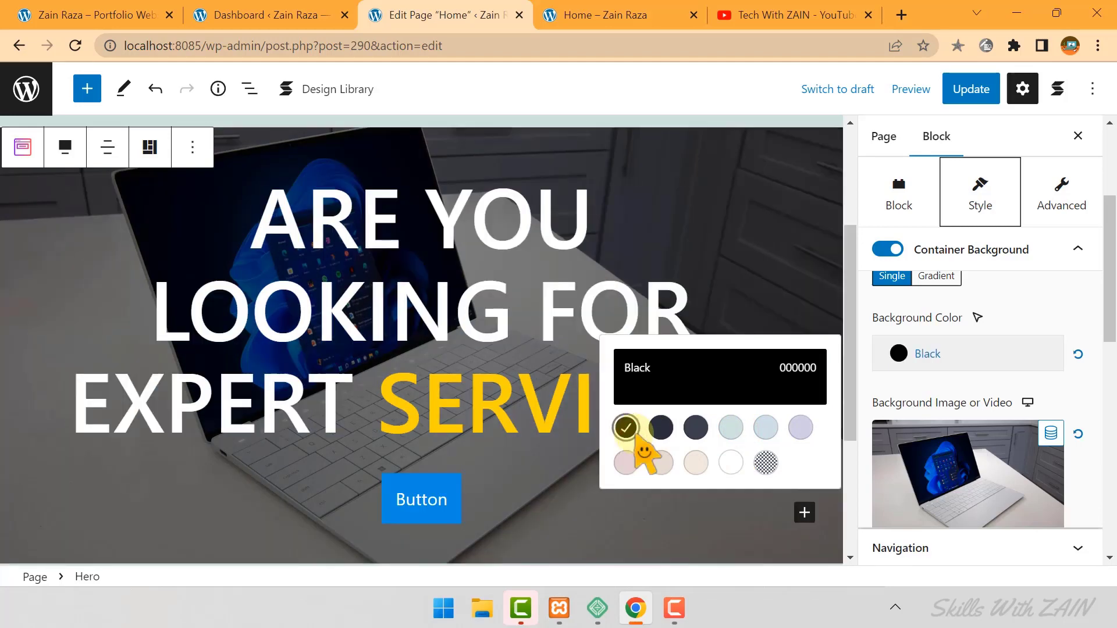
click(867, 357)
Try Background Media Tint Strengths of 10 and 0 on the Hero block and settle on 5.
scroll(868, 359, down, 2)
scroll(867, 359, down, 3)
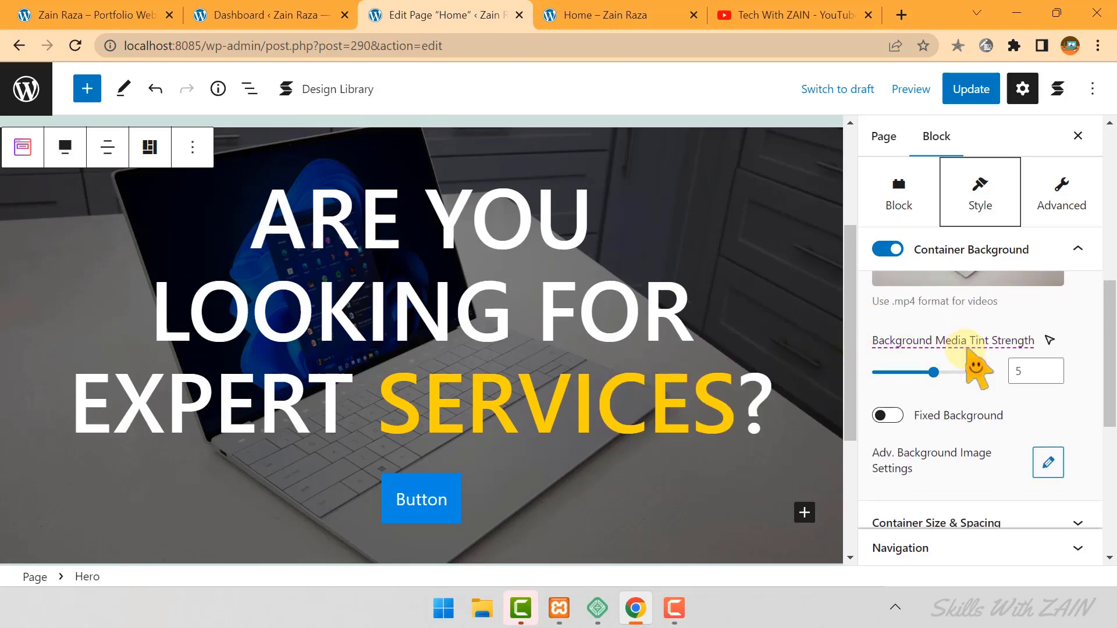
drag(932, 372, 995, 372)
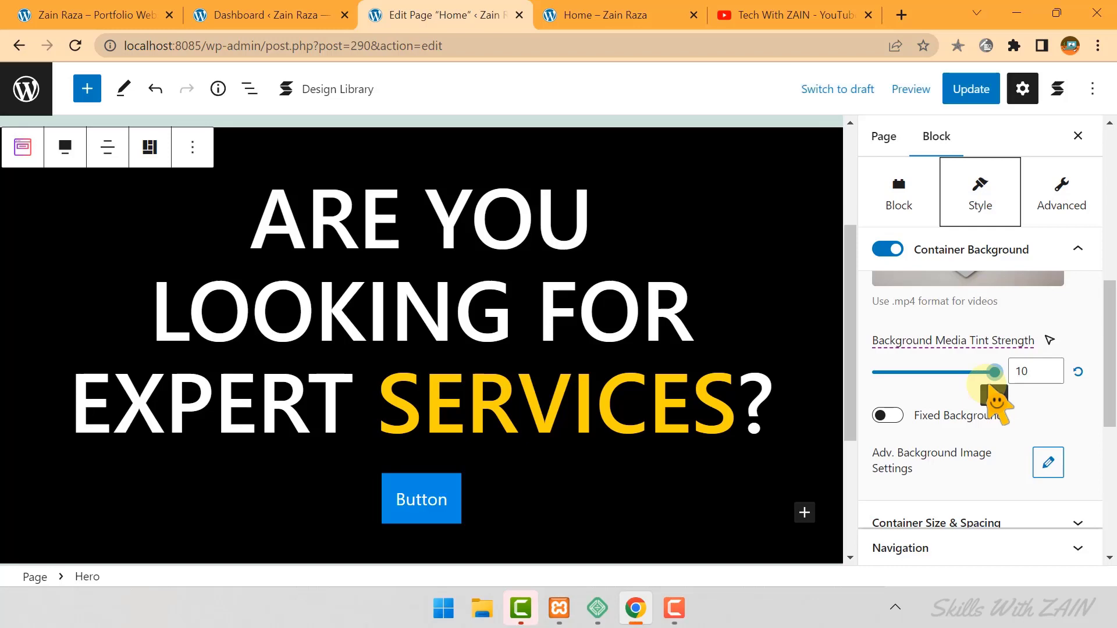
drag(989, 387, 874, 372)
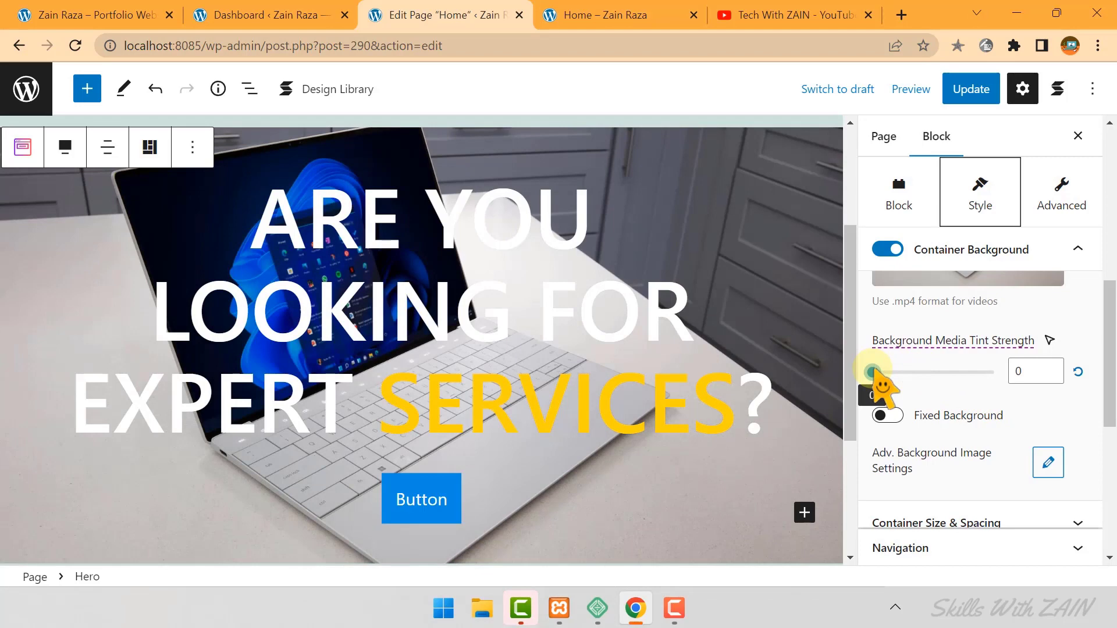
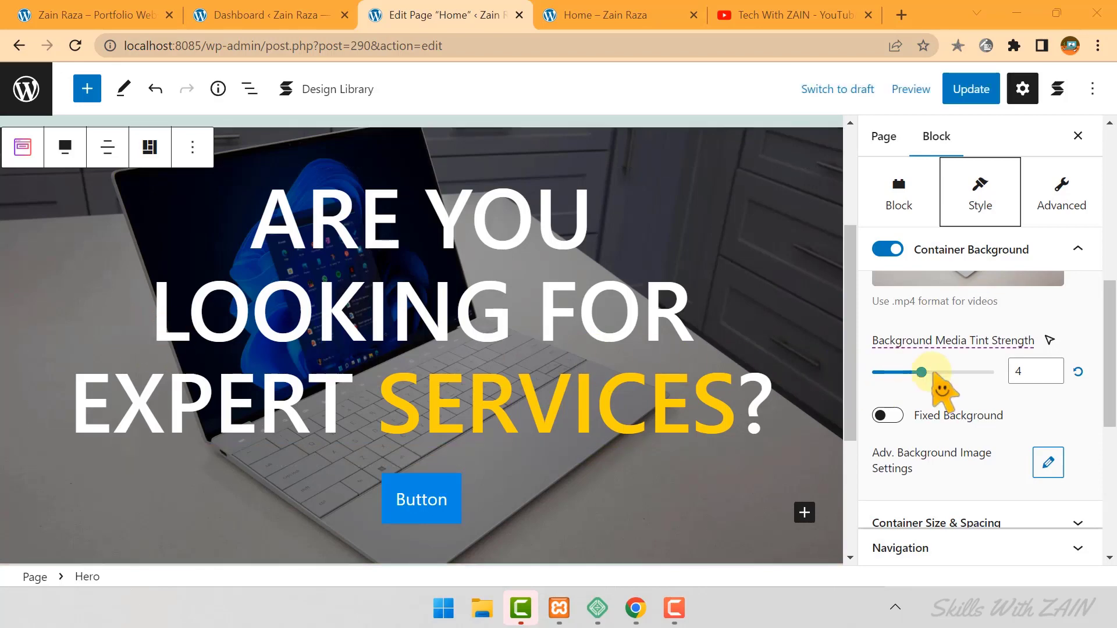
click(932, 372)
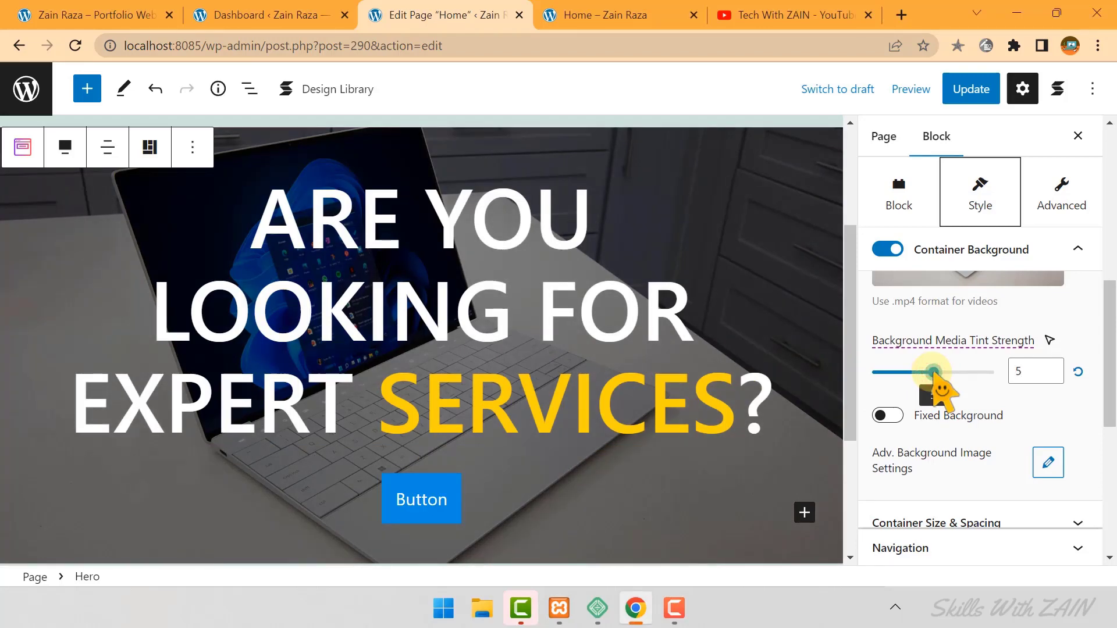
Update the Home page and reload its published view to check the dark-tinted hero section.
click(983, 89)
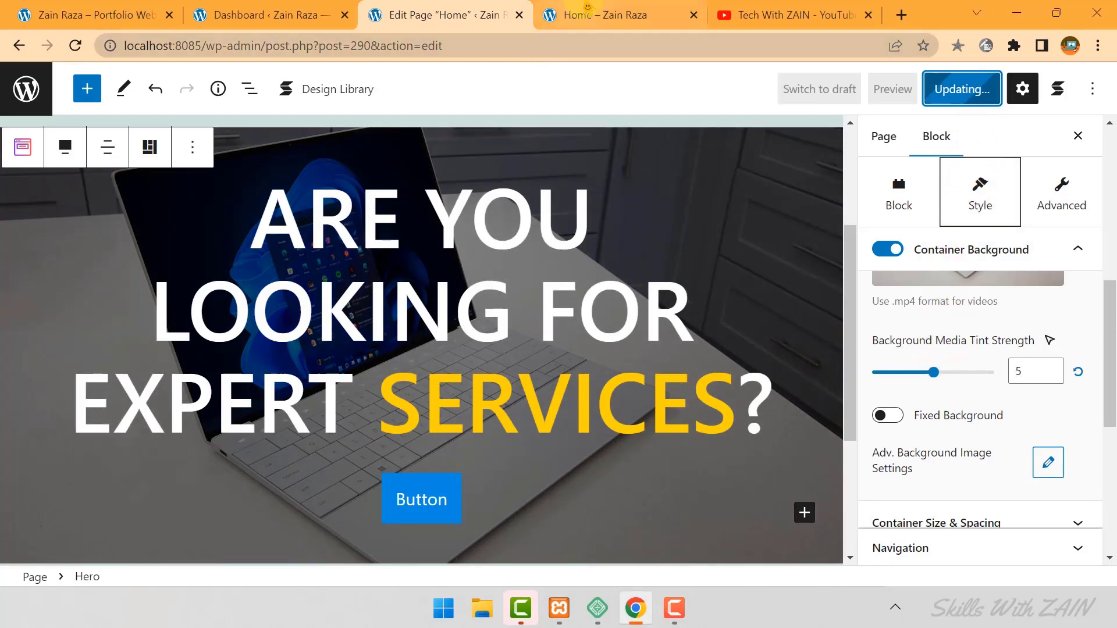
click(586, 7)
click(76, 46)
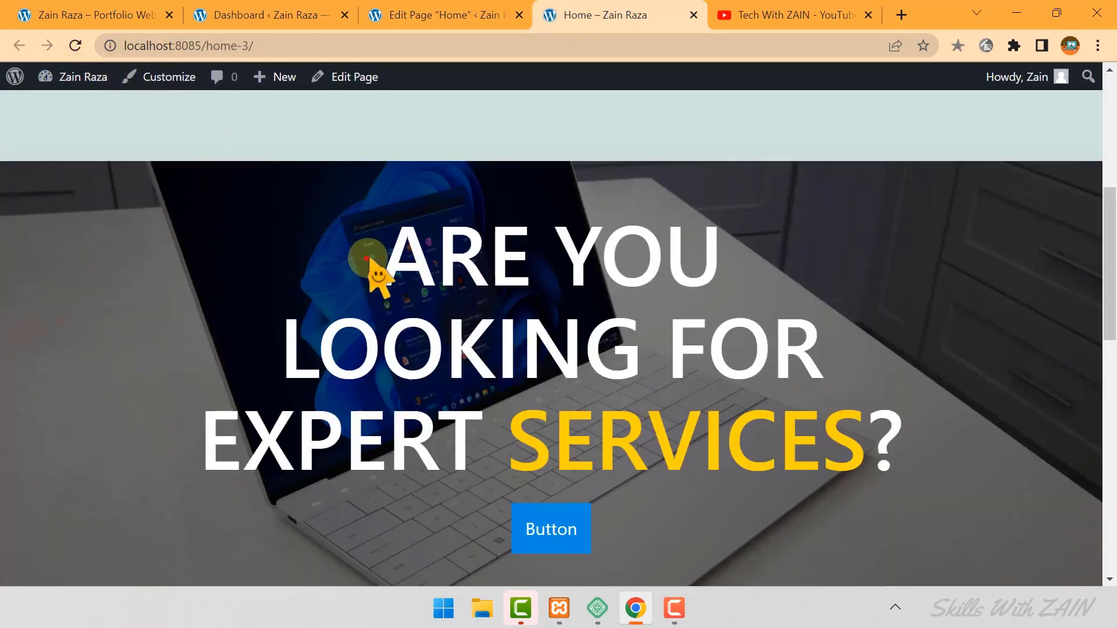
drag(375, 254, 888, 438)
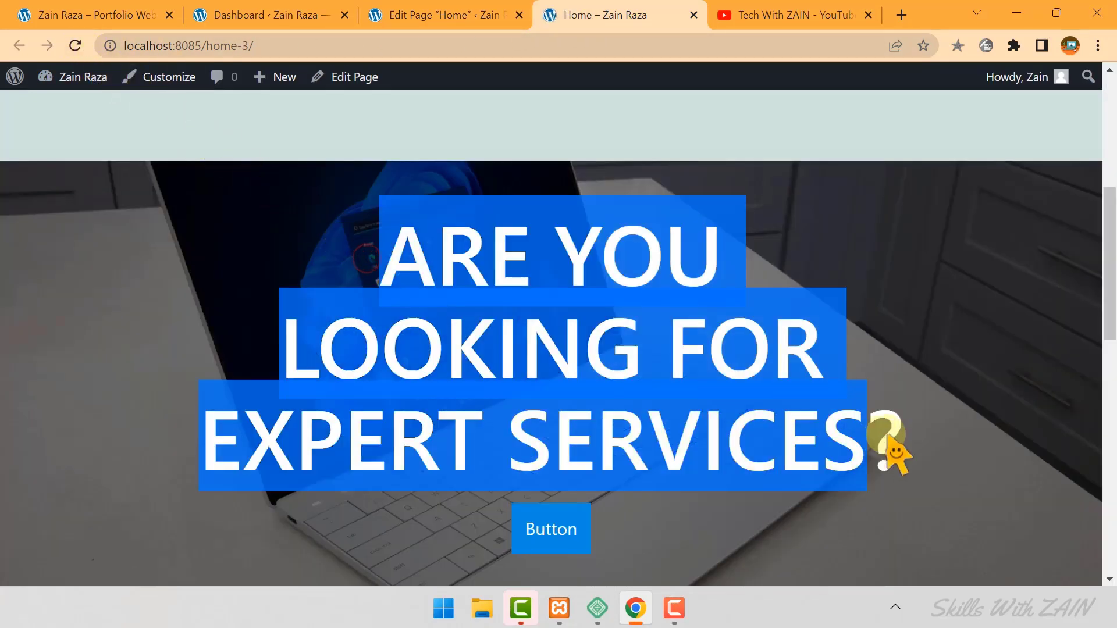
click(967, 398)
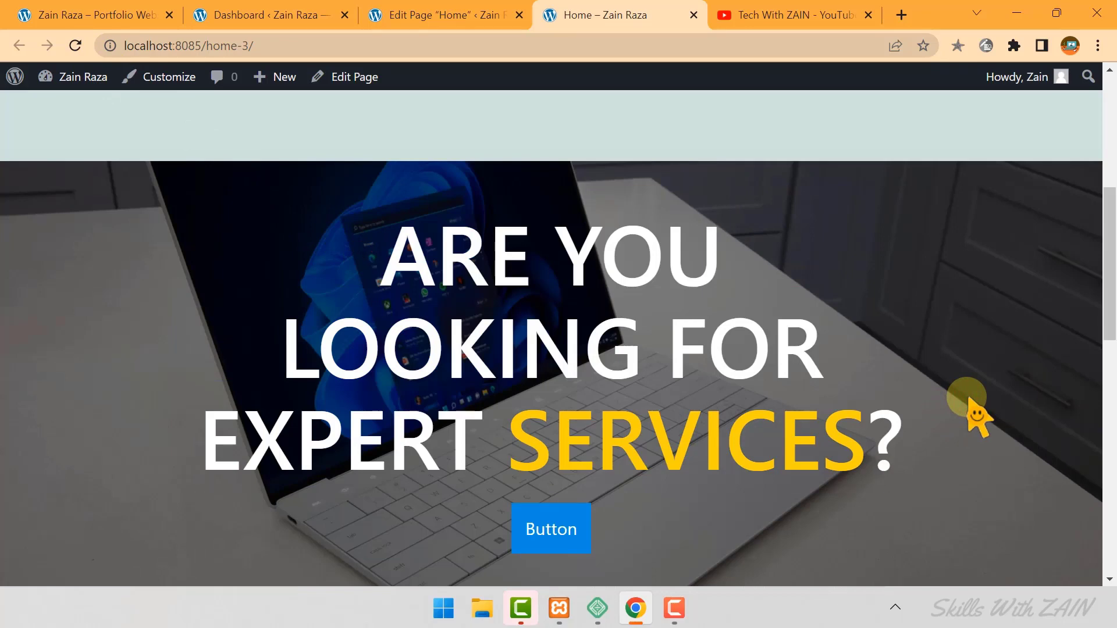
Examine the published Home page's hero section and compare it with the reference portfolio site.
scroll(581, 465, down, 1)
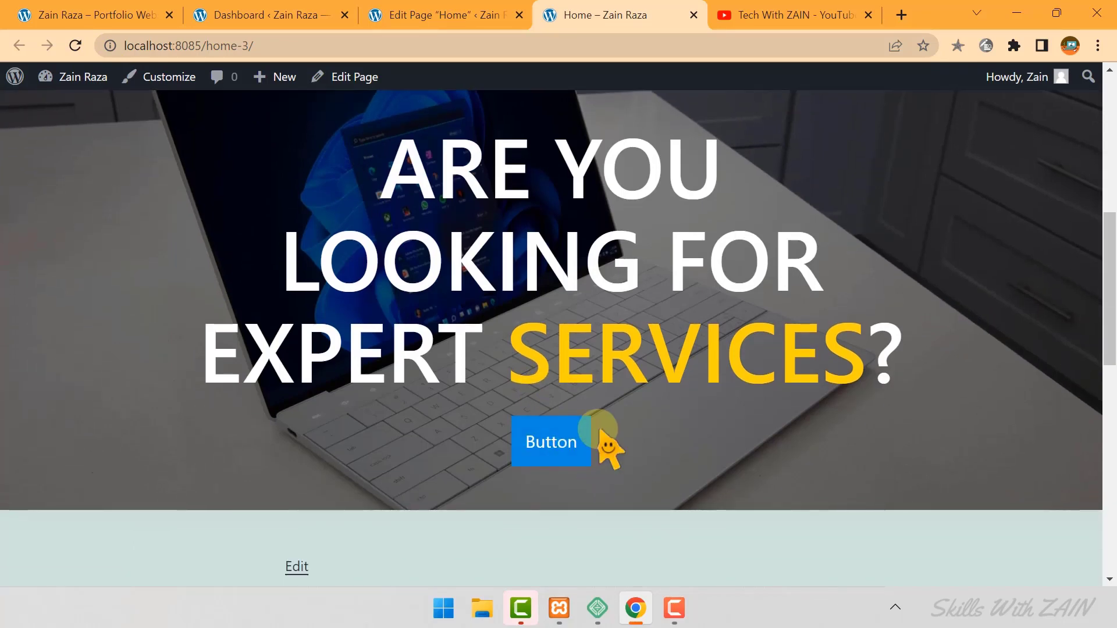
drag(588, 431, 702, 436)
click(675, 369)
click(472, 324)
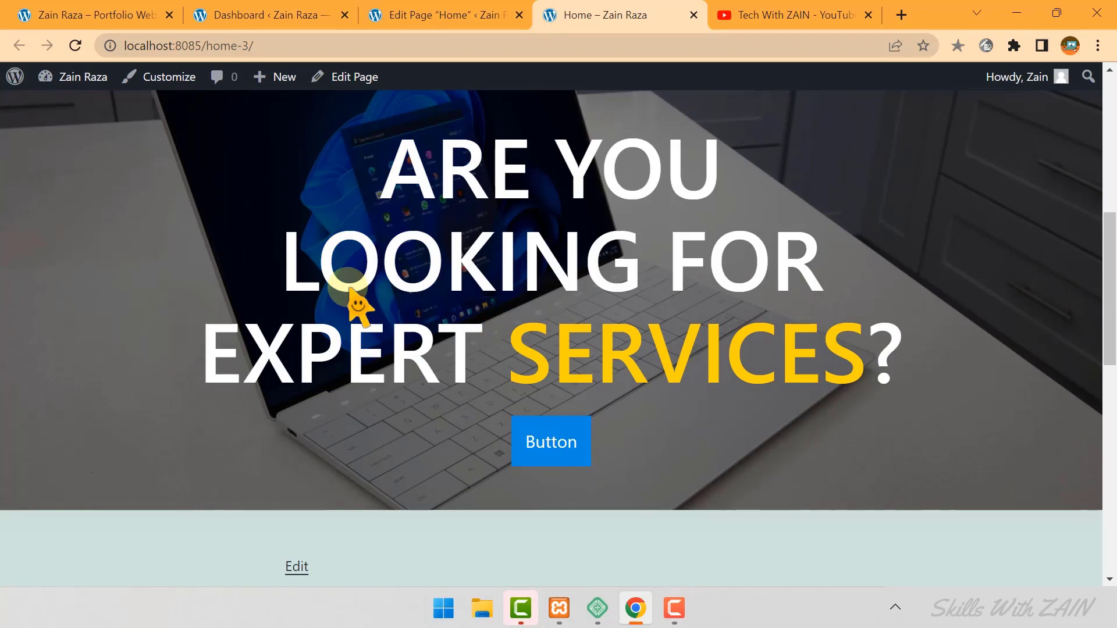
click(102, 15)
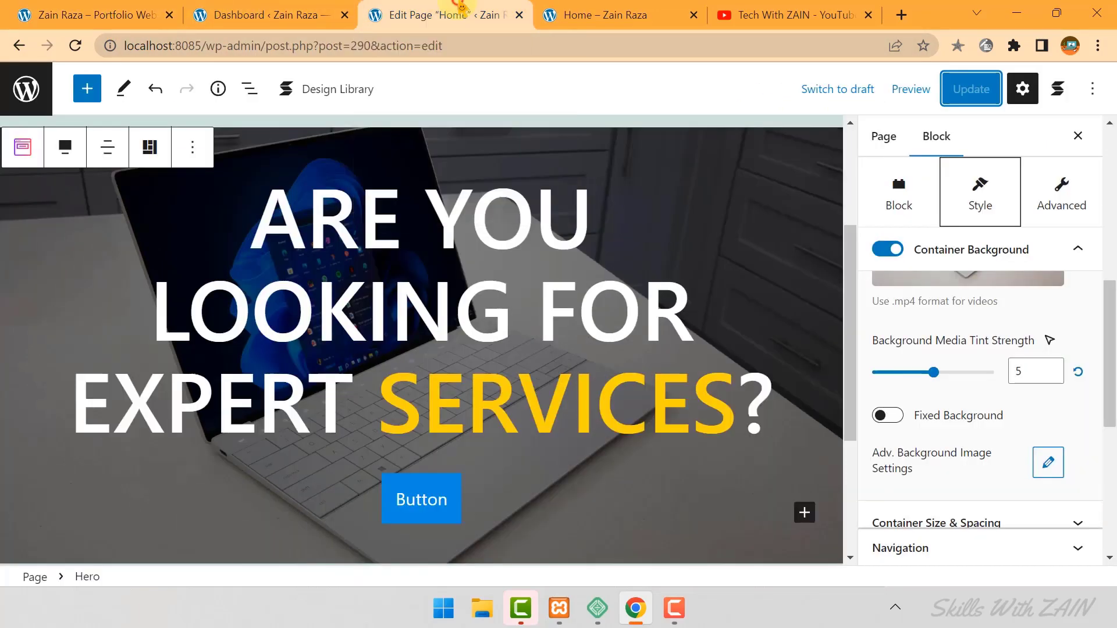
Return to the Home page editor and select the Button below the hero heading with its block settings shown.
click(459, 9)
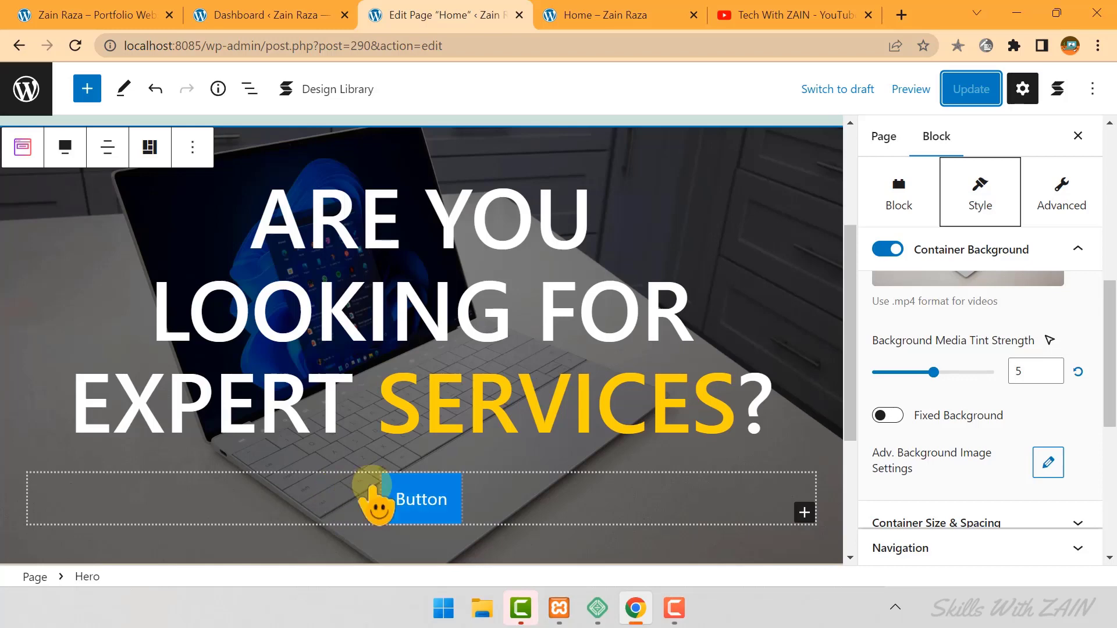
click(378, 491)
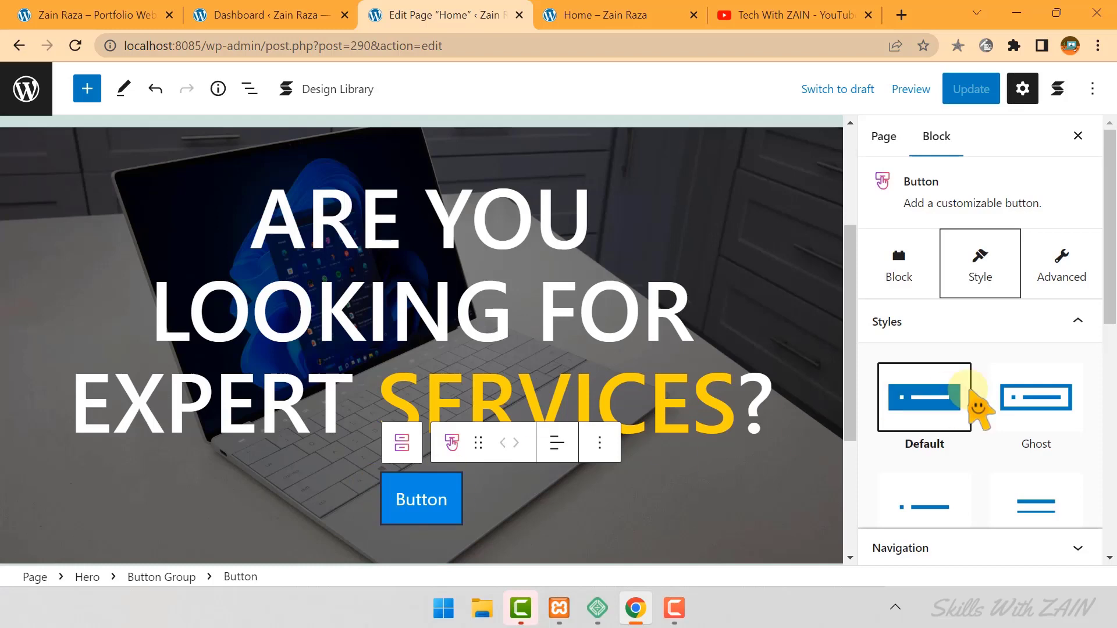
click(1022, 88)
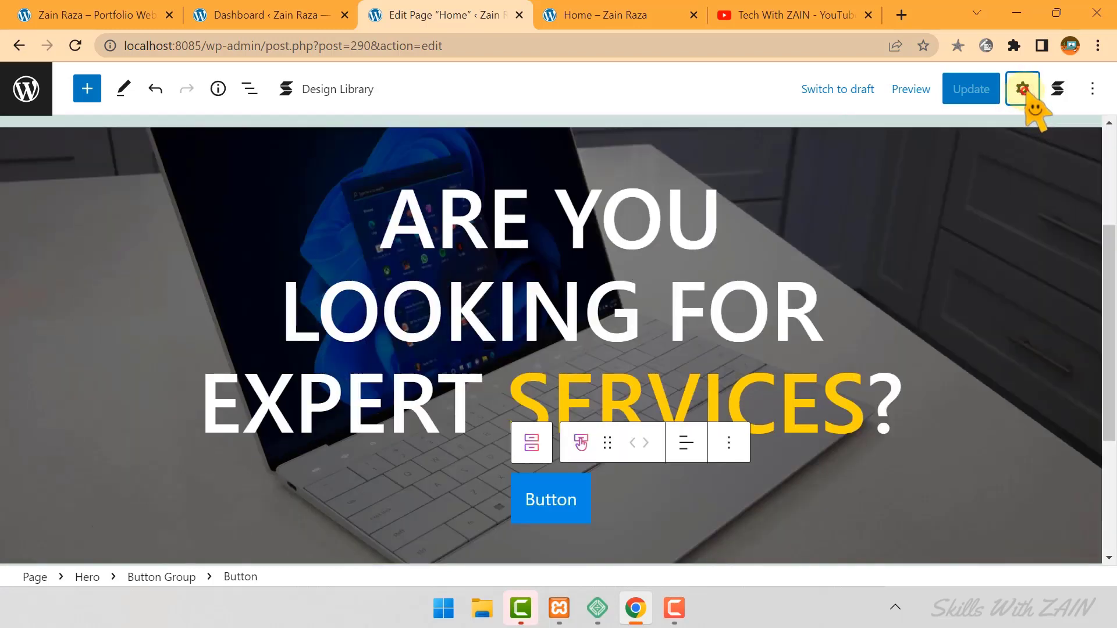
click(1022, 88)
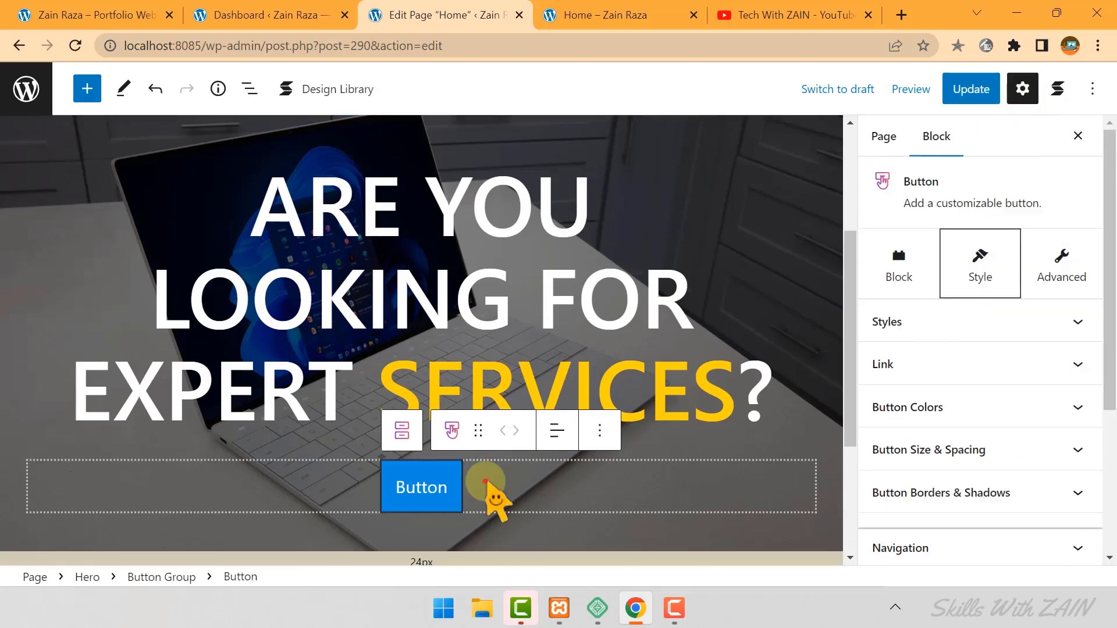
Try adding a second Button to the hero's Button Group and undo the addition.
click(485, 482)
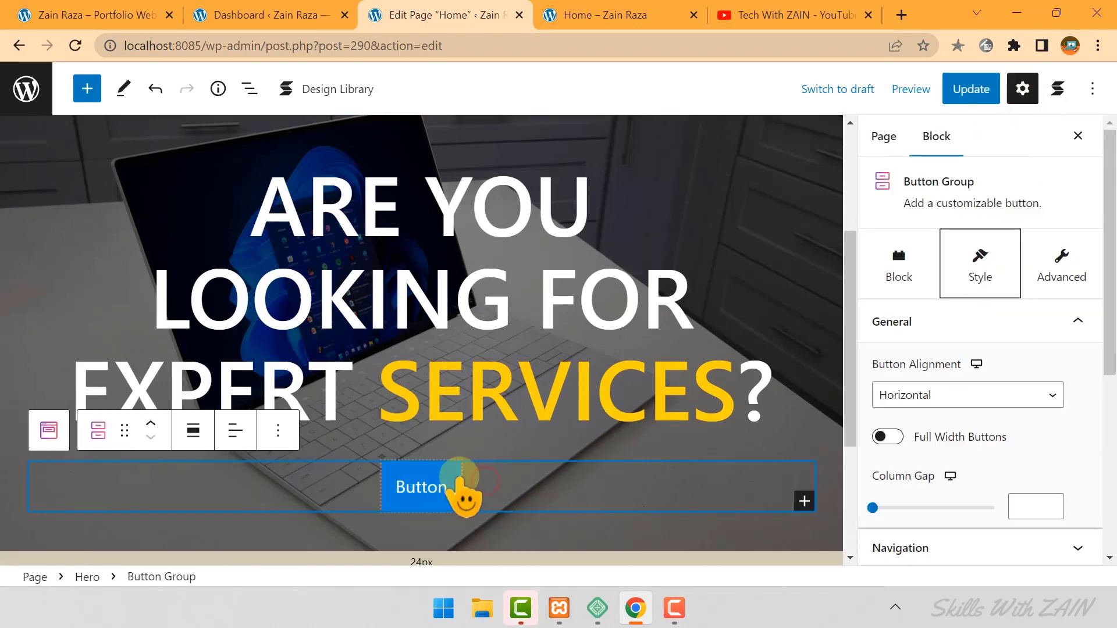
click(428, 472)
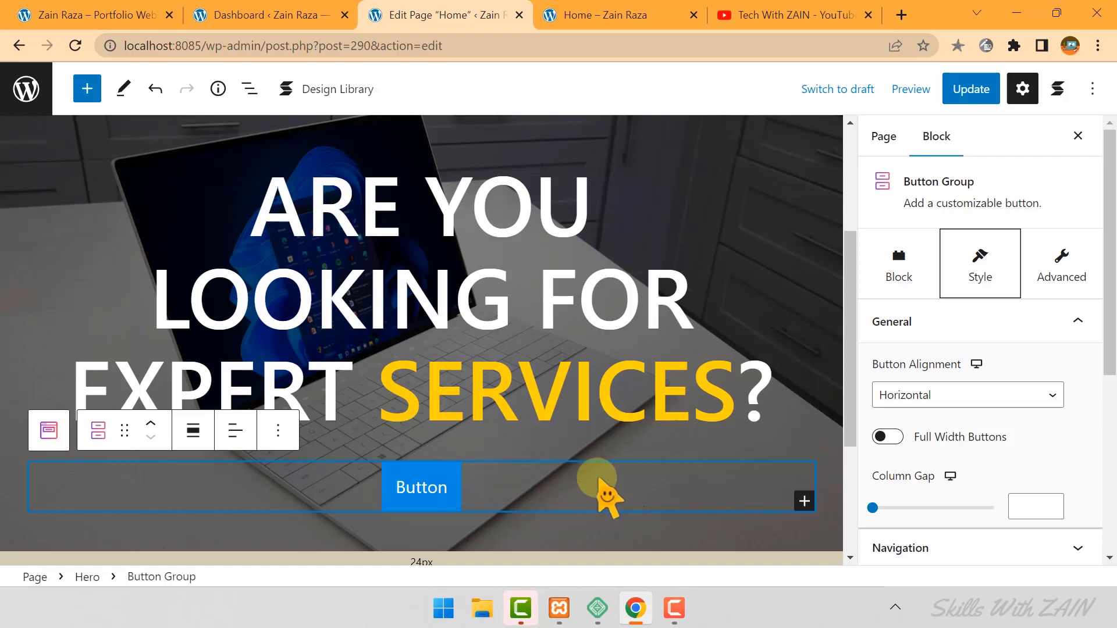
click(804, 501)
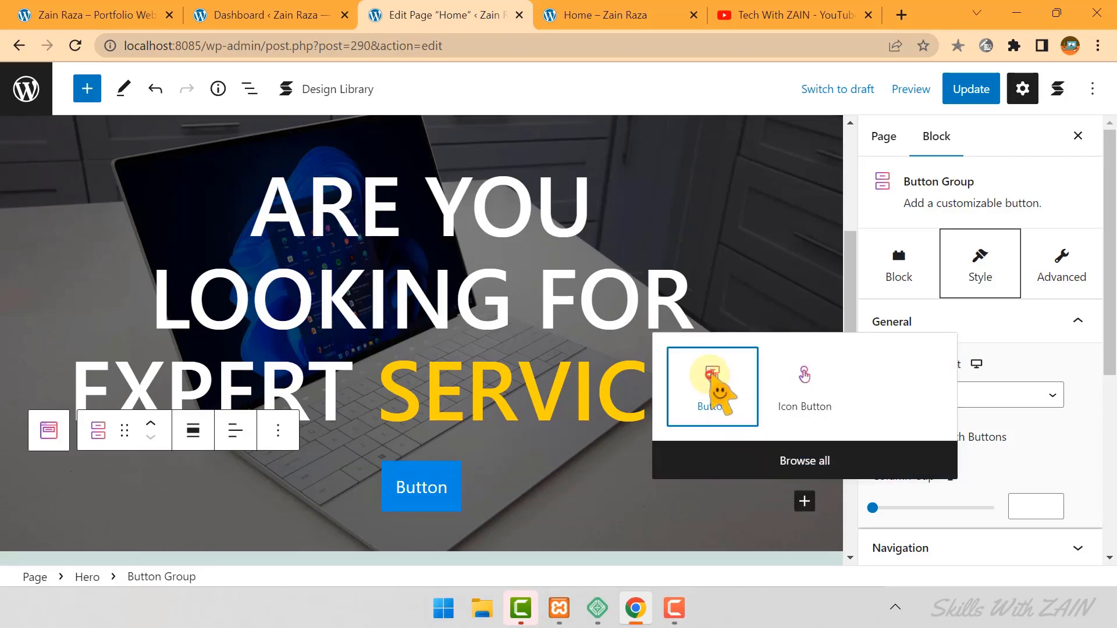
click(711, 374)
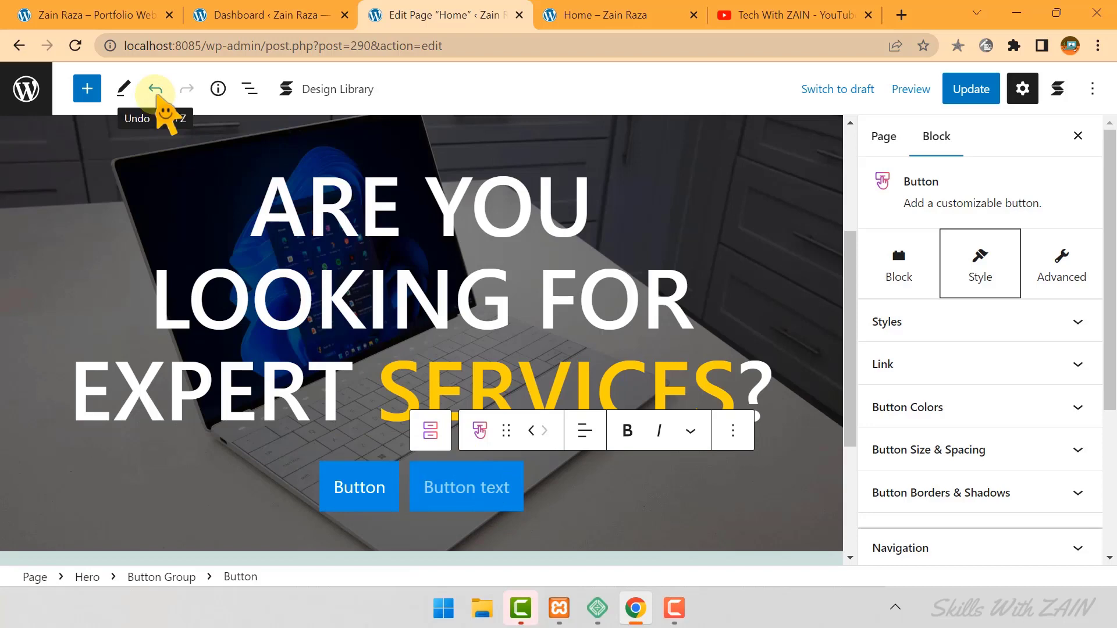
click(156, 90)
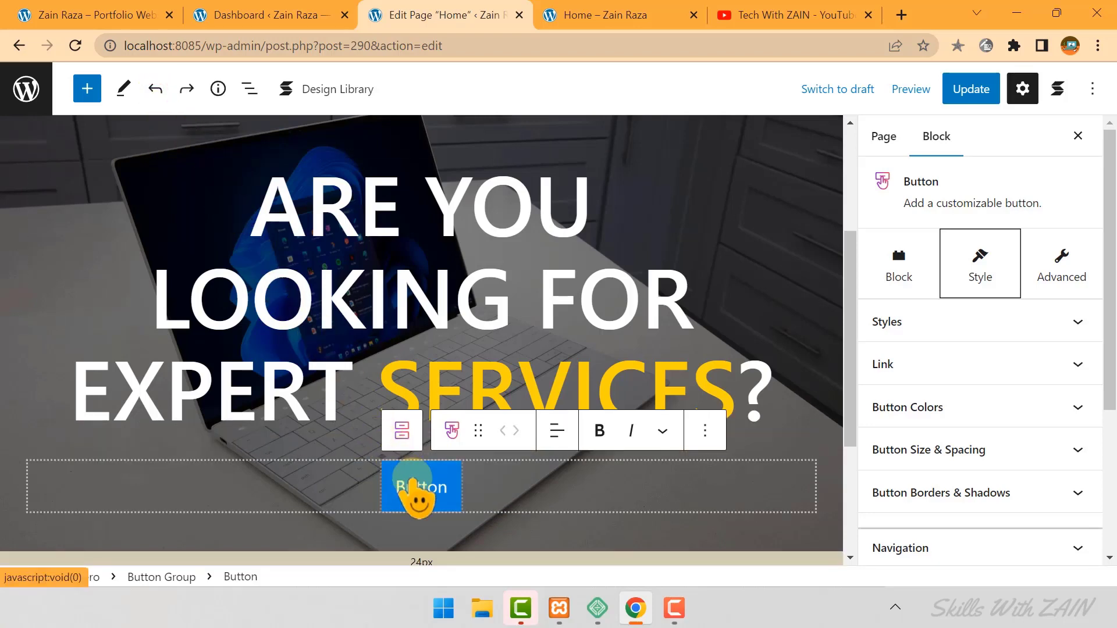
click(427, 486)
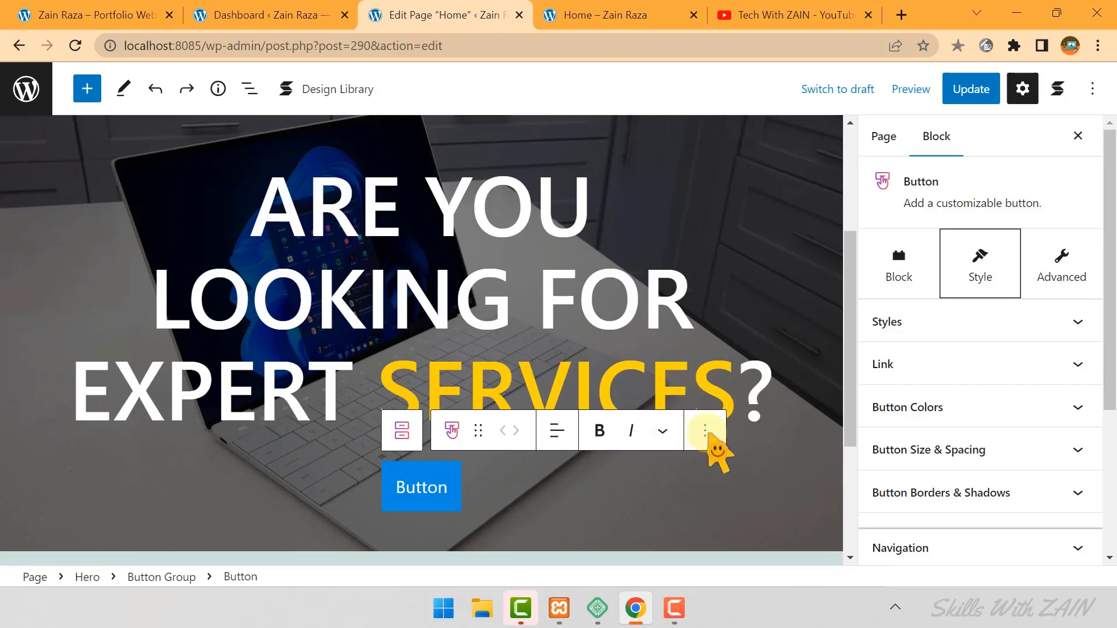
click(705, 431)
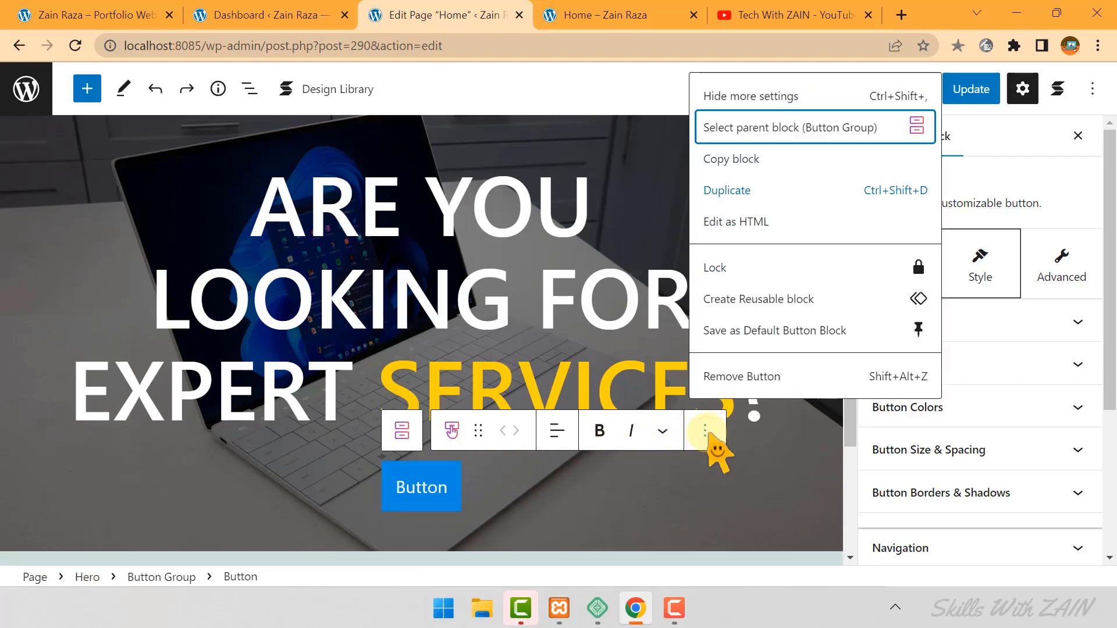
click(433, 481)
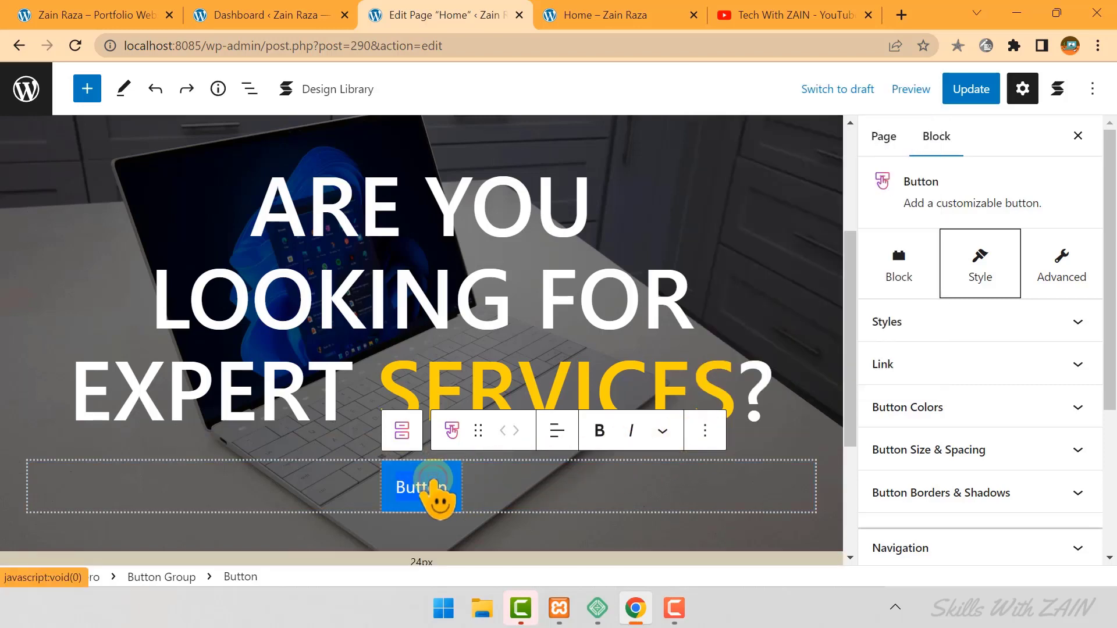
Test the reference site's Contact Us button link, close the page it opens and return to the Home page editor.
click(75, 12)
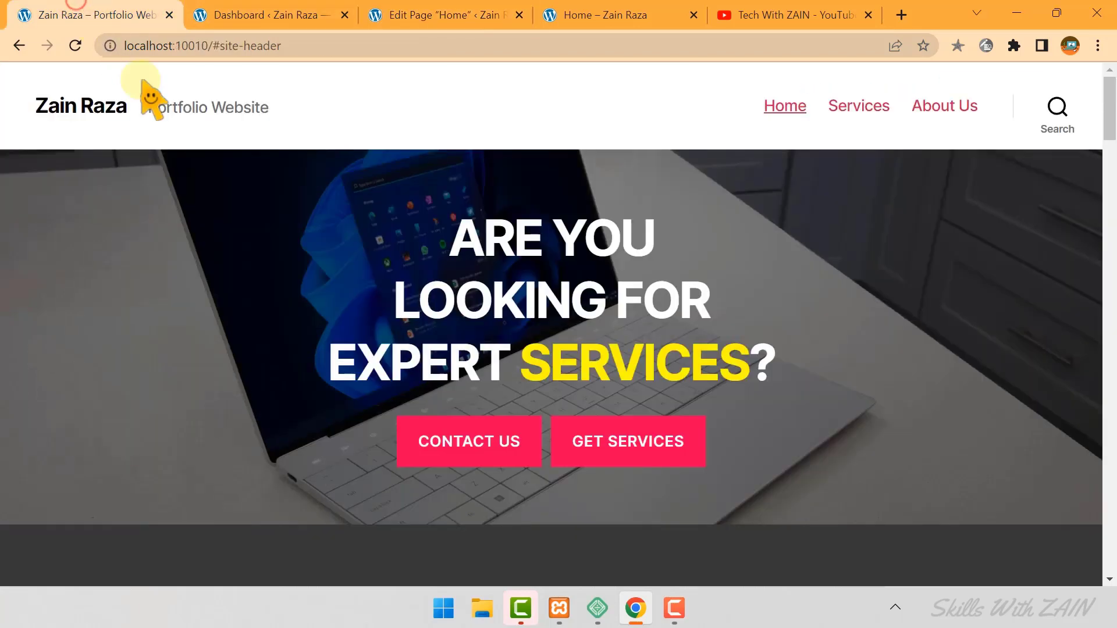
click(433, 443)
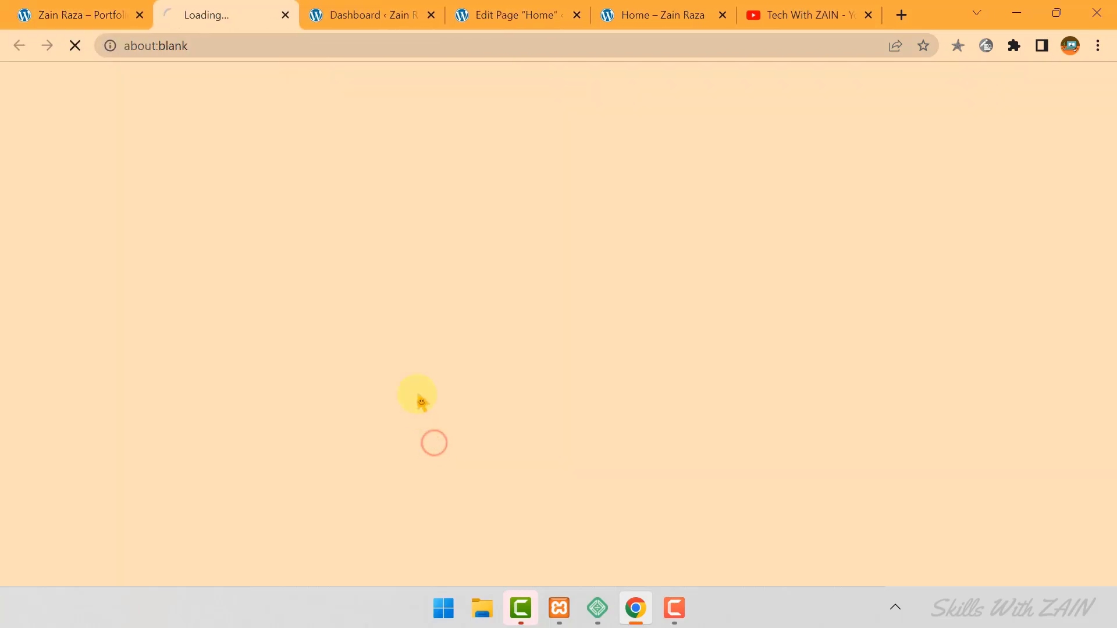
click(285, 15)
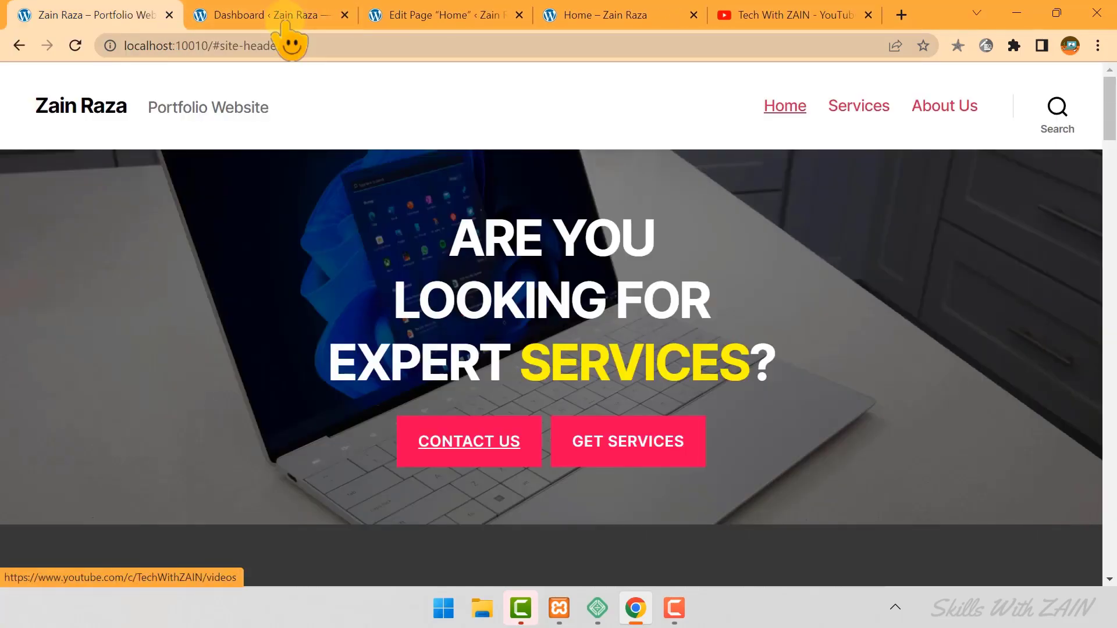
click(433, 16)
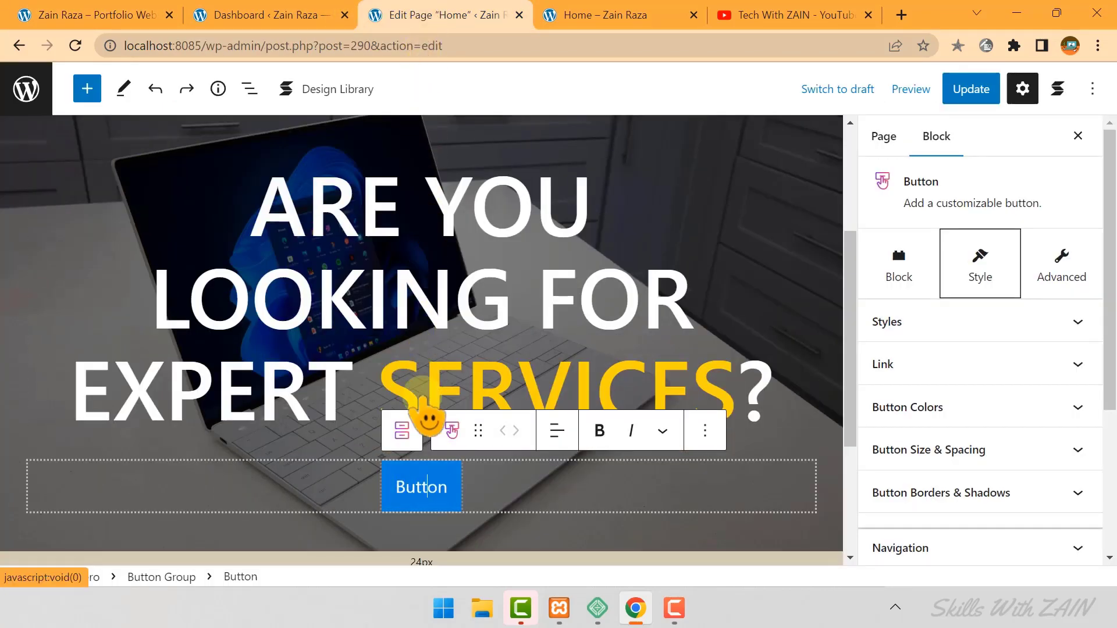
Replace the hero button's label with "Contact US".
click(420, 481)
text(Co)
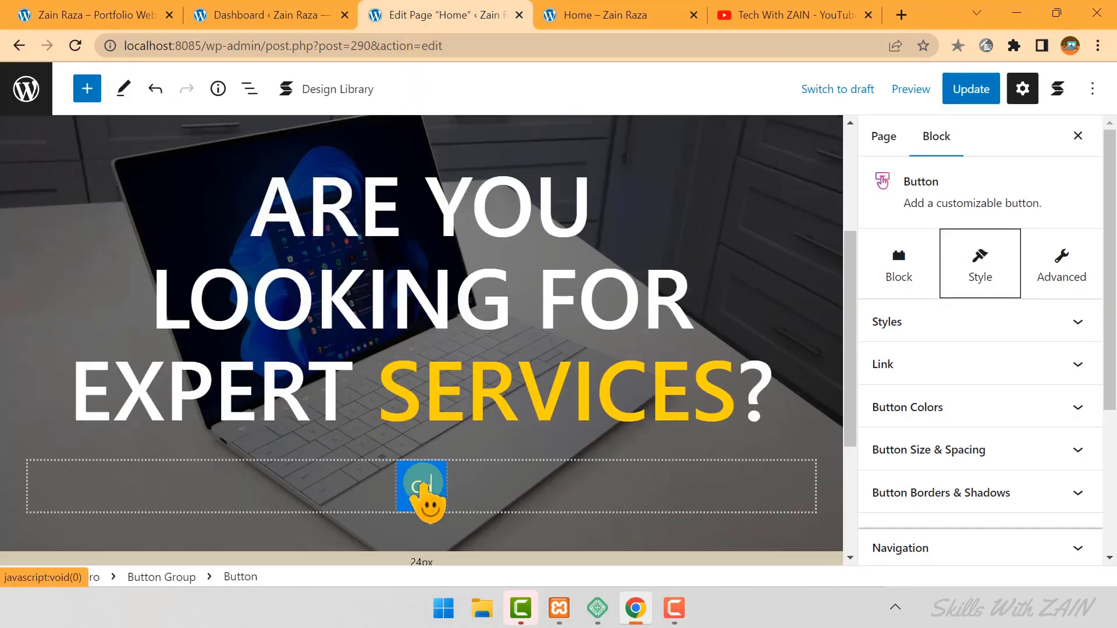
text(ntact US)
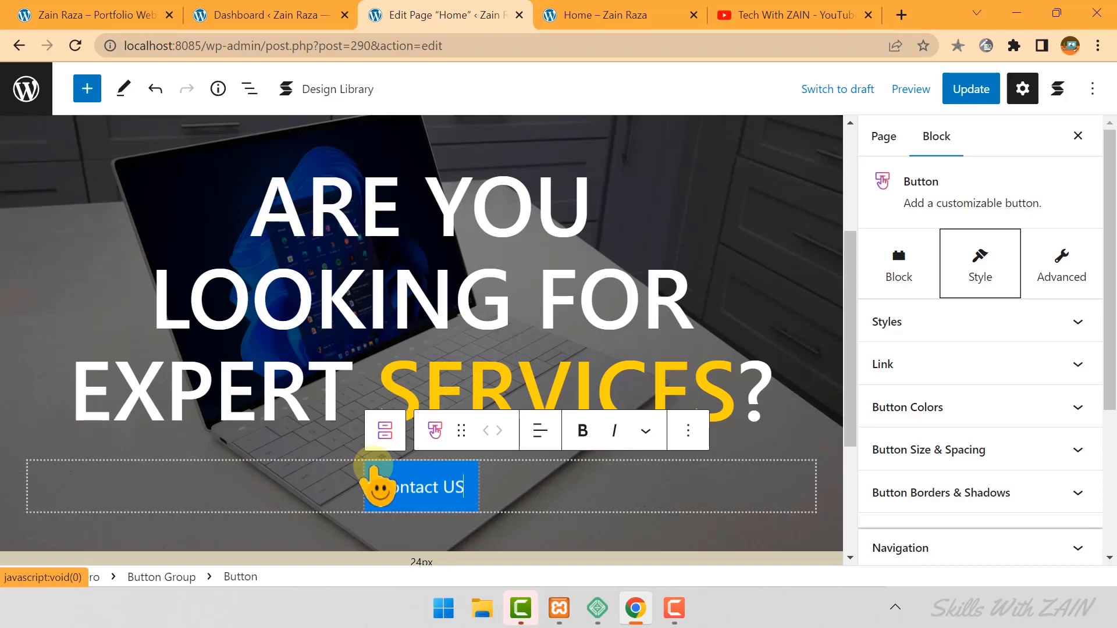
Set the Contact US button's color to the custom red #b92424 in its style settings.
click(372, 469)
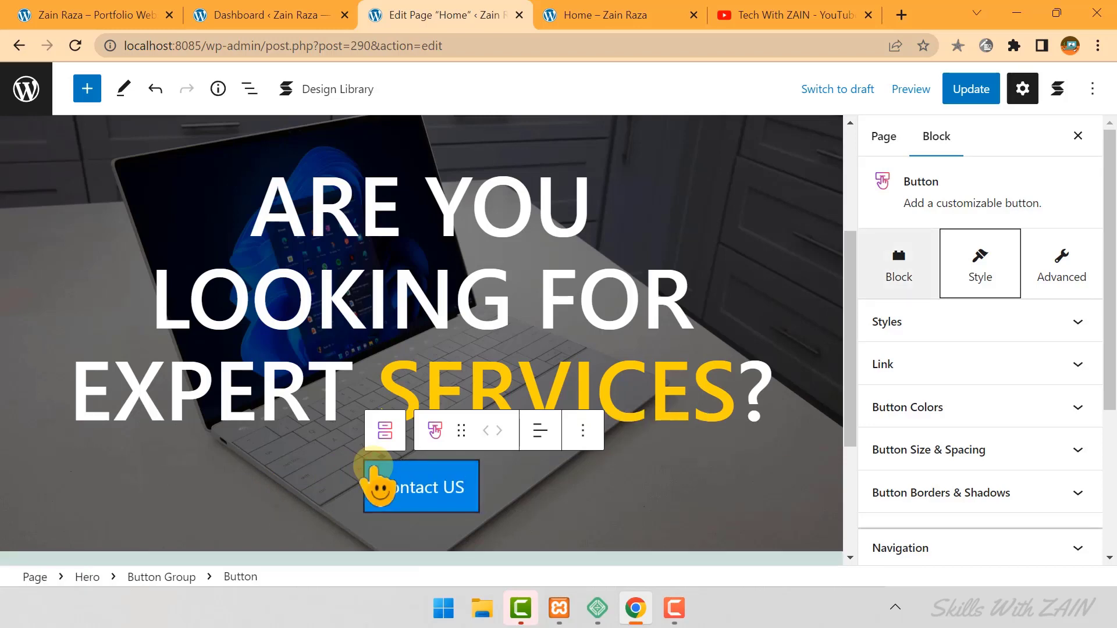
click(967, 266)
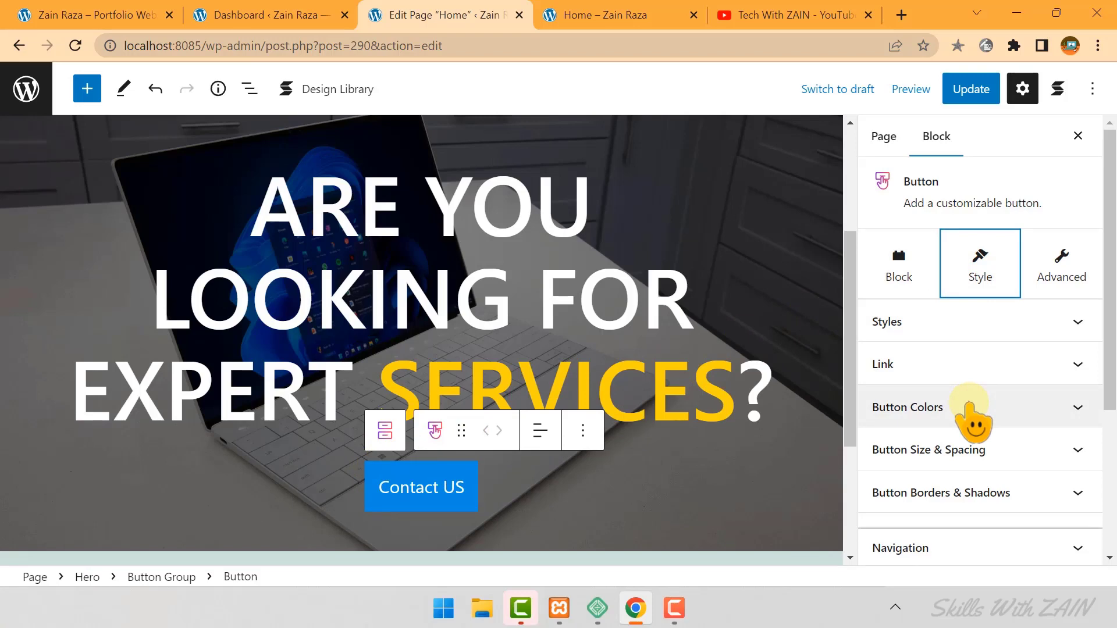
click(969, 408)
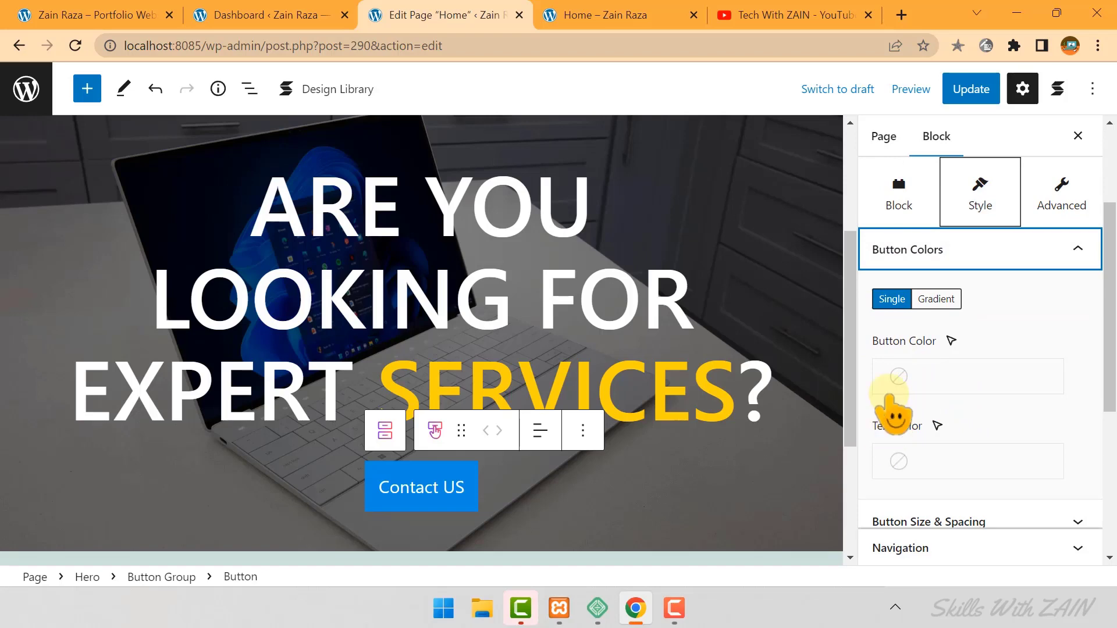
click(899, 377)
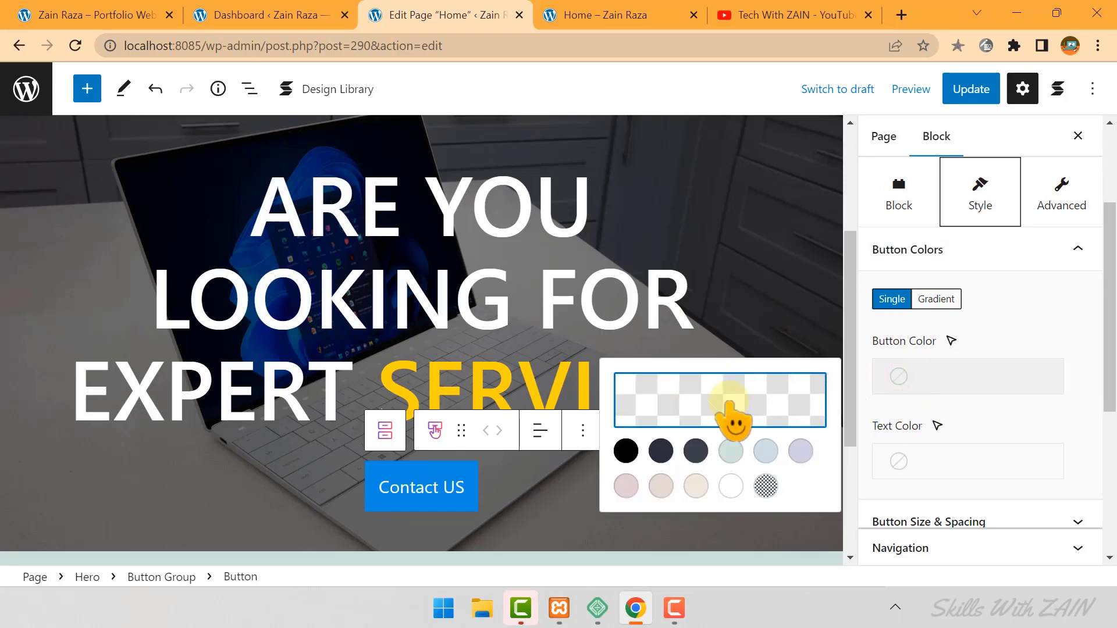
click(701, 411)
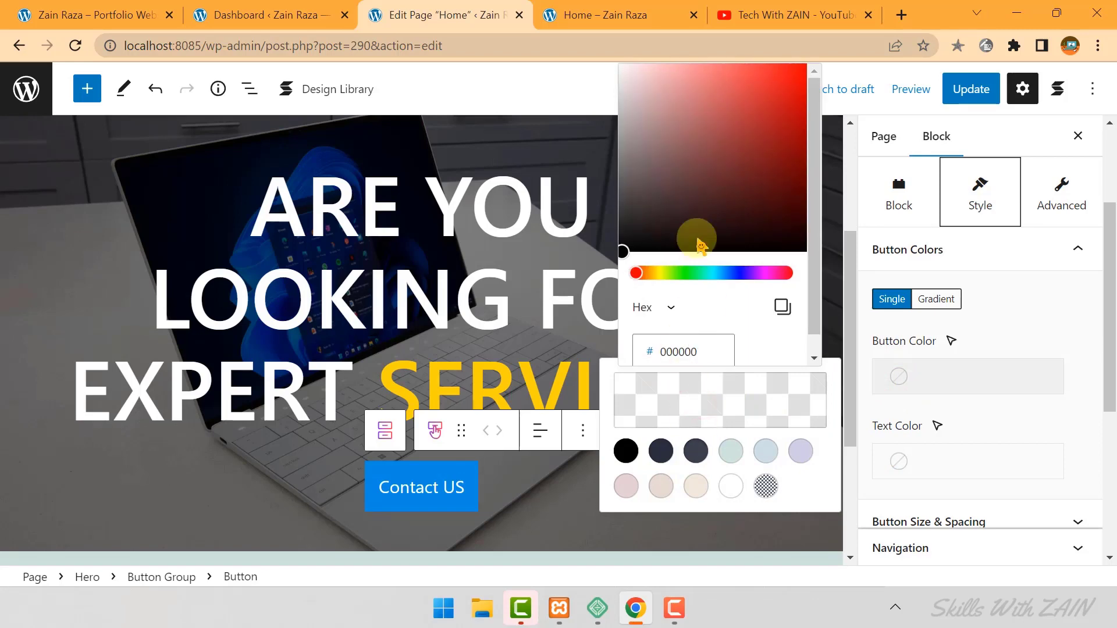
click(727, 95)
drag(727, 95, 767, 114)
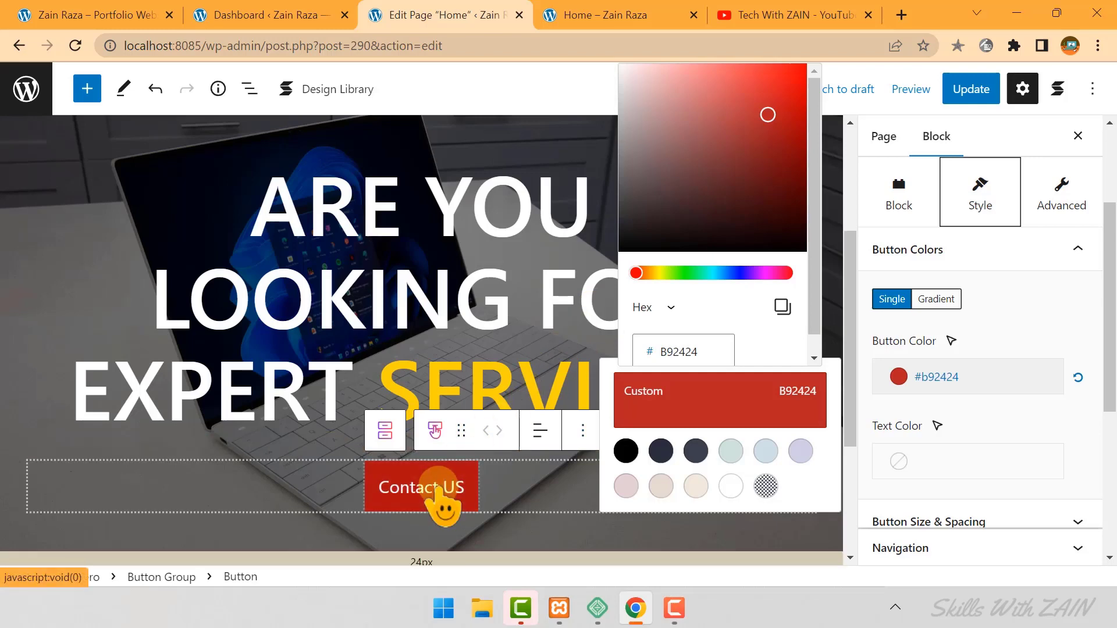
Make the Contact US label bold and compare it with the reference site's button labels.
click(437, 490)
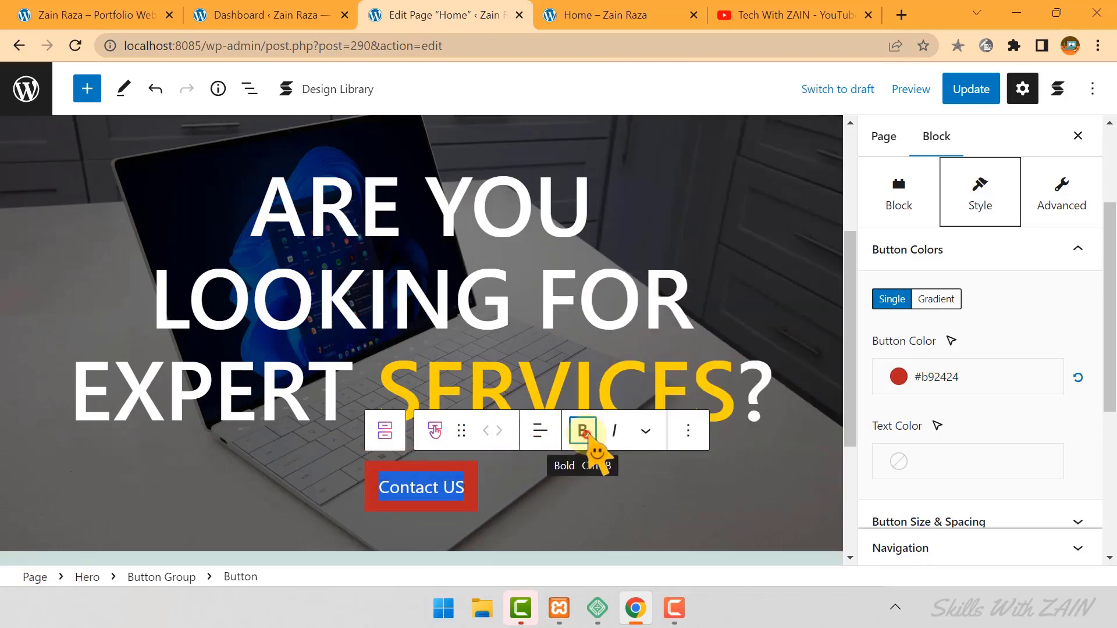
click(582, 430)
click(54, 15)
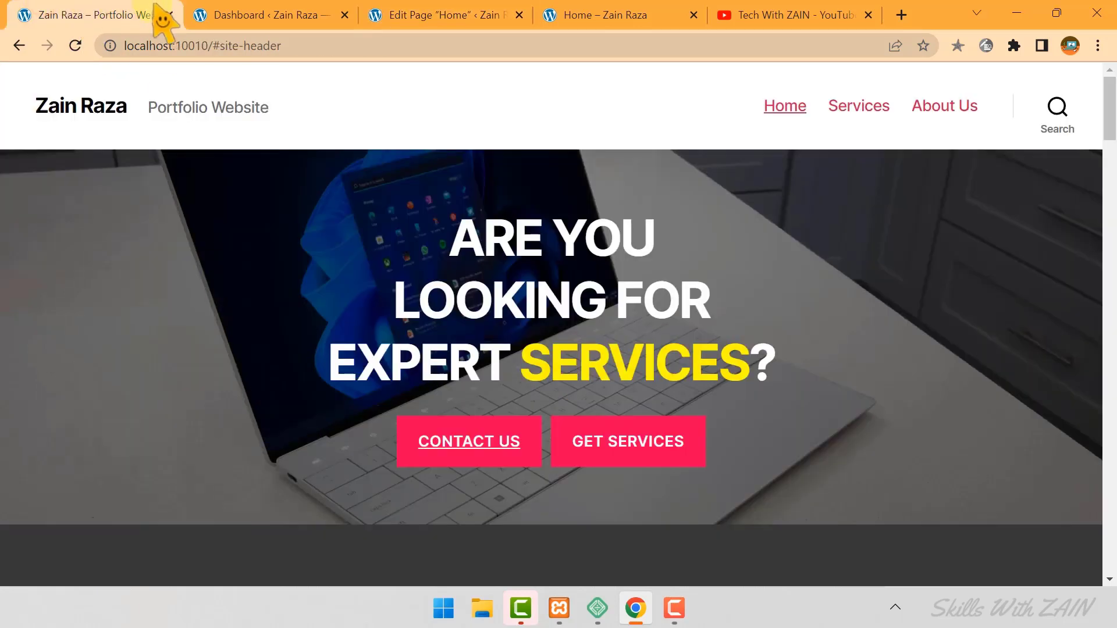
click(435, 17)
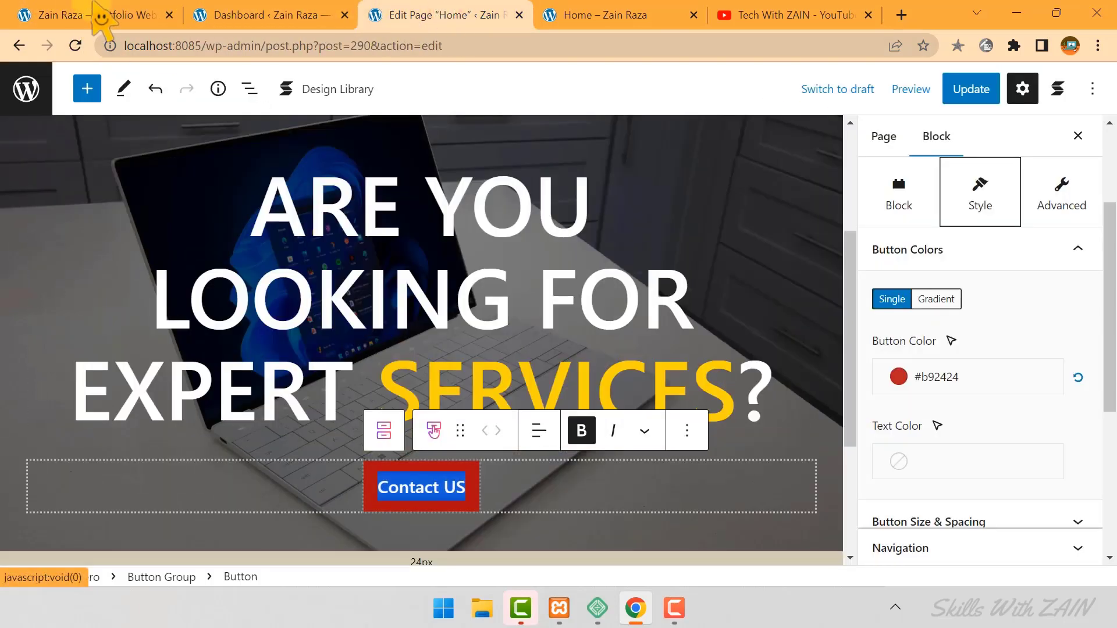
click(79, 9)
click(439, 19)
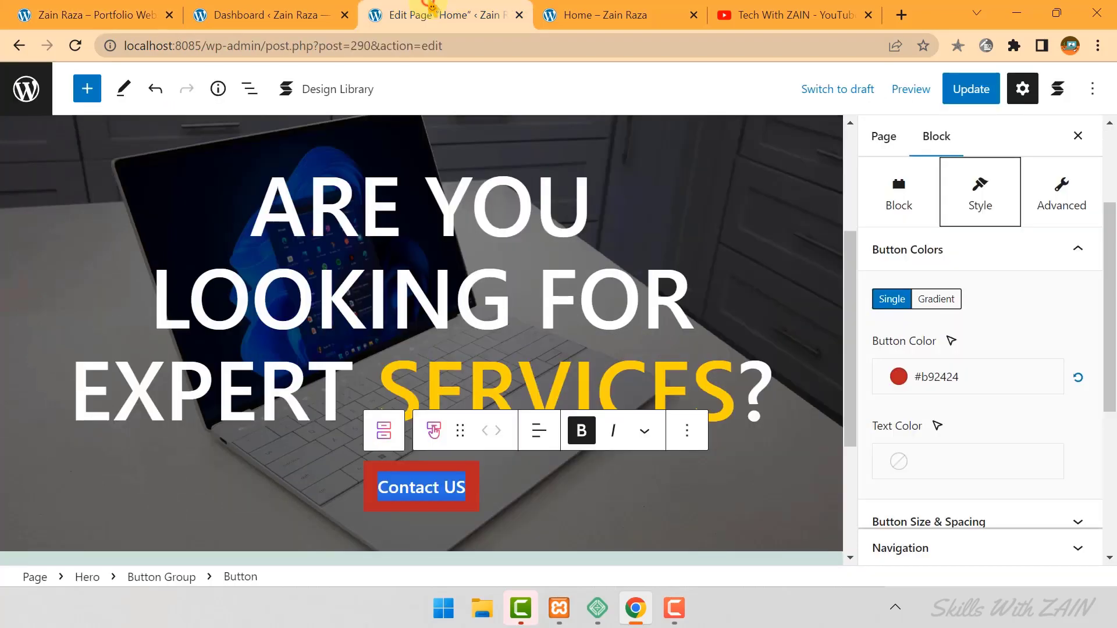
Rewrite the red hero button's label in capitals as "CONTACT US".
click(429, 489)
double_click(427, 488)
text(CONTAC)
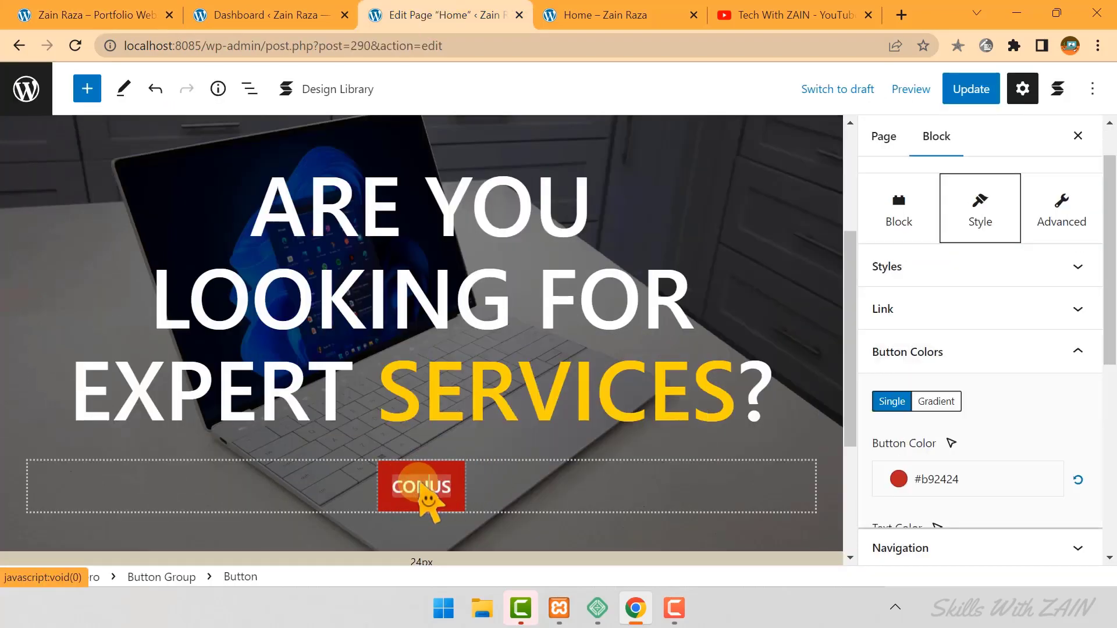
text(T)
click(546, 452)
Compare the edited CONTACT US button with the buttons in the reference site's hero section.
click(93, 14)
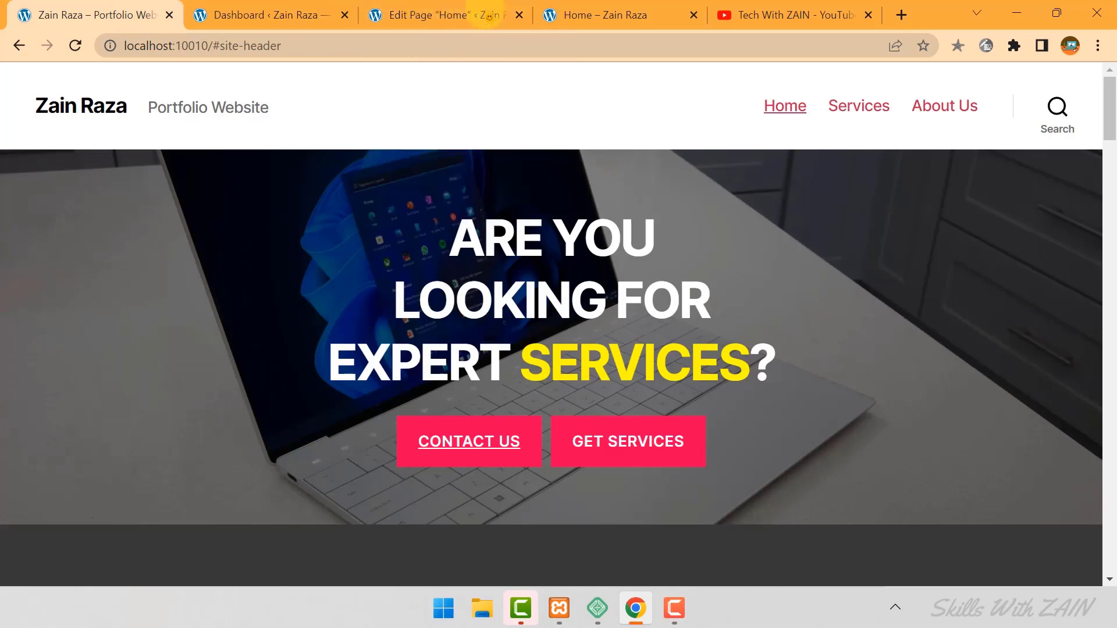
click(495, 14)
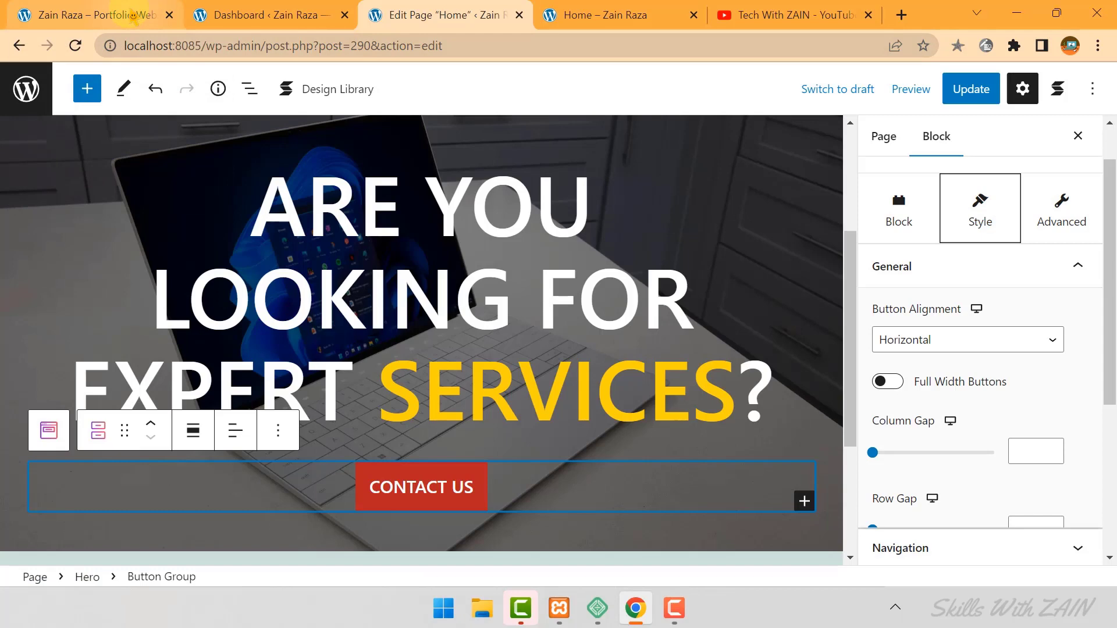
click(133, 15)
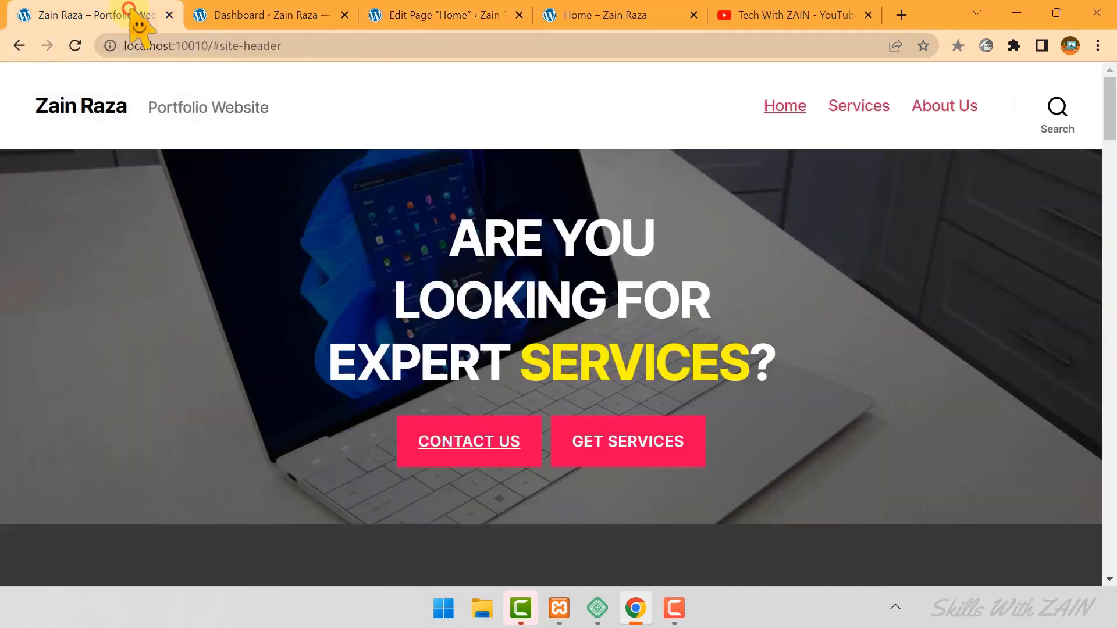
Test where the reference site's CONTACT US button leads, close the opened page and return to the Home page editor.
click(491, 445)
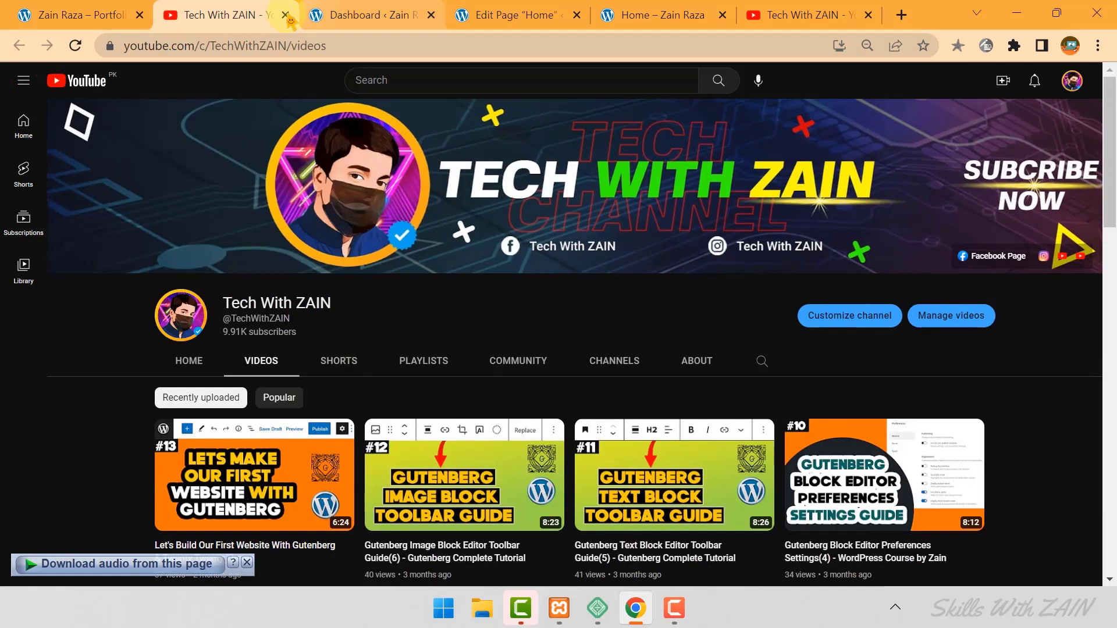
click(286, 15)
click(433, 15)
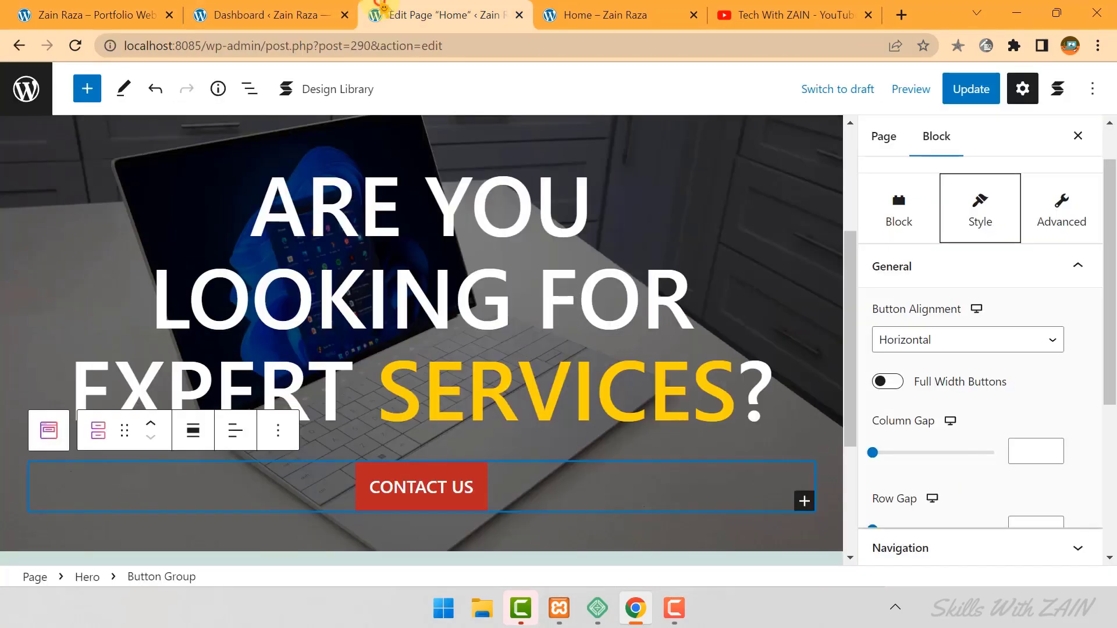
Select the CONTACT US button and copy the address of the Tech With ZAIN YouTube videos page.
click(469, 486)
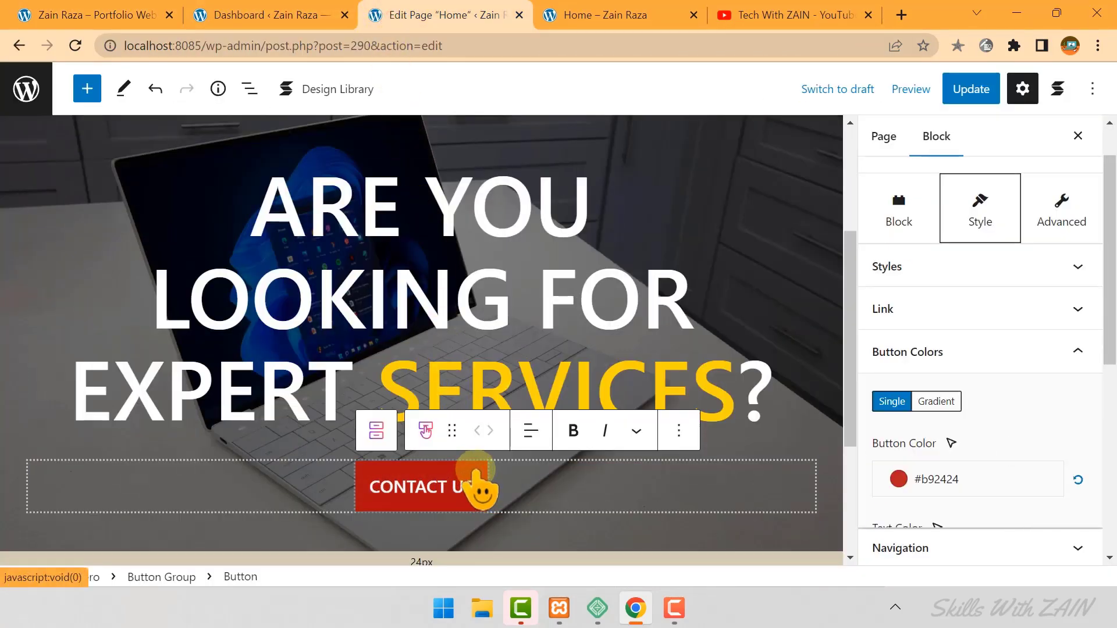
key(ctrl+Tab)
key(ctrl+Tab)
click(382, 50)
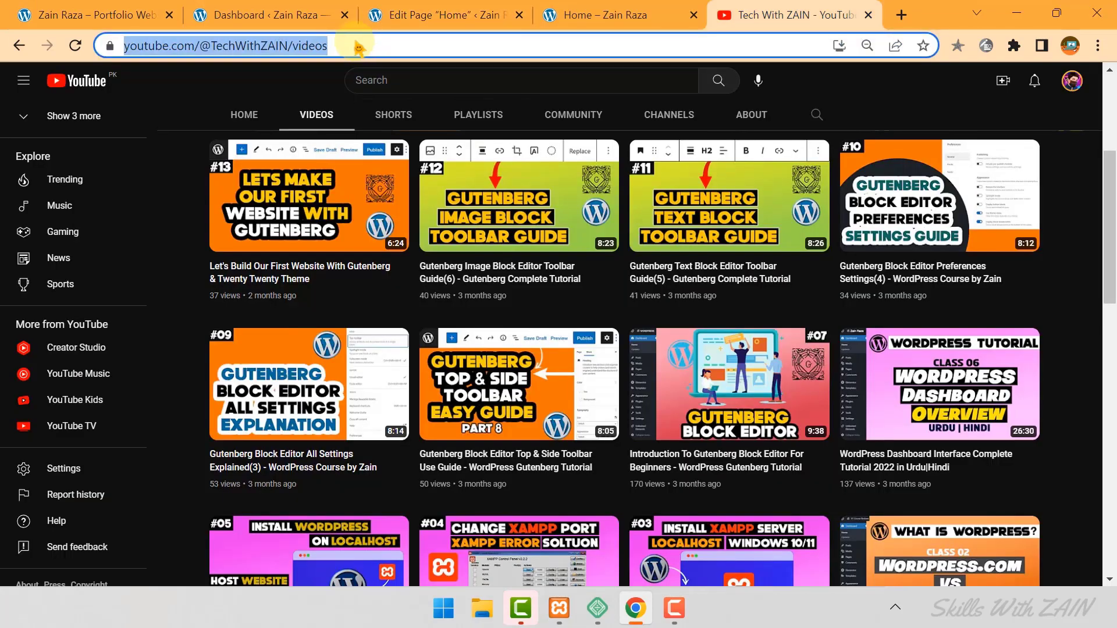
click(264, 12)
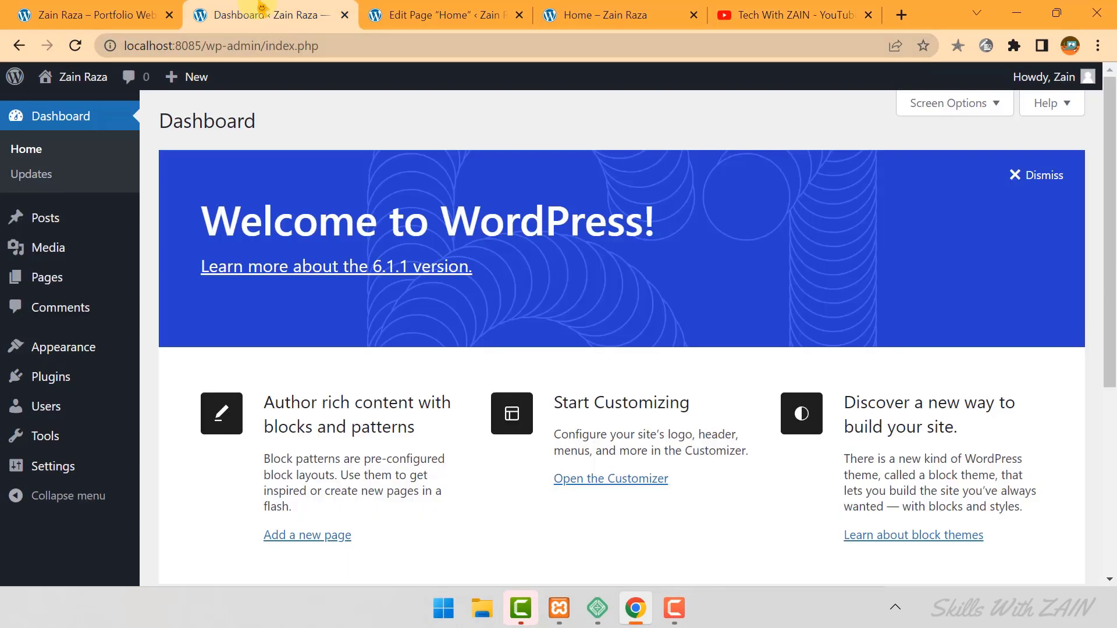
key(ctrl+shift+Tab)
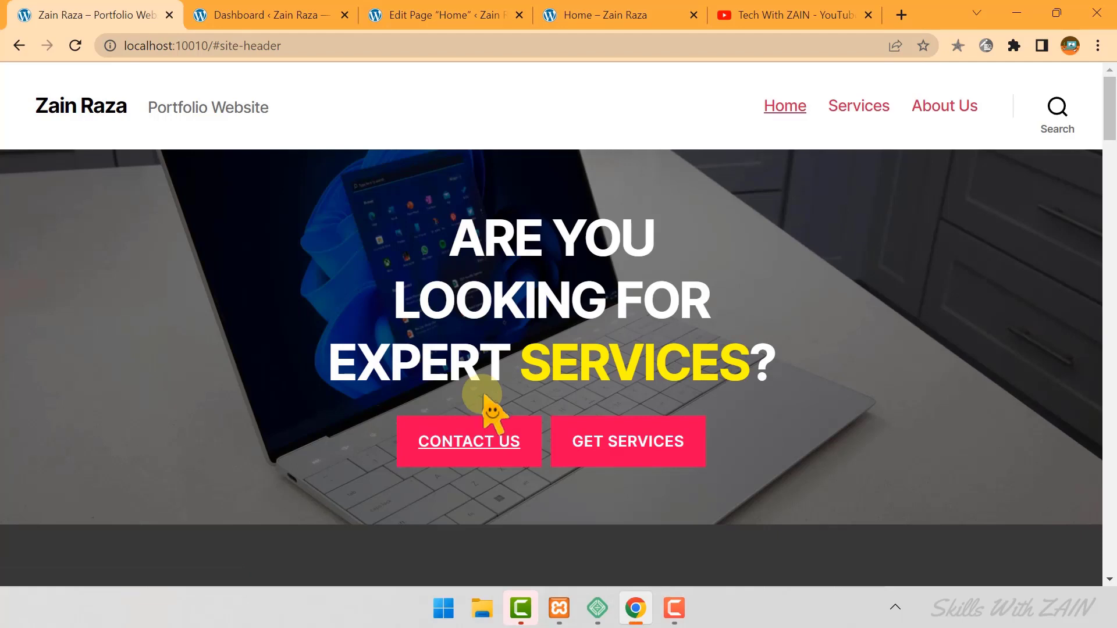
click(372, 14)
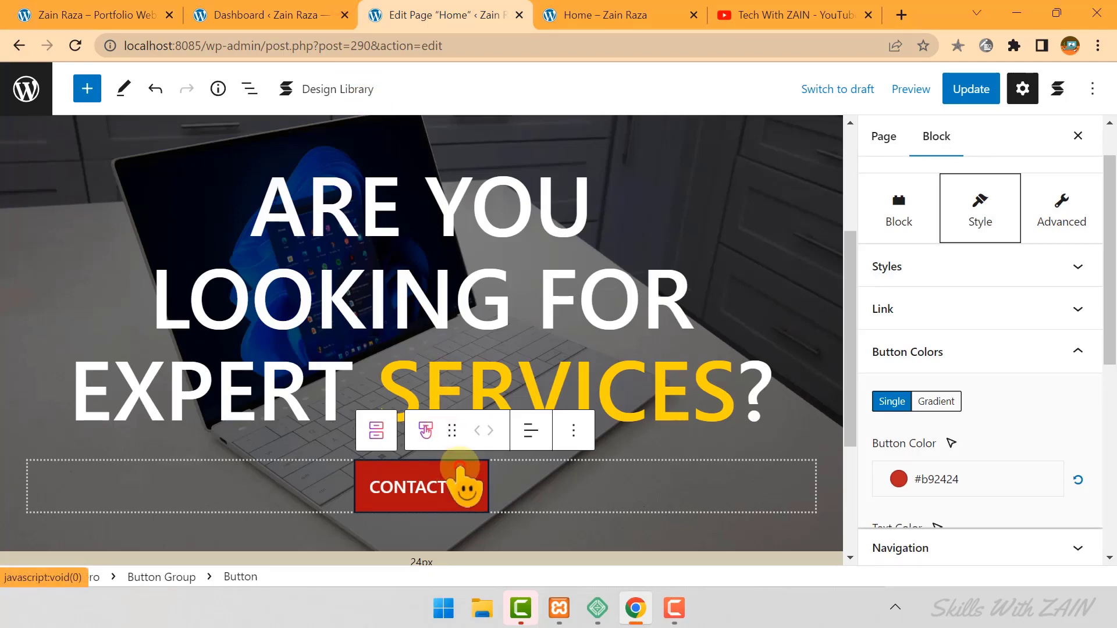
click(985, 314)
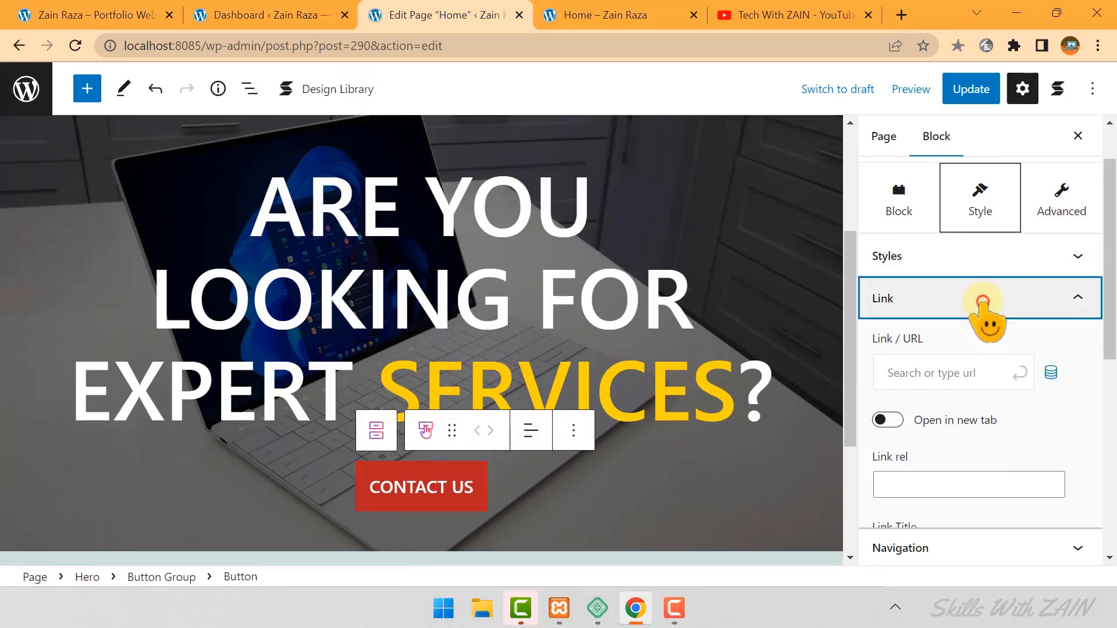
click(938, 320)
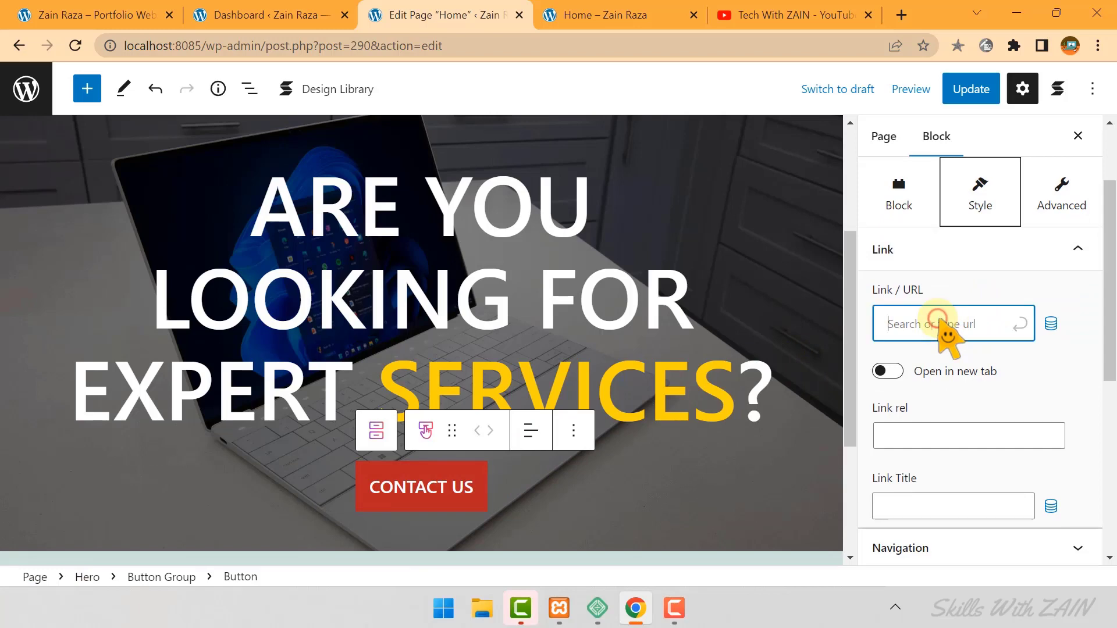
key(ctrl+v)
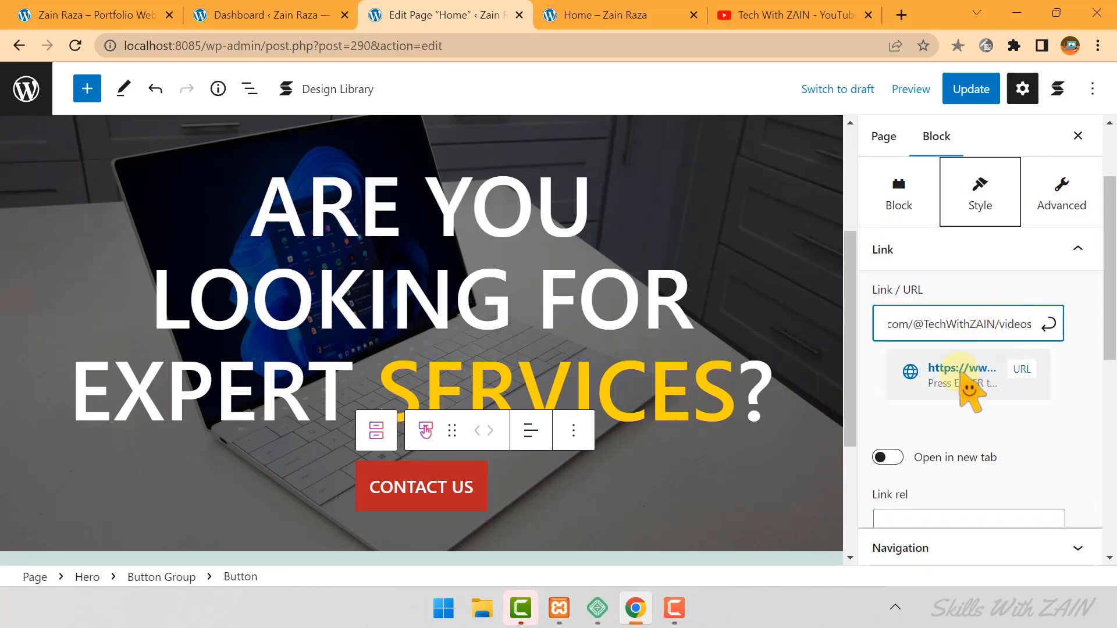
click(963, 378)
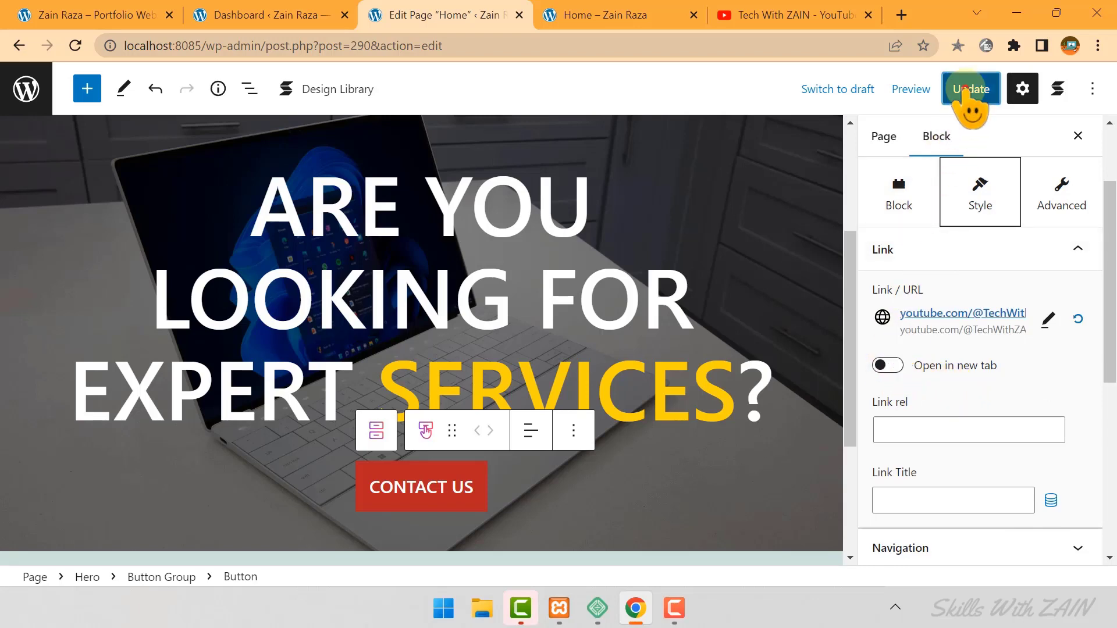
click(970, 89)
Reload the live Home page, test the CONTACT US button's link and return to the page.
click(584, 13)
click(75, 46)
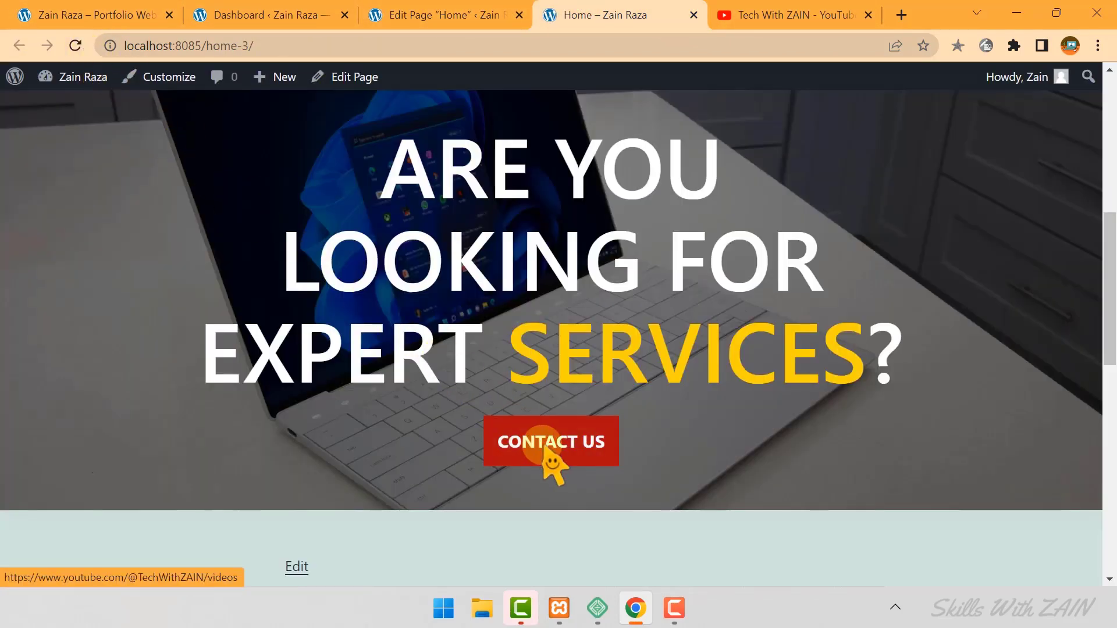
click(545, 451)
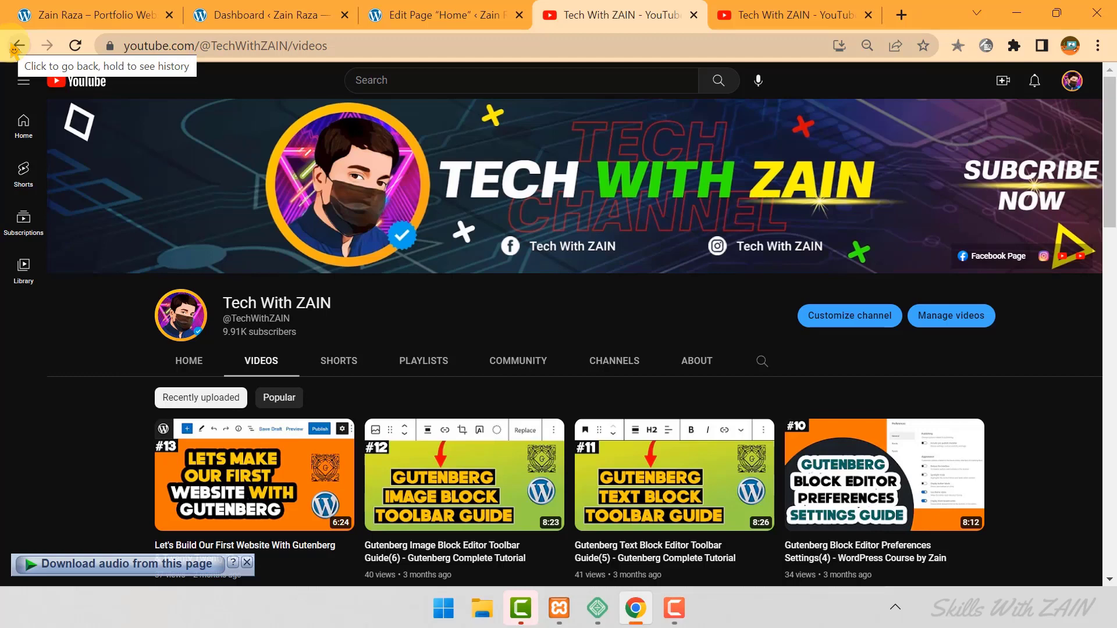
click(19, 46)
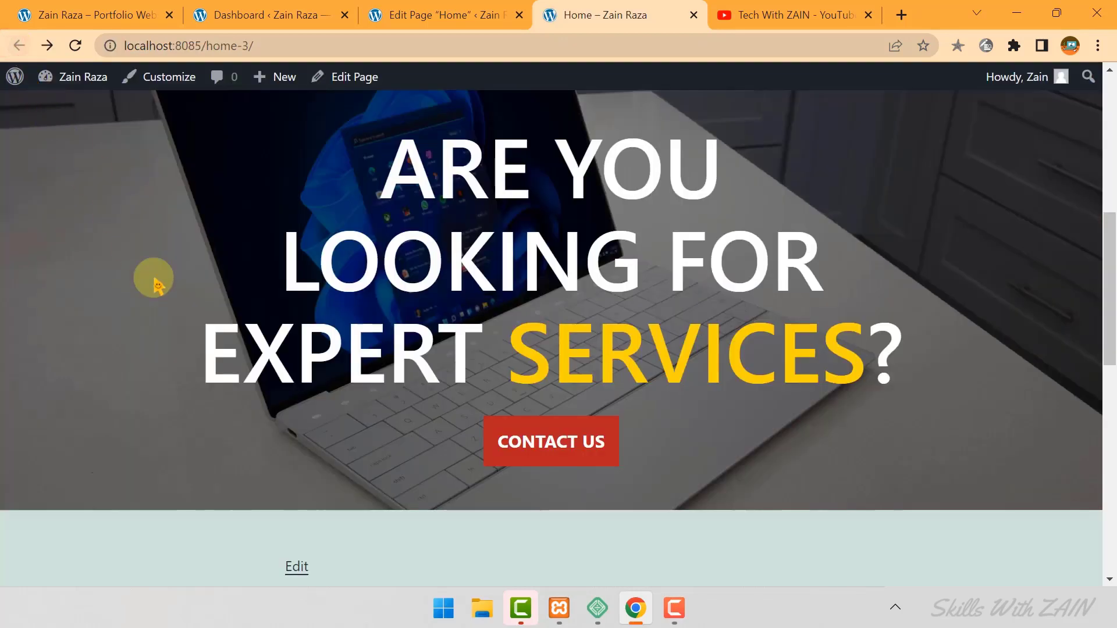
Set the CONTACT US button's link to open in a new tab and update the page.
key(ctrl+shift+Tab)
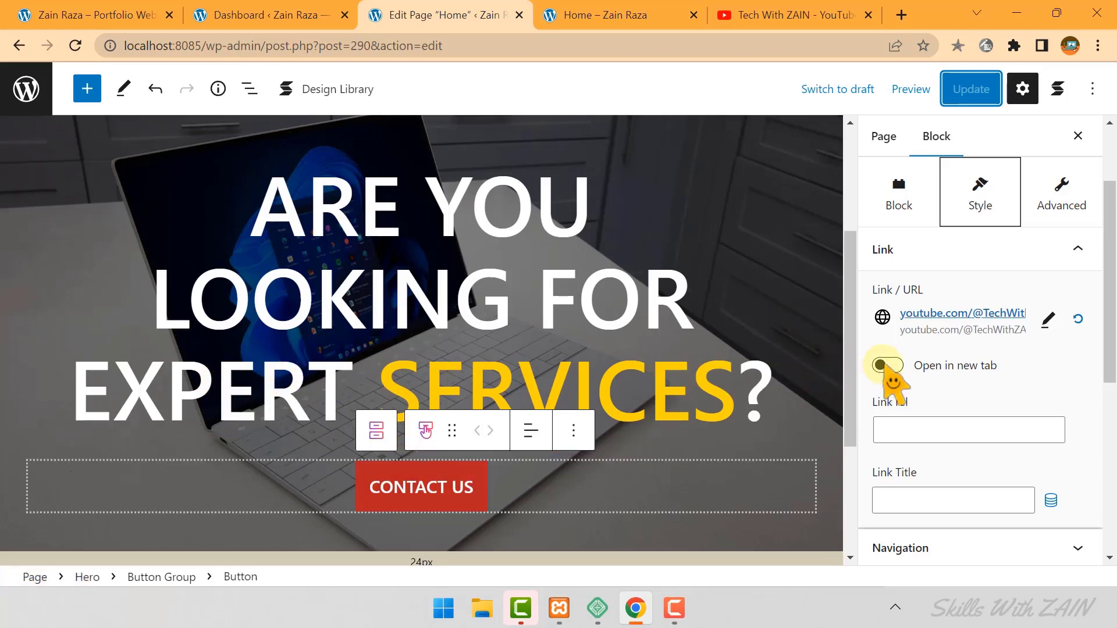
click(886, 365)
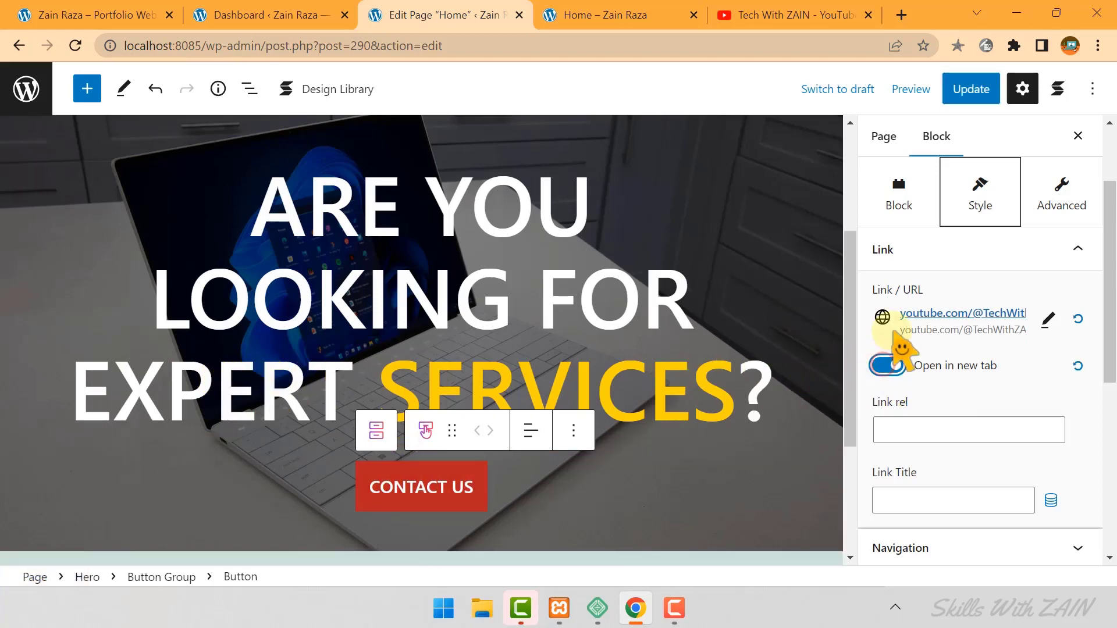
click(968, 89)
Test the CONTACT US link on the live Home page again and close the tab it opens.
click(572, 12)
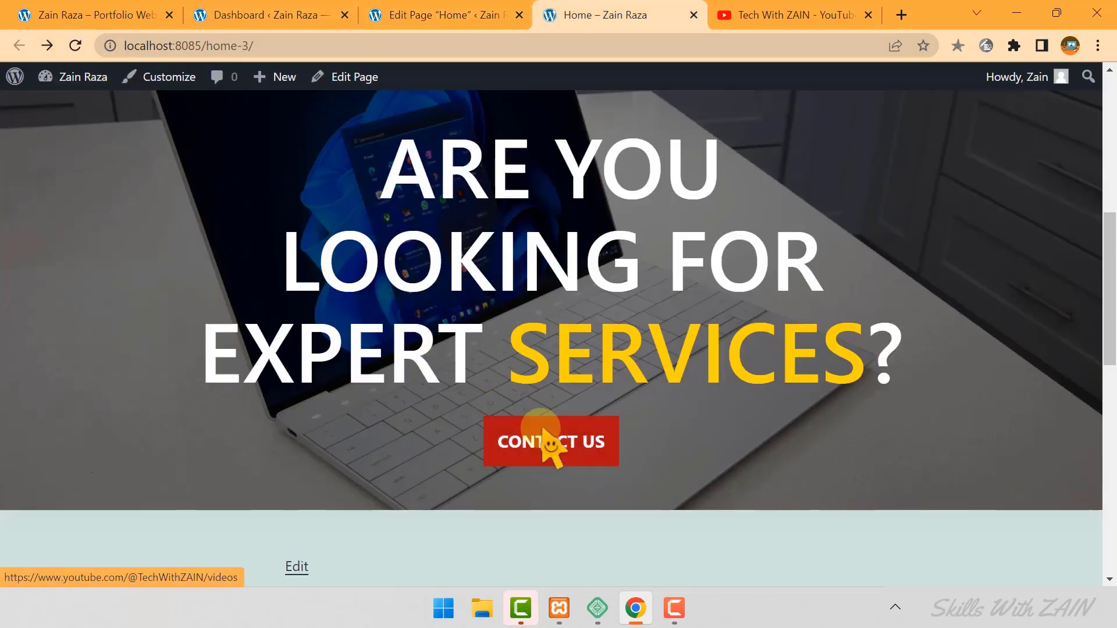
click(553, 445)
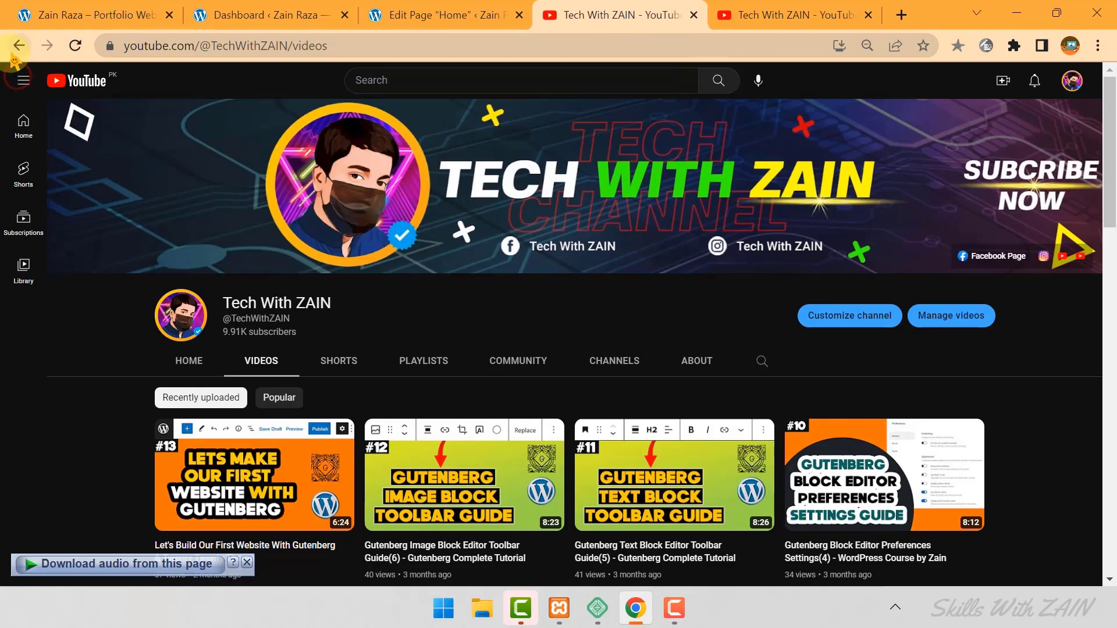
click(722, 15)
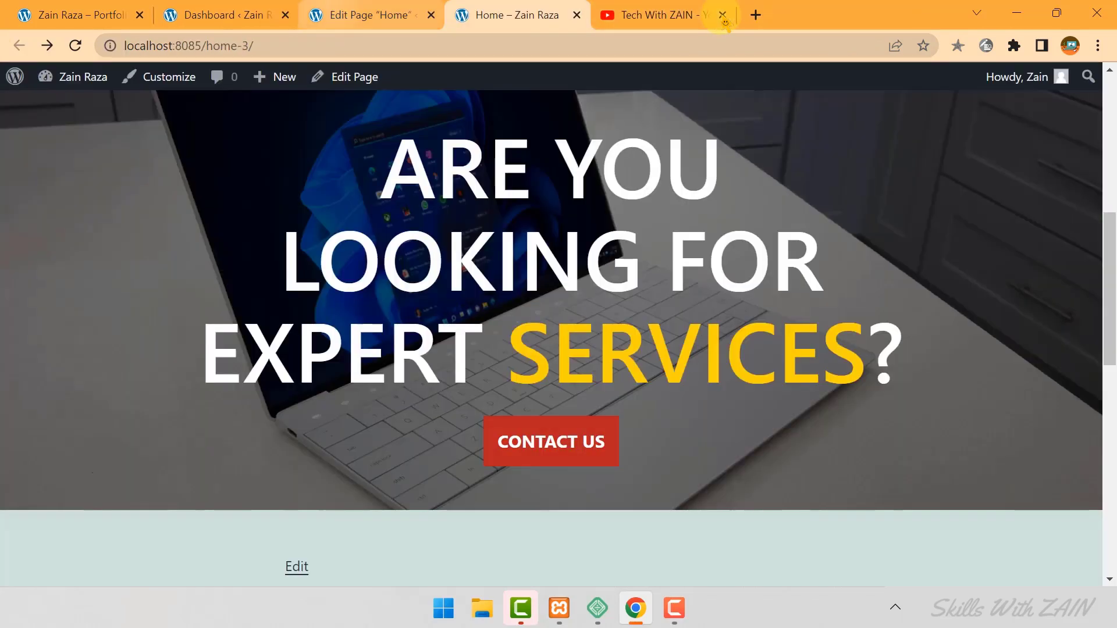
Duplicate the CONTACT US button and relabel the copy "GET SERVICES" as on the reference site.
key(ctrl+shift+Tab)
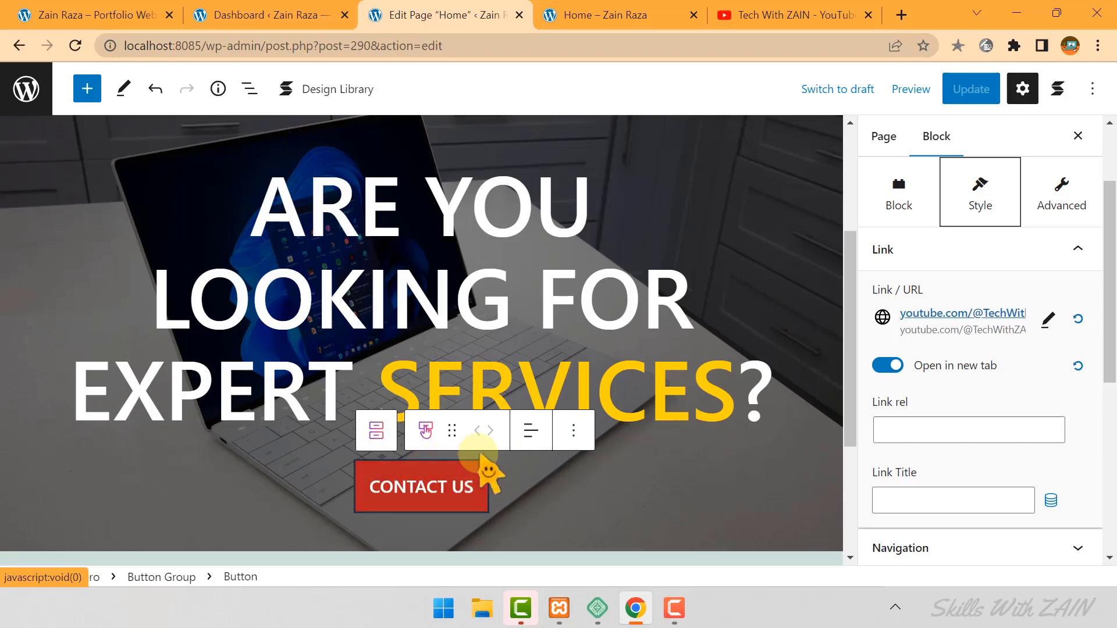
click(572, 431)
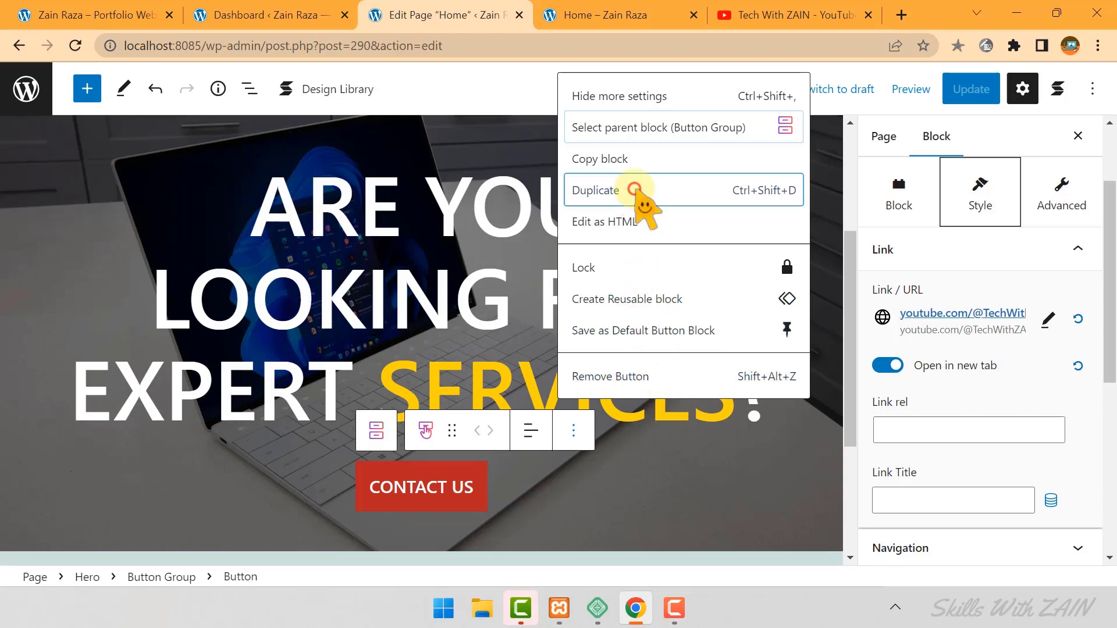
click(635, 190)
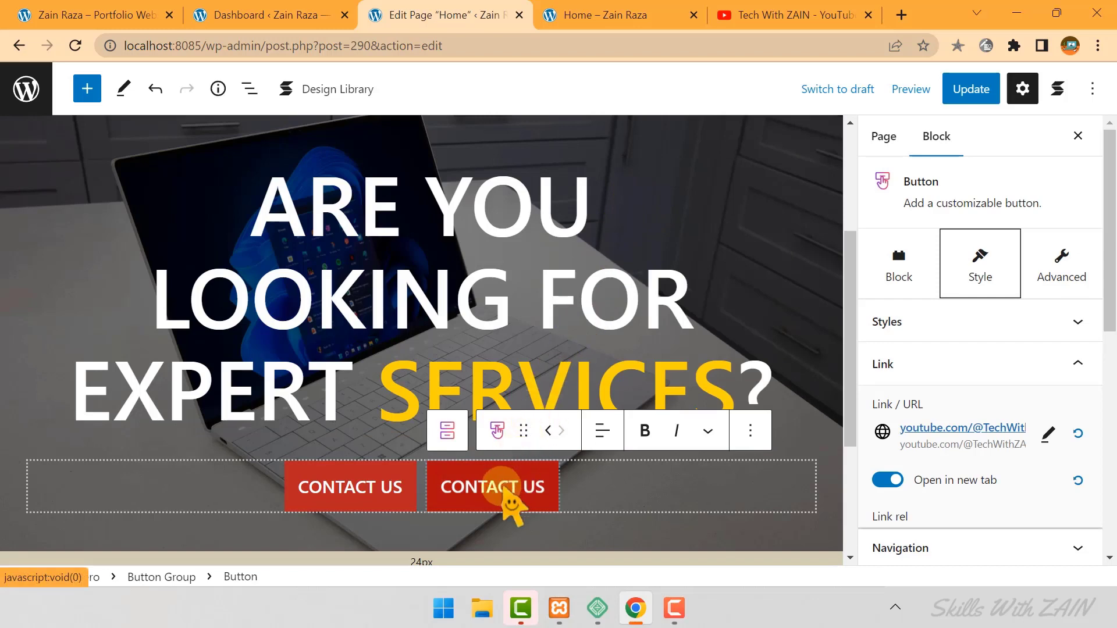
double_click(501, 494)
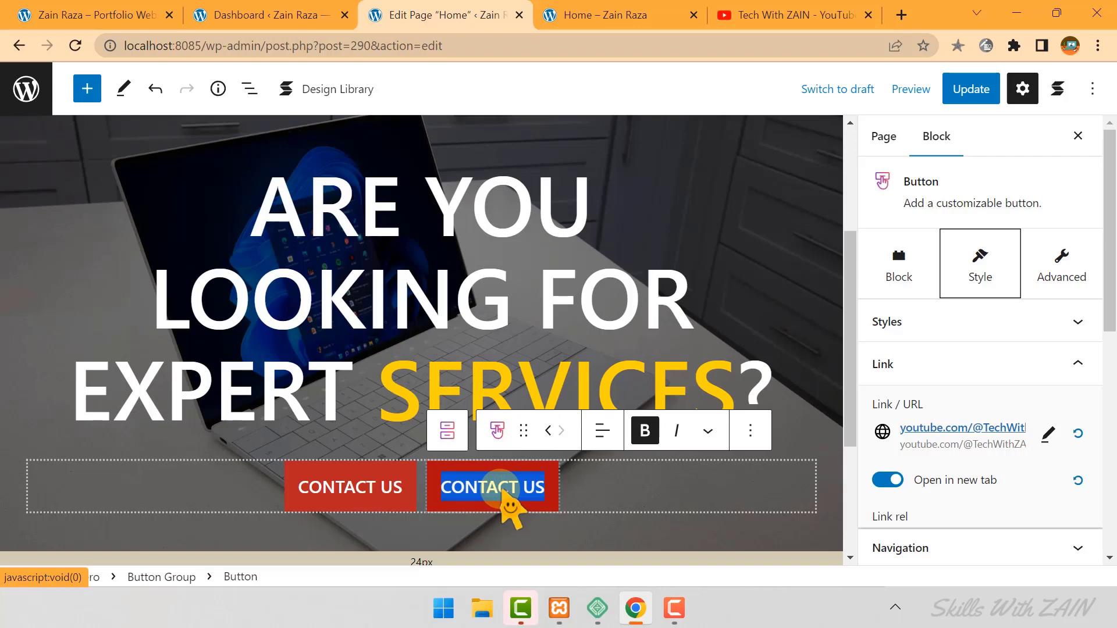
click(39, 7)
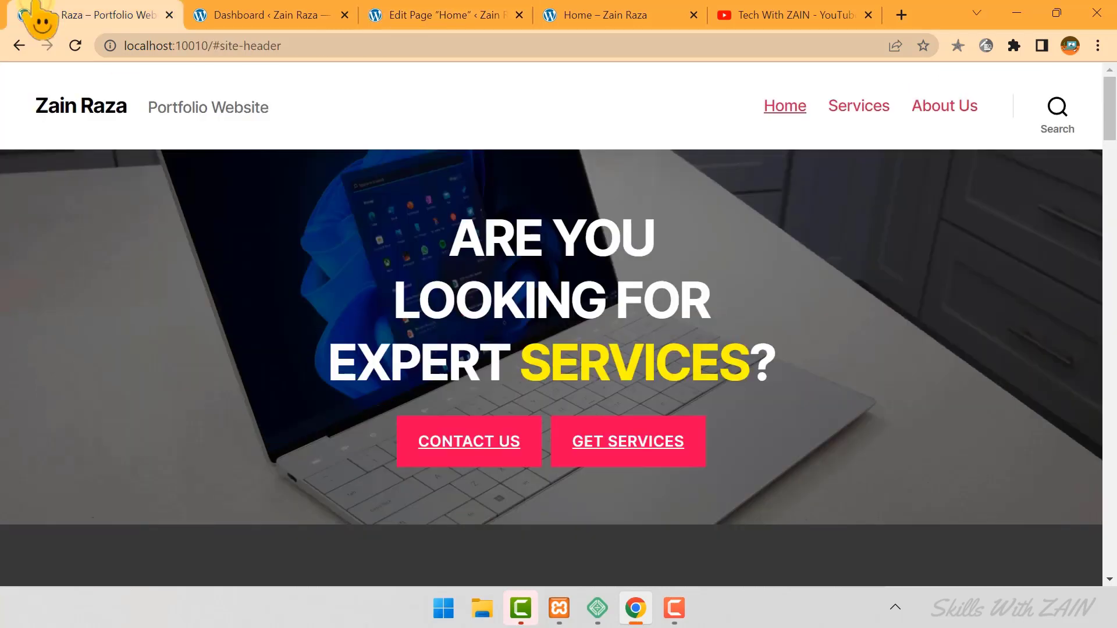
click(443, 14)
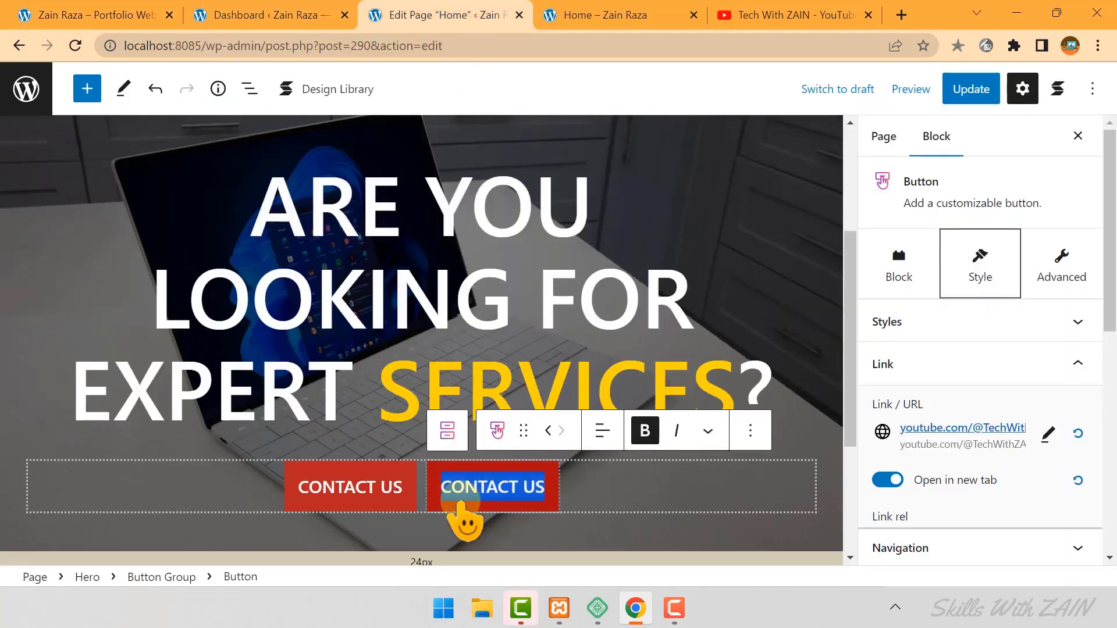
text(GET SERVI)
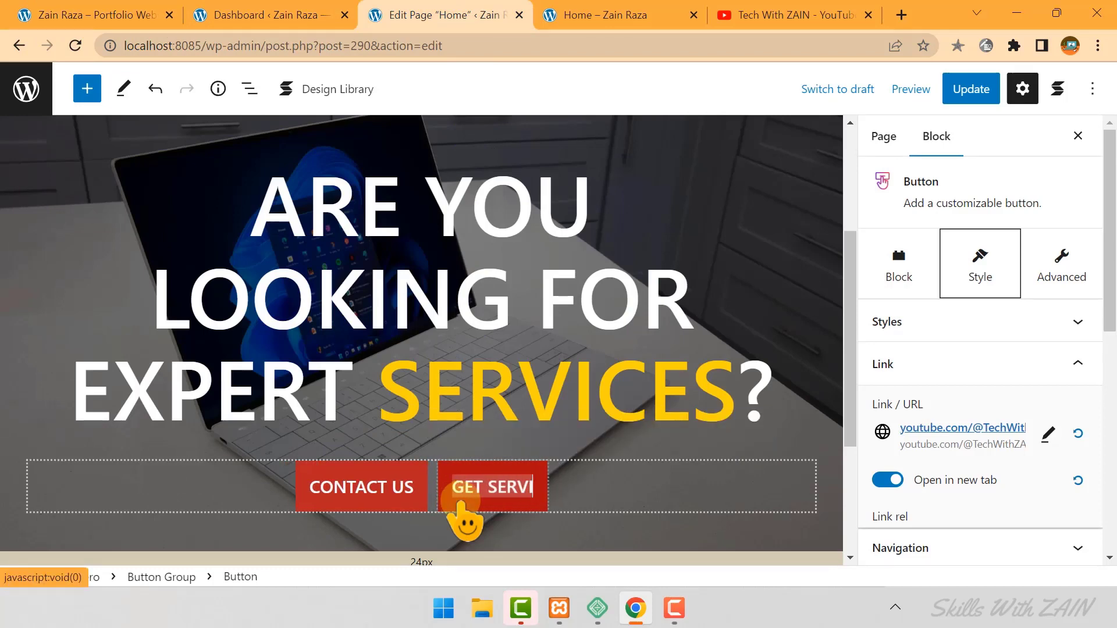
text(CES)
Update the Home page with both hero buttons and reload its live view.
click(942, 90)
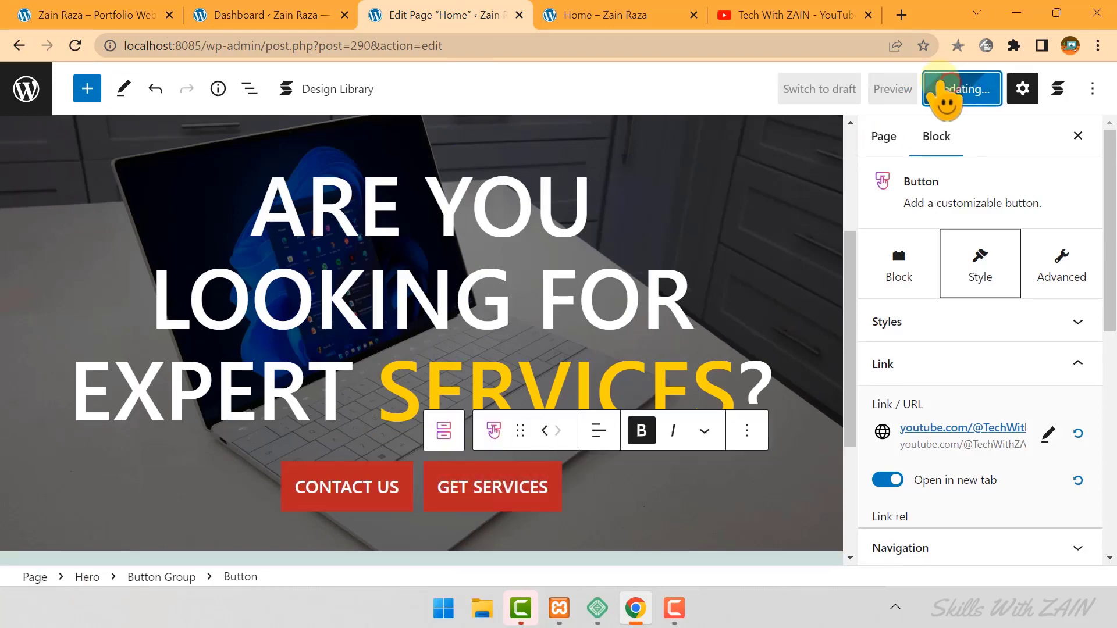
click(594, 15)
click(75, 45)
Review the link settings of the GET SERVICES button and keep its existing YouTube address.
click(427, 21)
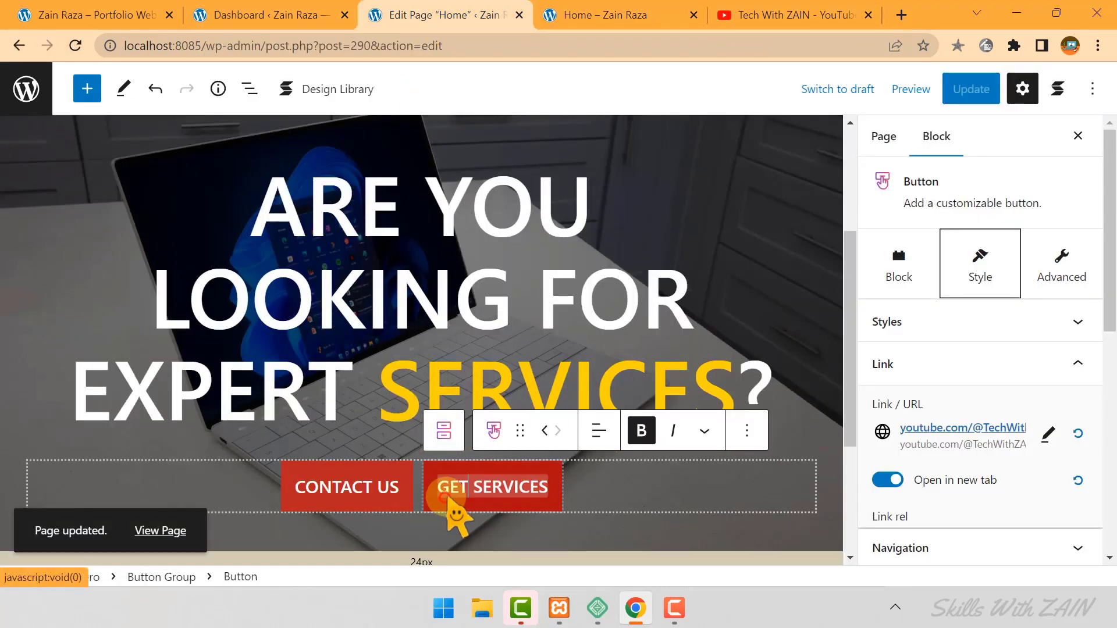
triple_click(477, 486)
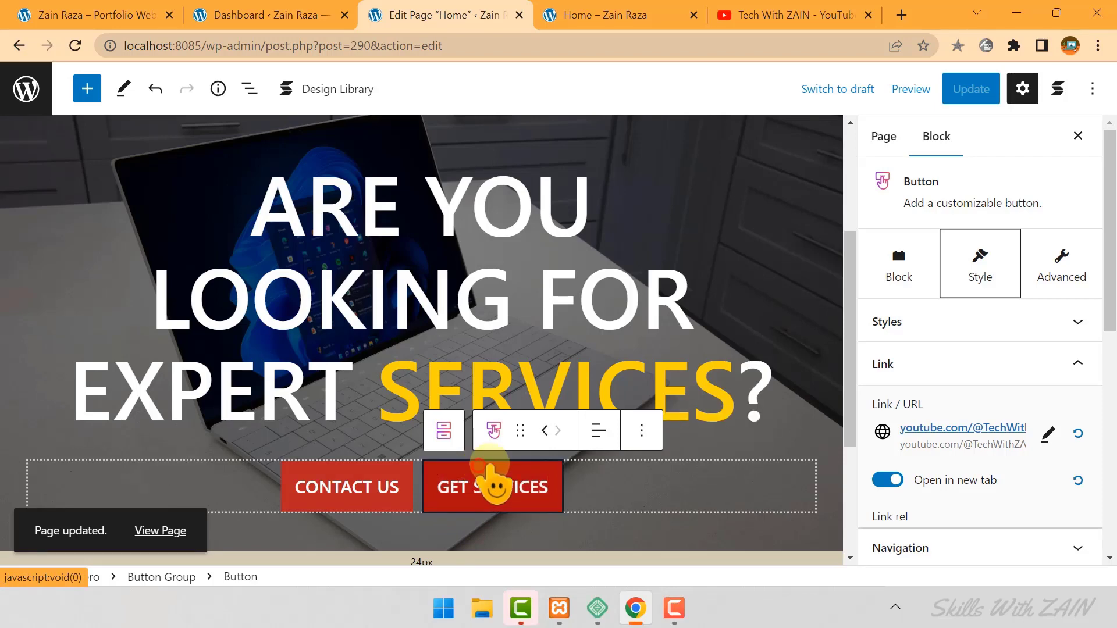
click(1038, 365)
click(1038, 365)
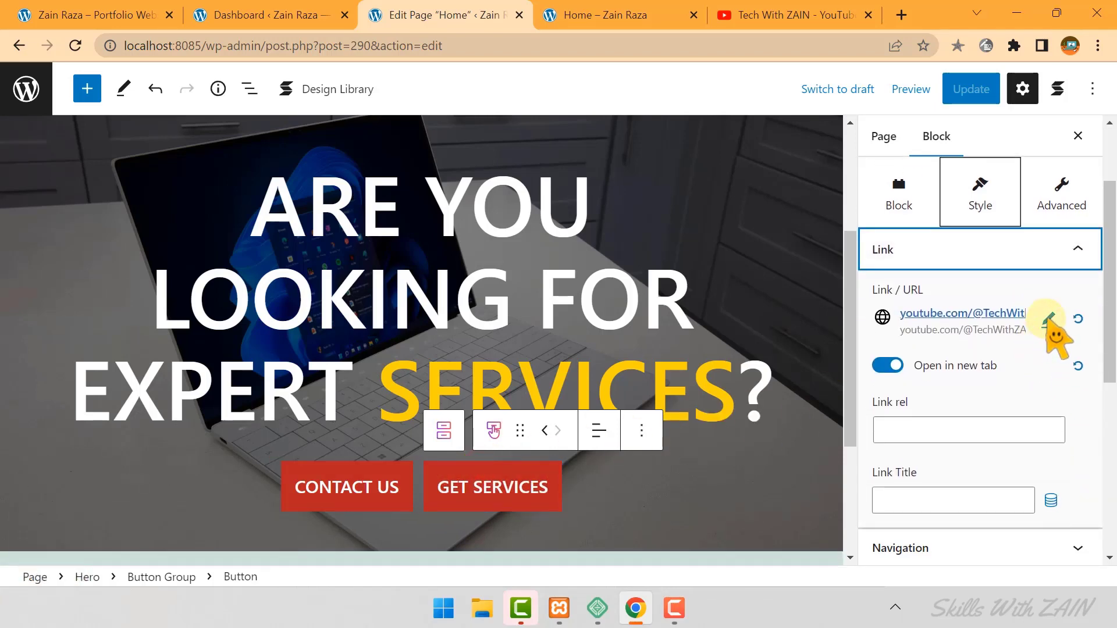
click(1048, 321)
key(ctrl+a)
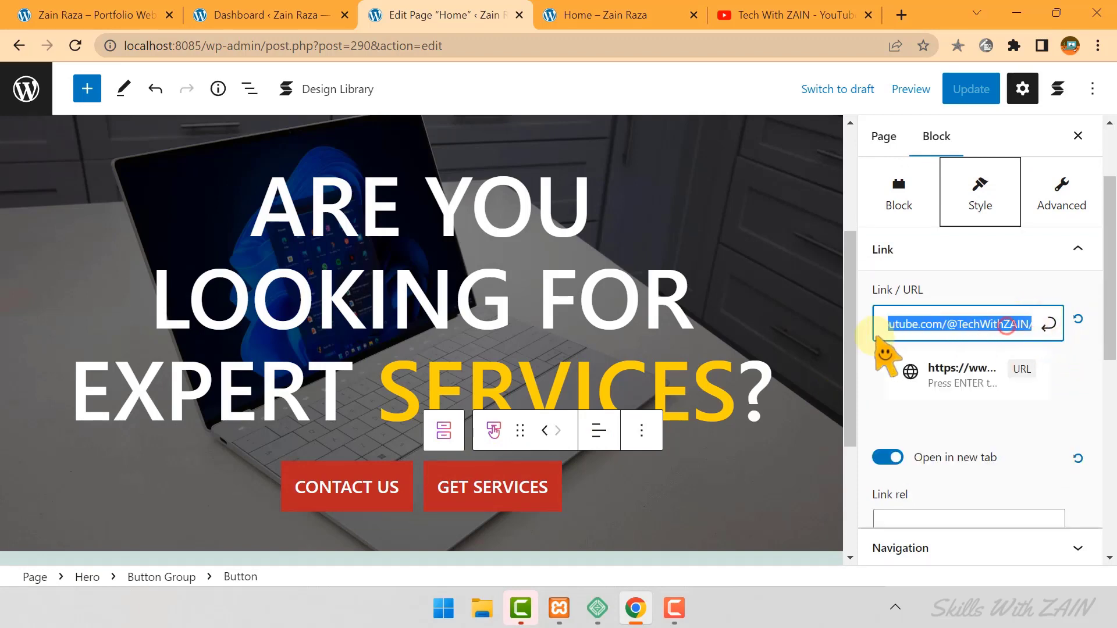
click(950, 368)
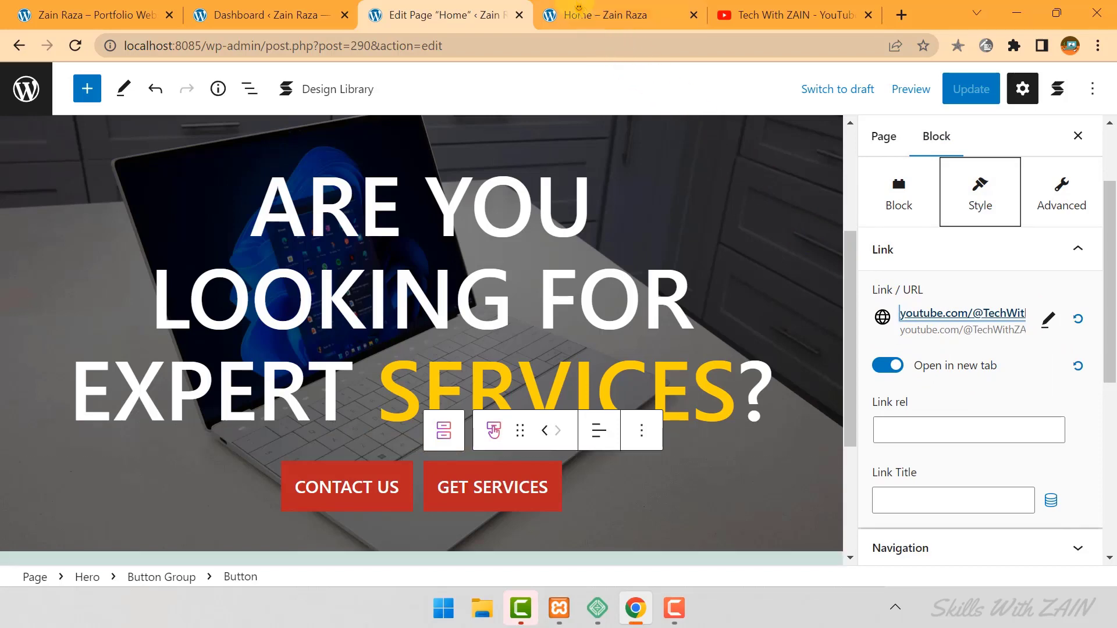
Compare the hero section's two buttons on the live Home page with those in the editor.
click(582, 15)
click(468, 18)
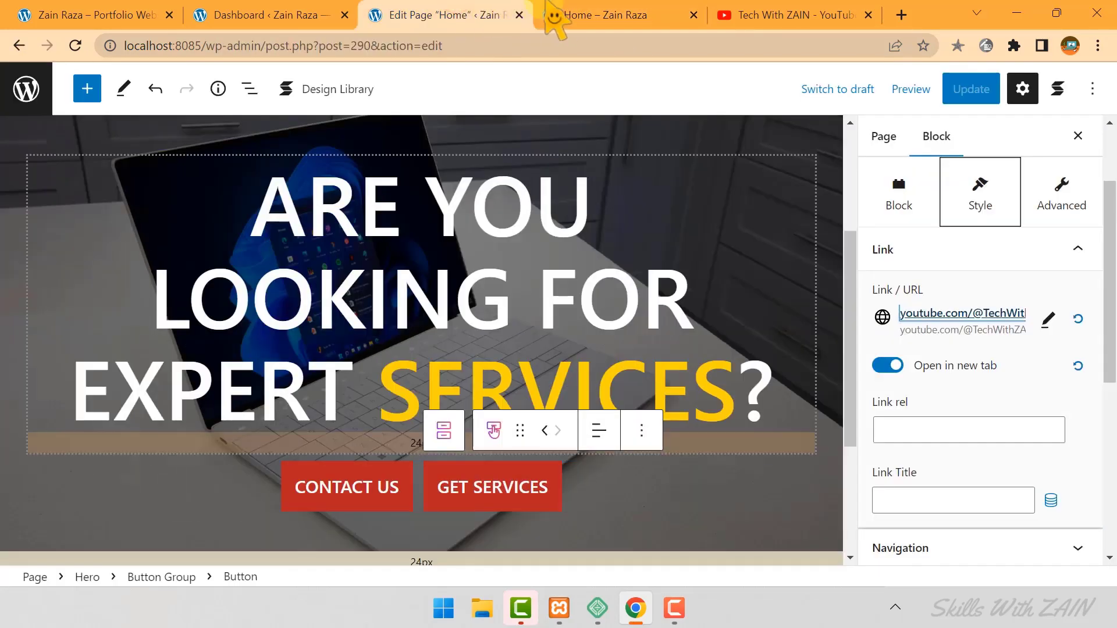
click(590, 16)
click(418, 15)
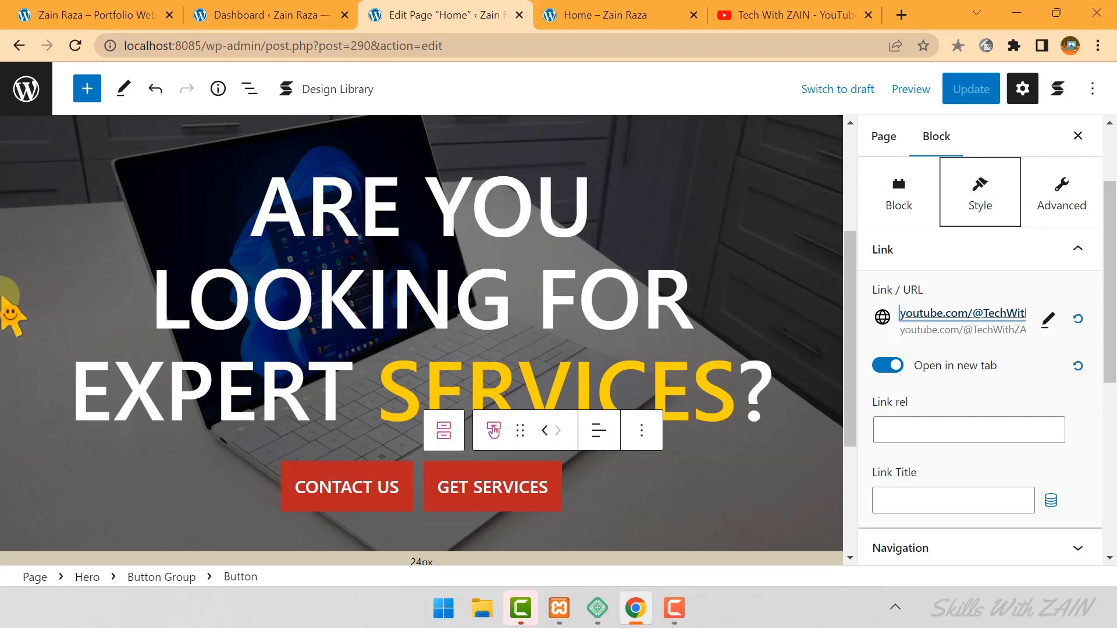
key(ctrl+Tab)
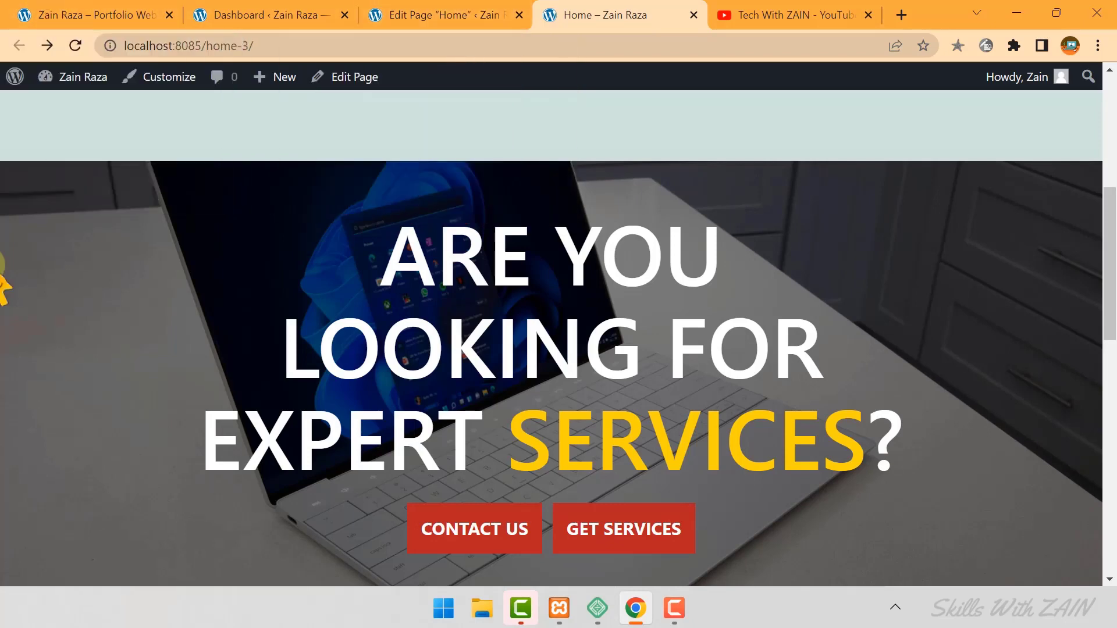
Try to adjust the CONTACT US button's color by eye in the color picker to match the reference site's buttons.
click(139, 8)
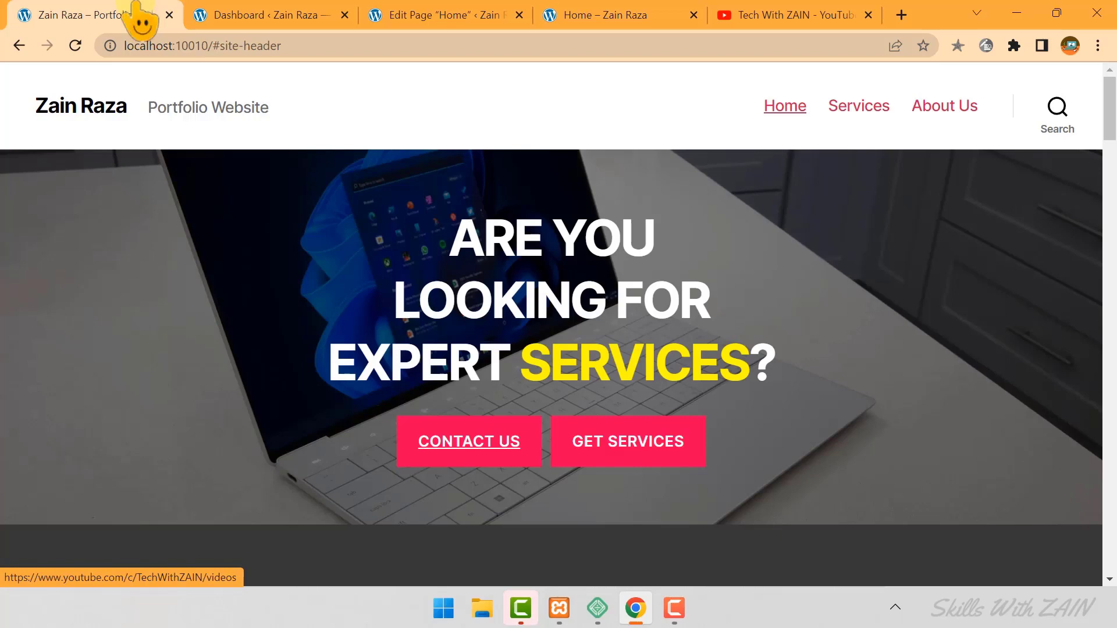
key(ctrl+3)
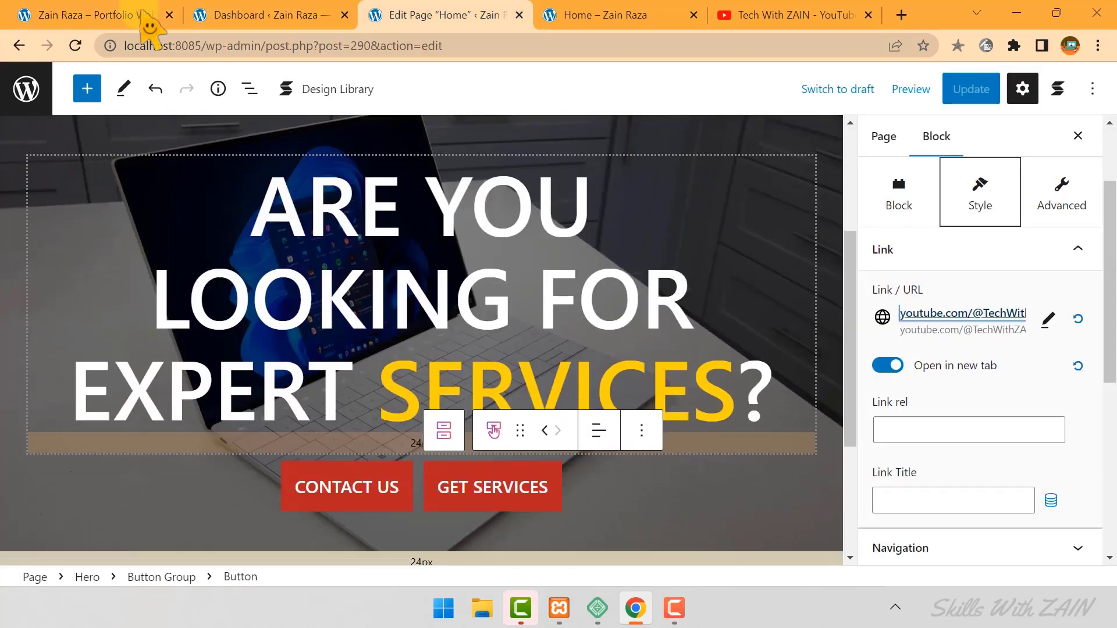
click(346, 482)
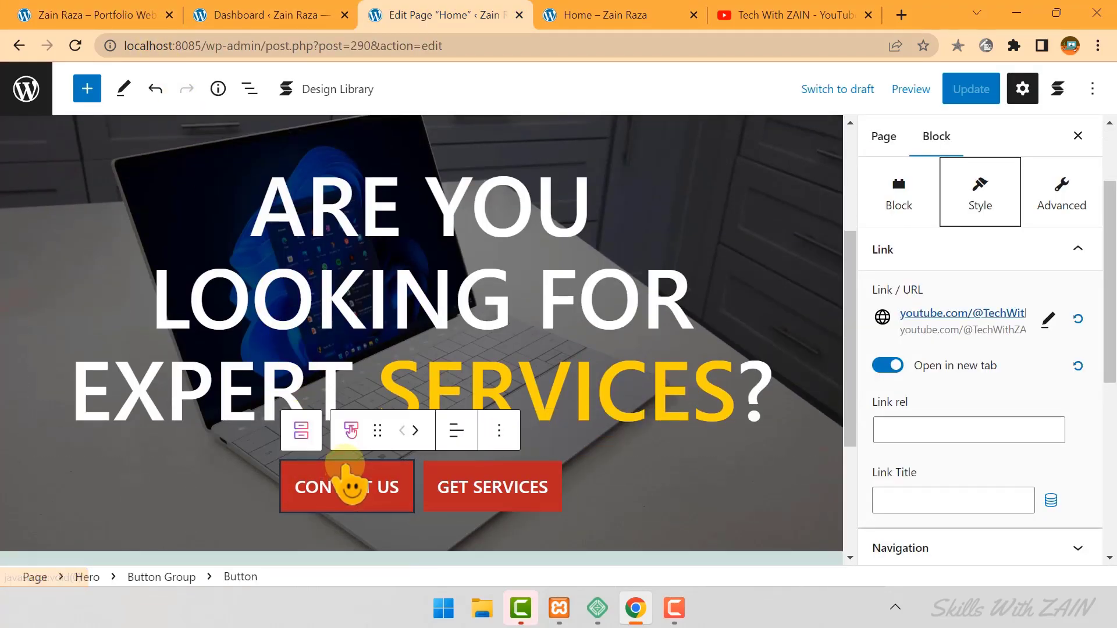
click(942, 251)
click(941, 300)
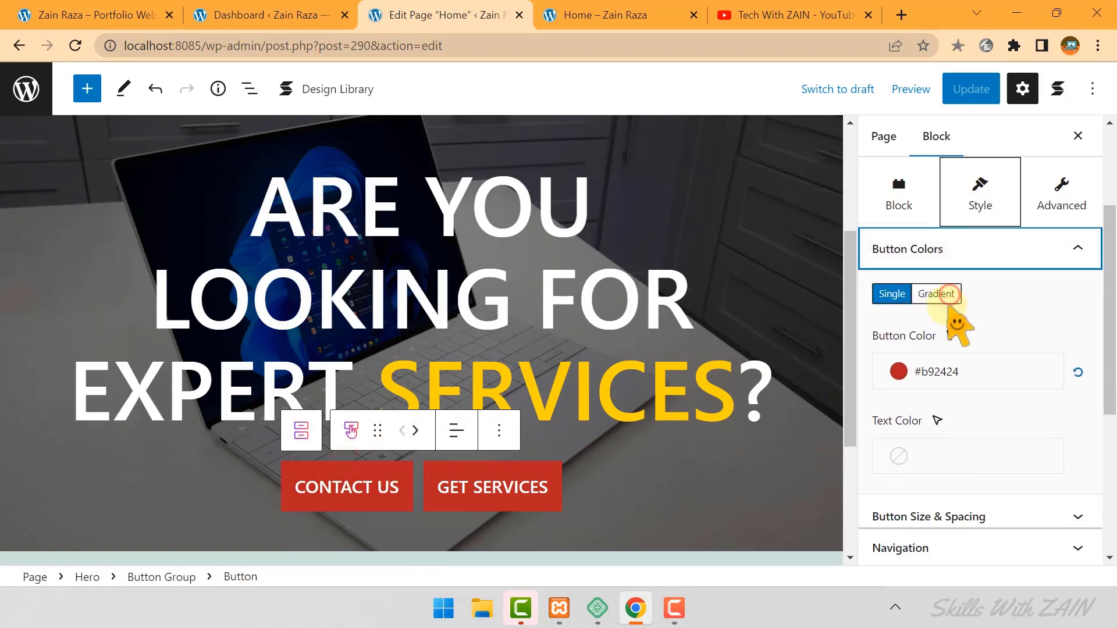
click(931, 377)
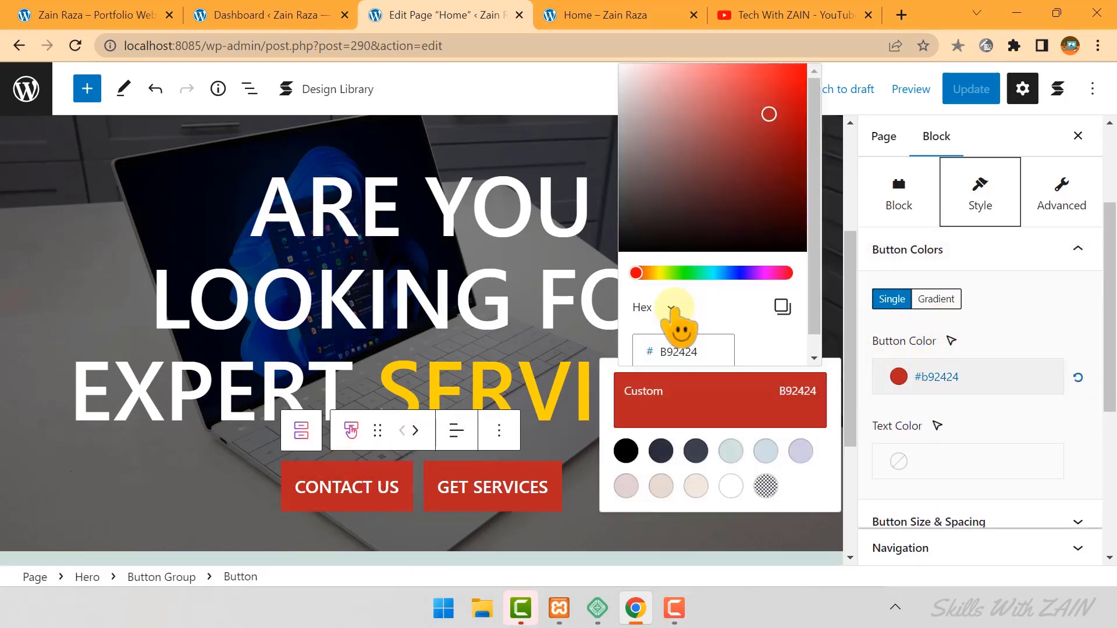
mouse_move(640, 274)
mouse_down()
mouse_move(653, 273)
mouse_move(642, 274)
mouse_up()
click(767, 81)
drag(773, 90, 747, 105)
Open the Chrome Web Store from the browser's extensions manager and search it for "color picker".
click(90, 7)
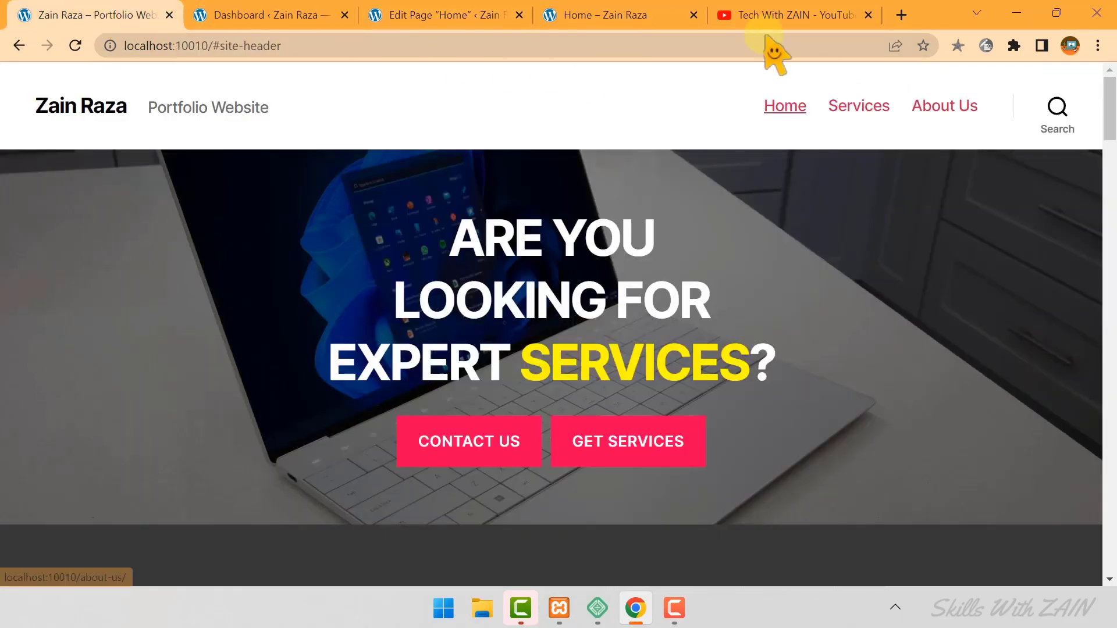
click(1014, 46)
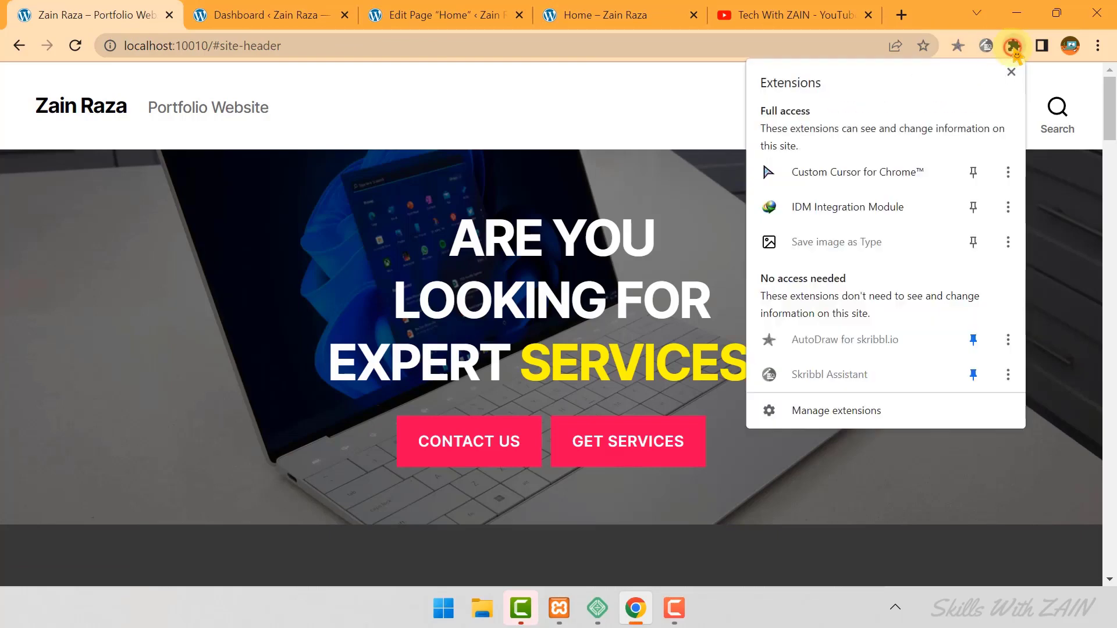
click(850, 414)
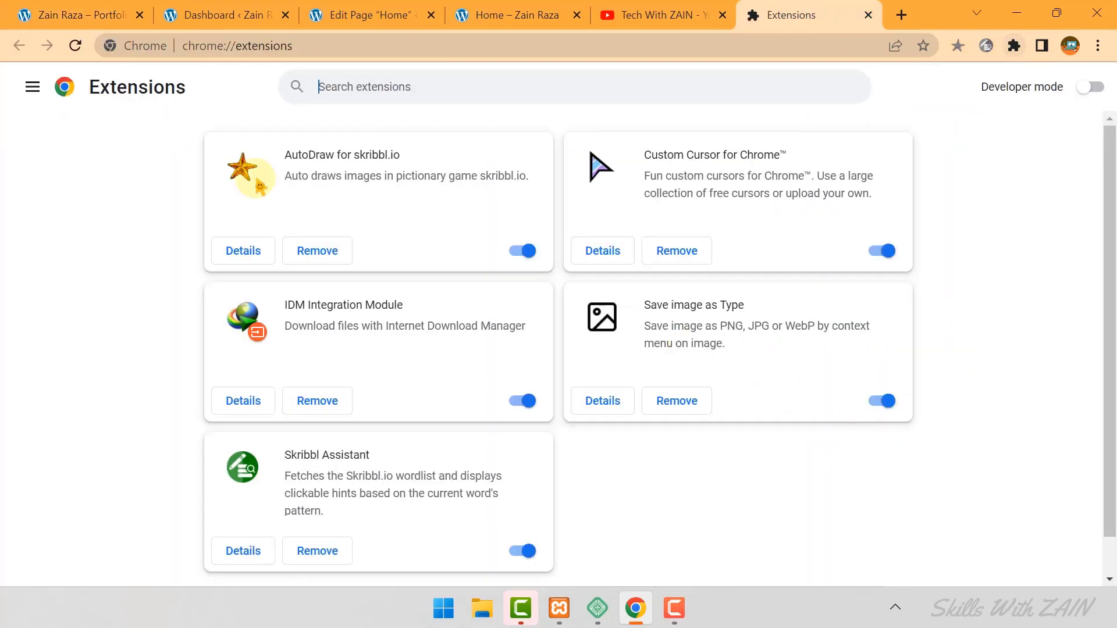
click(33, 89)
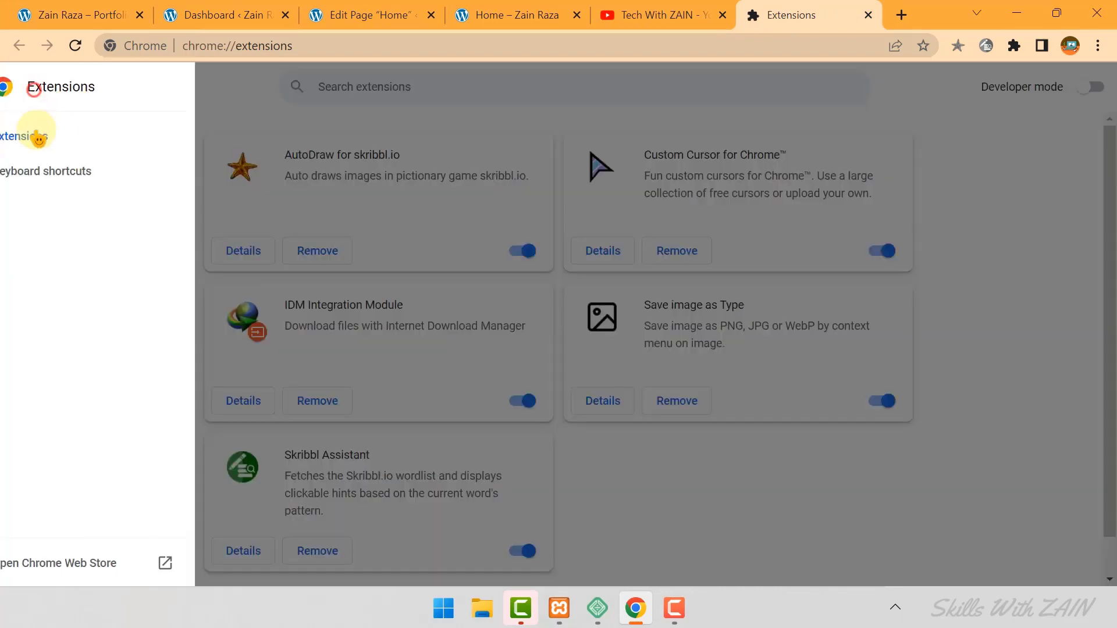
click(87, 562)
text(color picer)
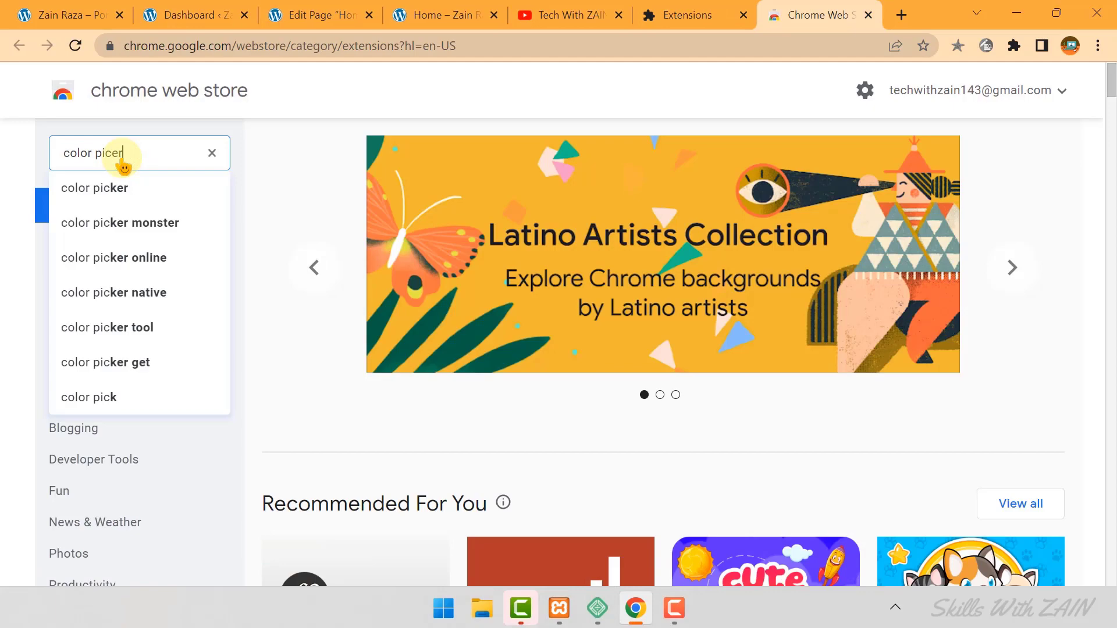
click(117, 187)
scroll(129, 373, down, 10)
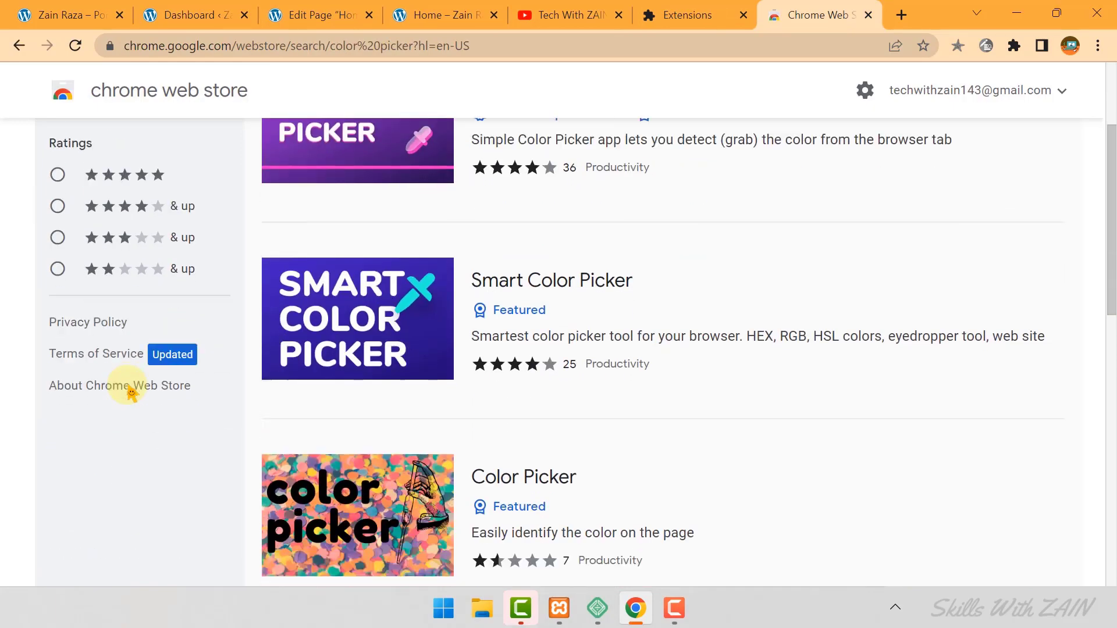
scroll(131, 392, down, 3)
scroll(129, 392, up, 5)
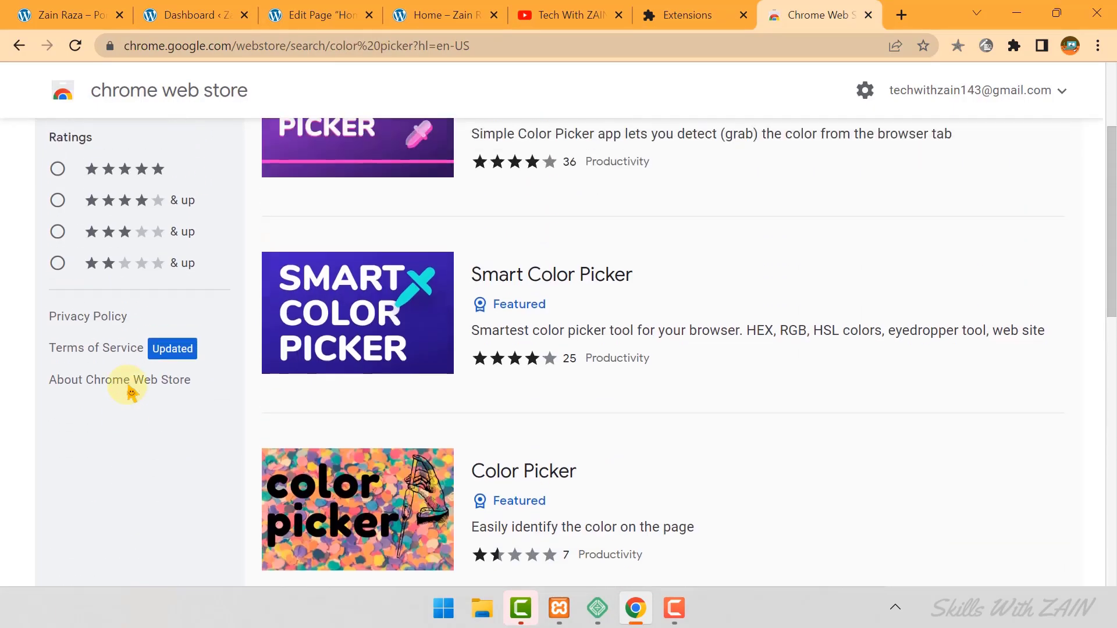
scroll(129, 393, up, 2)
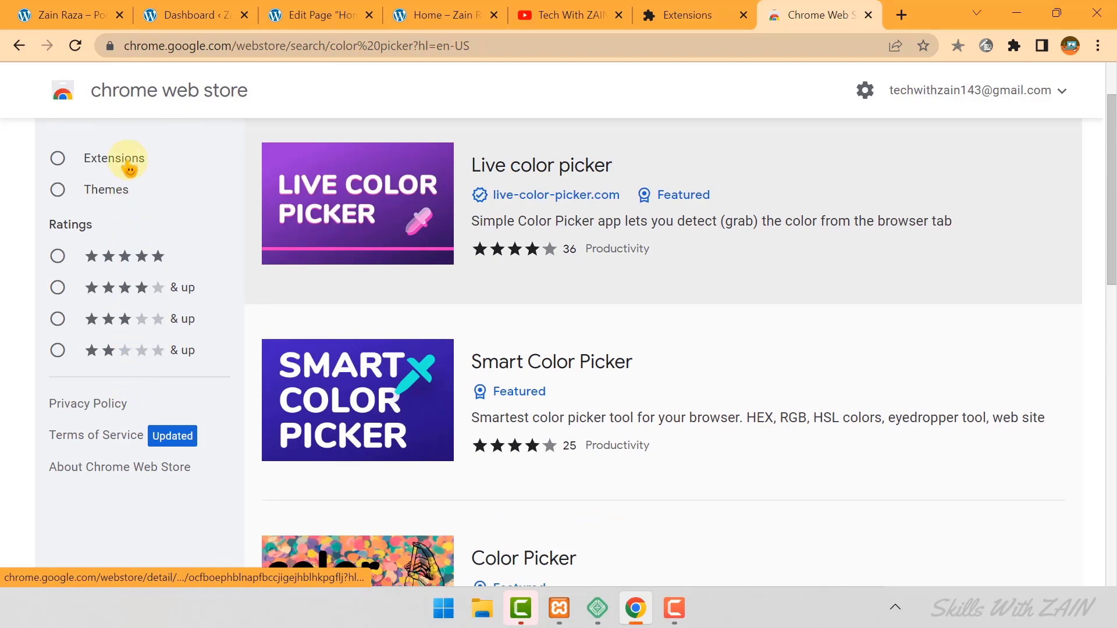
scroll(124, 157, up, 2)
Change the store search to "colorpicker" and open the Ultimate Color Picker extension's page.
click(129, 152)
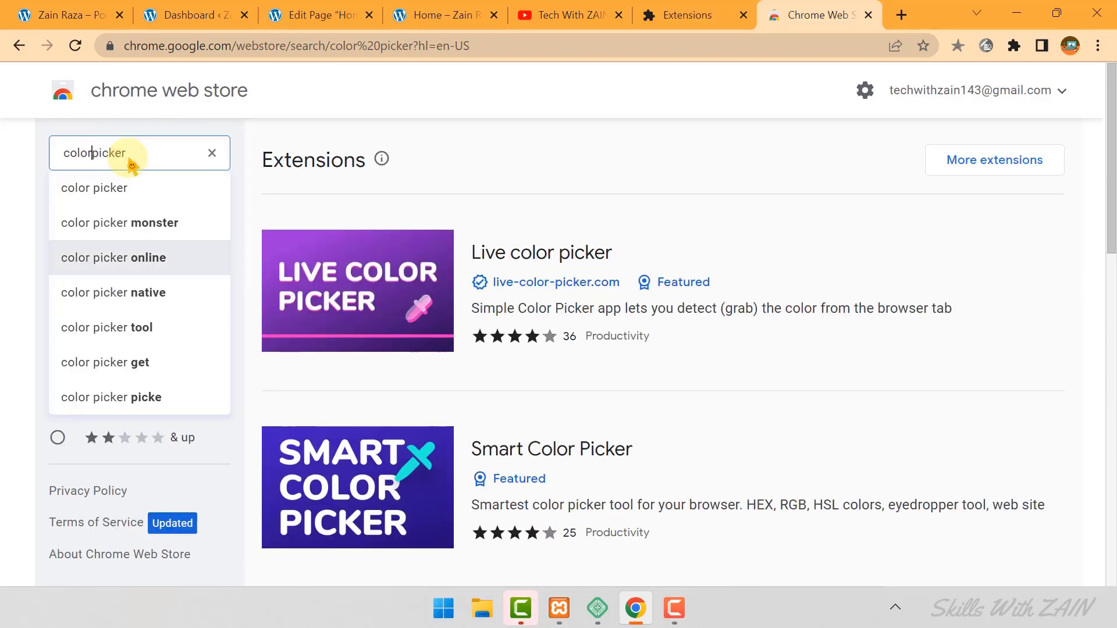
key(Return)
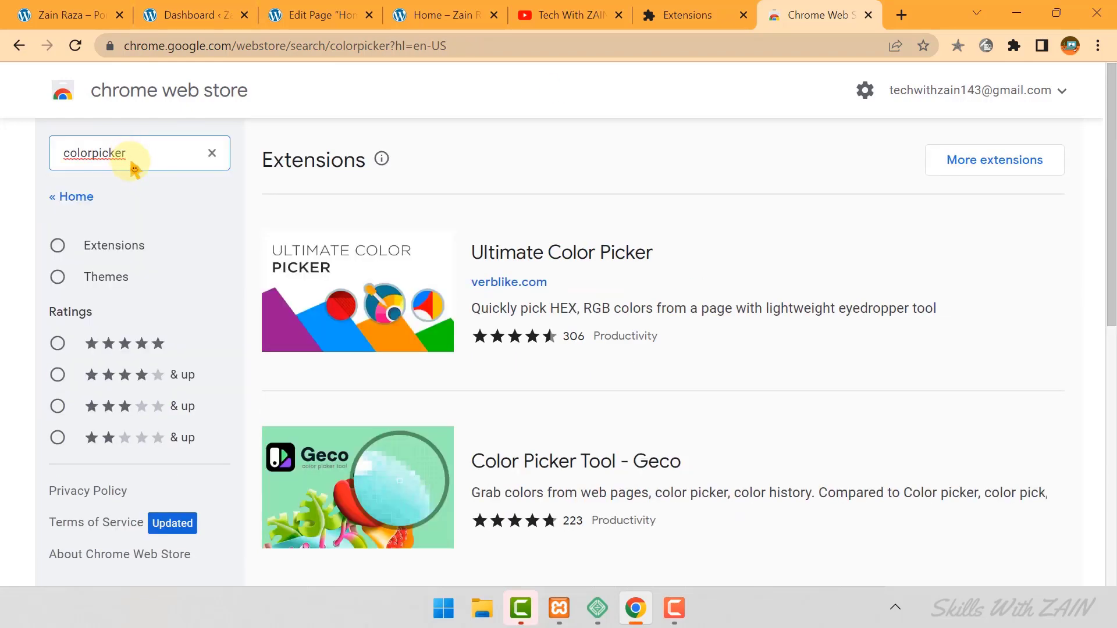
scroll(251, 336, down, 3)
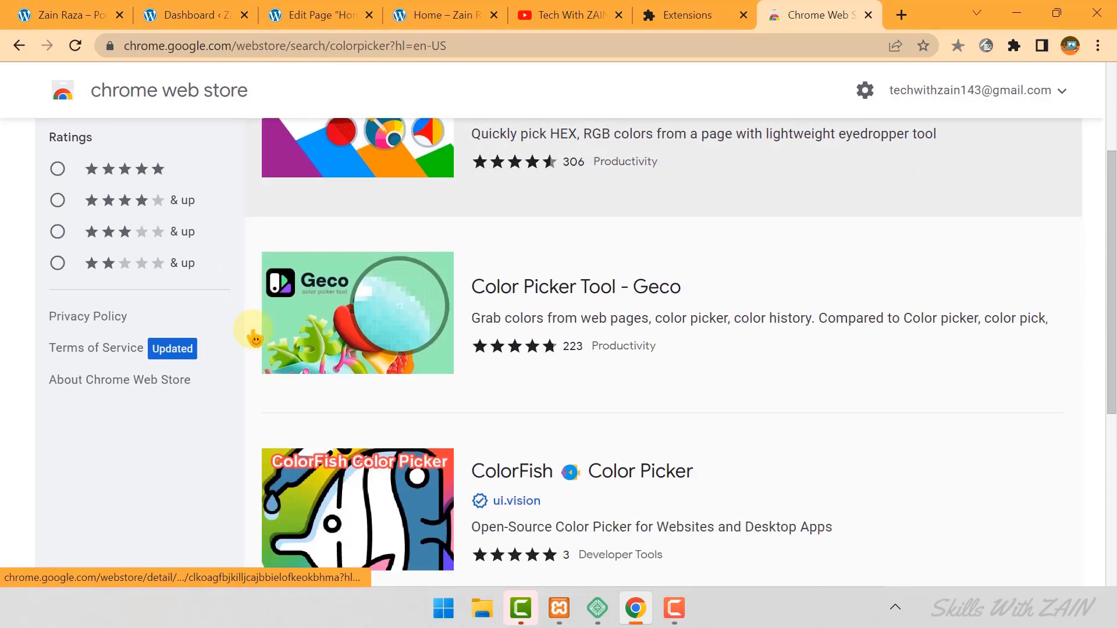
scroll(250, 330, down, 2)
scroll(250, 335, up, 5)
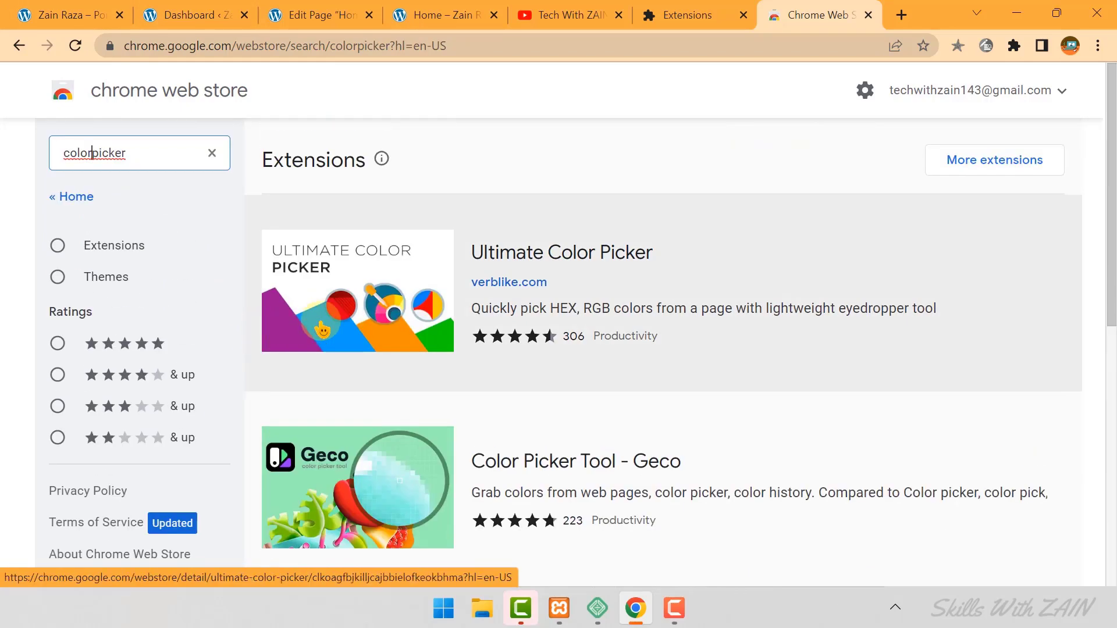
scroll(326, 273, down, 1)
click(327, 226)
Add the Ultimate Color Picker extension to Chrome and pin it for quick access.
click(917, 210)
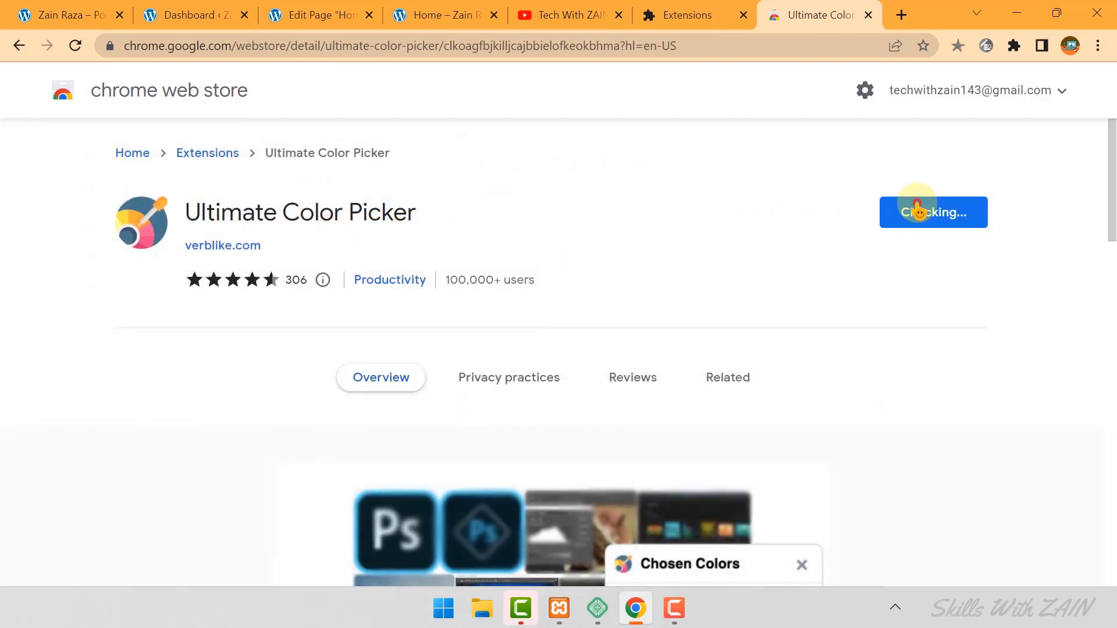
click(596, 137)
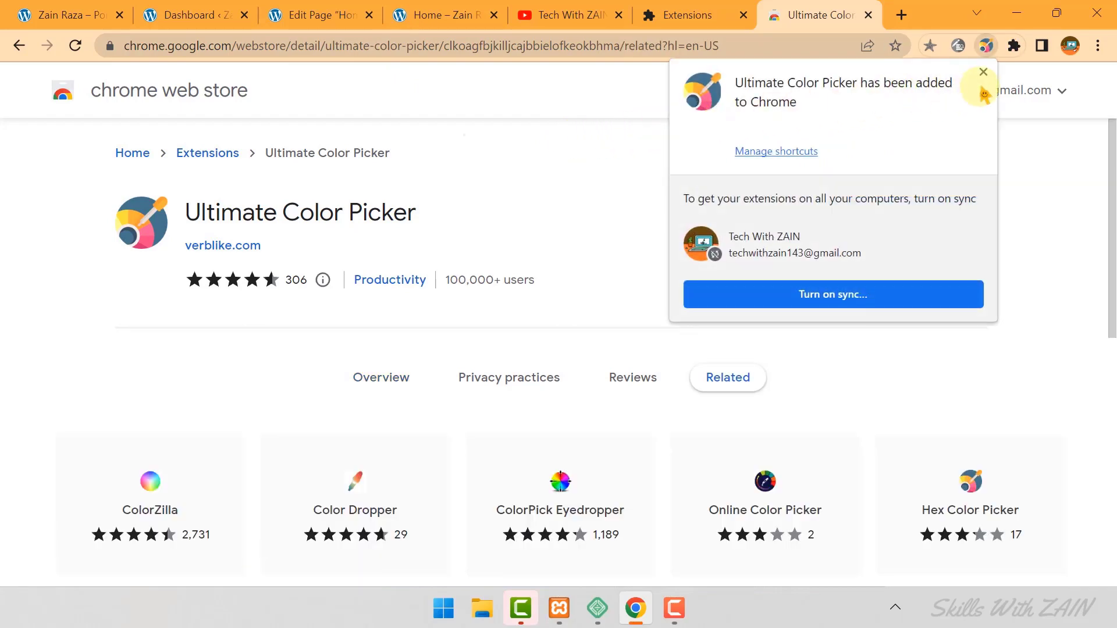
click(982, 88)
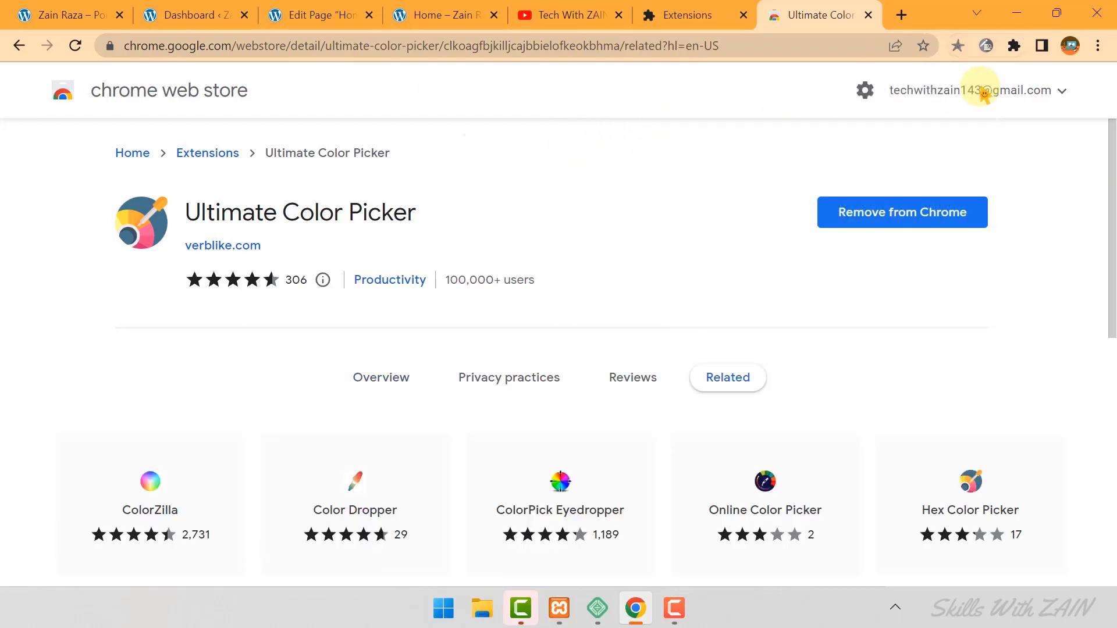
click(1014, 46)
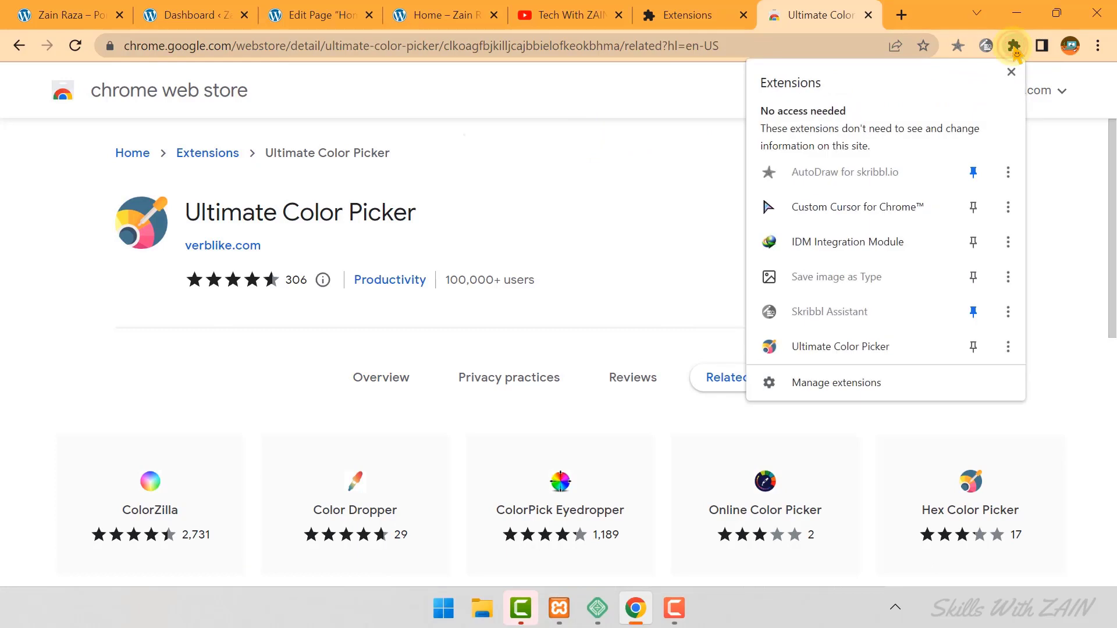
click(973, 348)
click(1072, 273)
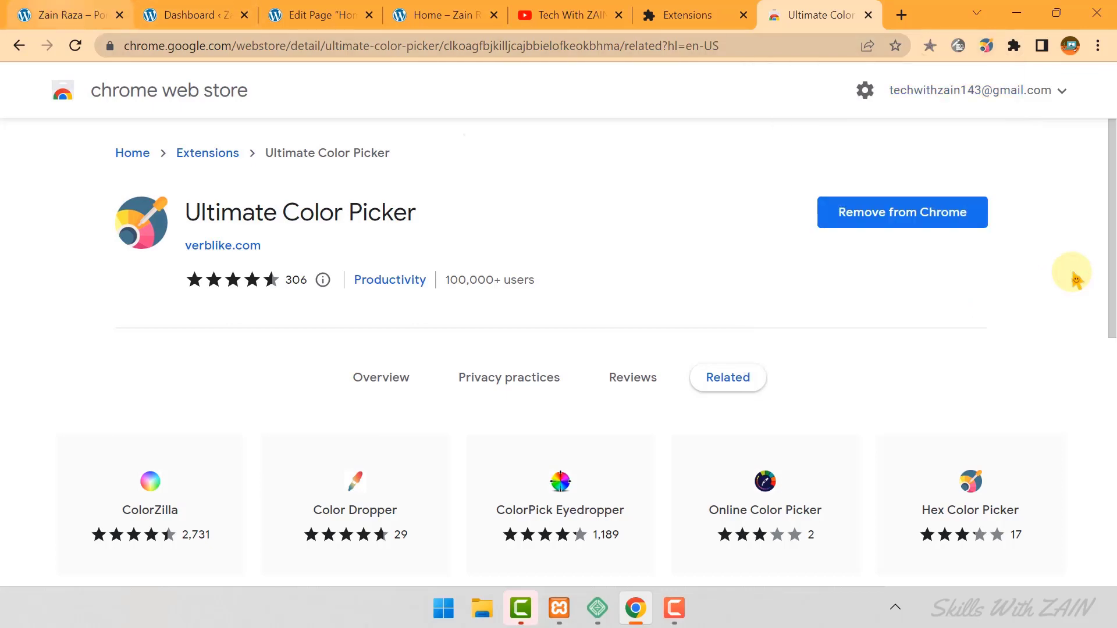
Close the web store and extensions pages, and sample the CONTACT US button's color on the reference site with Ultimate Color Picker.
click(867, 15)
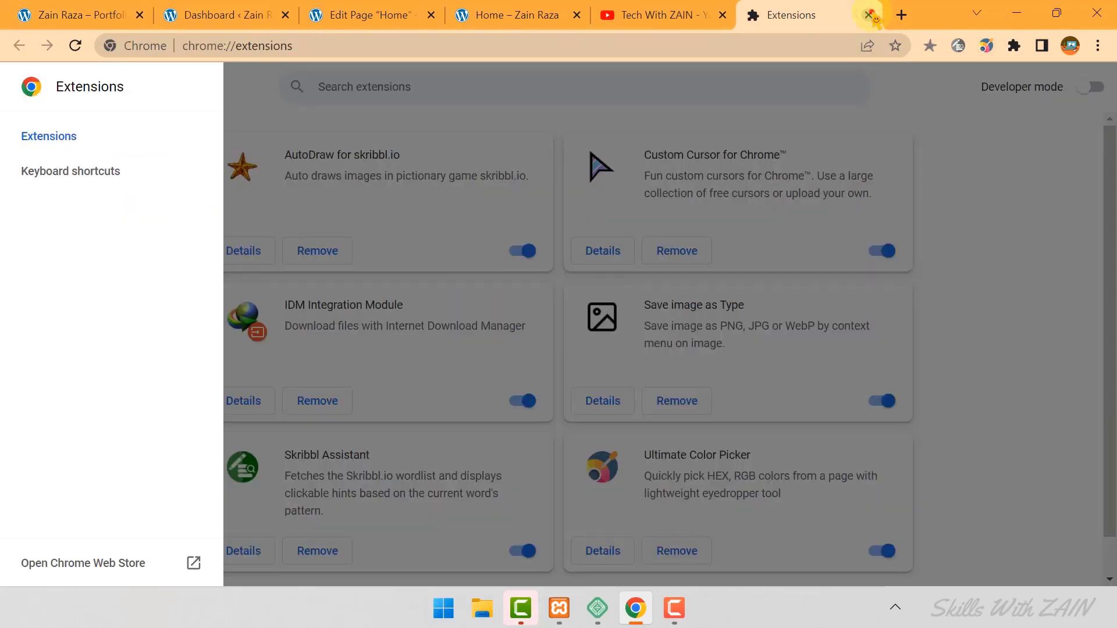
click(868, 15)
click(101, 8)
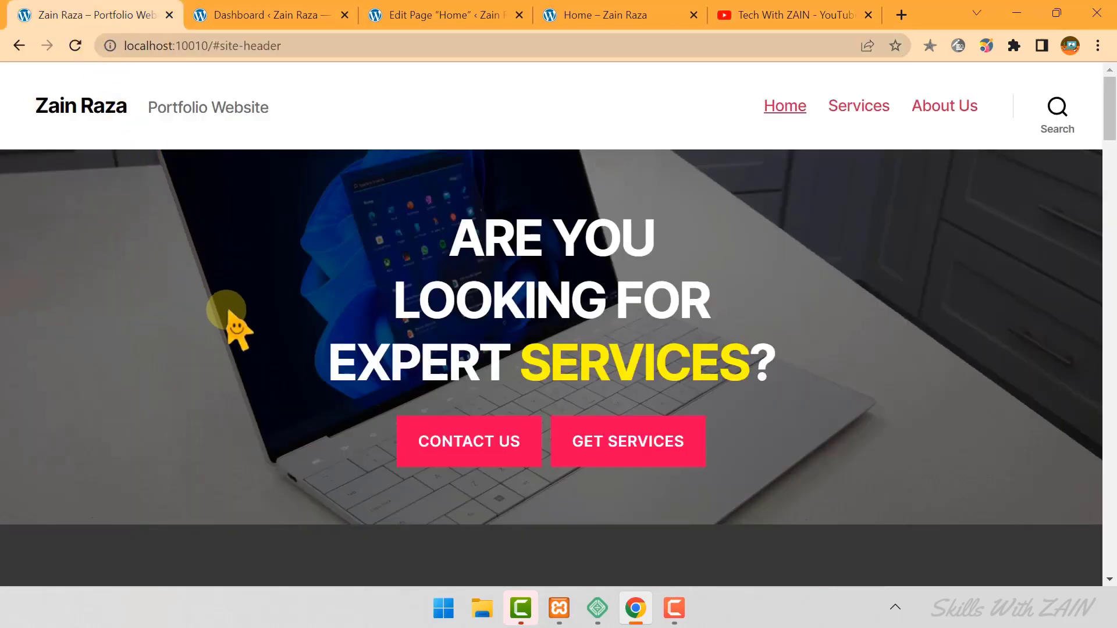
click(987, 52)
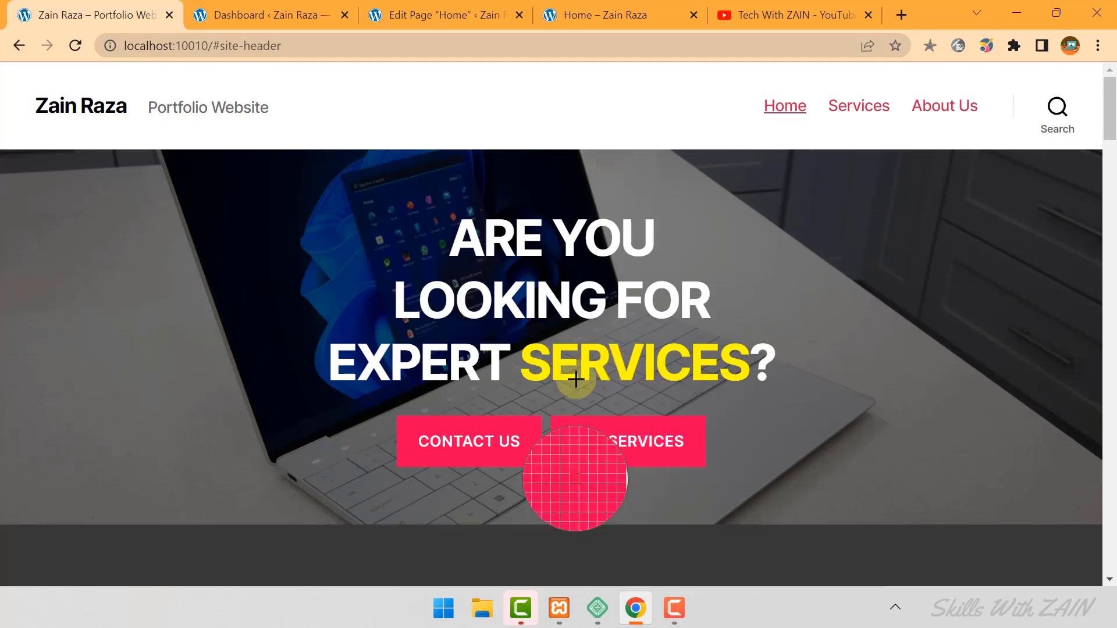
click(457, 422)
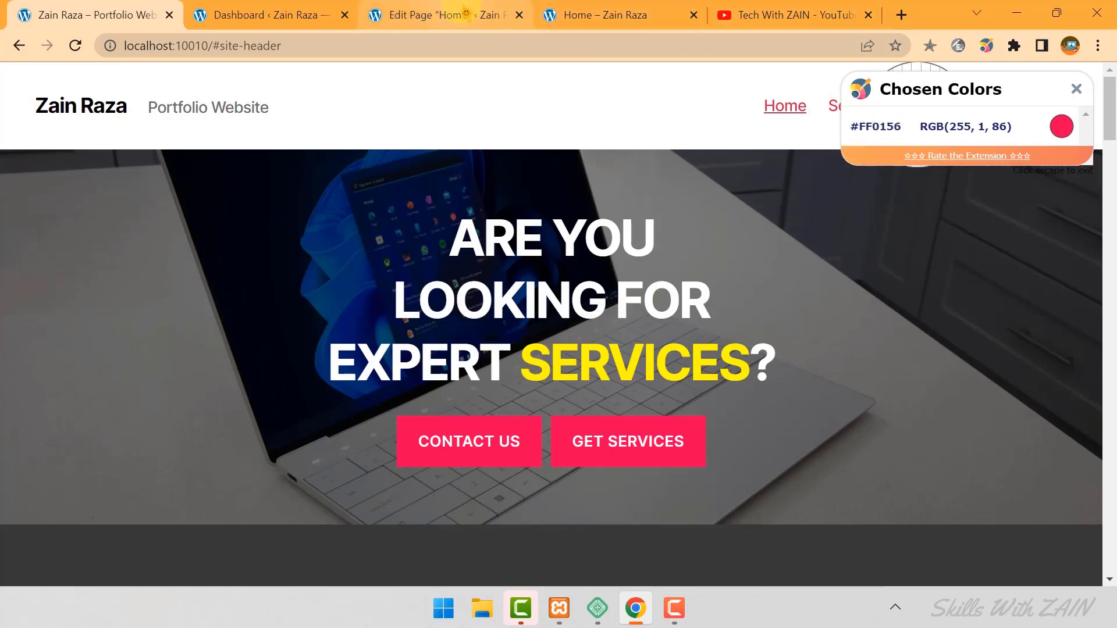
Set the CONTACT US button's color to #FF0156 in the Home page editor.
click(455, 16)
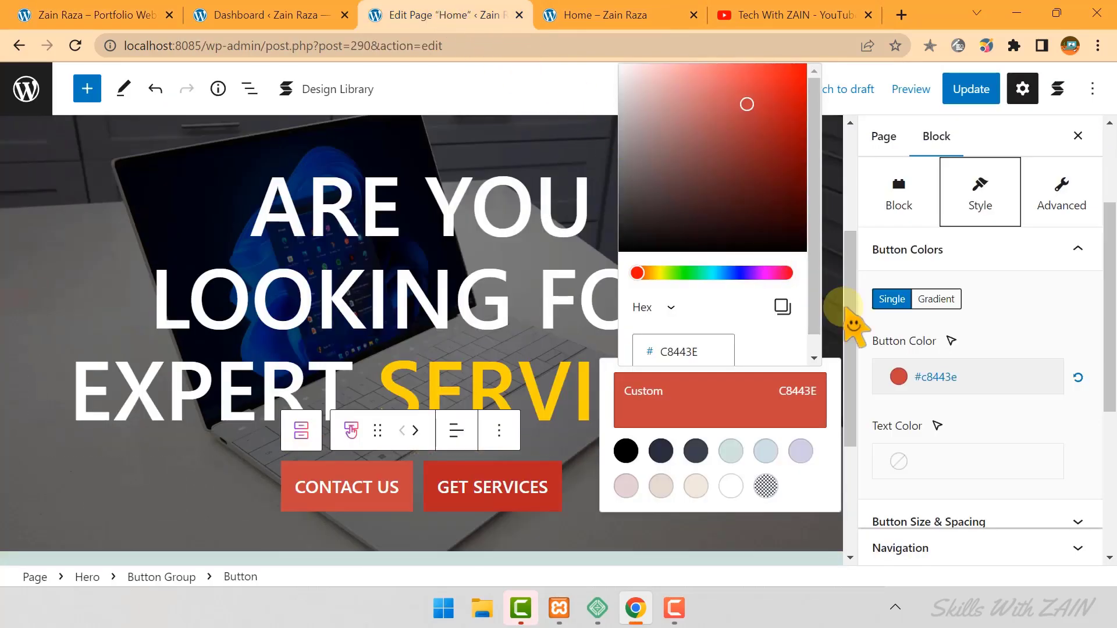
click(930, 377)
click(712, 399)
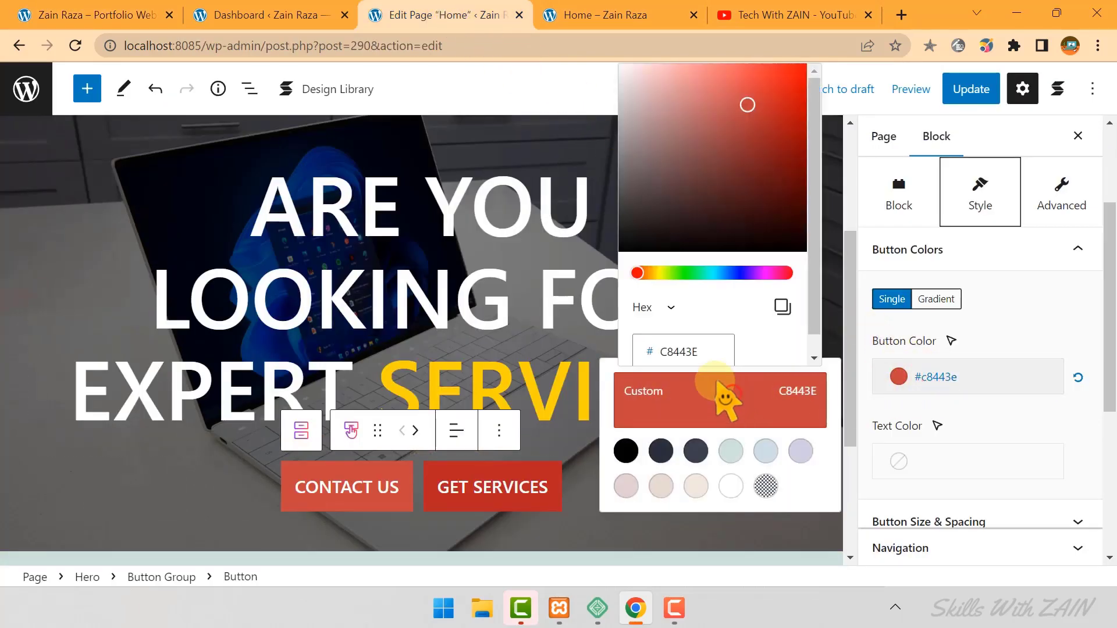
double_click(680, 352)
text(FF0156)
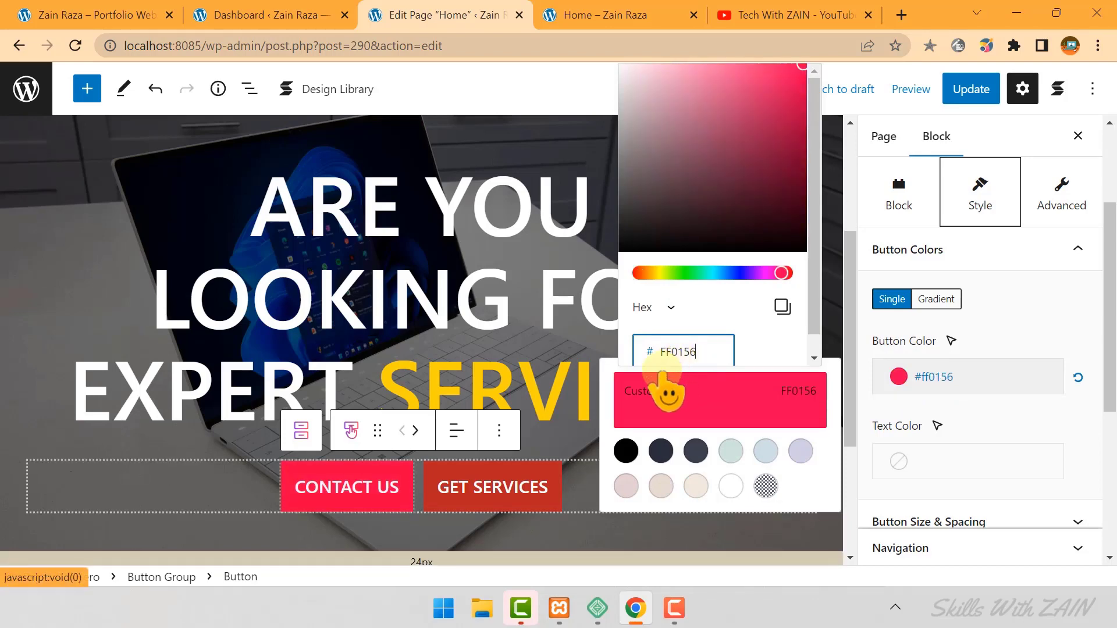
Set the GET SERVICES button's color to #FF0156.
click(463, 468)
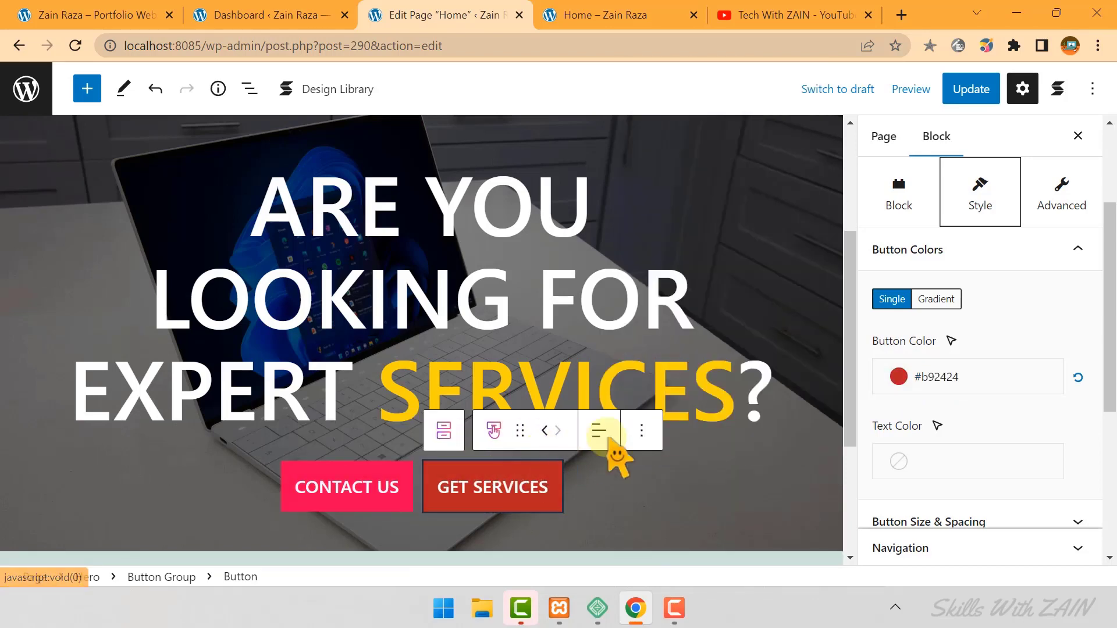
click(899, 377)
click(680, 407)
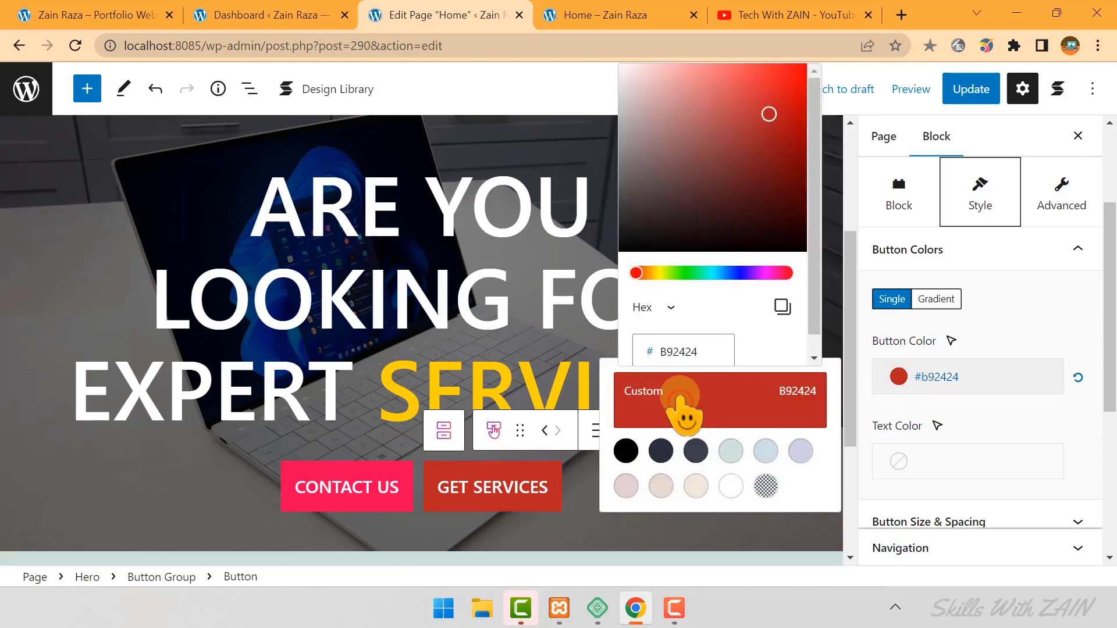
text(FF0156)
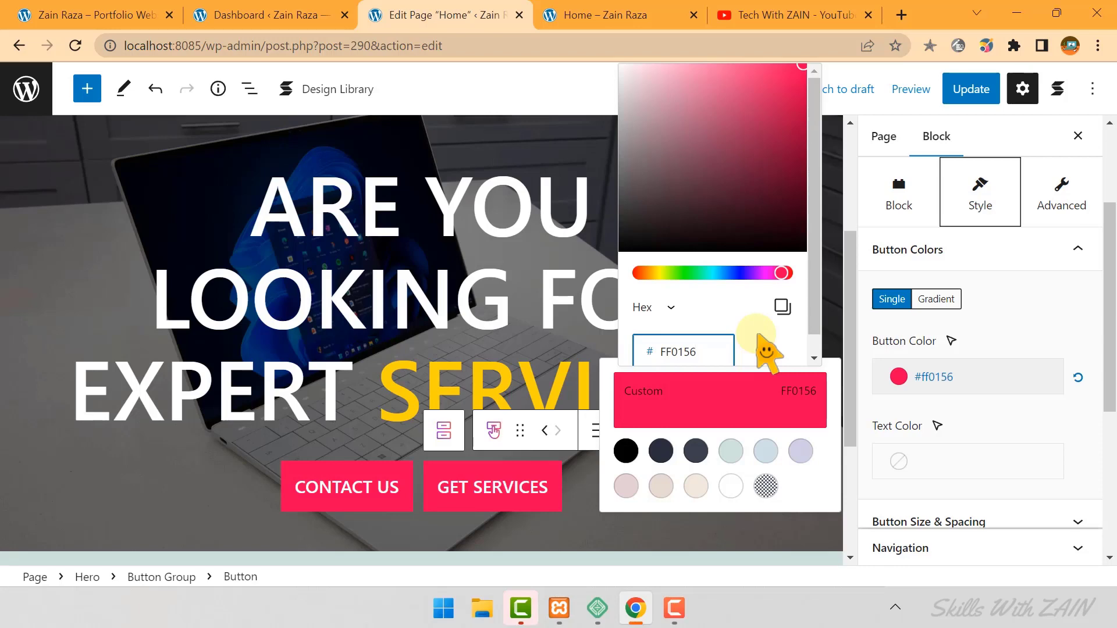
Update the Home page with the recolored buttons and reload its live view.
click(968, 90)
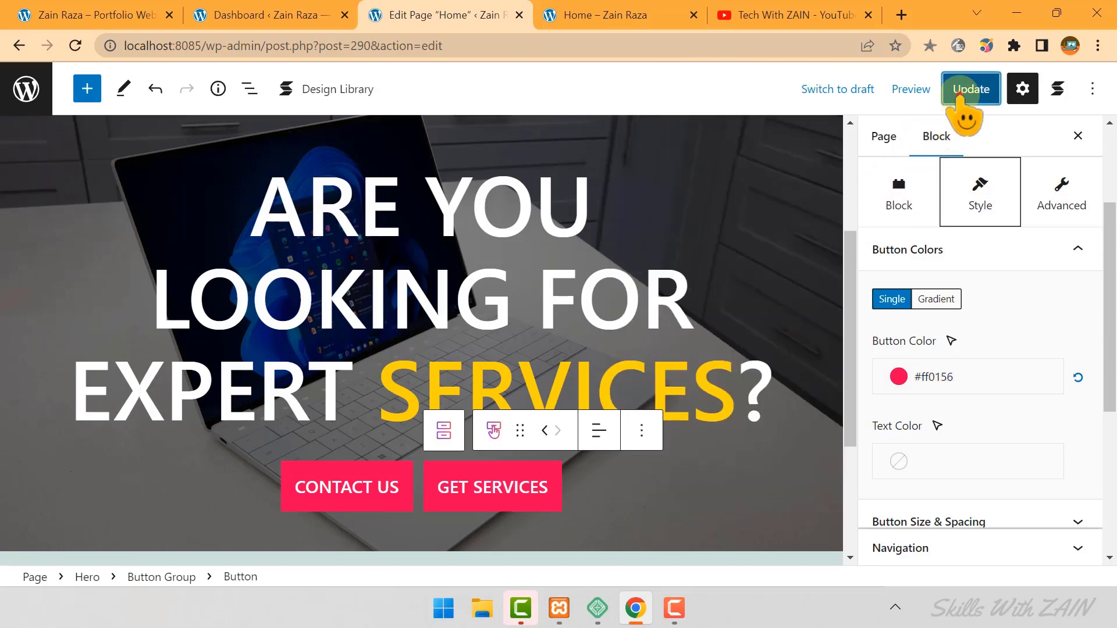
click(594, 7)
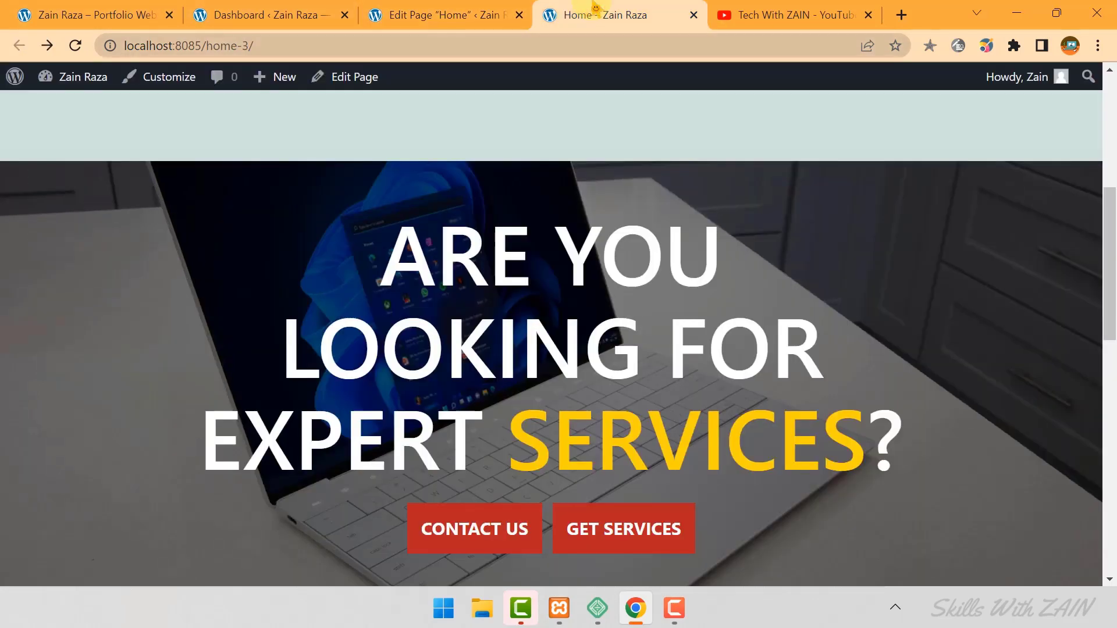
key(F5)
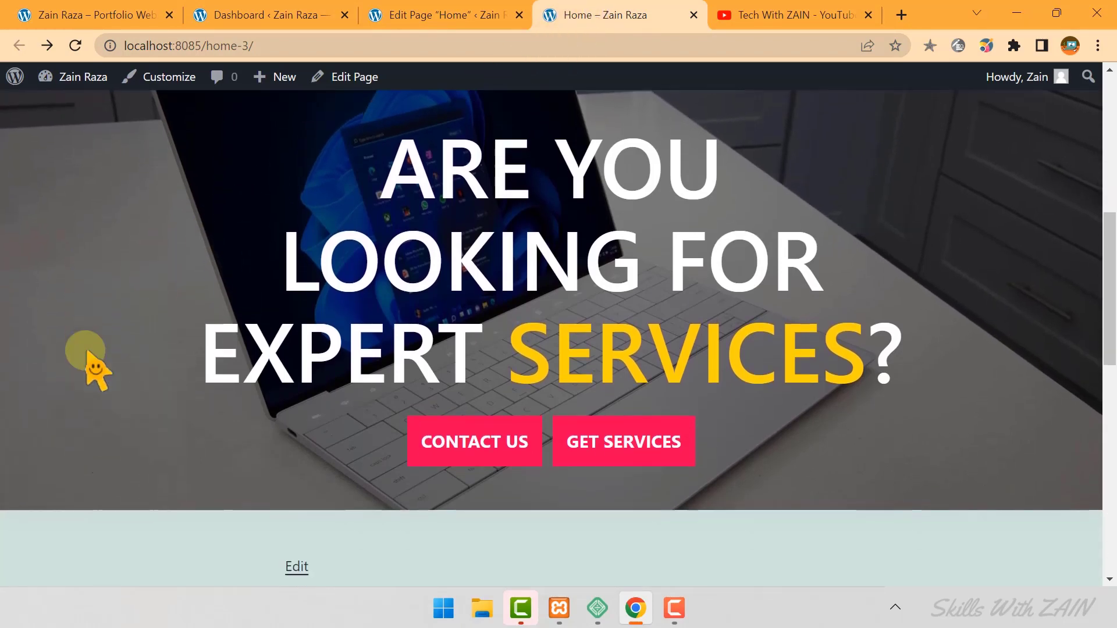
Compare the live Home page hero with the reference portfolio site and close the Chosen Colors picker overlay there.
scroll(87, 366, up, 1)
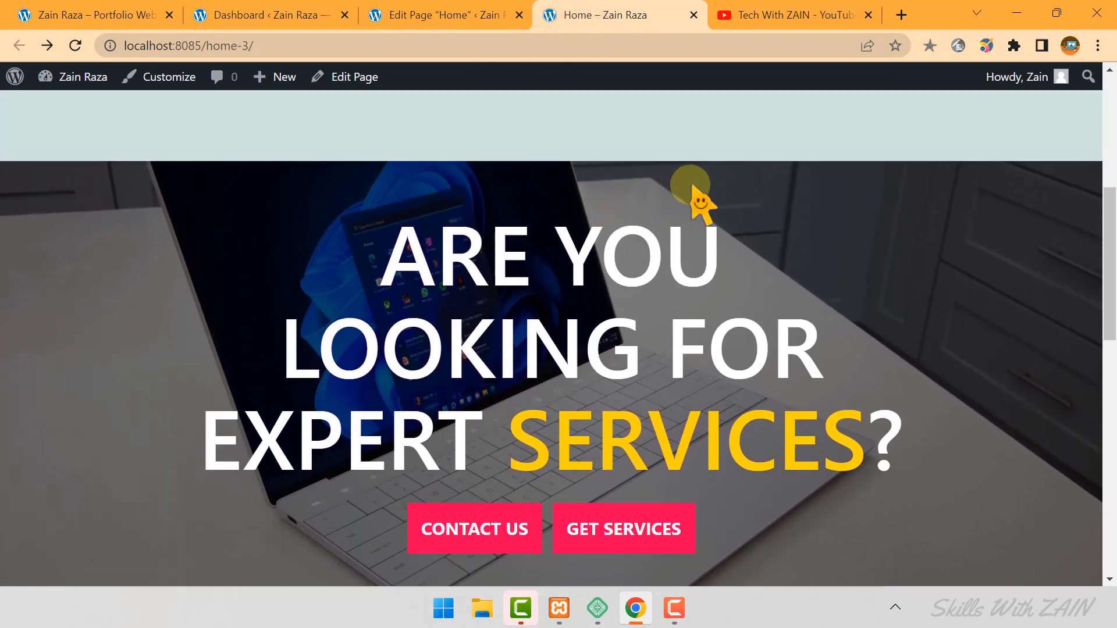
scroll(700, 201, down, 1)
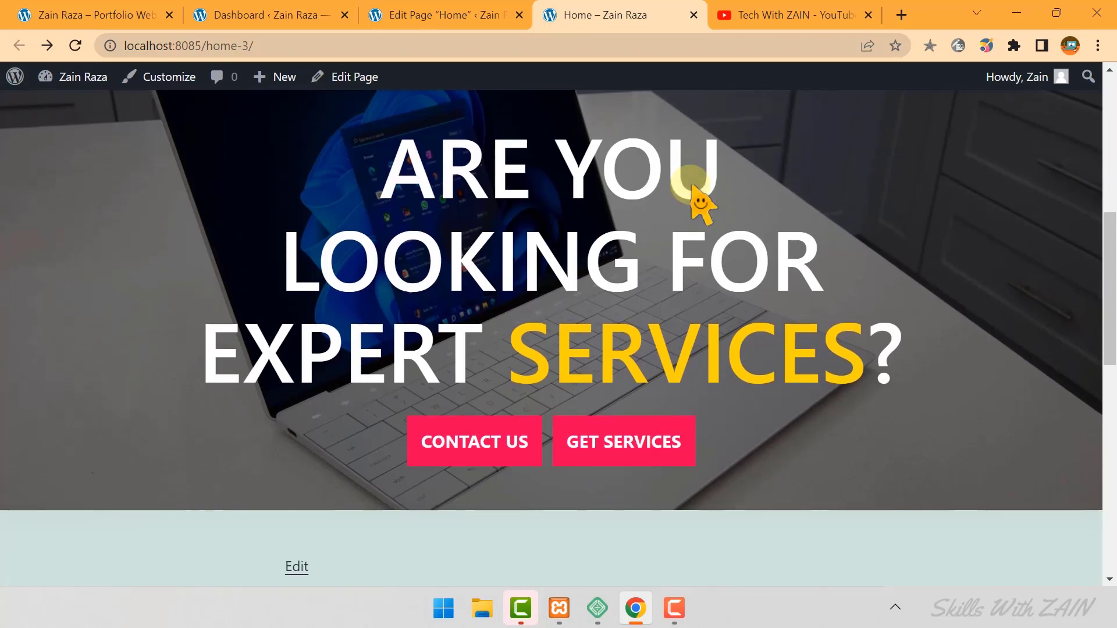
scroll(699, 200, up, 1)
click(105, 14)
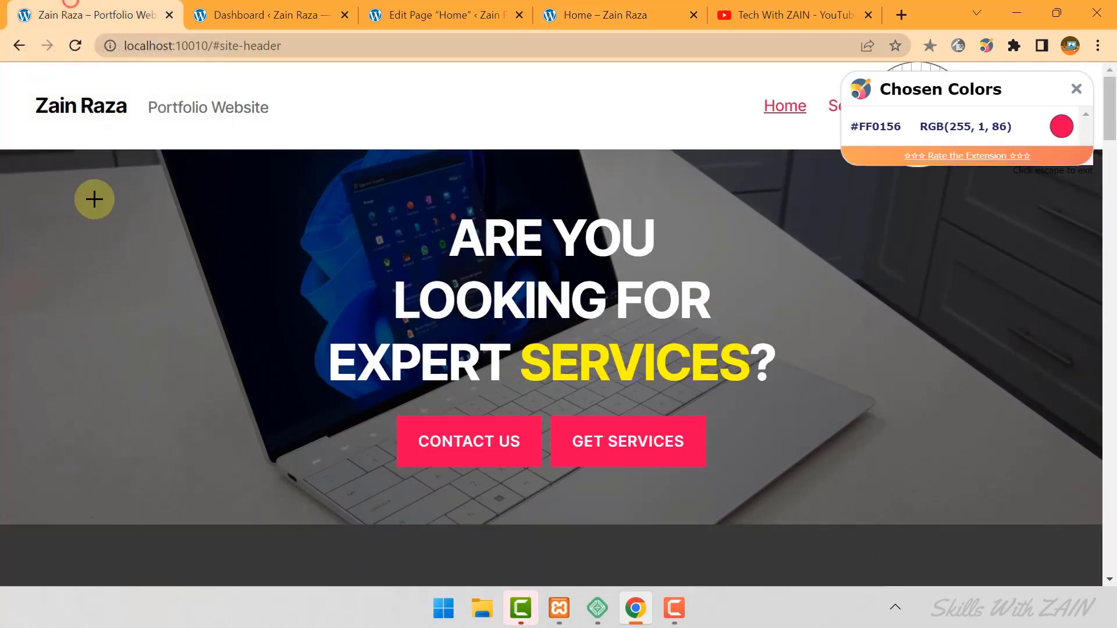
click(1075, 89)
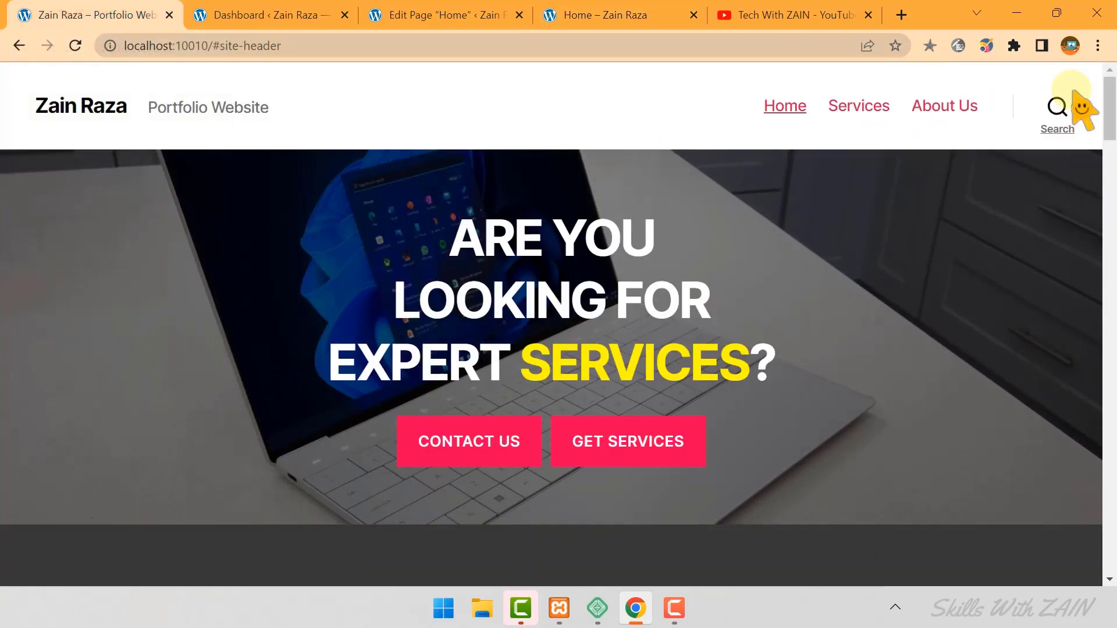
Select the Hero block in the Home page editor and collapse its Container Background settings.
click(437, 14)
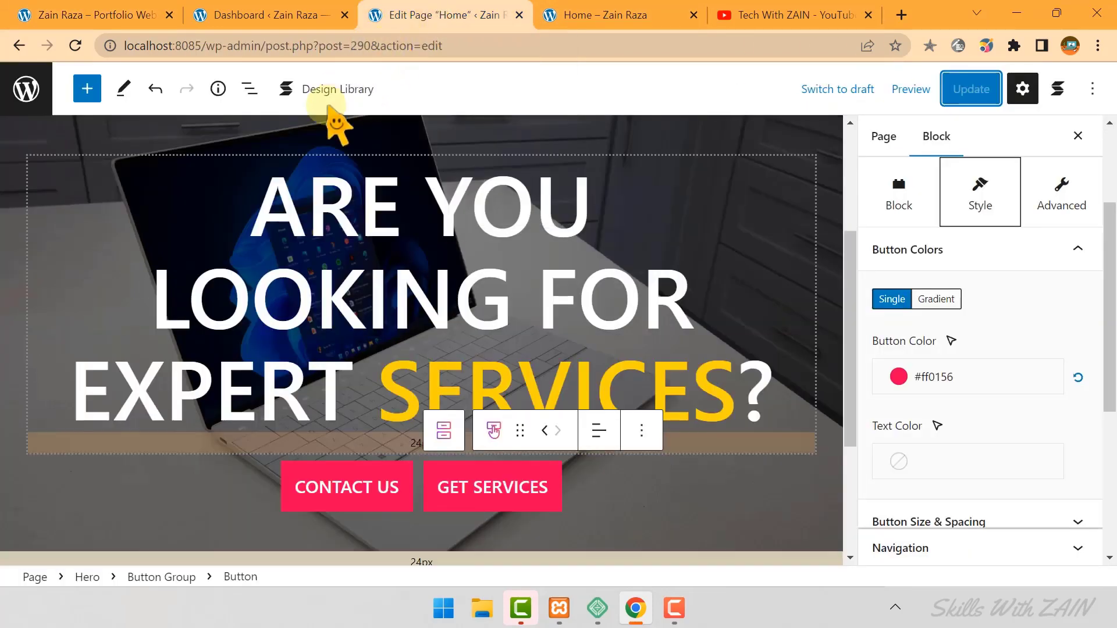
scroll(229, 224, up, 2)
click(228, 222)
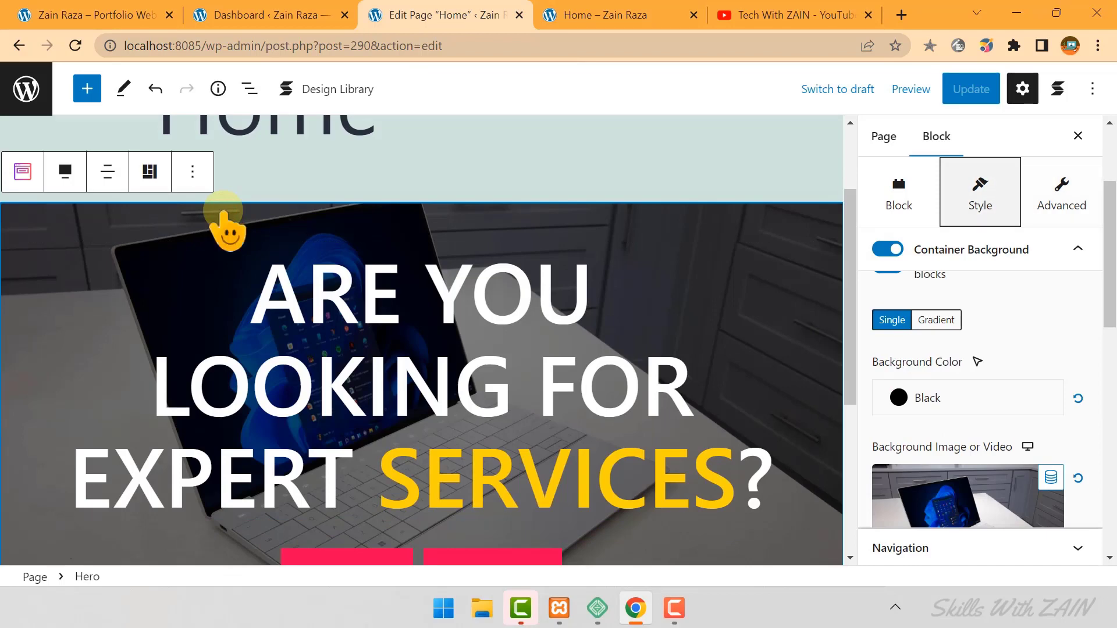
scroll(971, 325, up, 1)
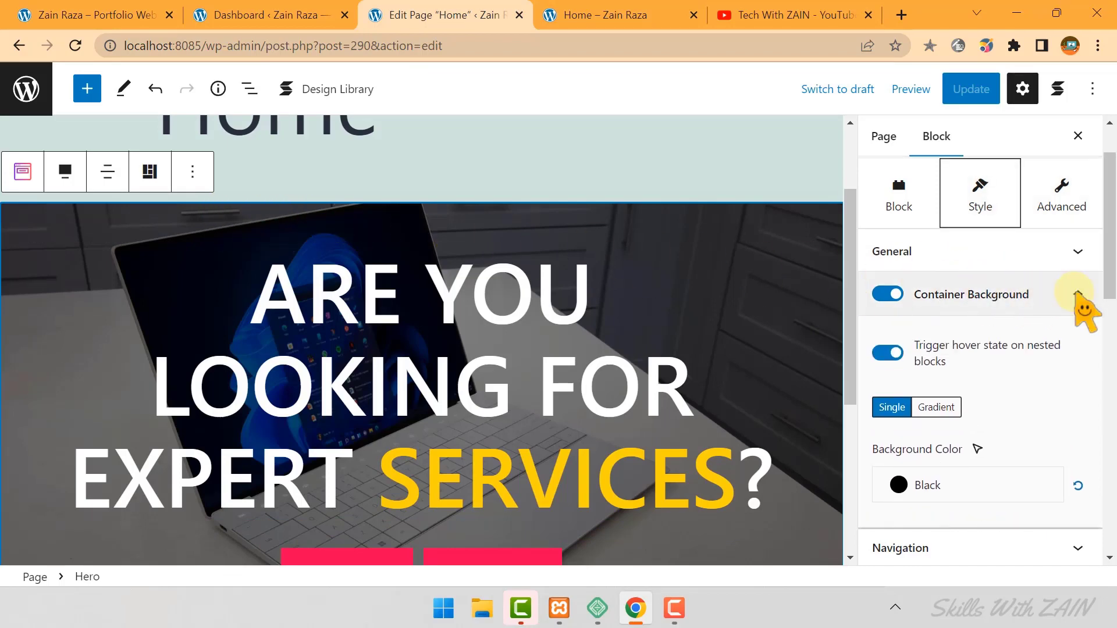
click(1077, 293)
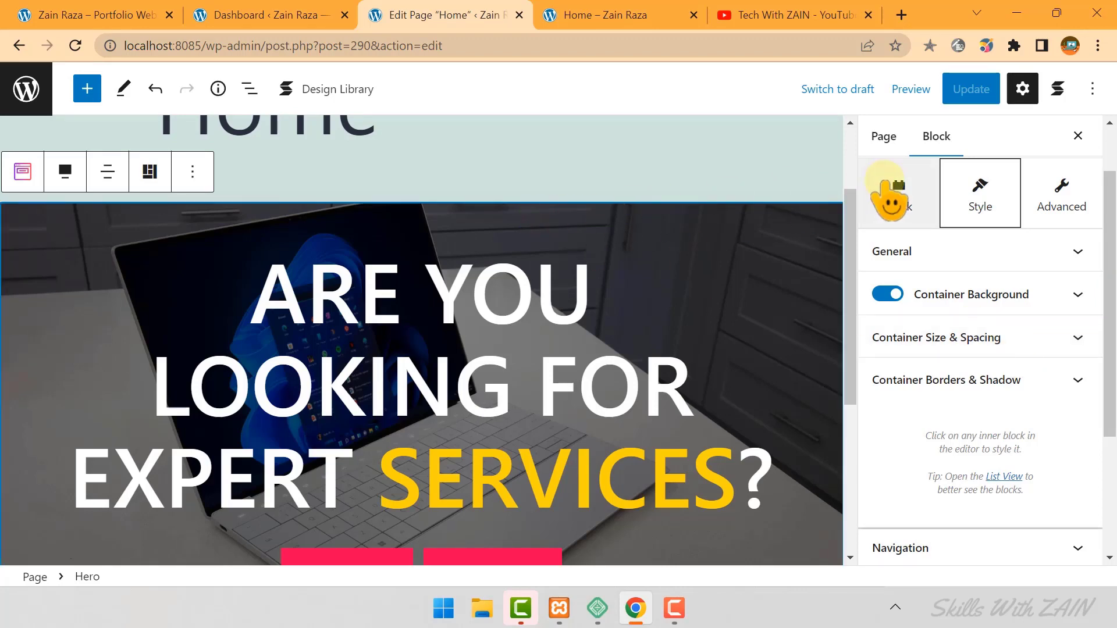
Look through the Hero block's Block, Style and Advanced settings, including its Position options.
click(884, 181)
scroll(917, 211, down, 5)
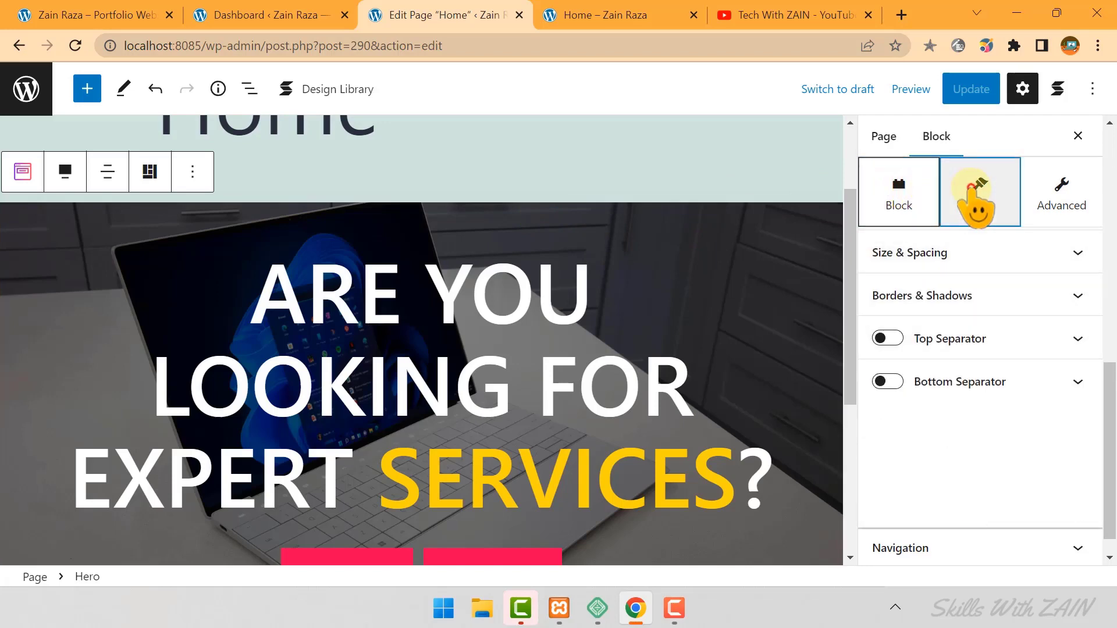
click(976, 195)
click(1035, 185)
scroll(996, 267, up, 3)
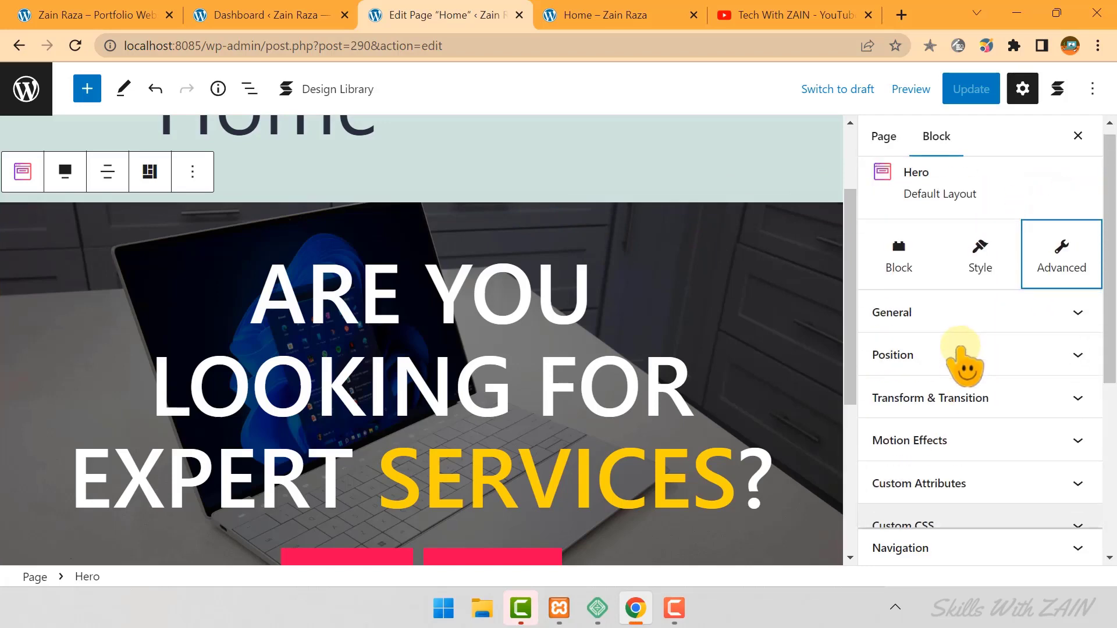
click(959, 333)
scroll(961, 346, down, 2)
click(960, 356)
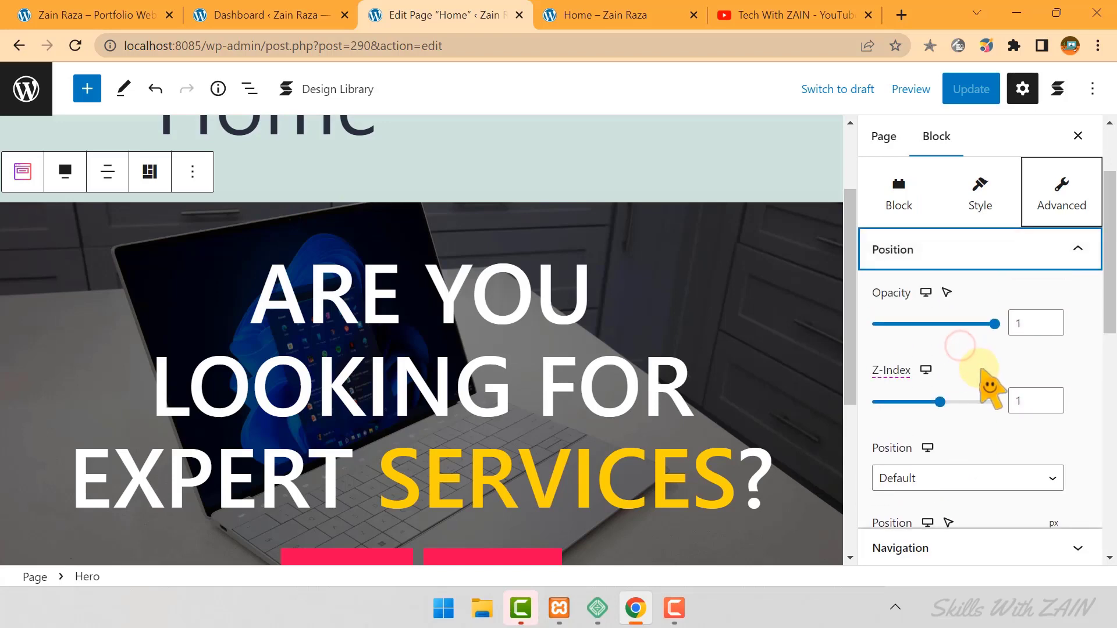
scroll(971, 366, down, 3)
scroll(982, 375, up, 3)
click(977, 365)
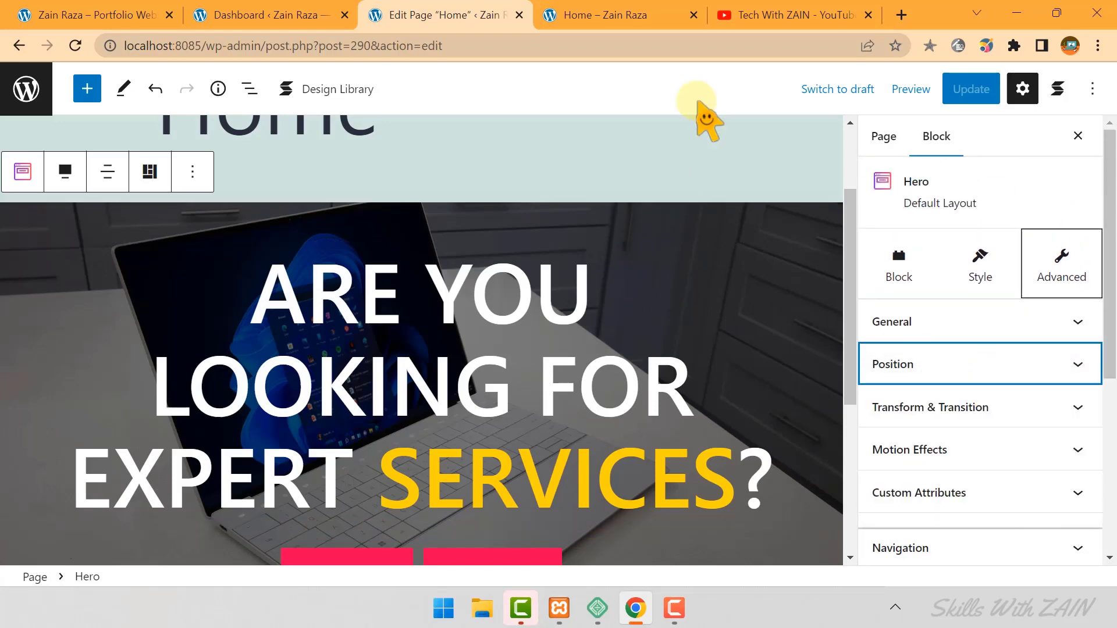
Look over the Gutenberg tutorial videos on the Tech With ZAIN YouTube channel and return to the Home page editor.
click(727, 15)
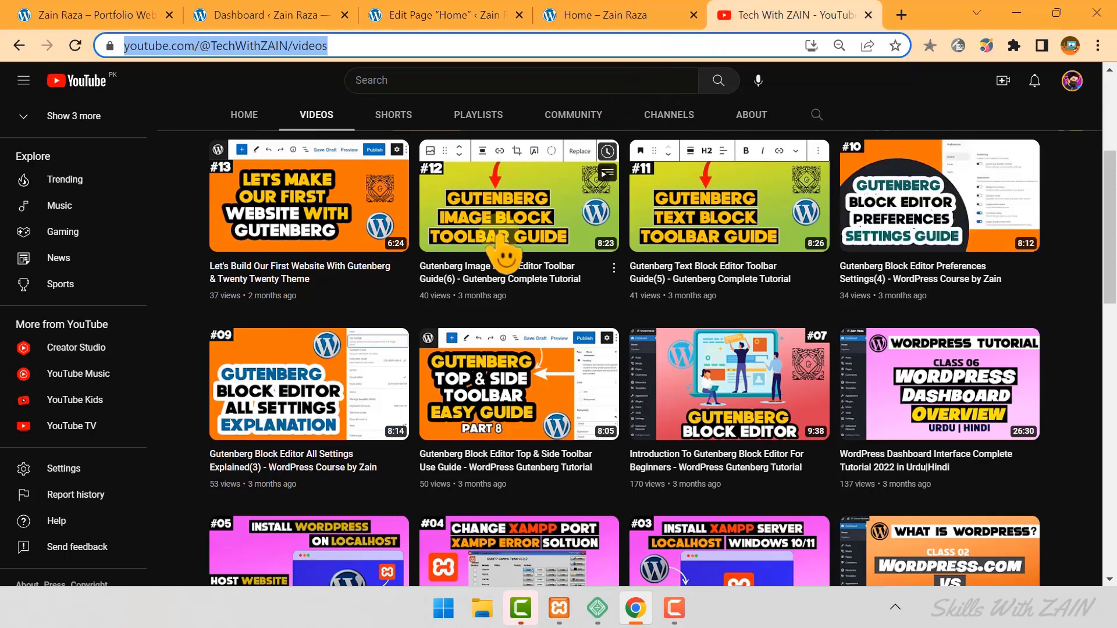
mouse_move(498, 250)
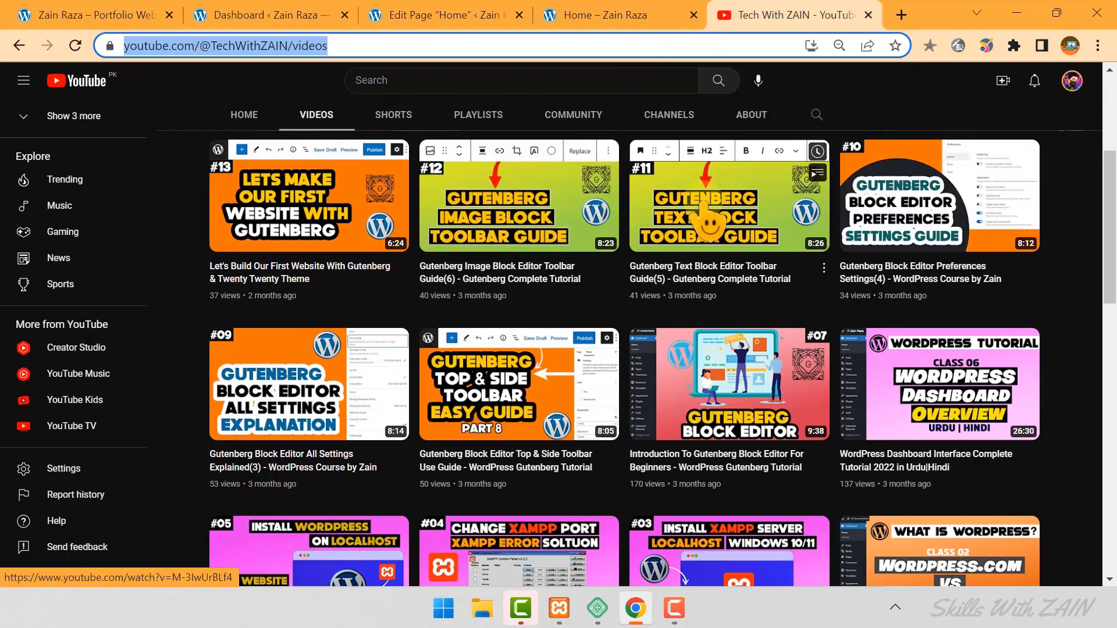
mouse_move(707, 221)
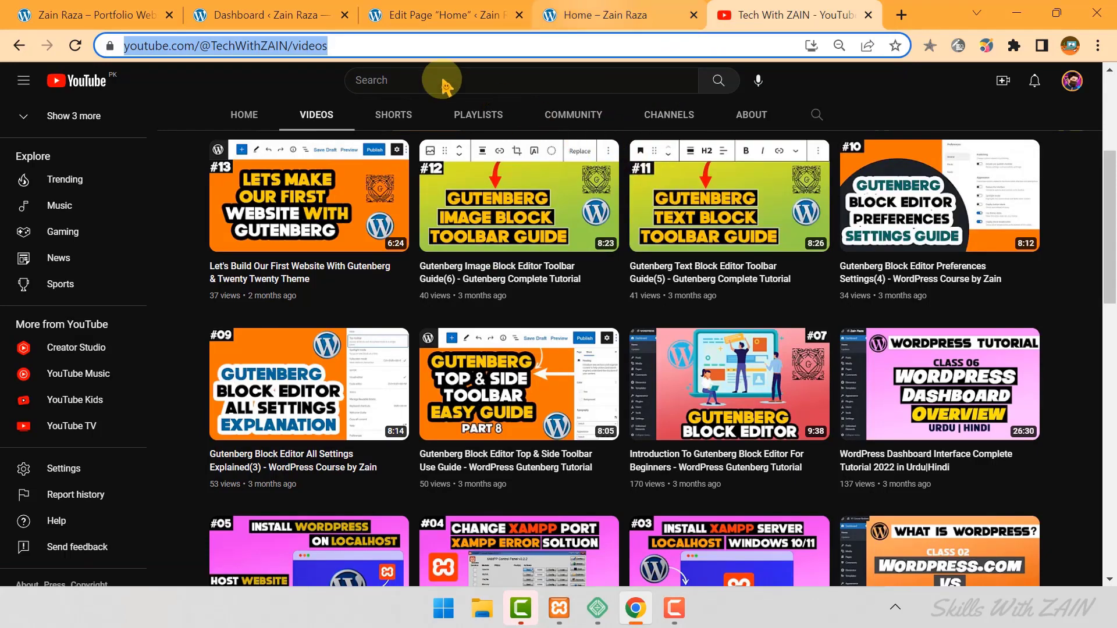
click(274, 13)
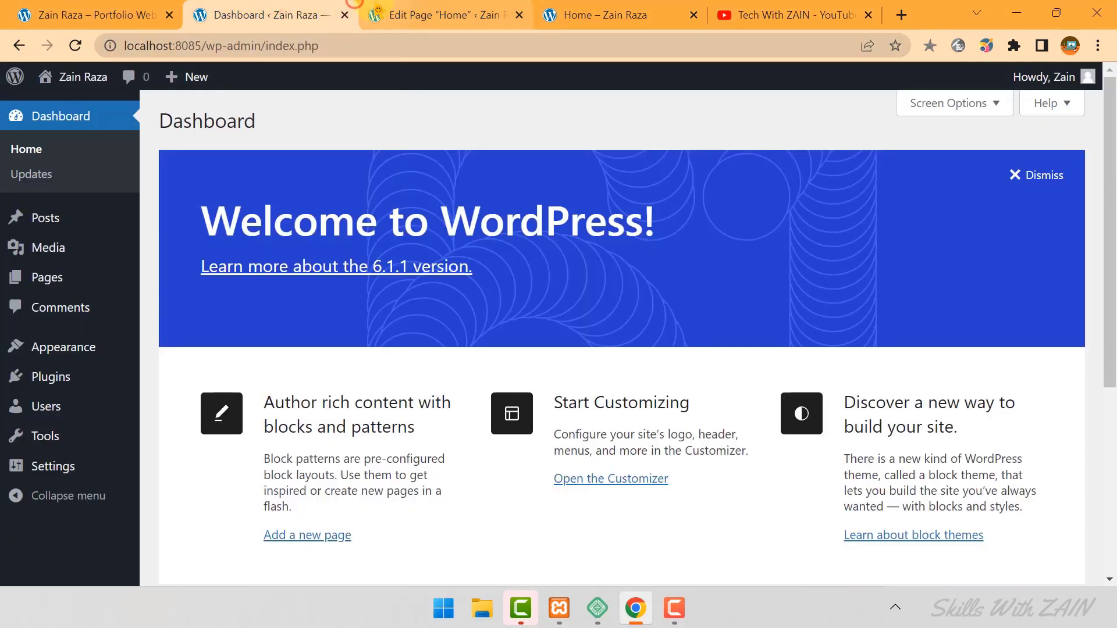
click(395, 14)
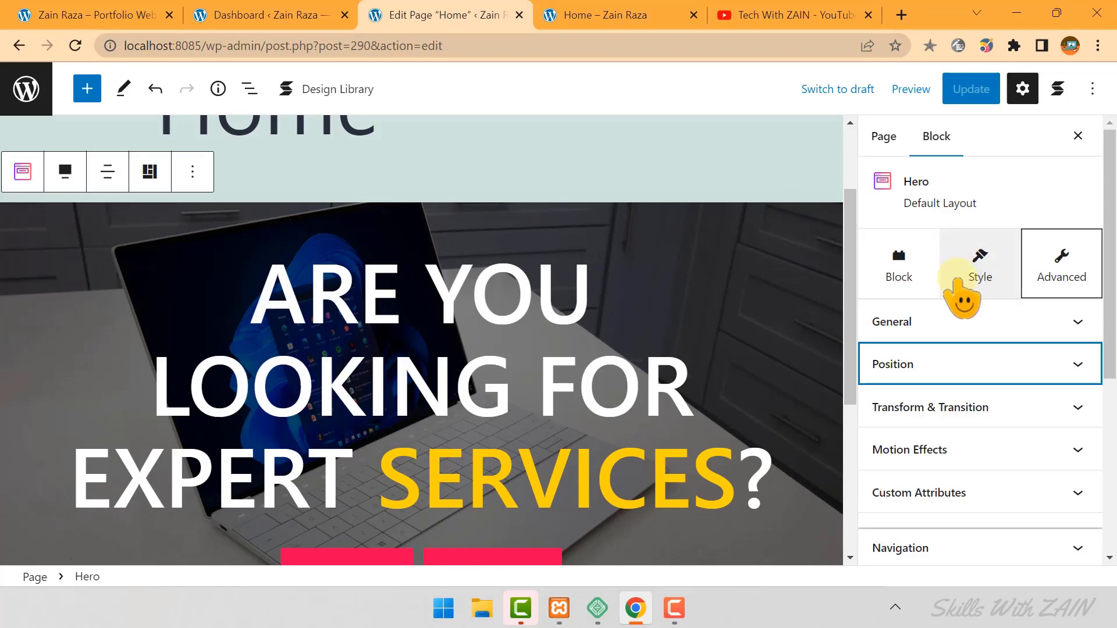
Open the Hero block's Container Size & Spacing style settings.
click(928, 288)
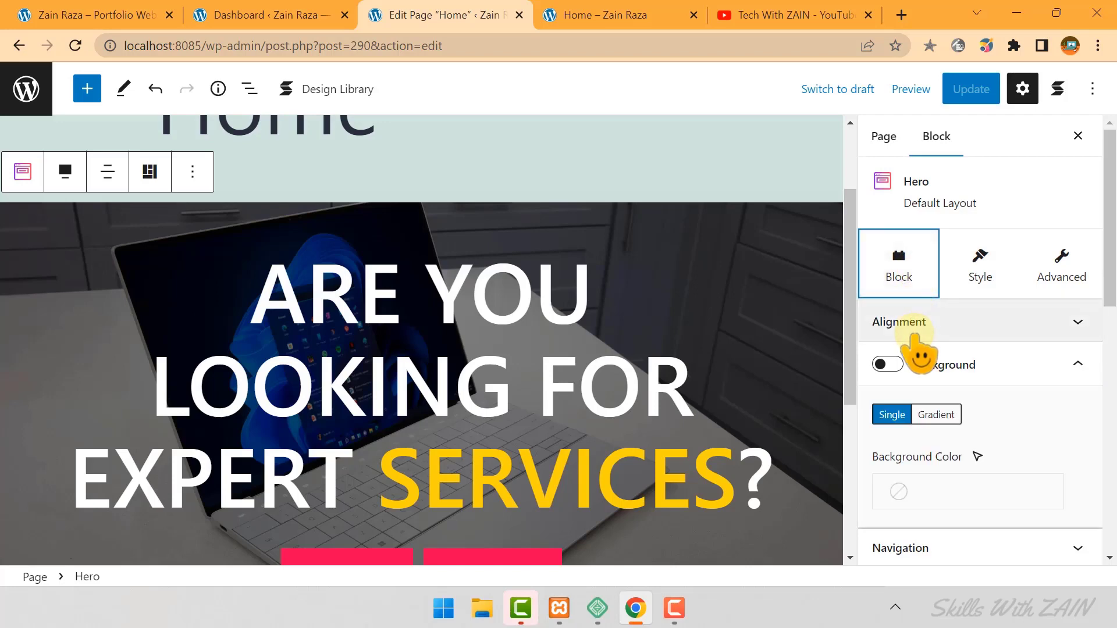
click(957, 358)
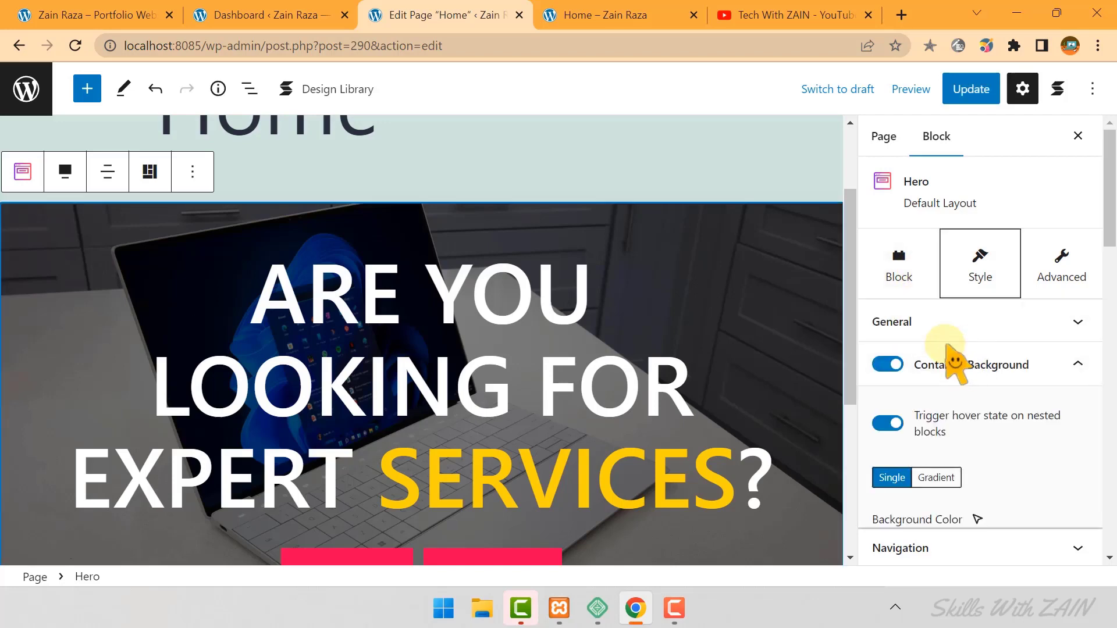
scroll(427, 236, down, 3)
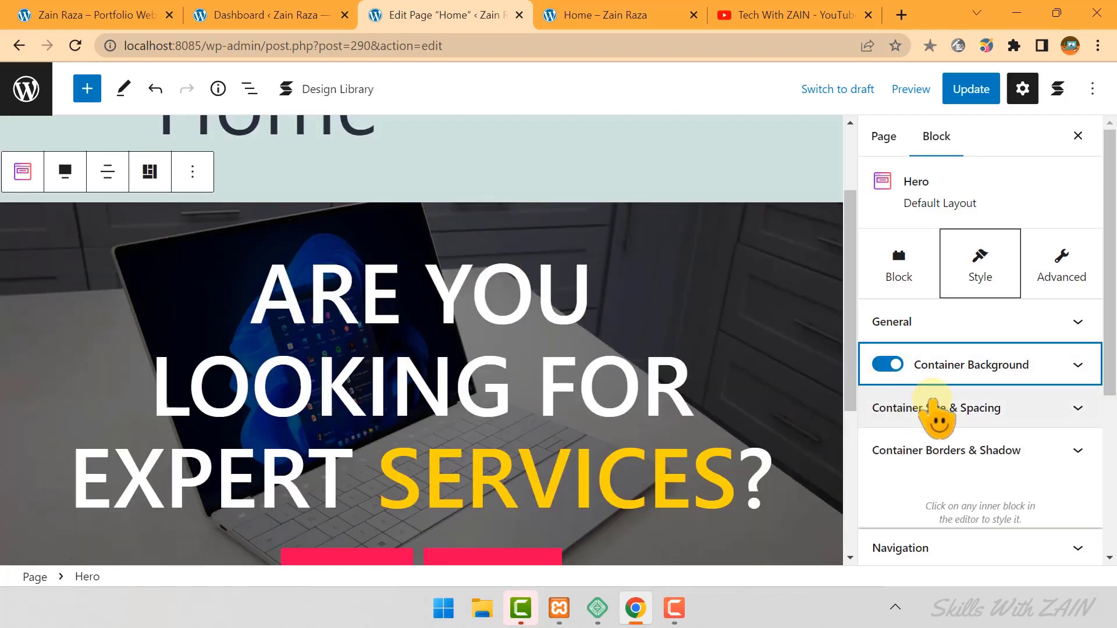
click(961, 409)
scroll(968, 416, up, 2)
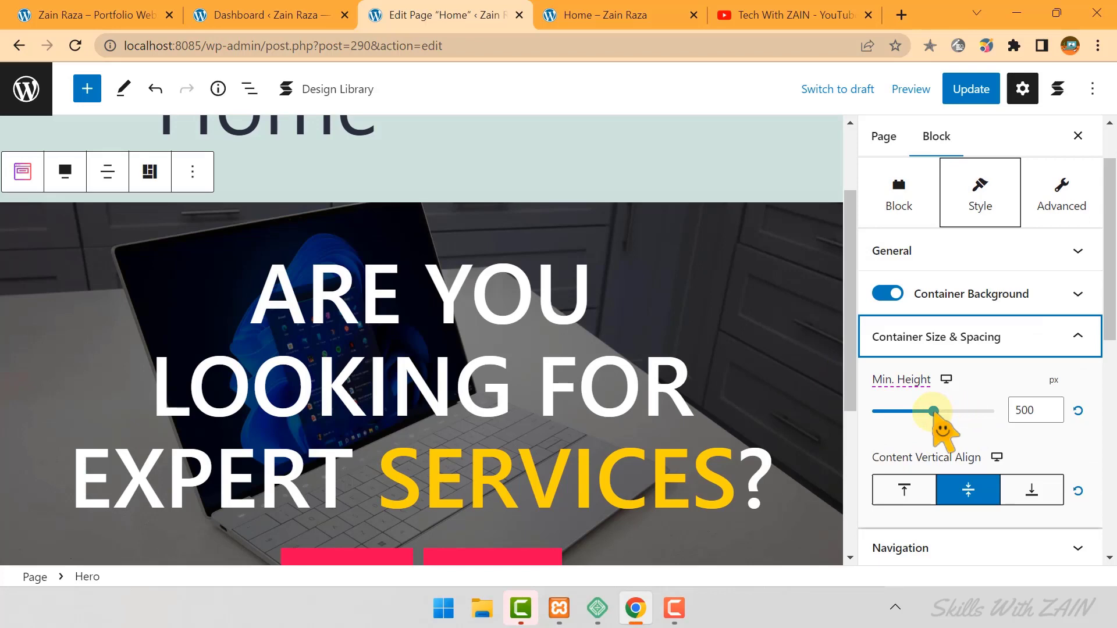
Try Hero container minimum heights of 54, 402 and 1000 px, checking the layout in the editor.
drag(934, 411, 880, 413)
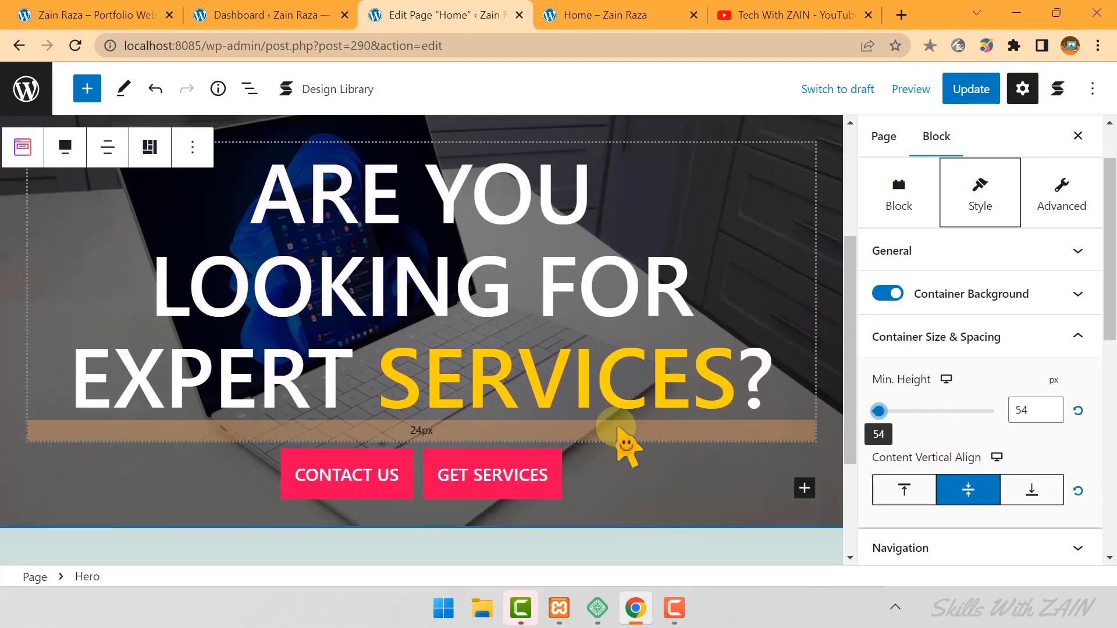
drag(878, 411, 917, 413)
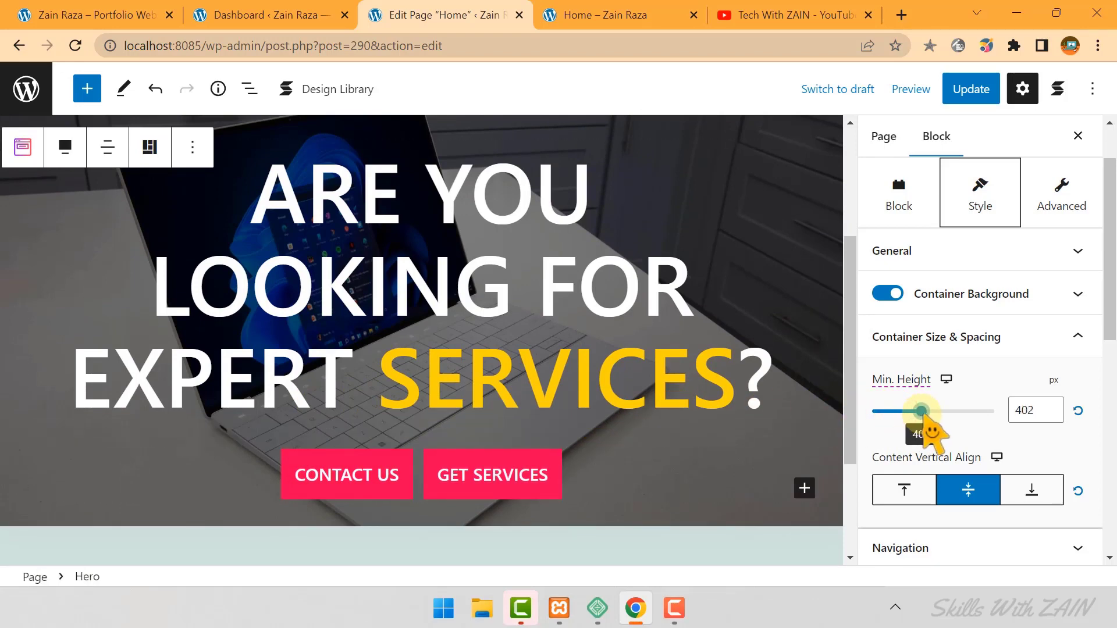
drag(937, 414, 1022, 420)
scroll(561, 355, down, 6)
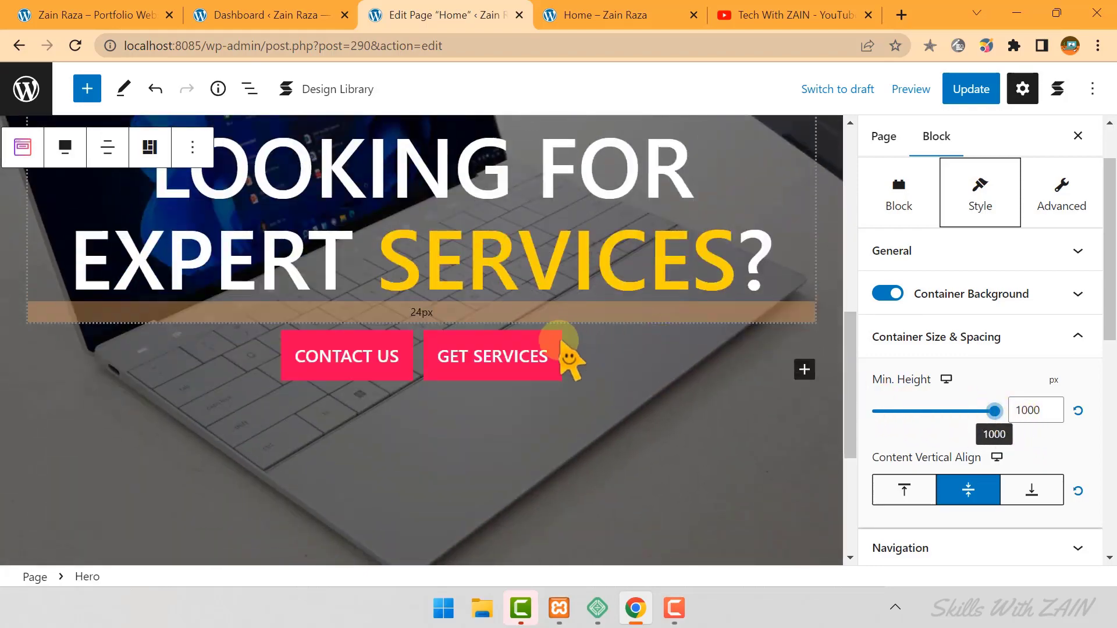
scroll(561, 355, up, 7)
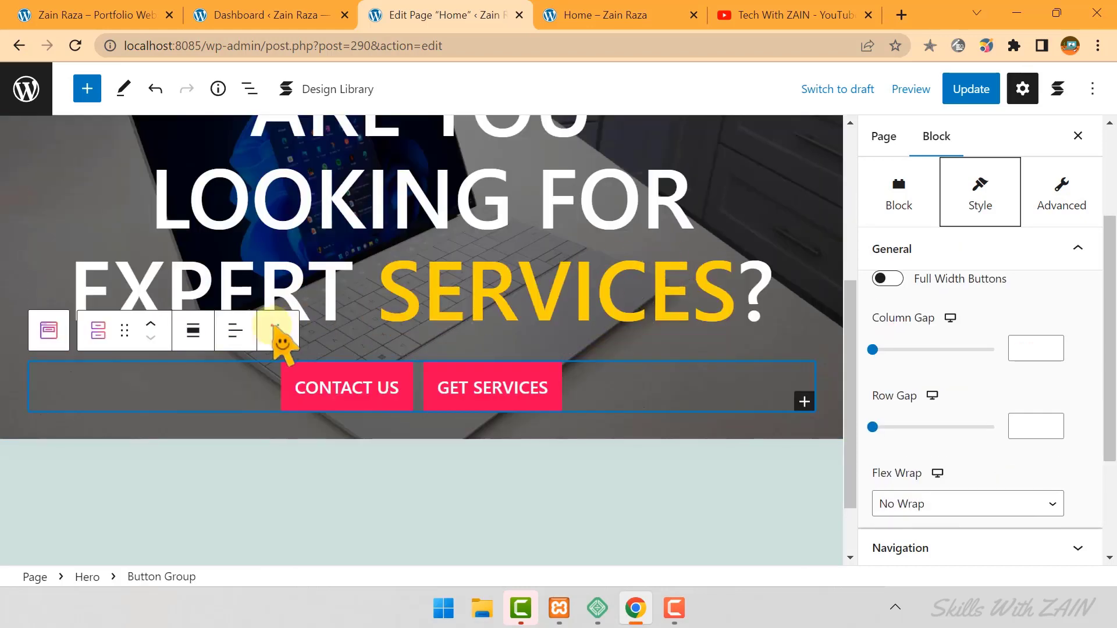
Try removing the Button Group with CONTACT US and GET SERVICES from the Hero block, and undo the removal.
click(278, 330)
scroll(308, 291, down, 2)
click(317, 355)
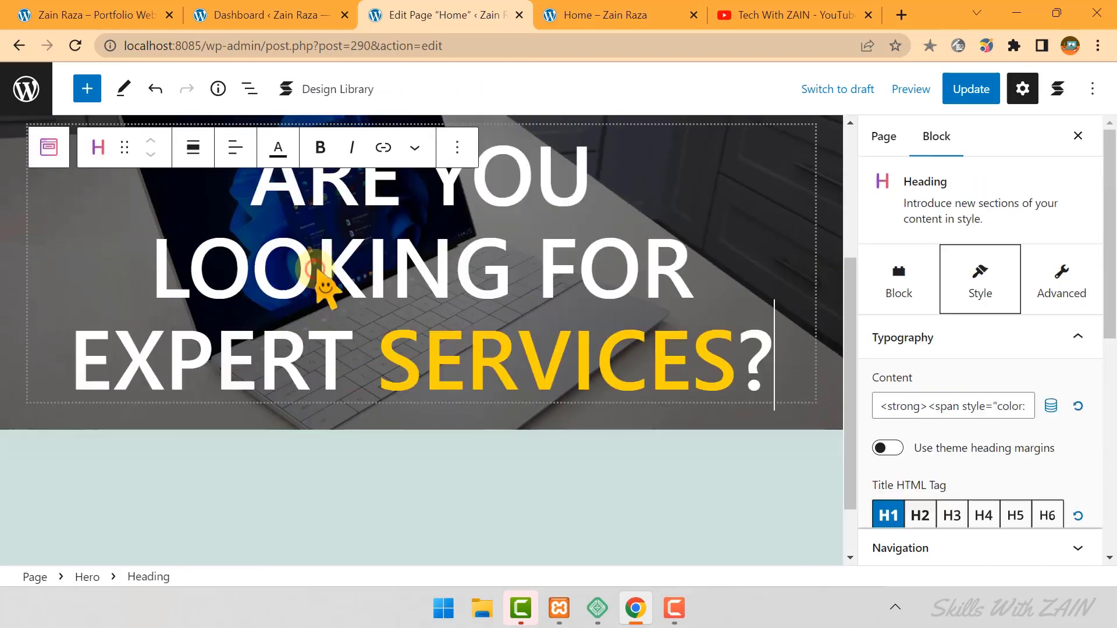
scroll(321, 283, up, 2)
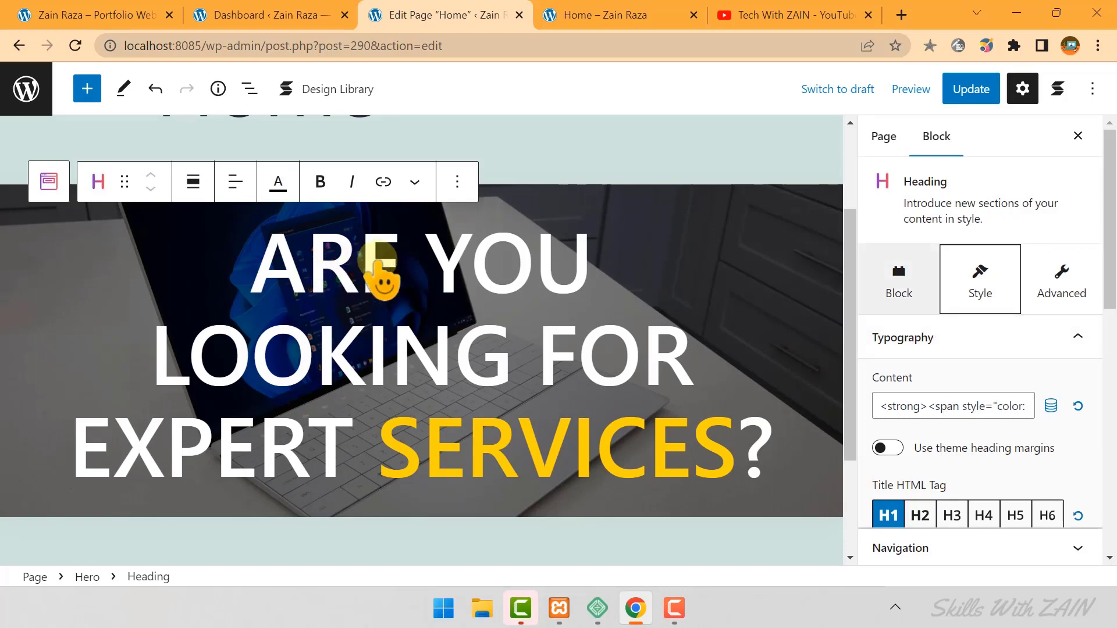
click(754, 204)
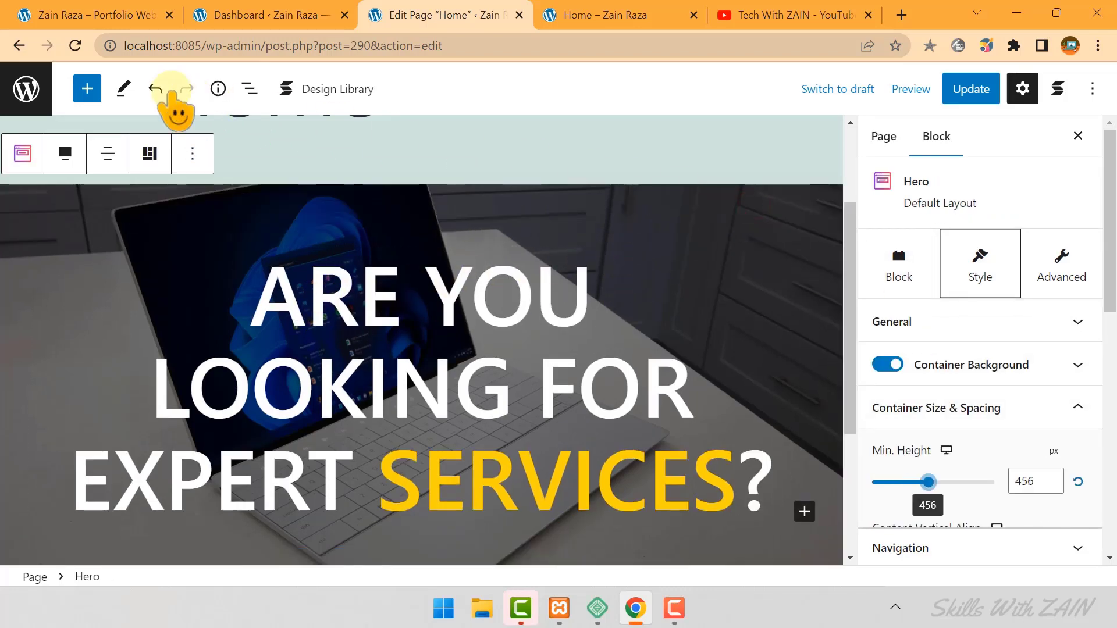
click(152, 89)
click(152, 88)
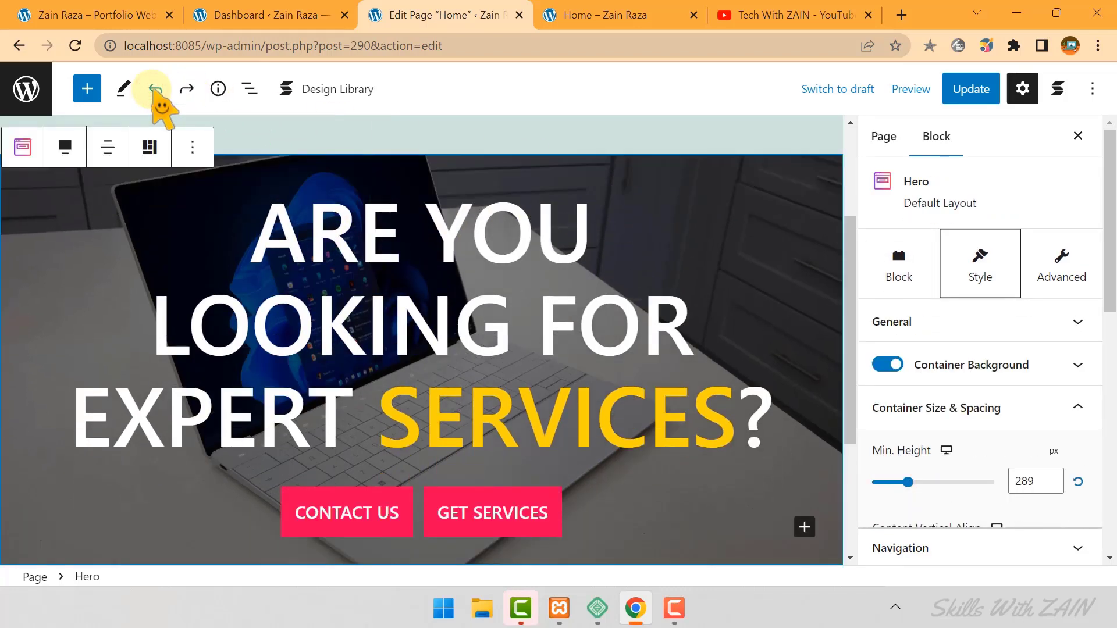
Set the Hero container's minimum height to 83 px and update the Home page.
scroll(363, 215, down, 1)
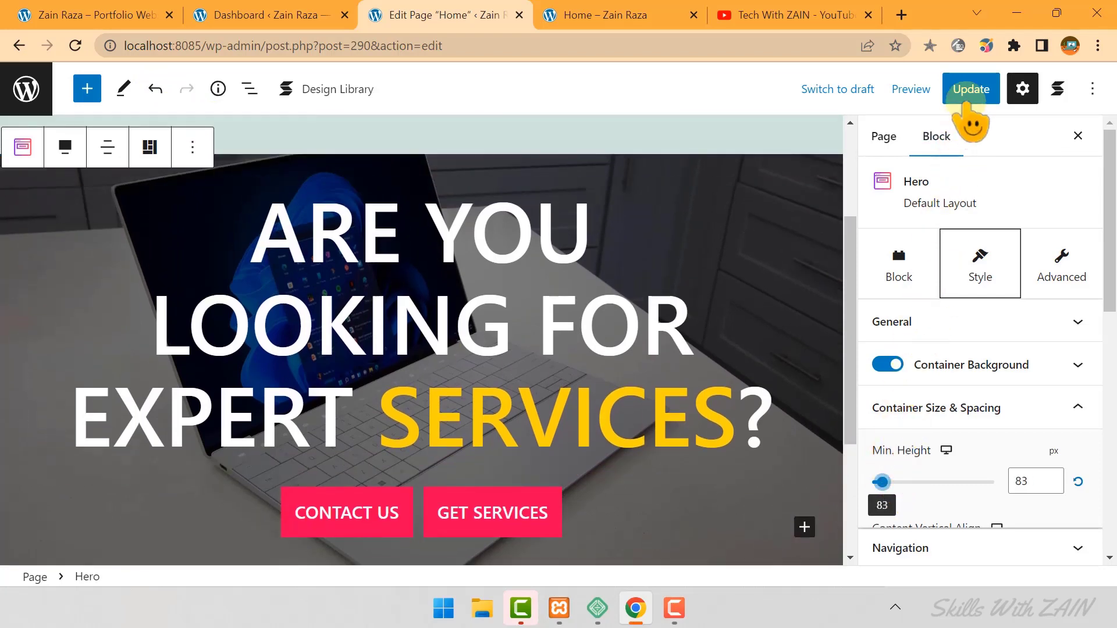
click(967, 92)
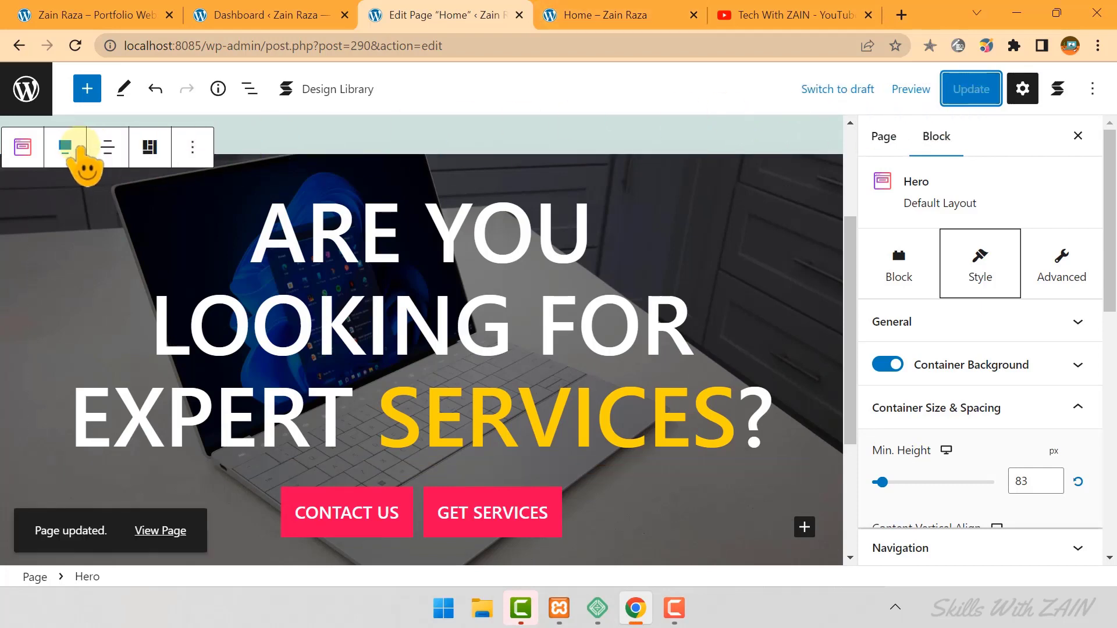
click(65, 146)
Reload the live Home page and compare its hero height with the reference portfolio site.
click(651, 16)
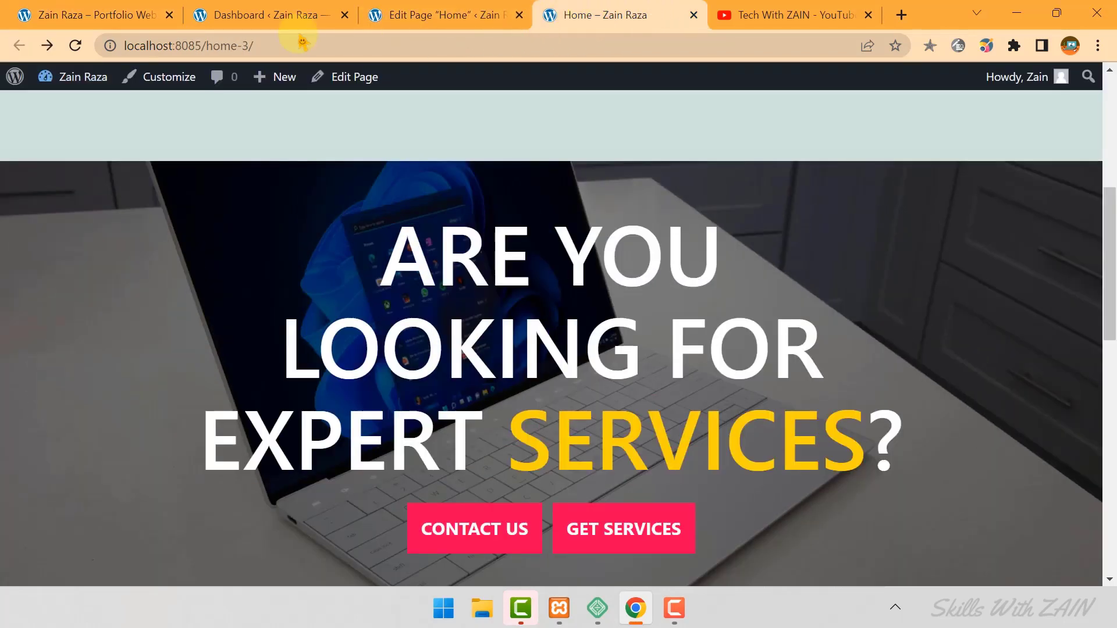
key(ctrl+1)
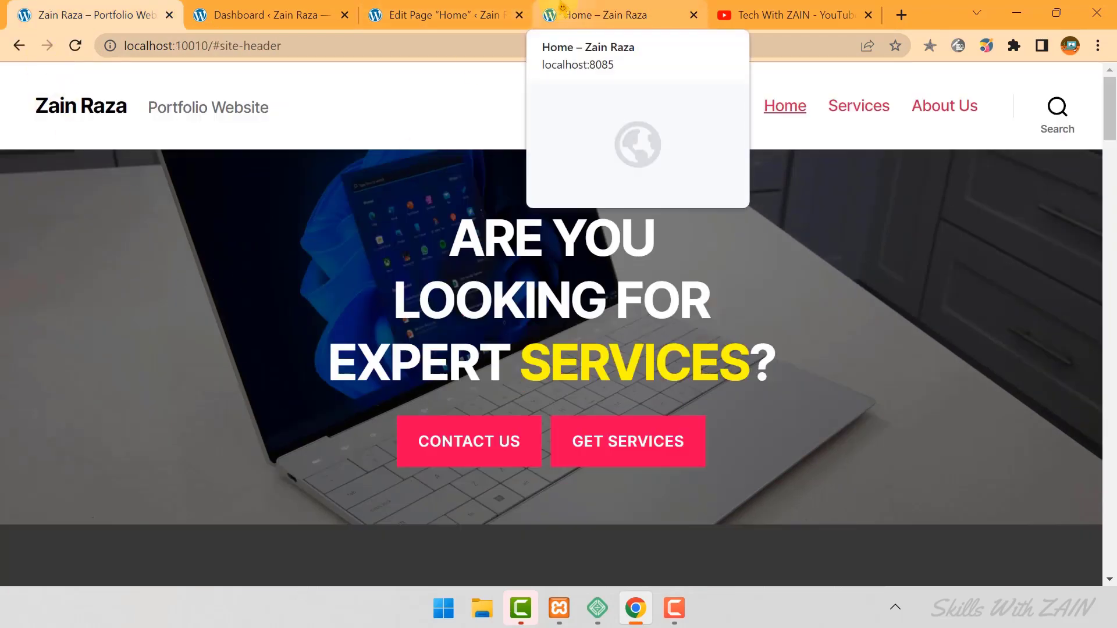
key(ctrl+4)
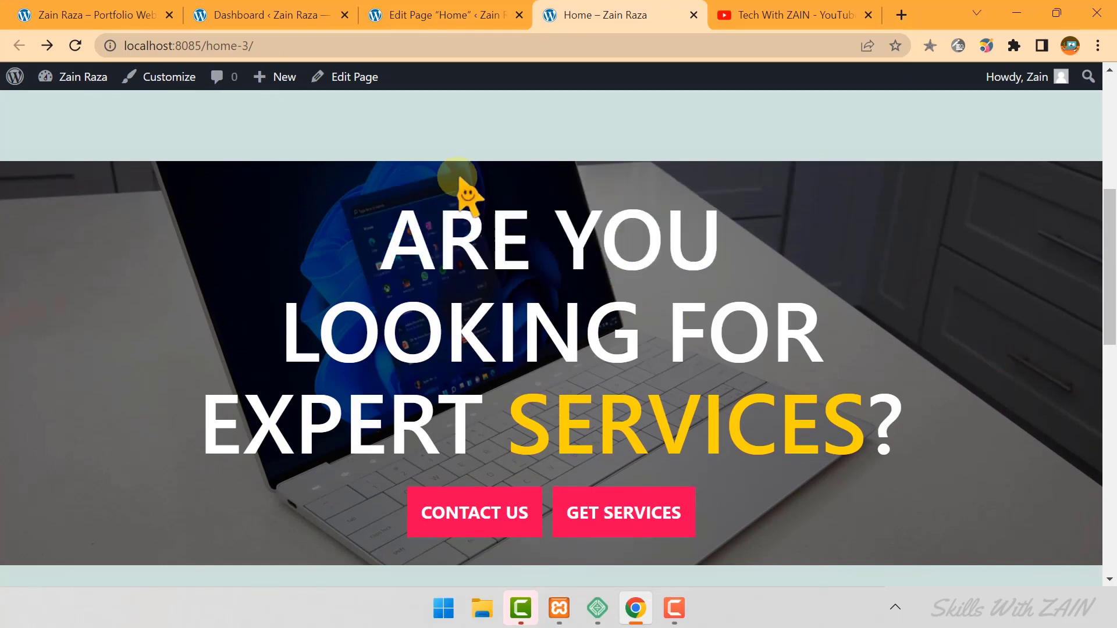
click(73, 7)
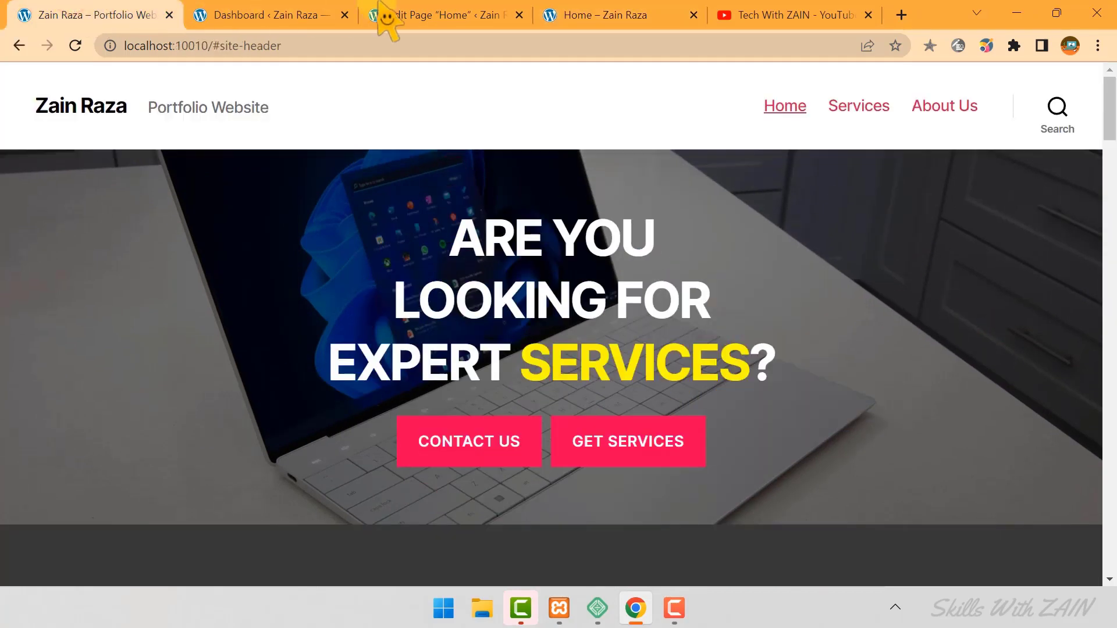
Set the Hero heading's HTML tag to H2 and update the Home page.
click(568, 13)
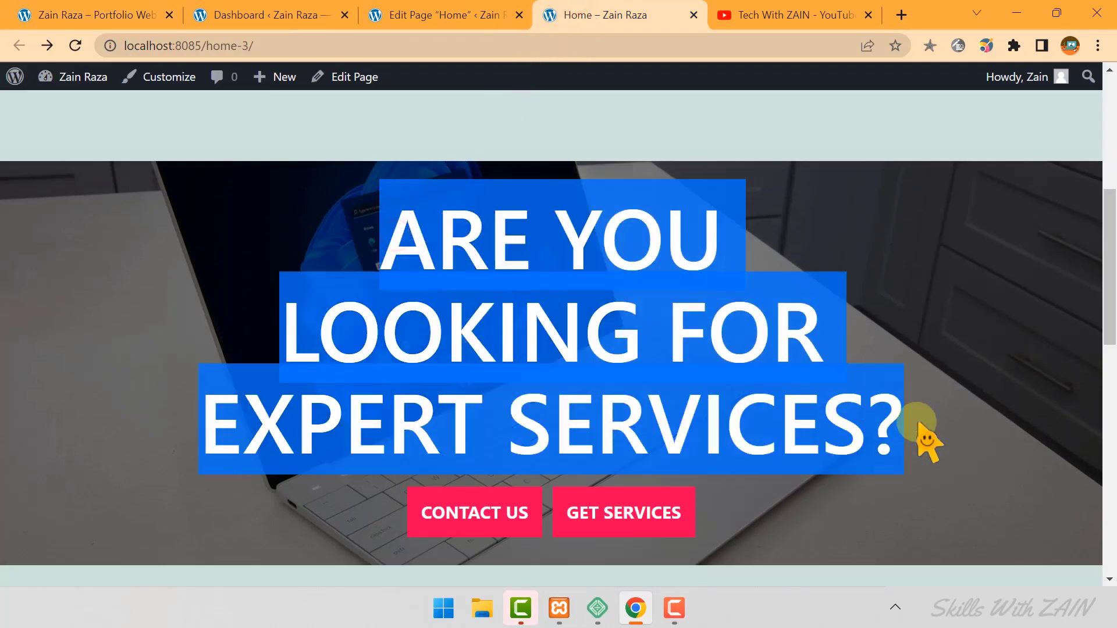
click(372, 13)
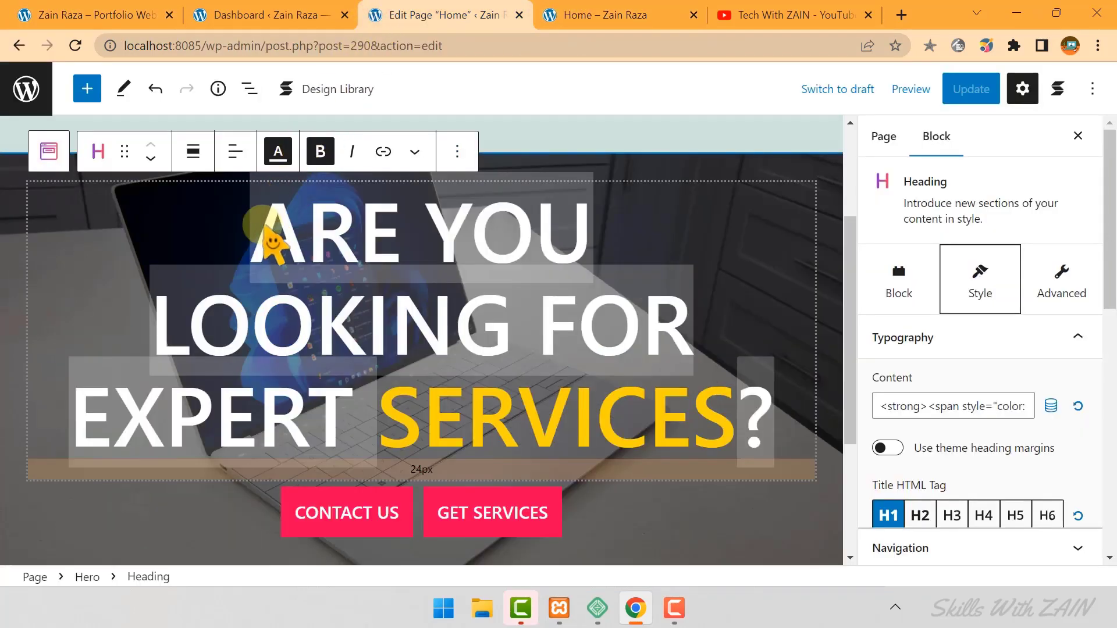
drag(260, 227, 860, 425)
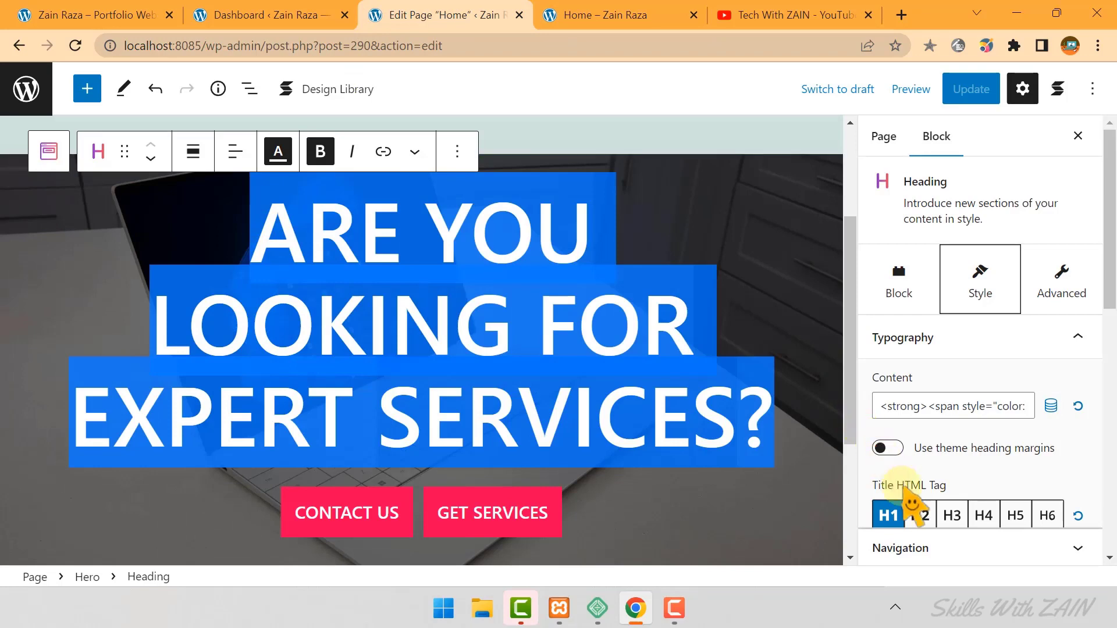
click(920, 515)
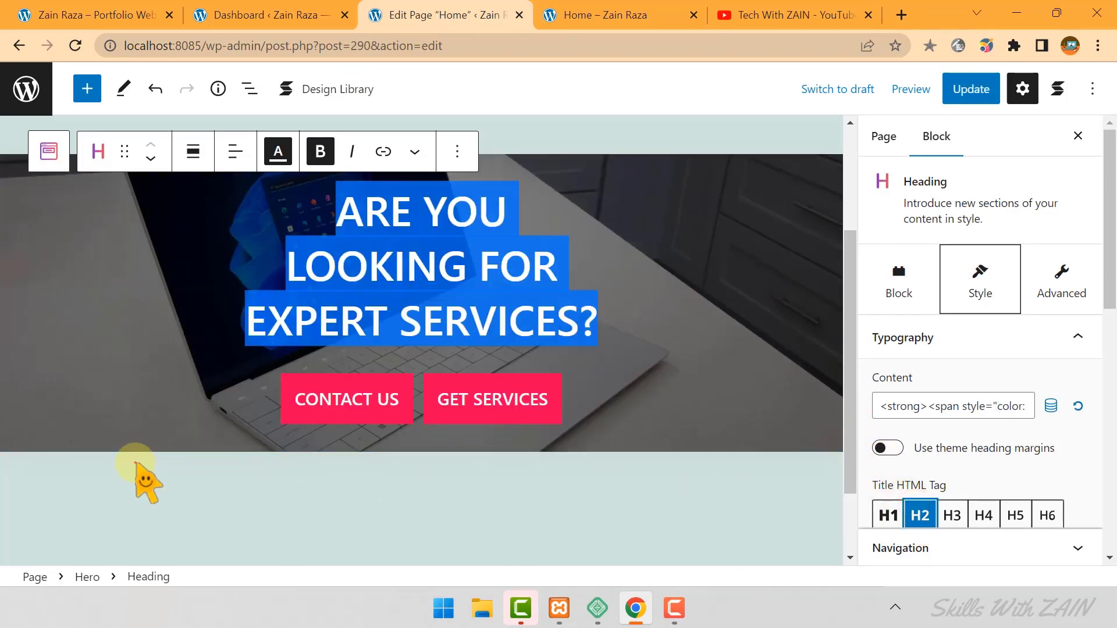
click(135, 462)
click(989, 89)
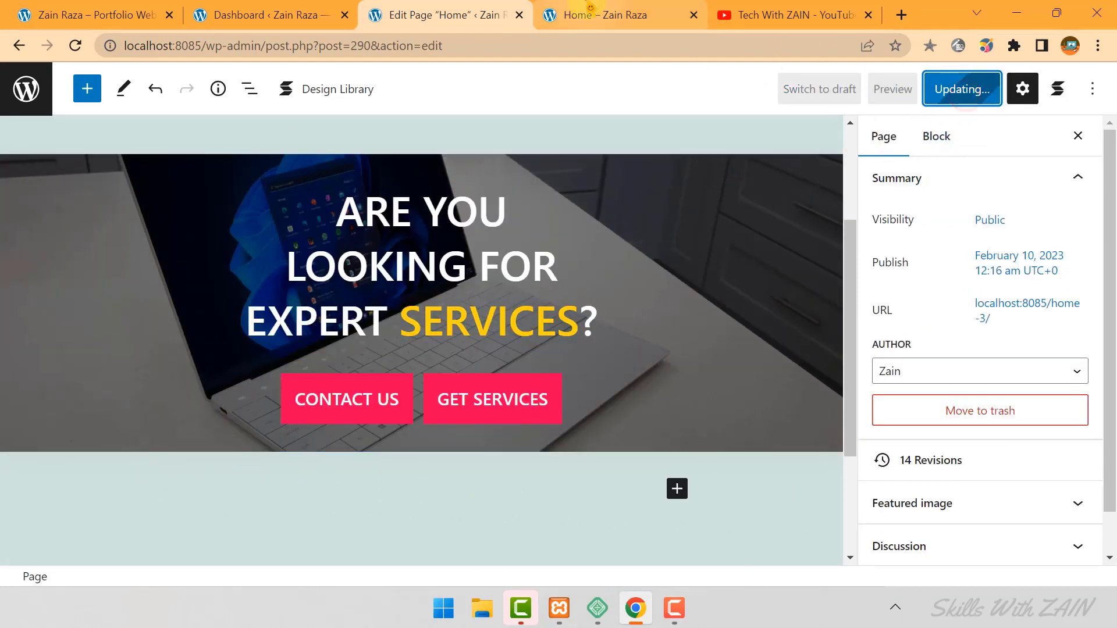
Reload the live Home page and compare its hero heading with the one on the reference portfolio site.
click(584, 11)
click(74, 46)
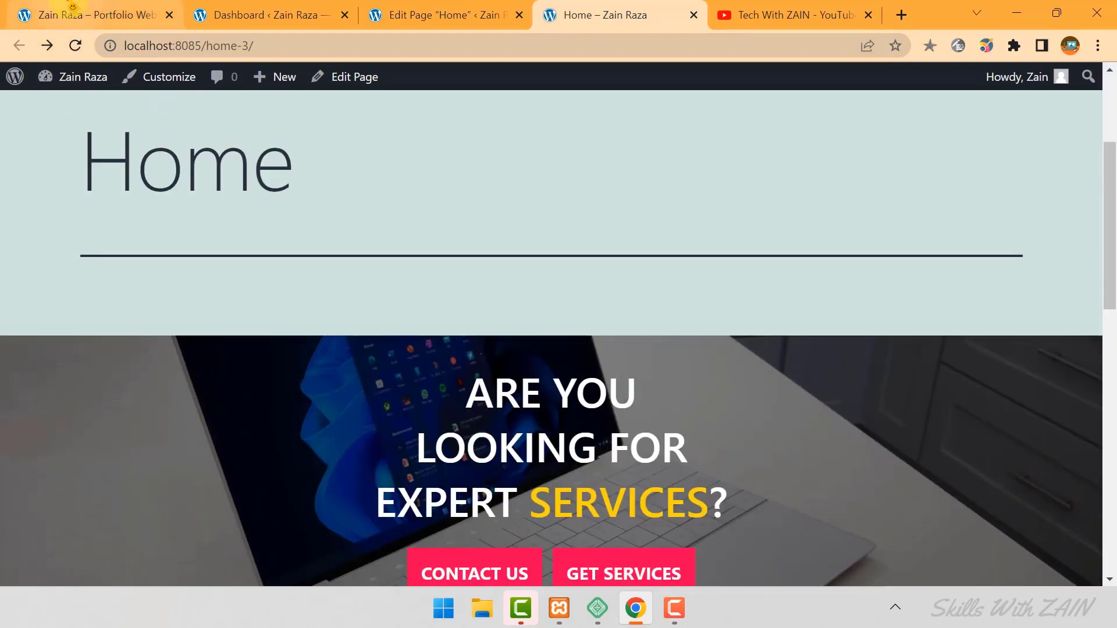
click(69, 11)
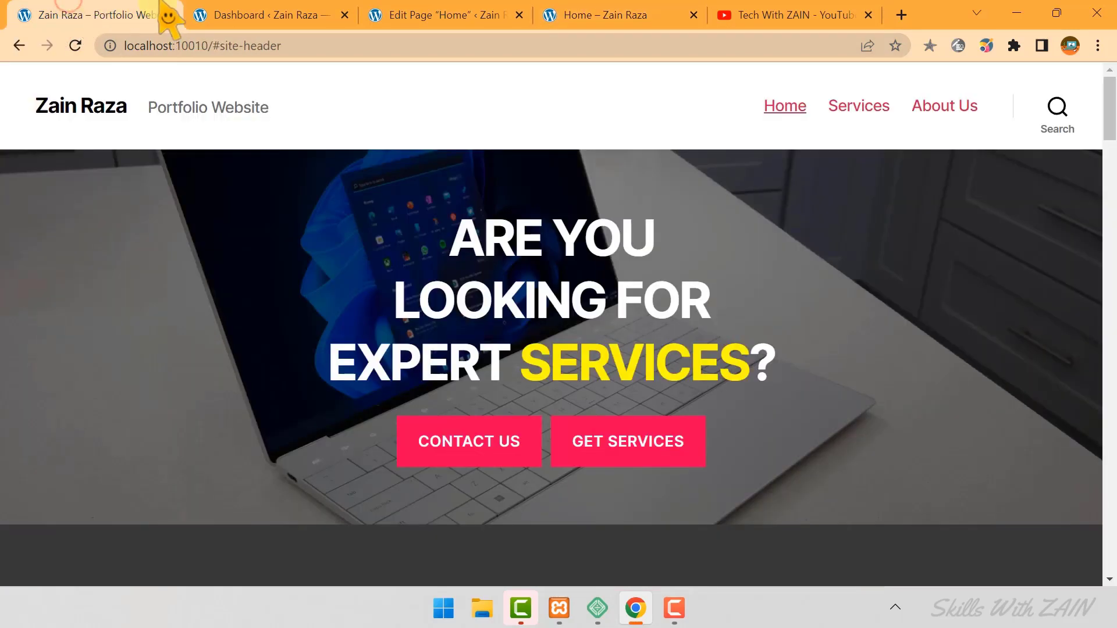
click(586, 6)
key(ctrl+1)
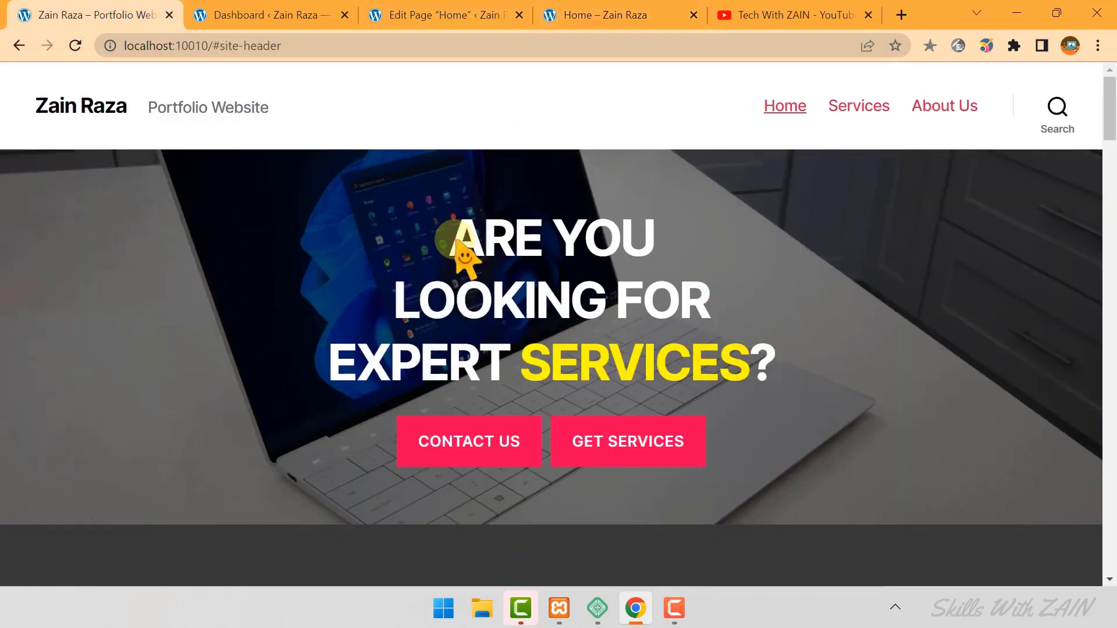
drag(455, 238, 812, 368)
click(602, 7)
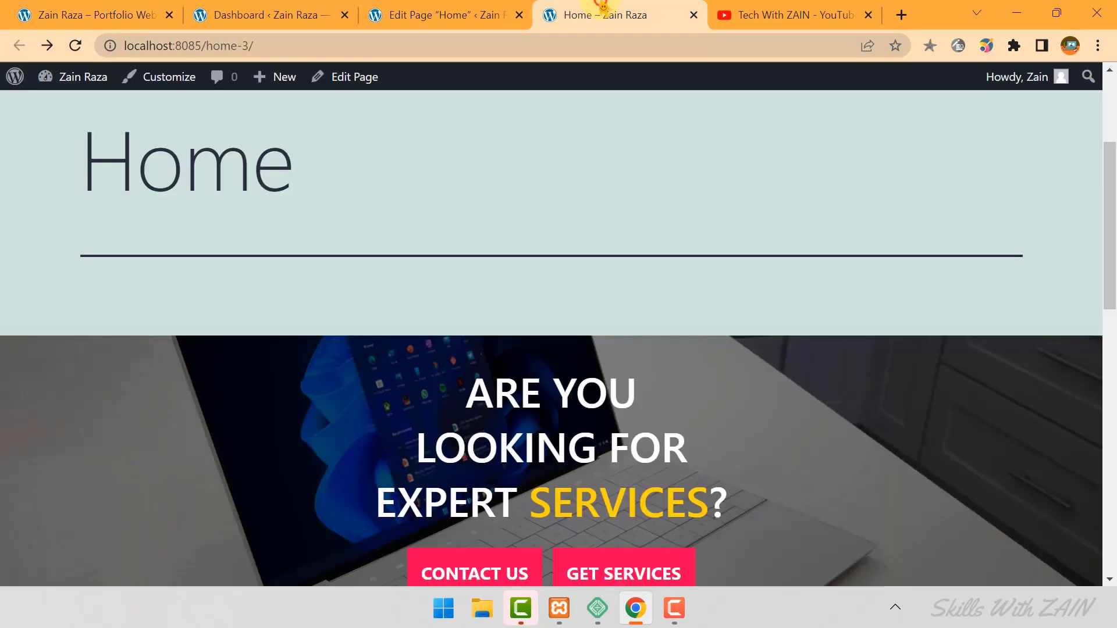
Set the Hero heading's font size to 50 px and update the Home page.
click(434, 8)
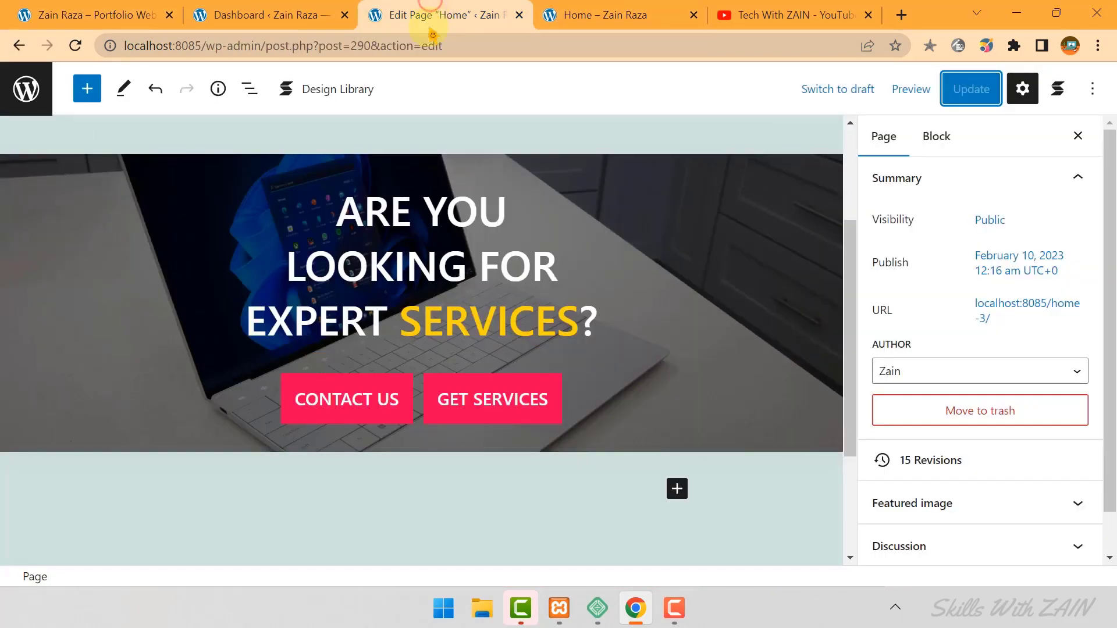
scroll(418, 358, up, 2)
click(407, 341)
click(587, 406)
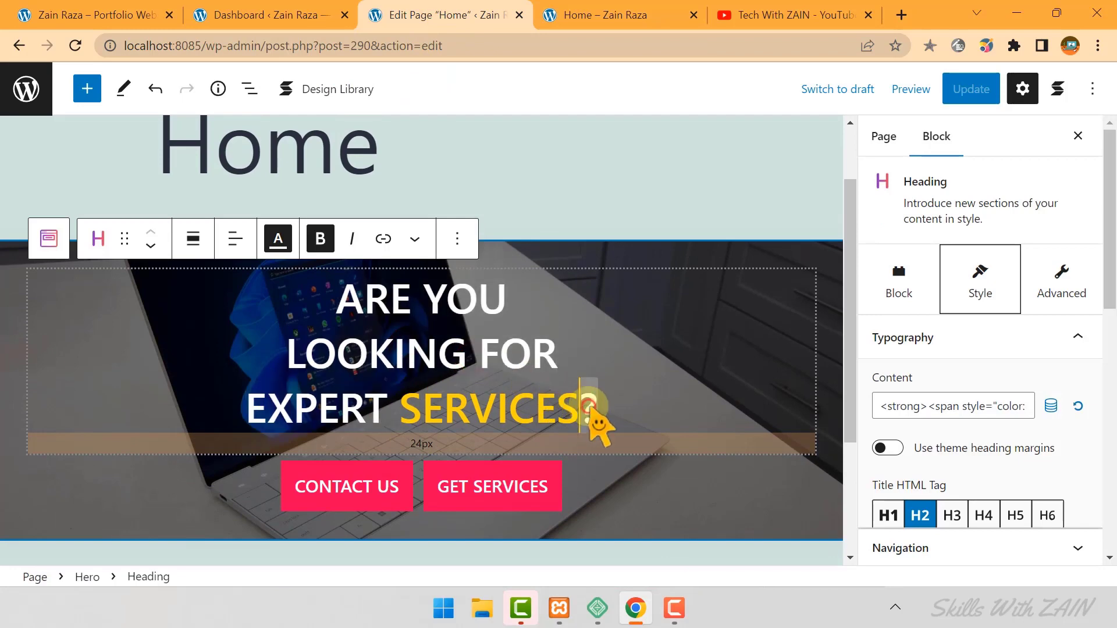
key(ctrl+a)
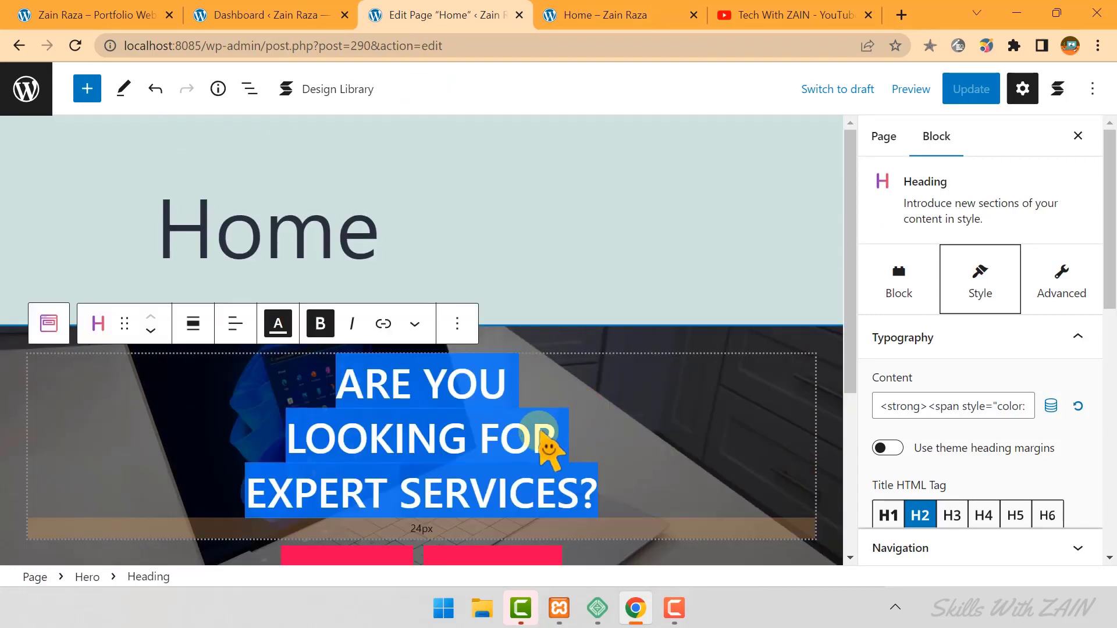
scroll(952, 428, down, 1)
scroll(960, 434, down, 1)
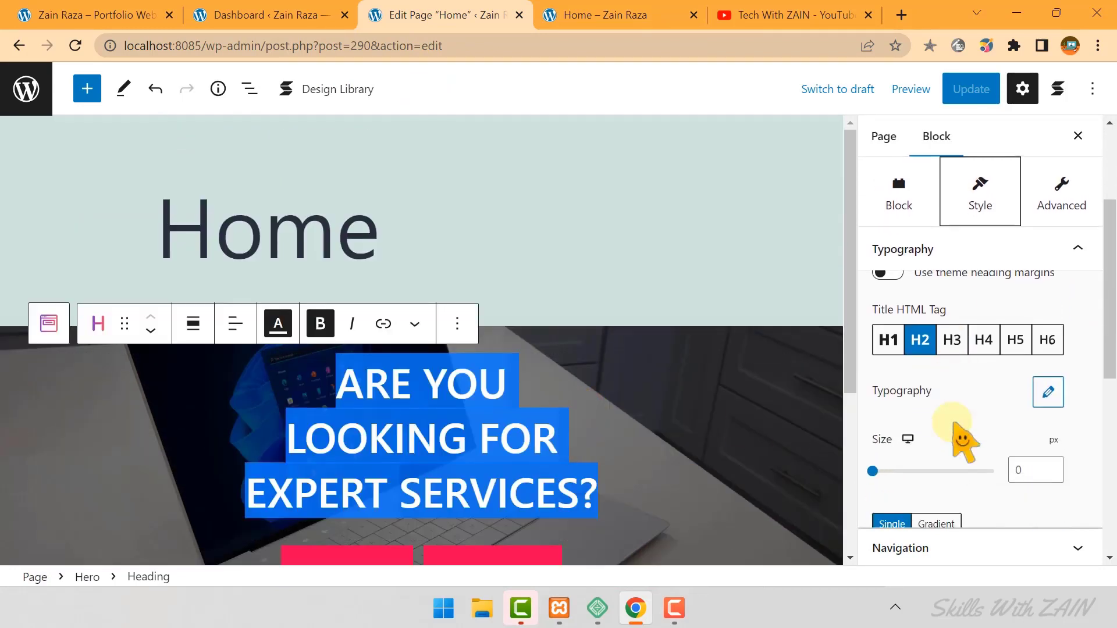
scroll(931, 425, down, 1)
drag(874, 386, 906, 385)
scroll(633, 382, down, 1)
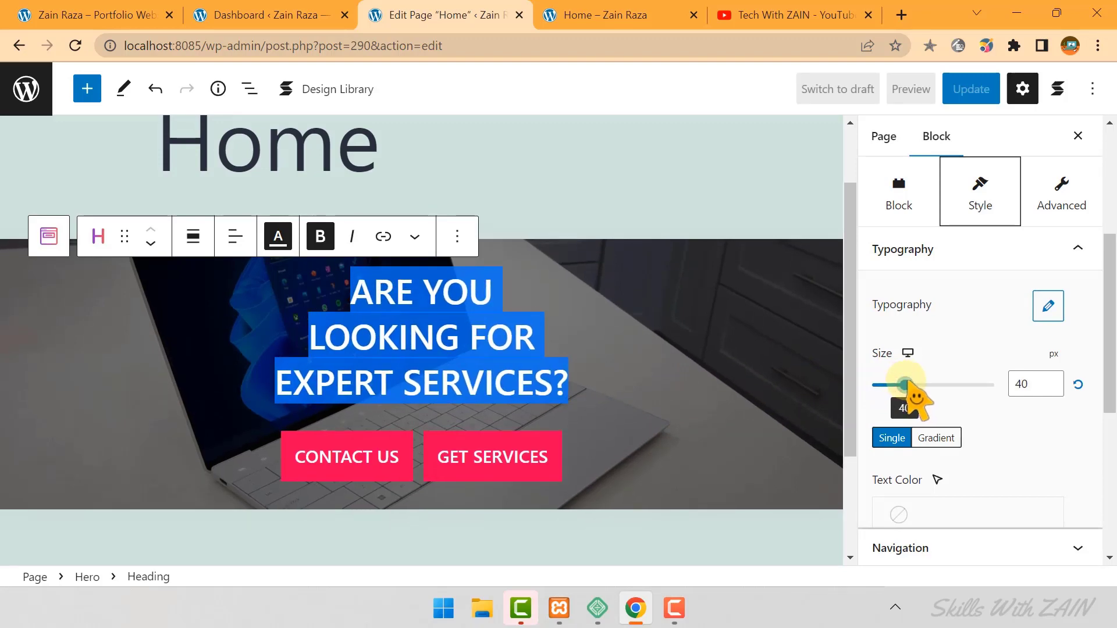
double_click(1022, 384)
text(50)
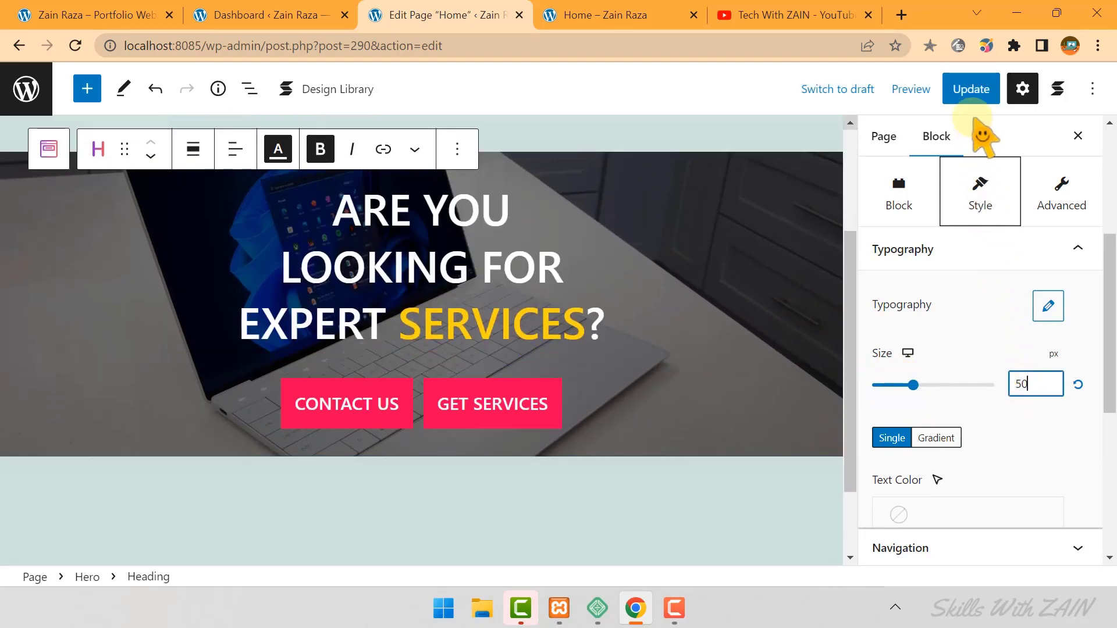
click(969, 91)
Reload the live Home page and check the hero heading's size and layout.
click(631, 12)
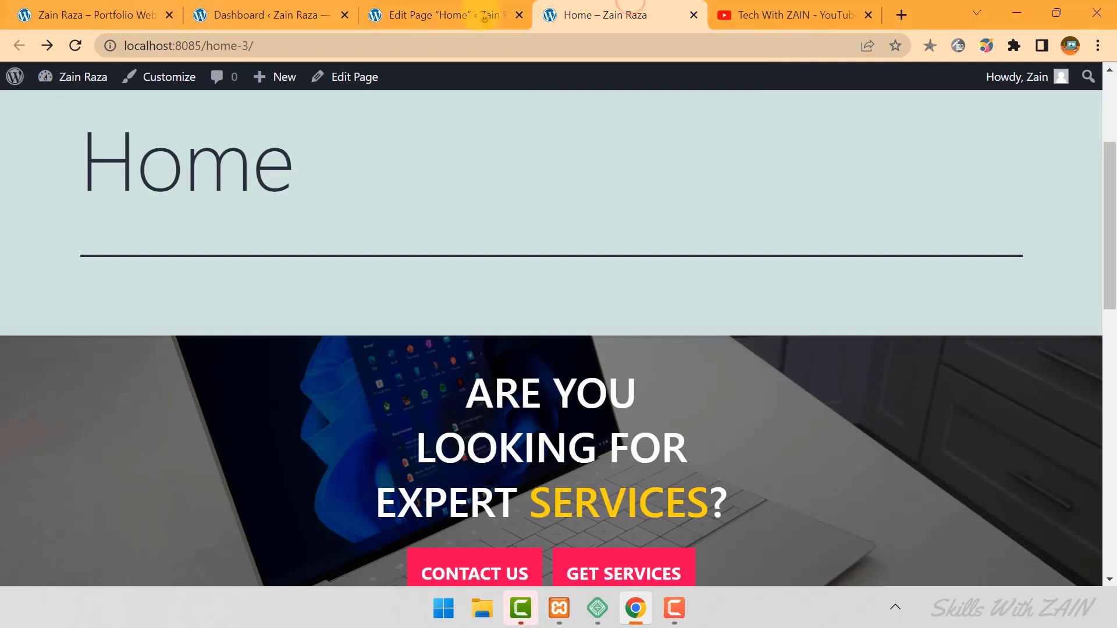
click(75, 46)
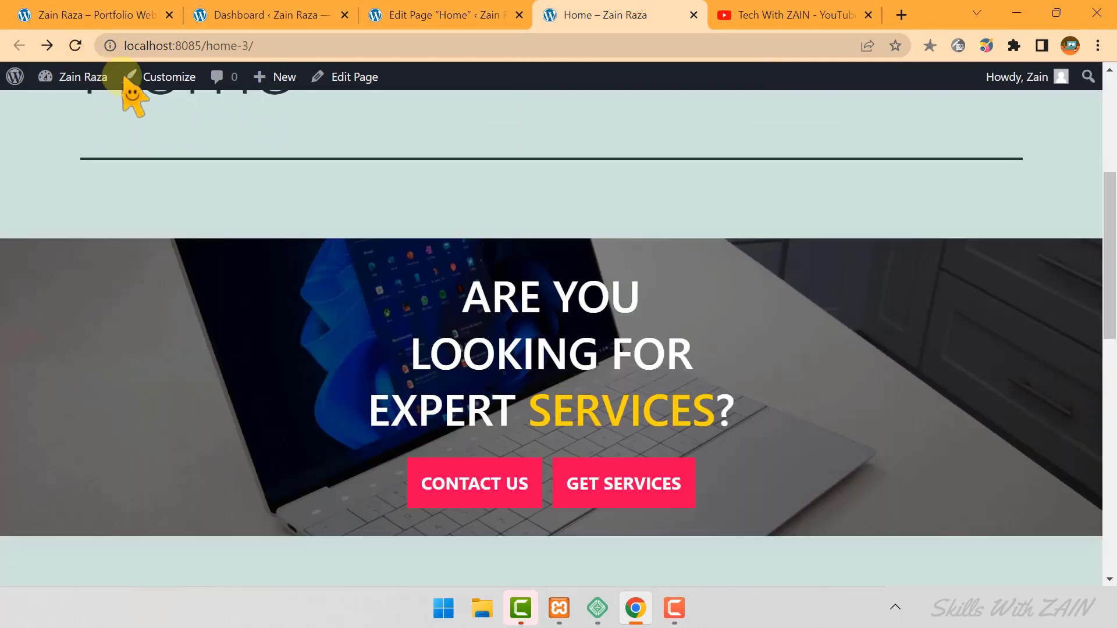
scroll(305, 221, down, 1)
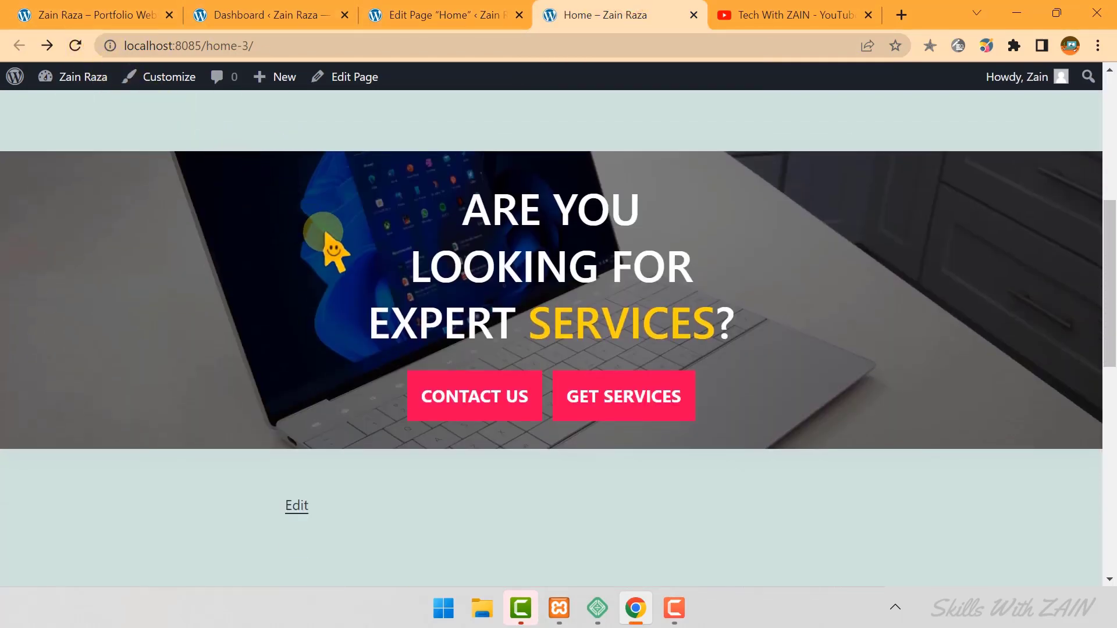
scroll(325, 236, up, 3)
Try the Antic and ABeeZee font families on the Hero heading.
key(ctrl+shift+Tab)
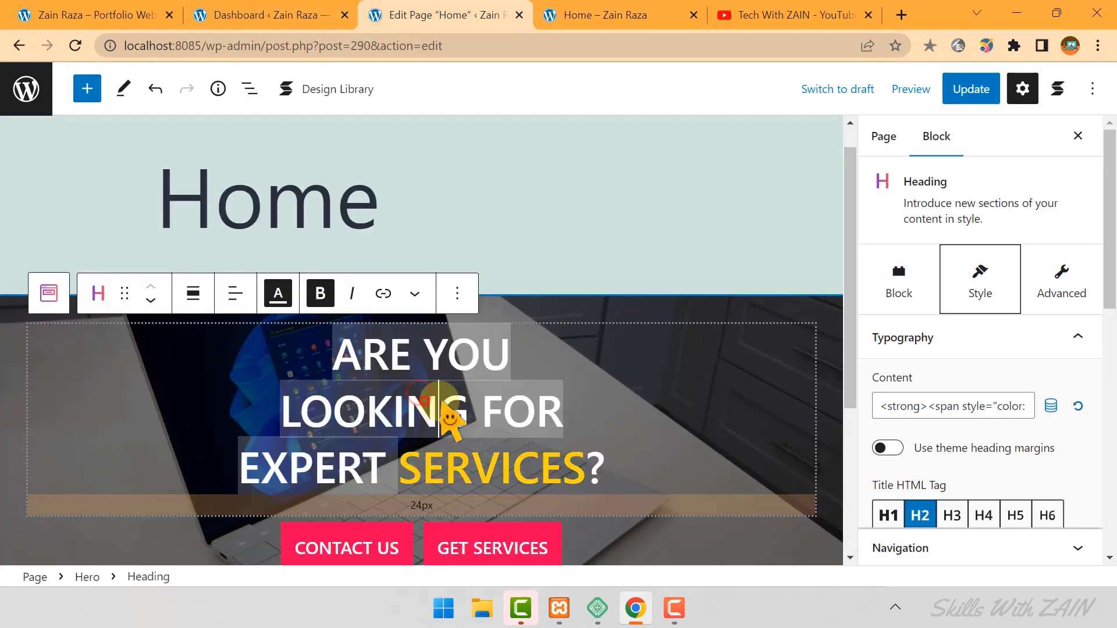
scroll(582, 428, down, 1)
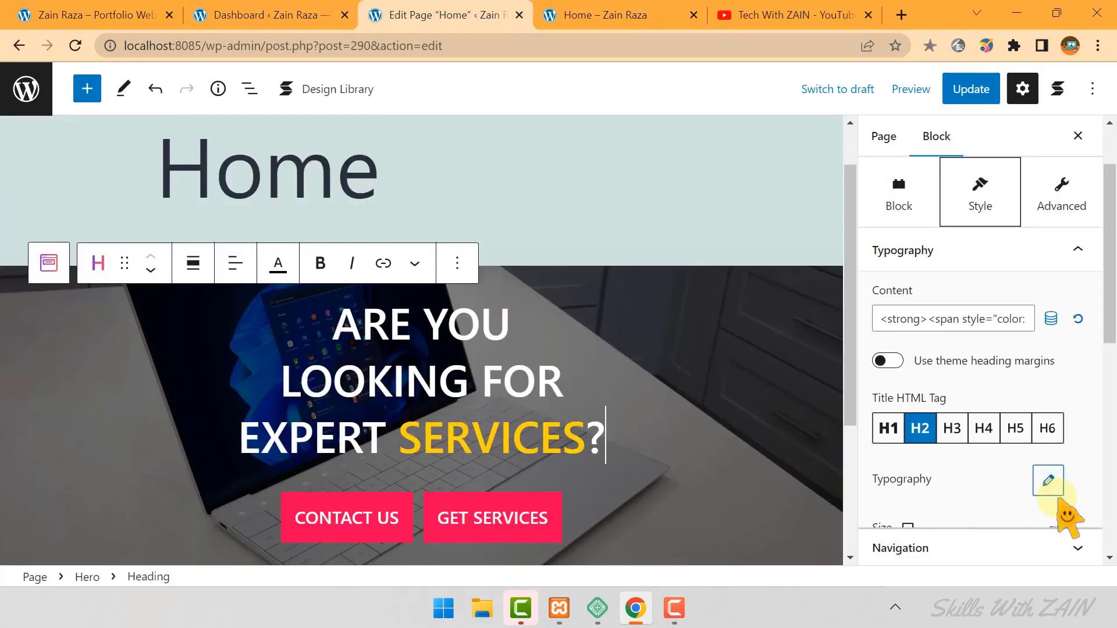
key(ctrl+a)
click(1058, 494)
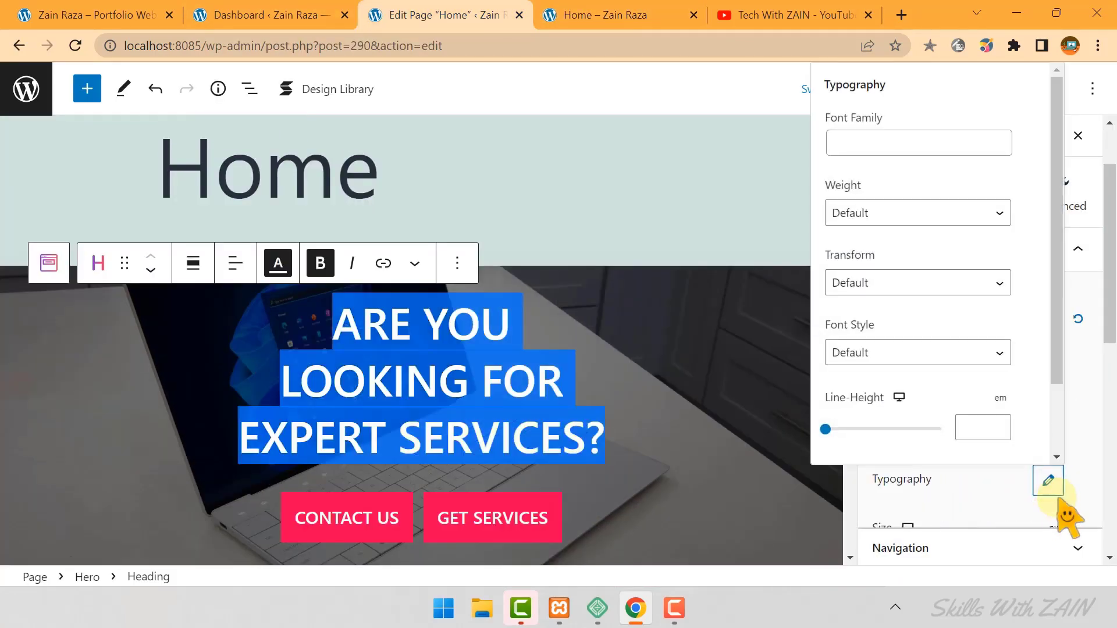
click(879, 140)
scroll(894, 256, down, 3)
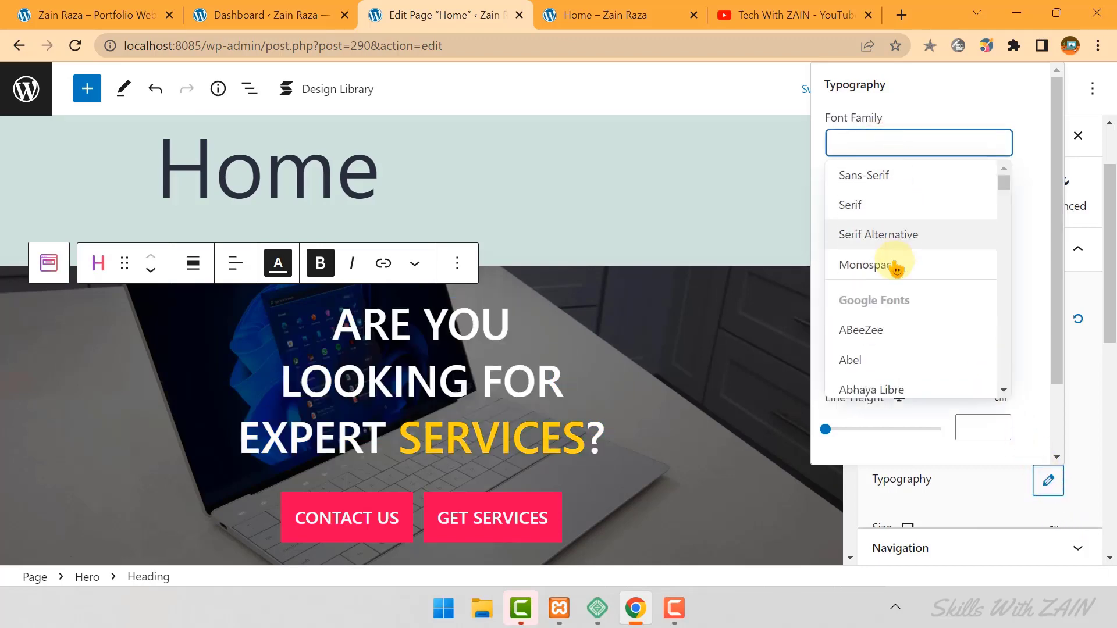
scroll(902, 279, up, 2)
scroll(898, 268, down, 3)
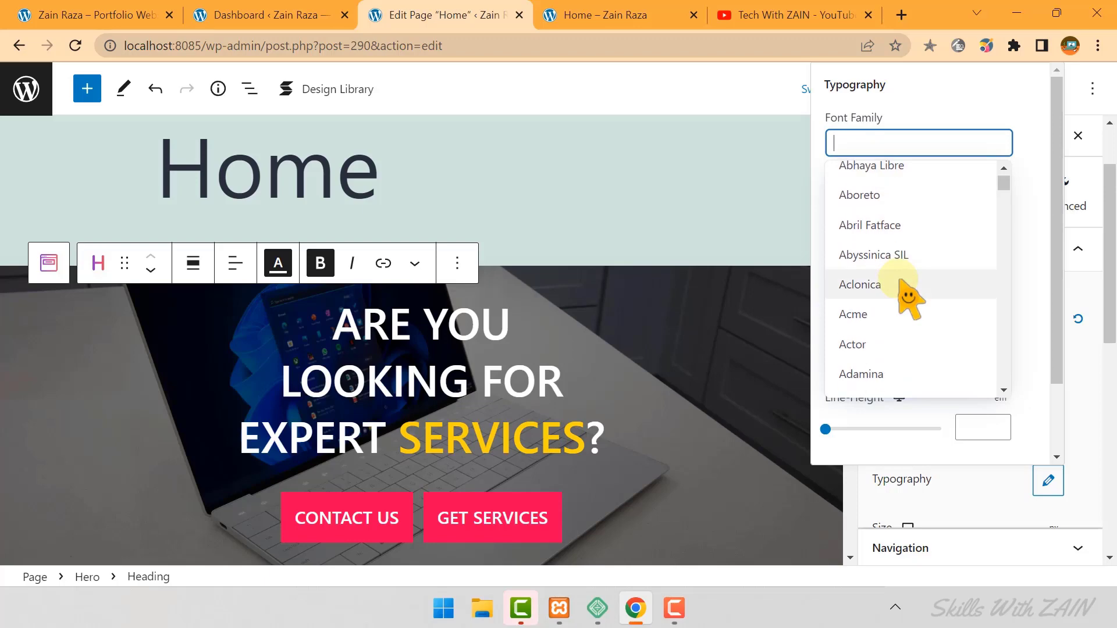
scroll(900, 281, down, 12)
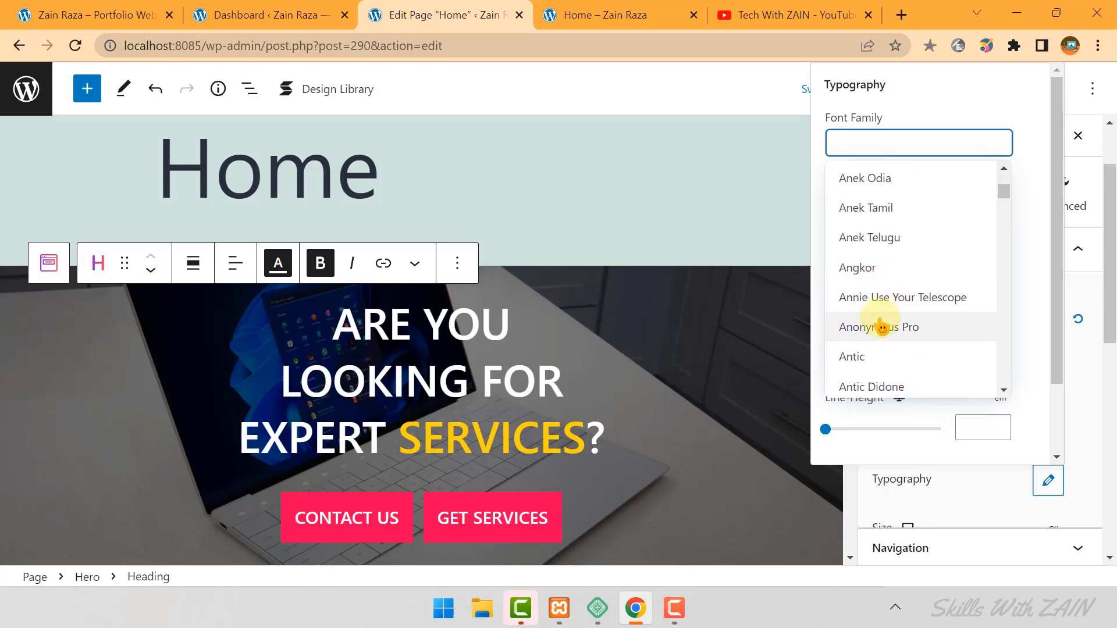
click(853, 357)
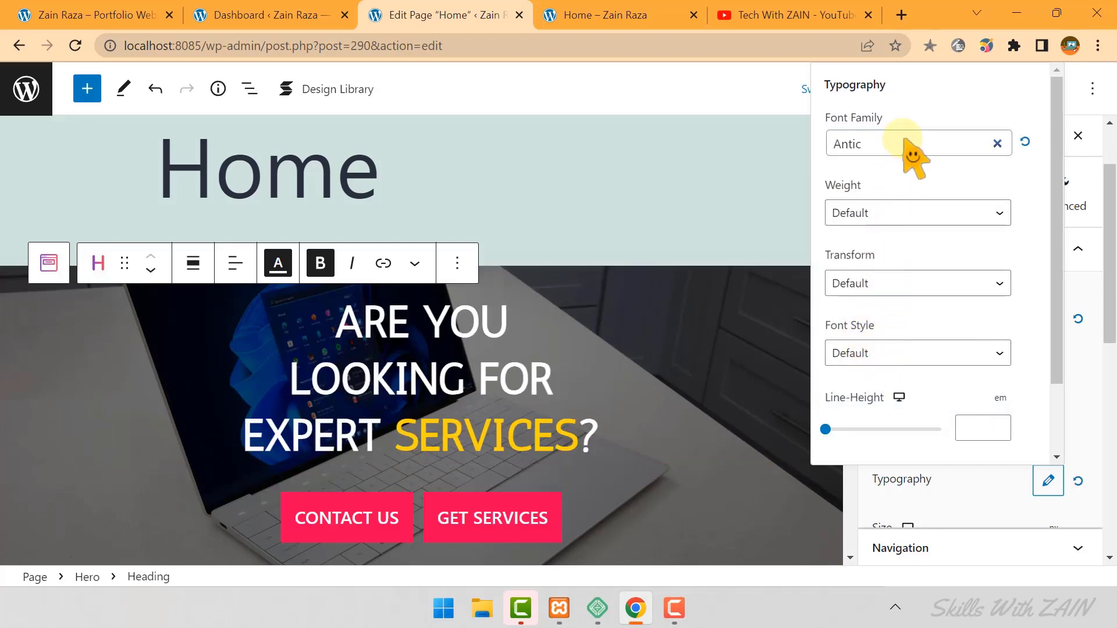
click(903, 138)
scroll(910, 186, down, 2)
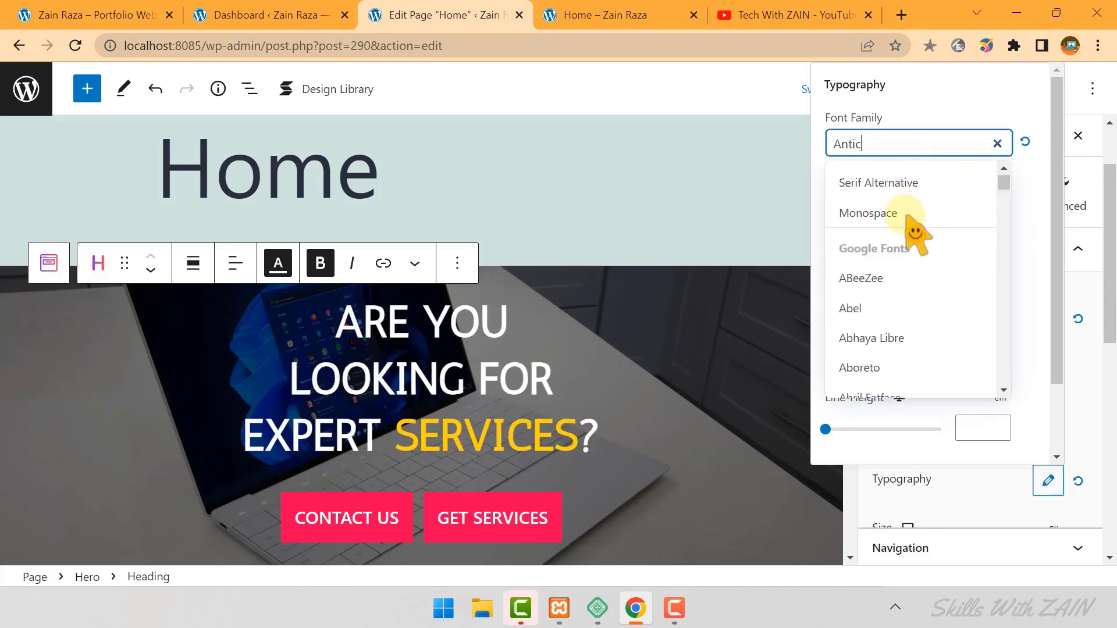
click(907, 280)
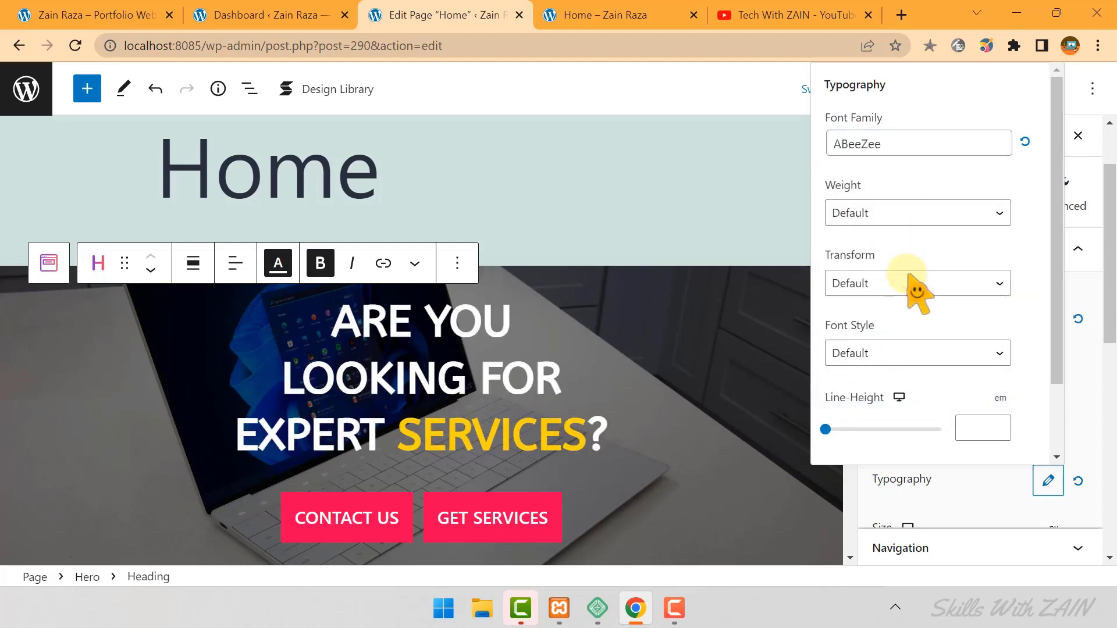
Set the Hero heading's font family to Aleo and update the Home page.
click(931, 142)
scroll(909, 270, down, 10)
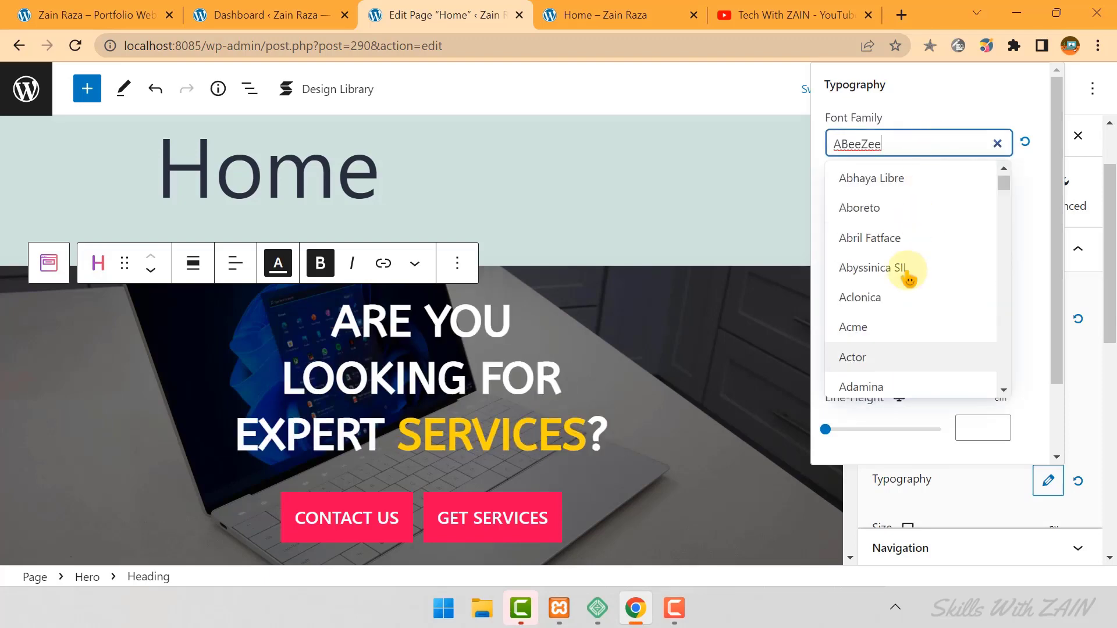
scroll(901, 328, down, 1)
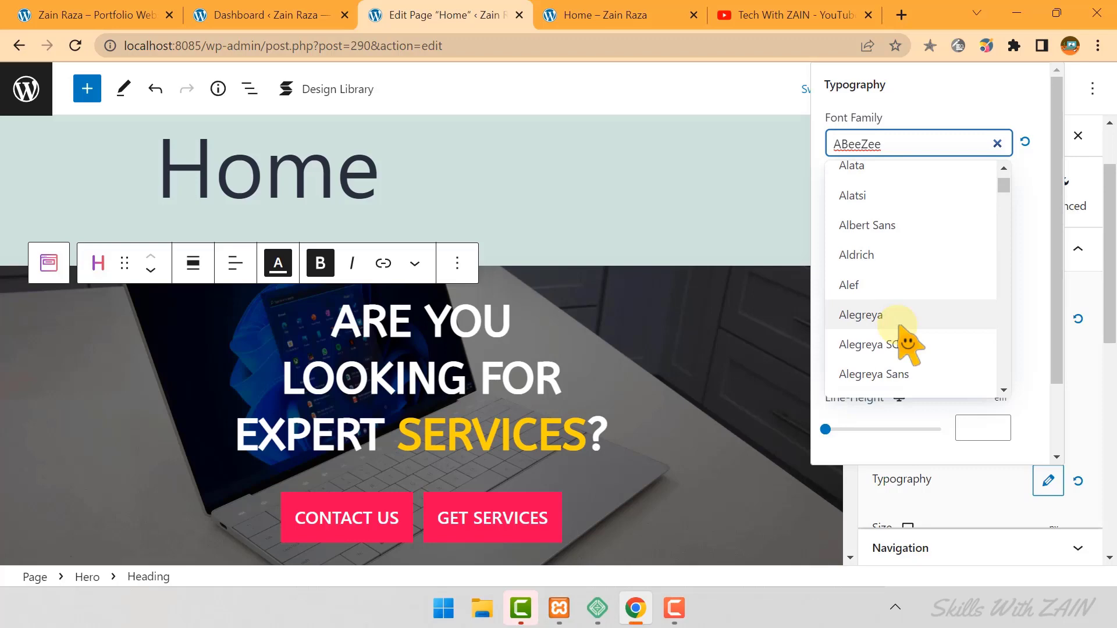
scroll(843, 331, down, 1)
scroll(855, 291, down, 1)
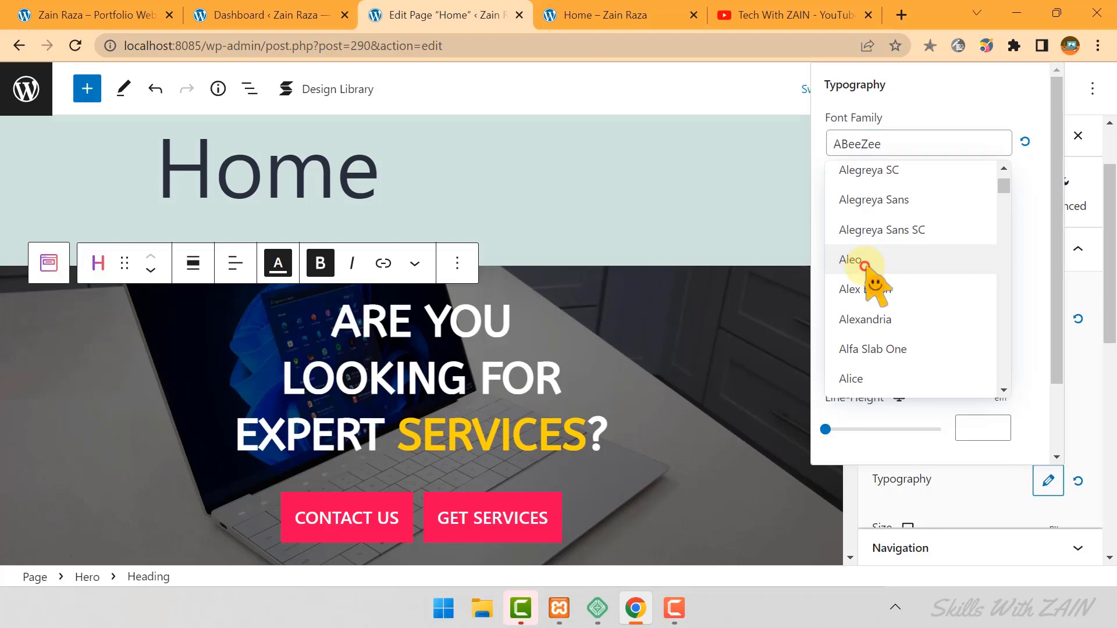
click(865, 266)
click(643, 411)
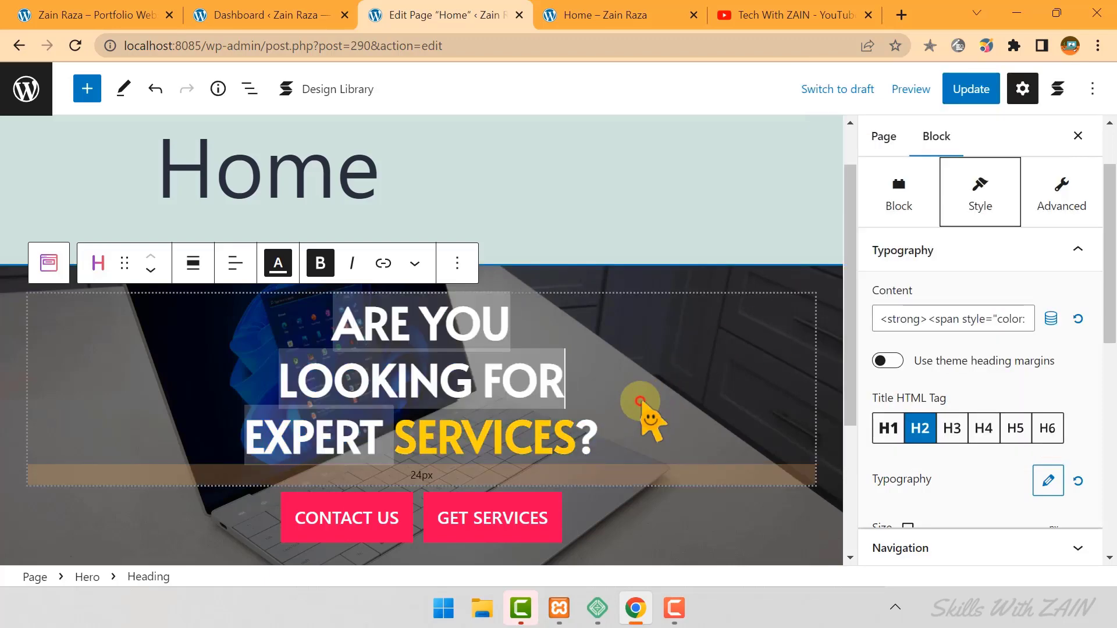
click(970, 89)
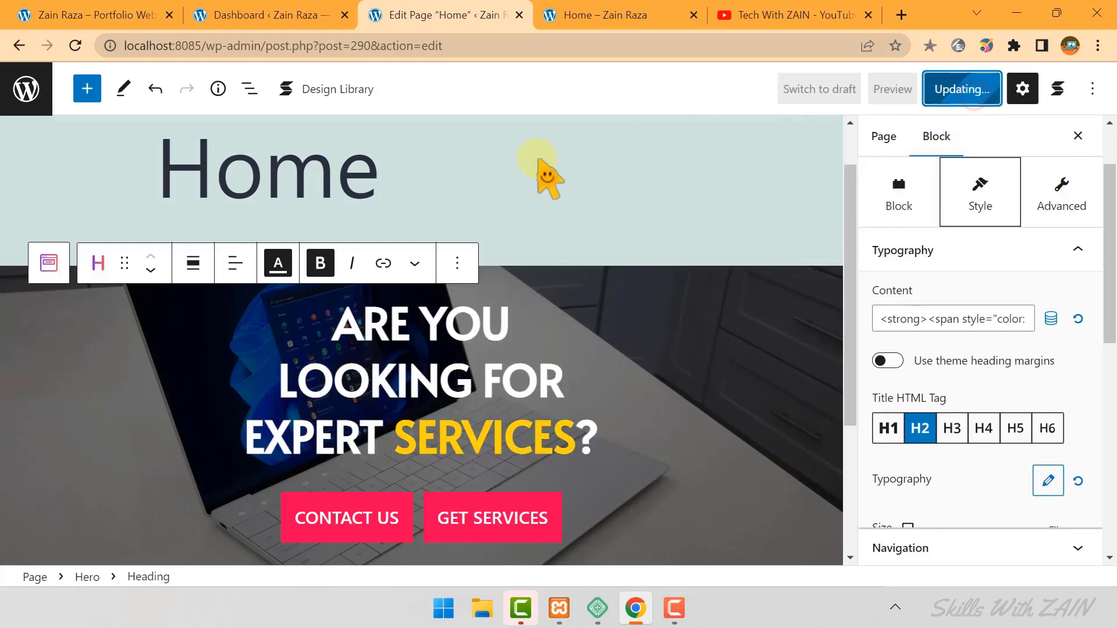
Check the hero heading's font on the live Home page and examine the "We Are Providing These Services" section of the reference portfolio site.
key(ctrl+Tab)
scroll(3, 239, up, 2)
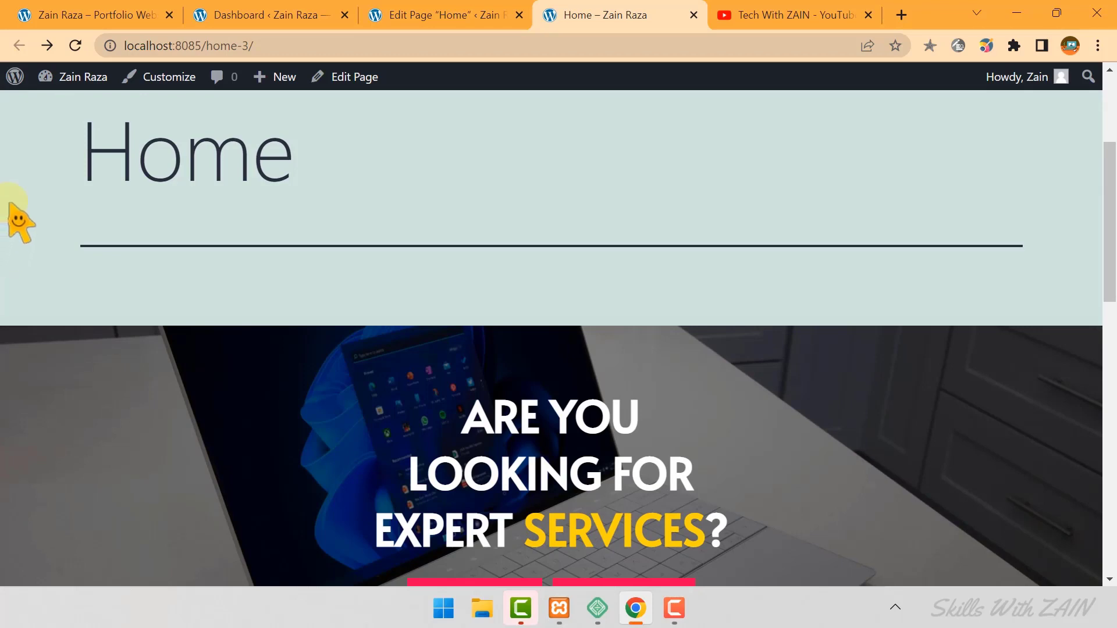
click(62, 8)
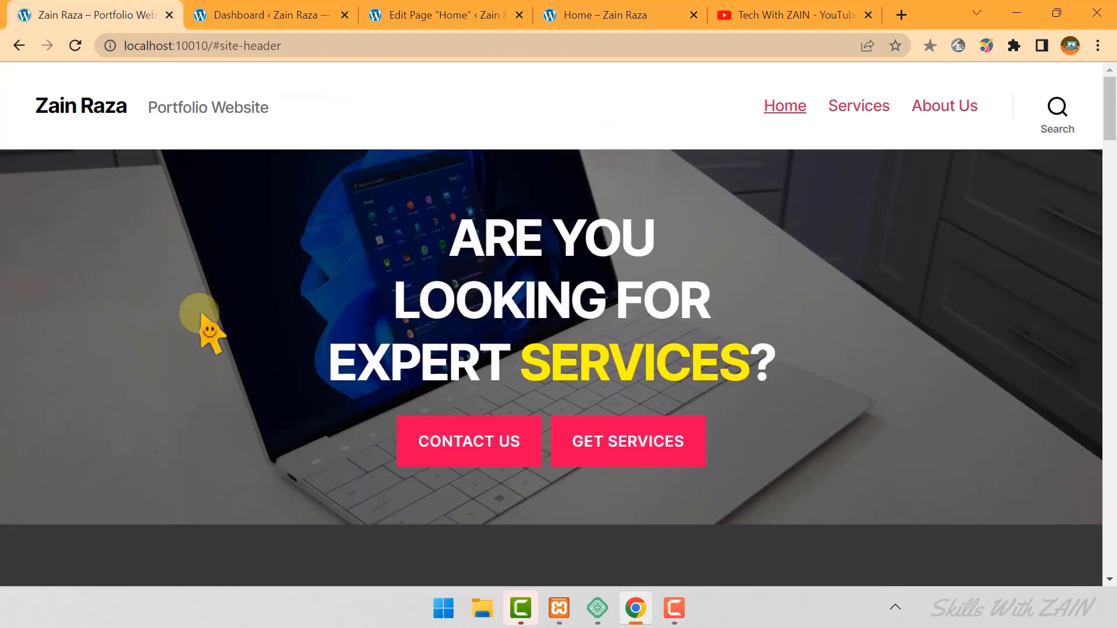
scroll(158, 282, down, 5)
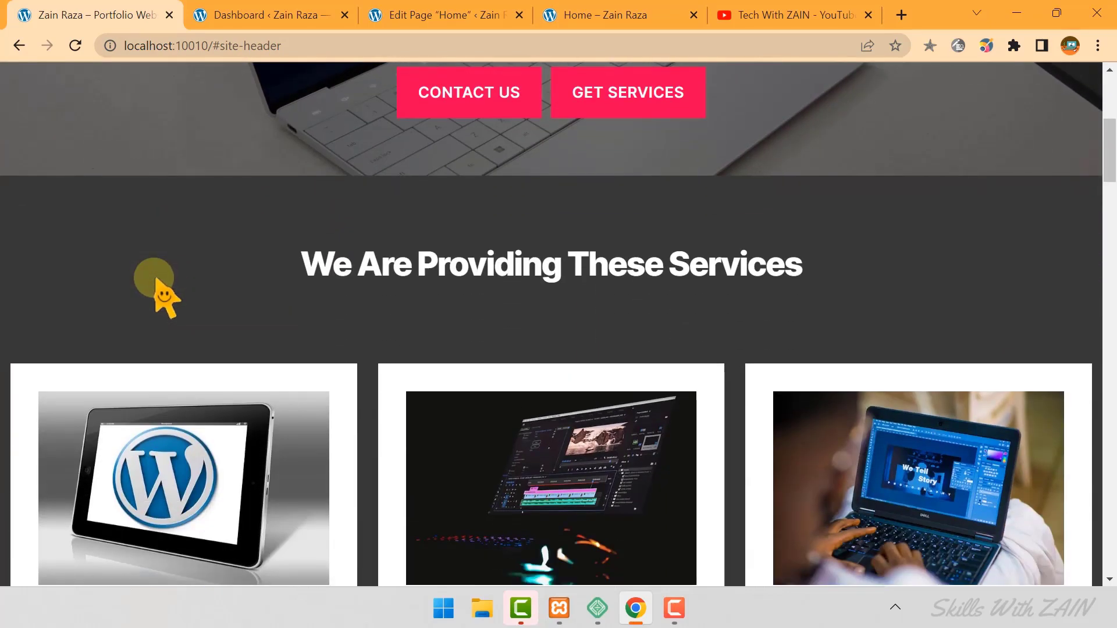
scroll(158, 282, down, 3)
scroll(158, 282, up, 1)
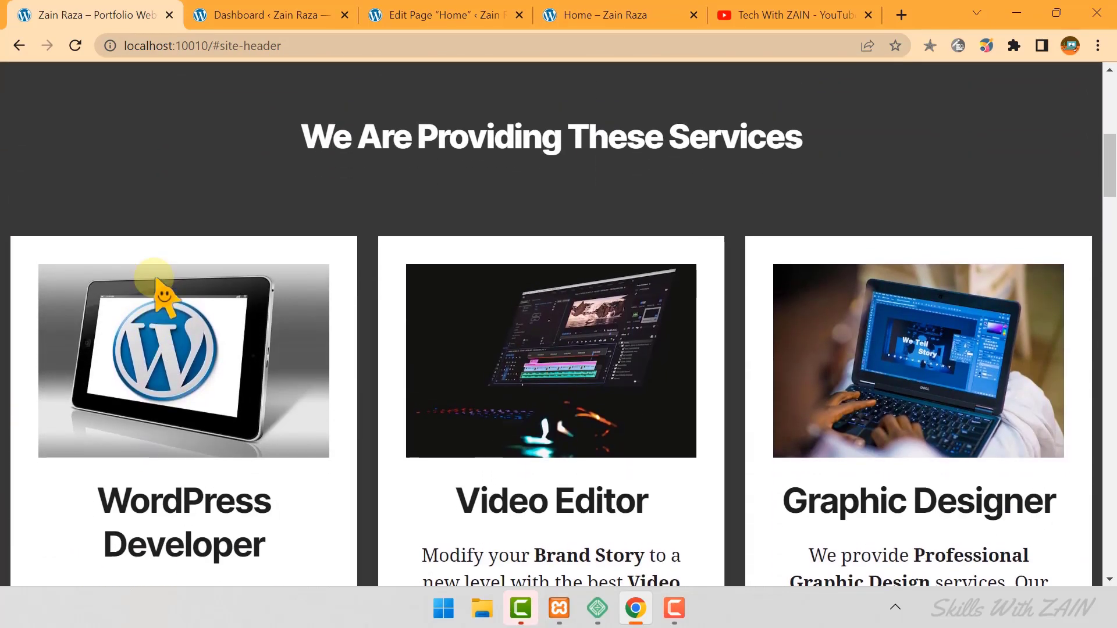